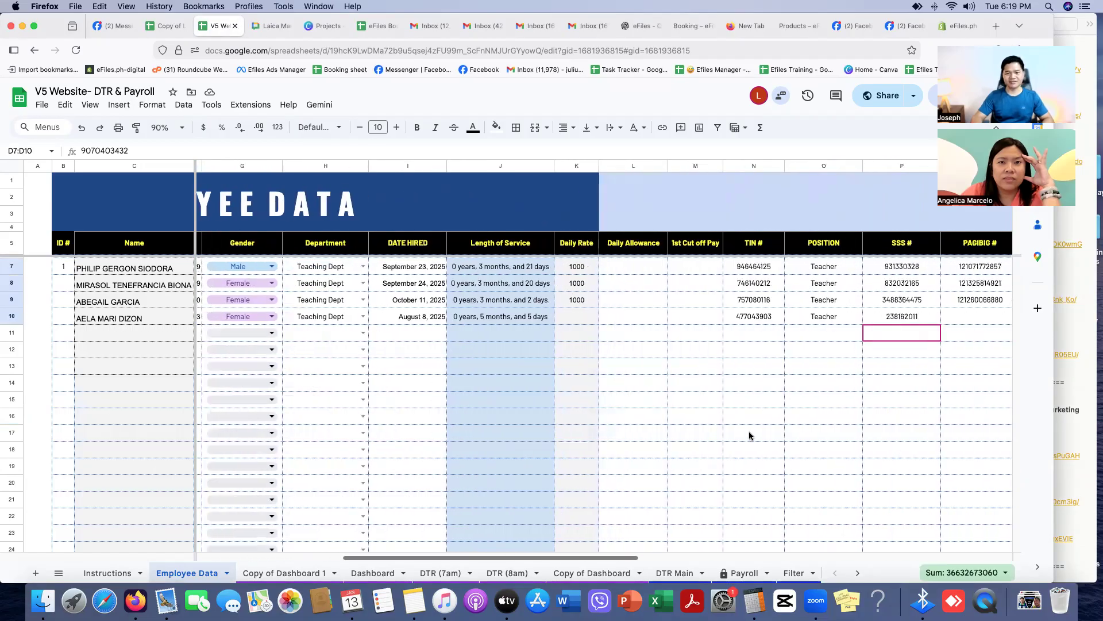
- Review the Employee Data sheet and the birthday, employee details, project ranking and awards sections of Copy of Dashboard 1
{"action": "scroll", "coordinate": [750, 436], "scroll_direction": "left", "scroll_amount": 6}
{"action": "left_click", "coordinate": [316, 481]}
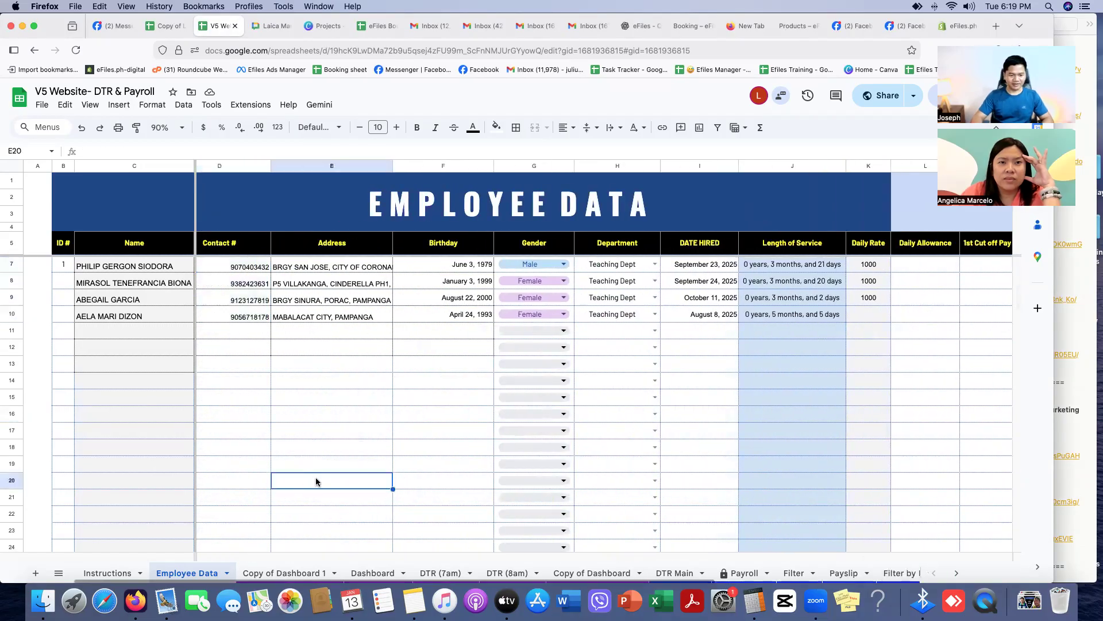
{"action": "left_click", "coordinate": [274, 574]}
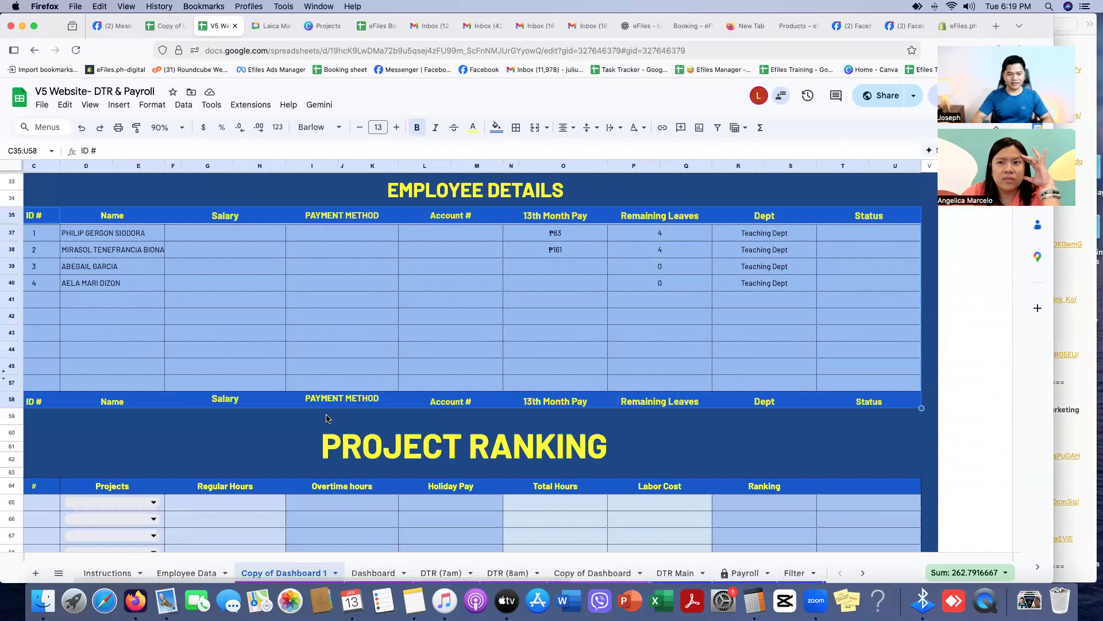
{"action": "scroll", "coordinate": [282, 426], "scroll_direction": "down", "scroll_amount": 5}
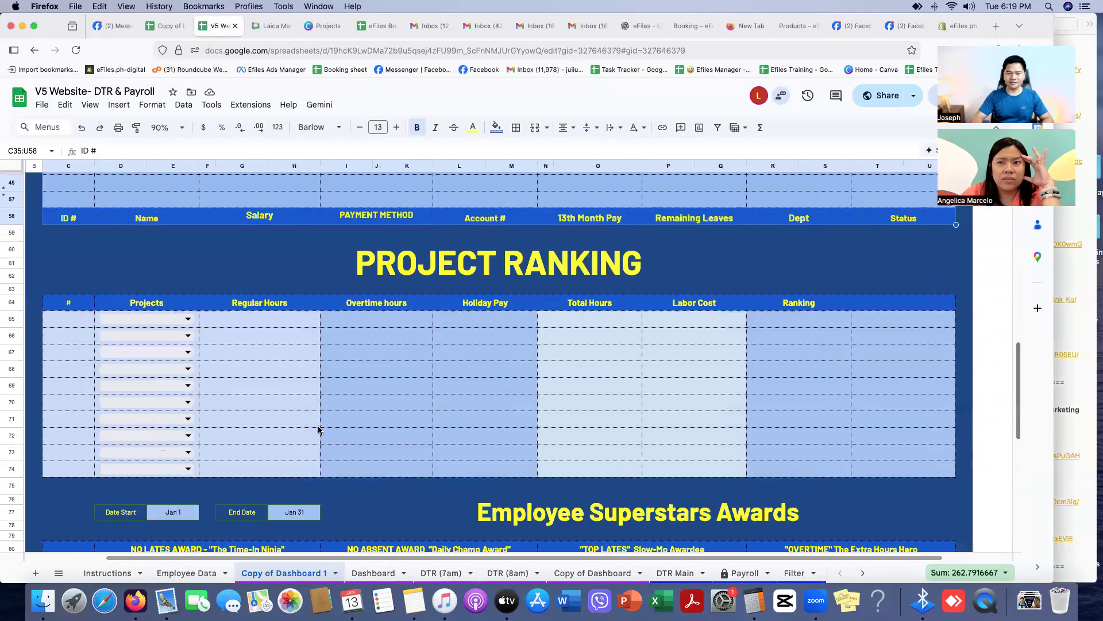
{"action": "scroll", "coordinate": [319, 429], "scroll_direction": "down", "scroll_amount": 5}
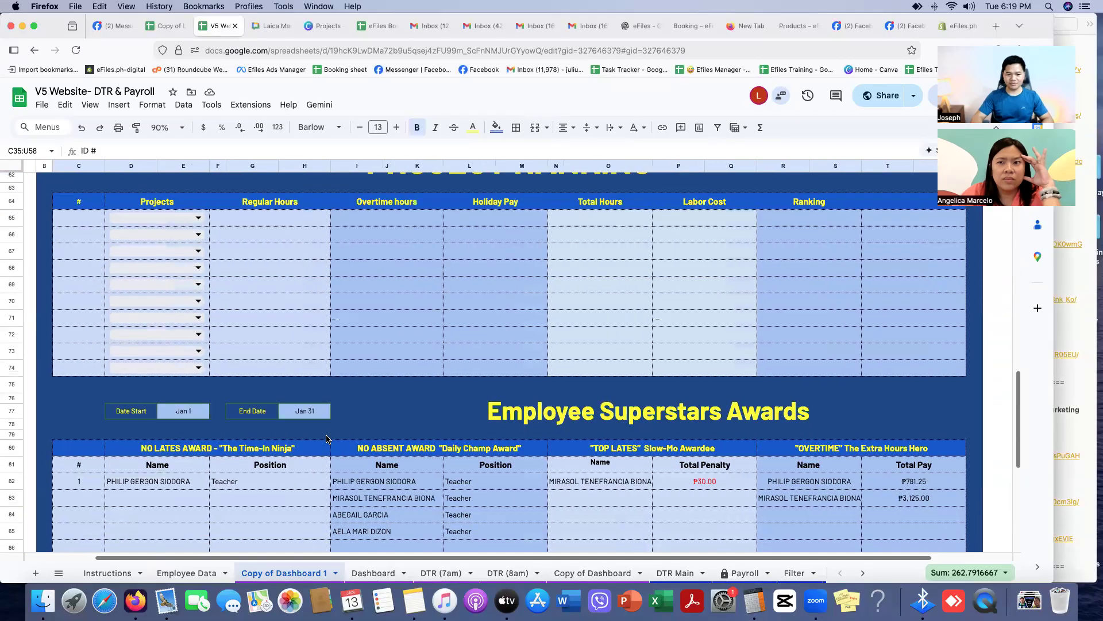
{"action": "scroll", "coordinate": [366, 438], "scroll_direction": "up", "scroll_amount": 10}
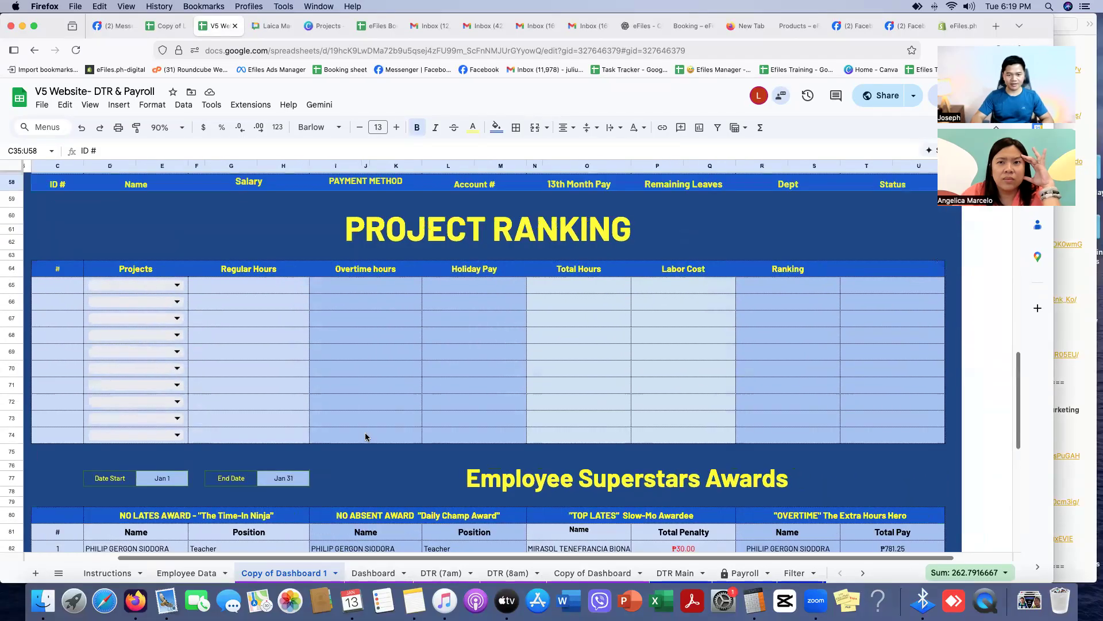
{"action": "scroll", "coordinate": [358, 441], "scroll_direction": "up", "scroll_amount": 8}
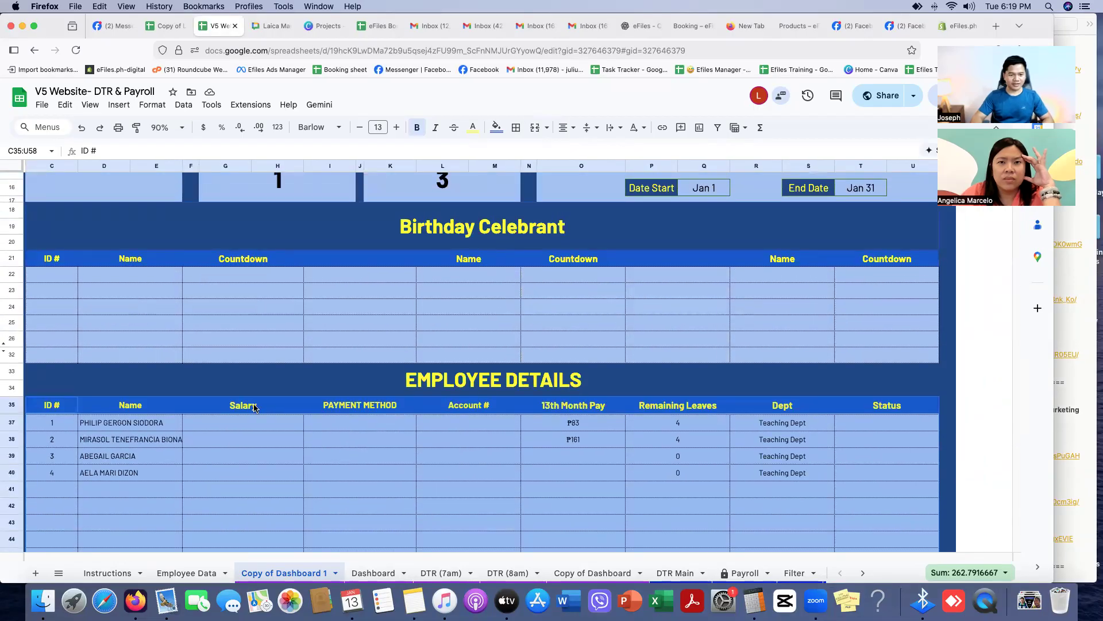
{"action": "scroll", "coordinate": [255, 408], "scroll_direction": "up", "scroll_amount": 8}
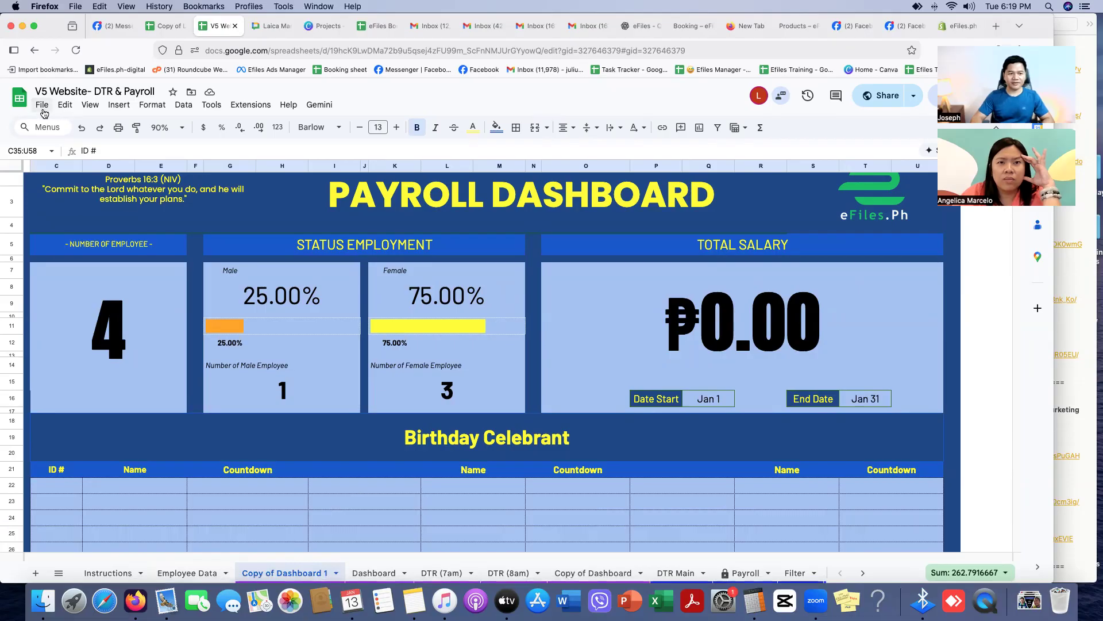
{"action": "left_click", "coordinate": [42, 107]}
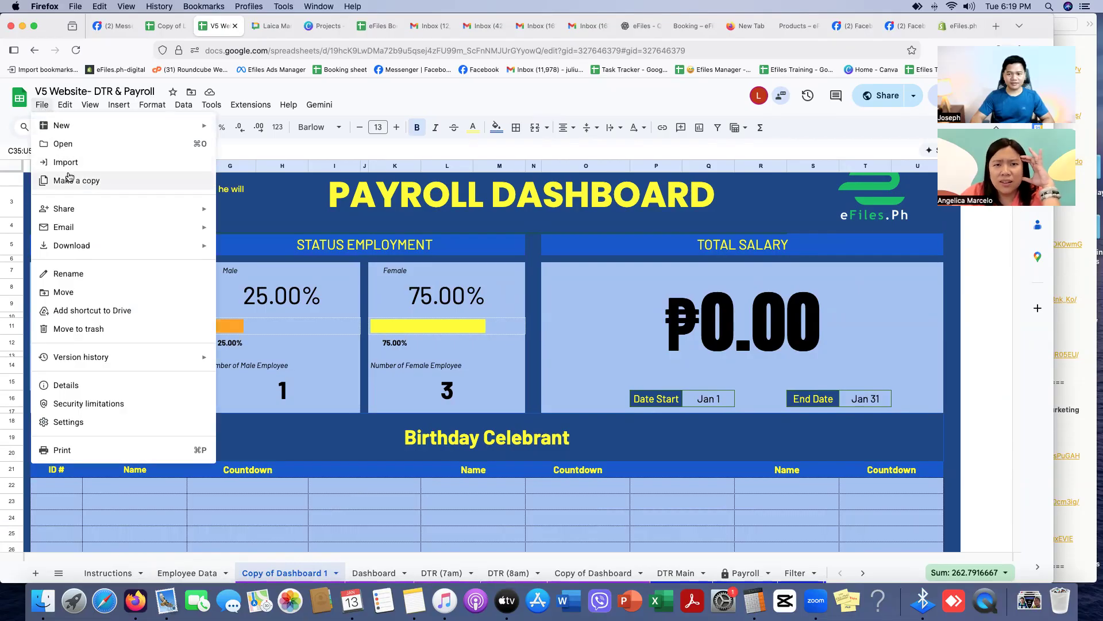
{"action": "left_click", "coordinate": [304, 515]}
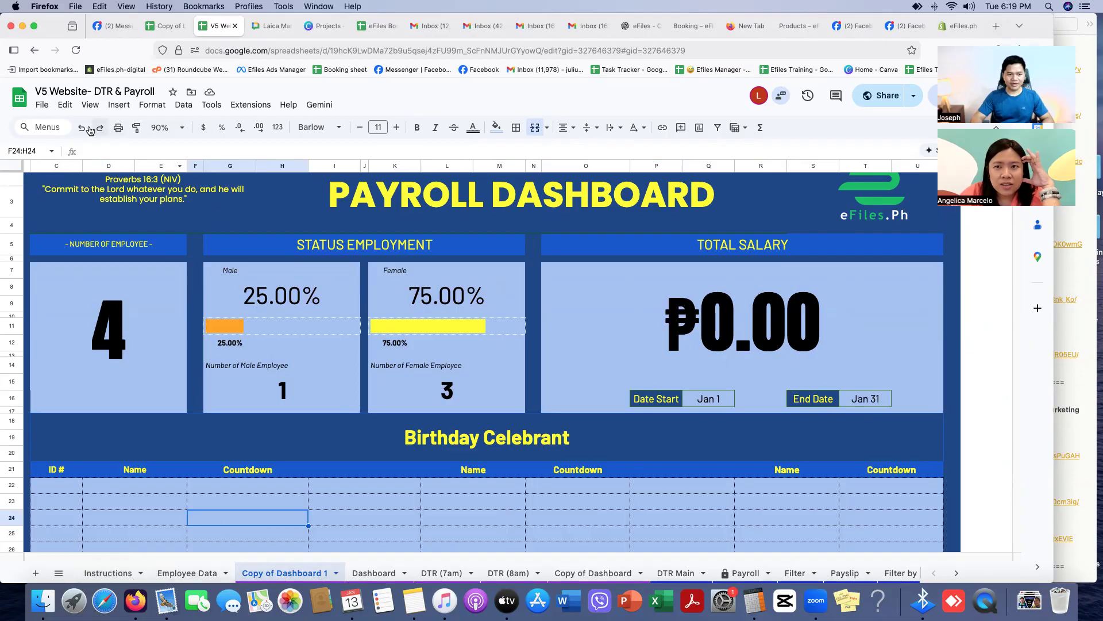
{"action": "left_click", "coordinate": [41, 106]}
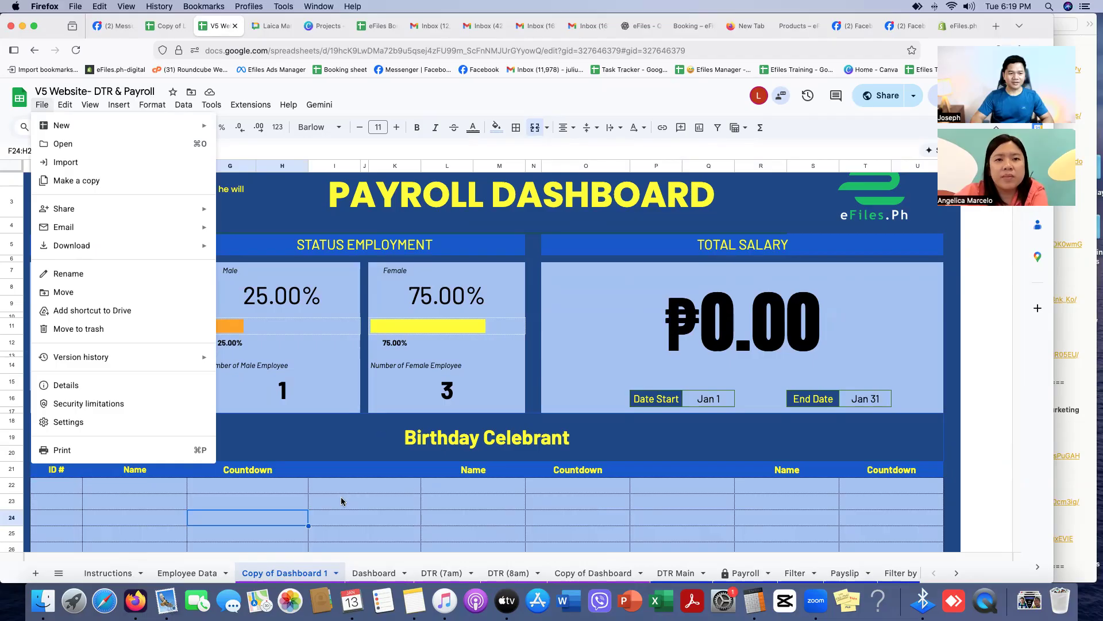
{"action": "left_click", "coordinate": [332, 514]}
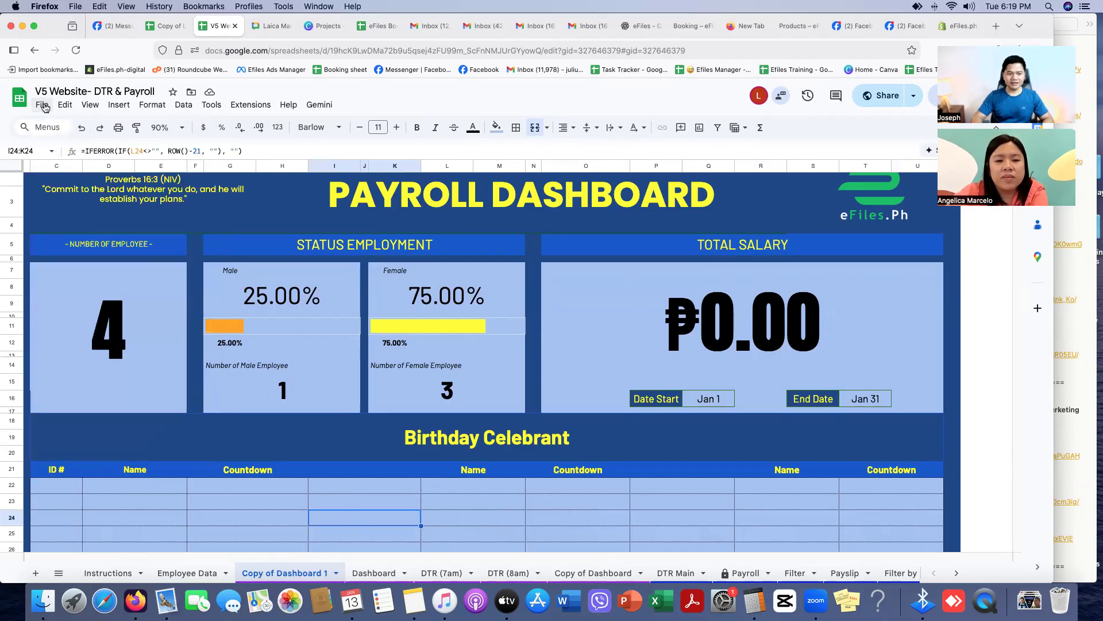
- Make a copy of the spreadsheet in My Drive, keeping the name "Copy of V5 Website- DTR & Payroll"
{"action": "left_click", "coordinate": [42, 105]}
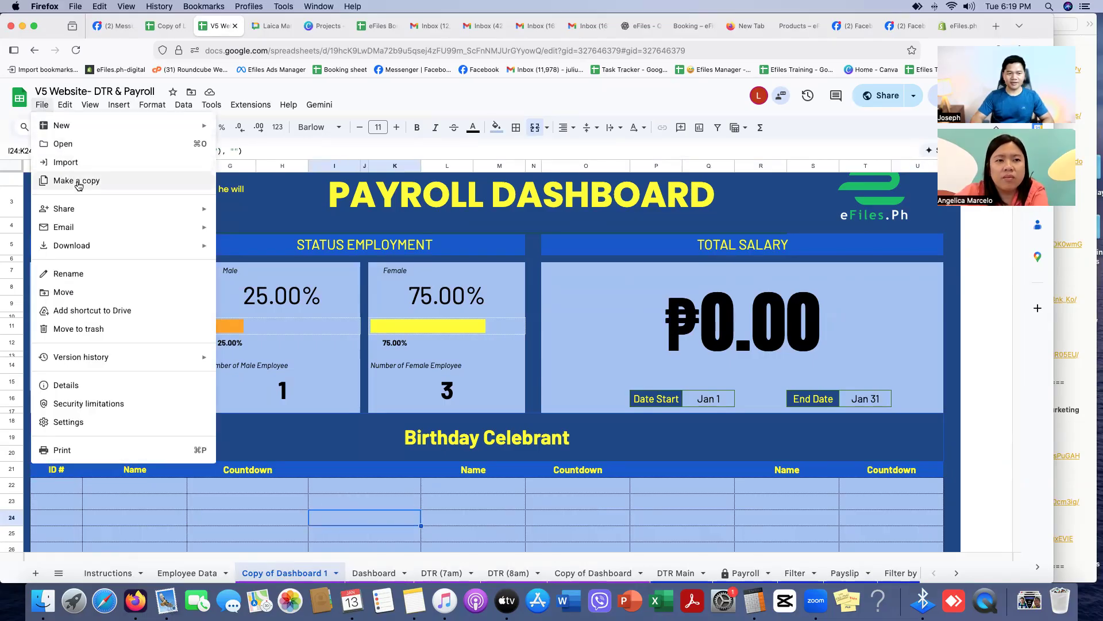
{"action": "left_click", "coordinate": [78, 186]}
{"action": "left_click", "coordinate": [473, 260]}
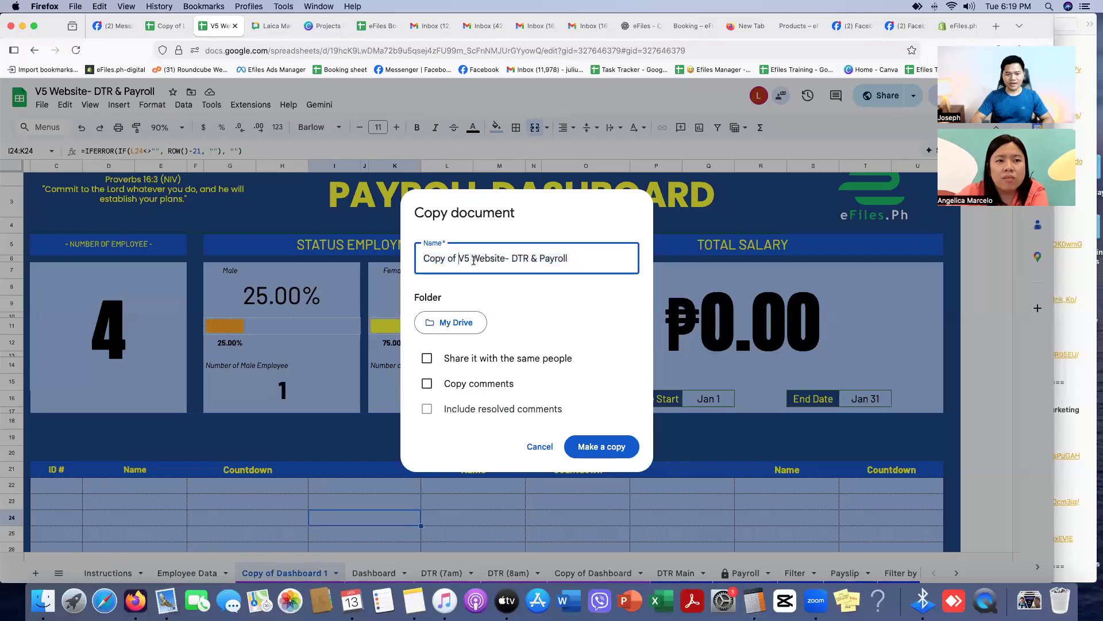
{"action": "left_click_drag", "start_coordinate": [505, 258], "coordinate": [424, 258]}
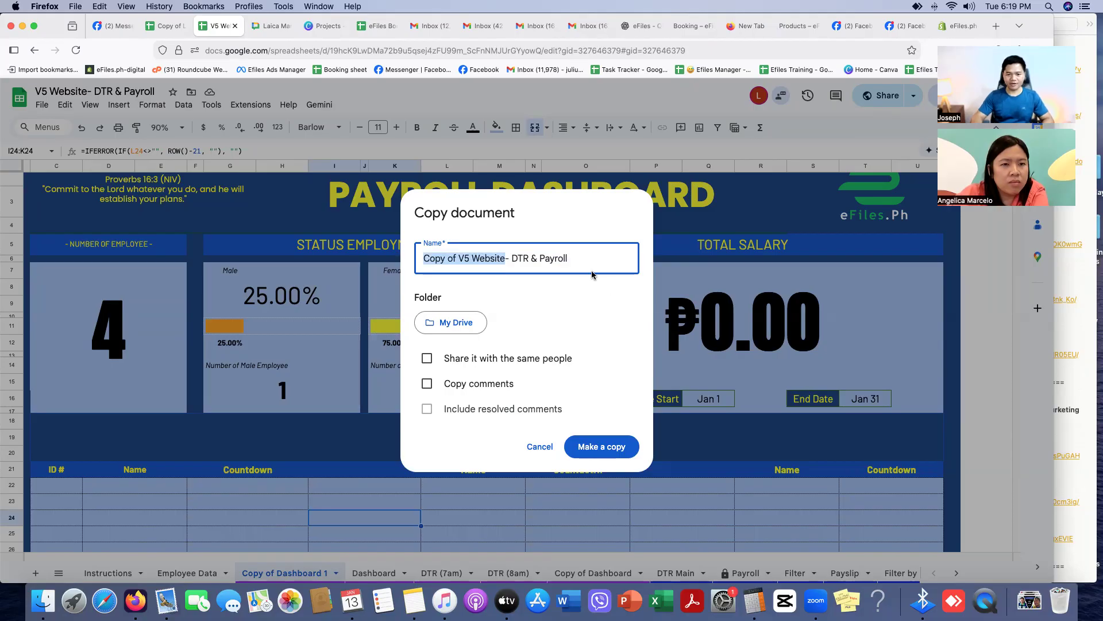
{"action": "left_click", "coordinate": [583, 258]}
{"action": "left_click_drag", "start_coordinate": [583, 258], "coordinate": [408, 264]}
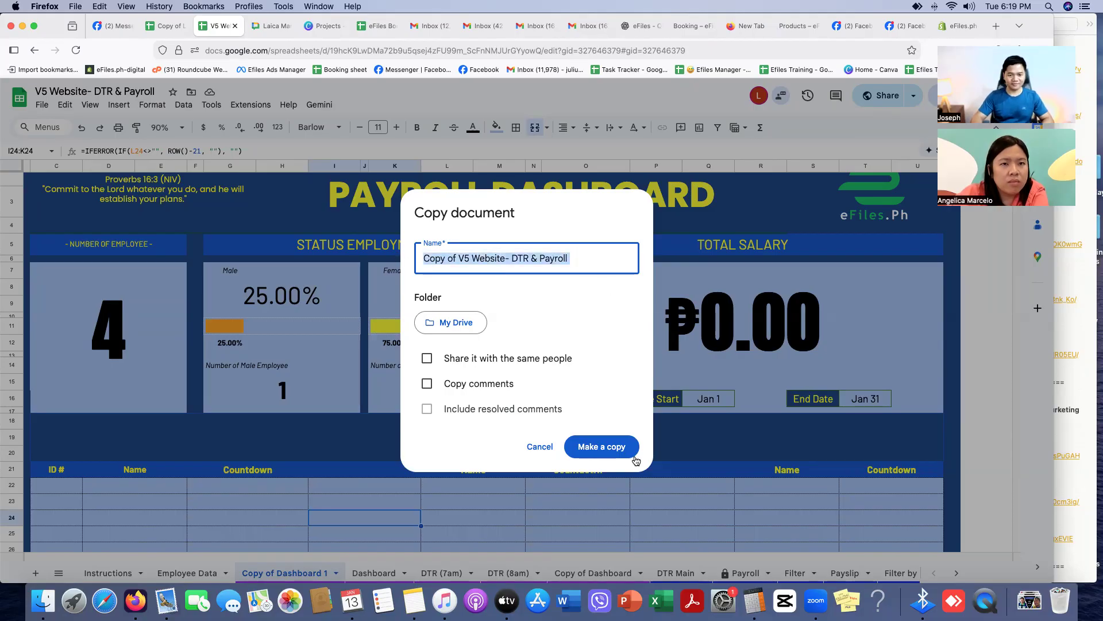
{"action": "left_click", "coordinate": [597, 448]}
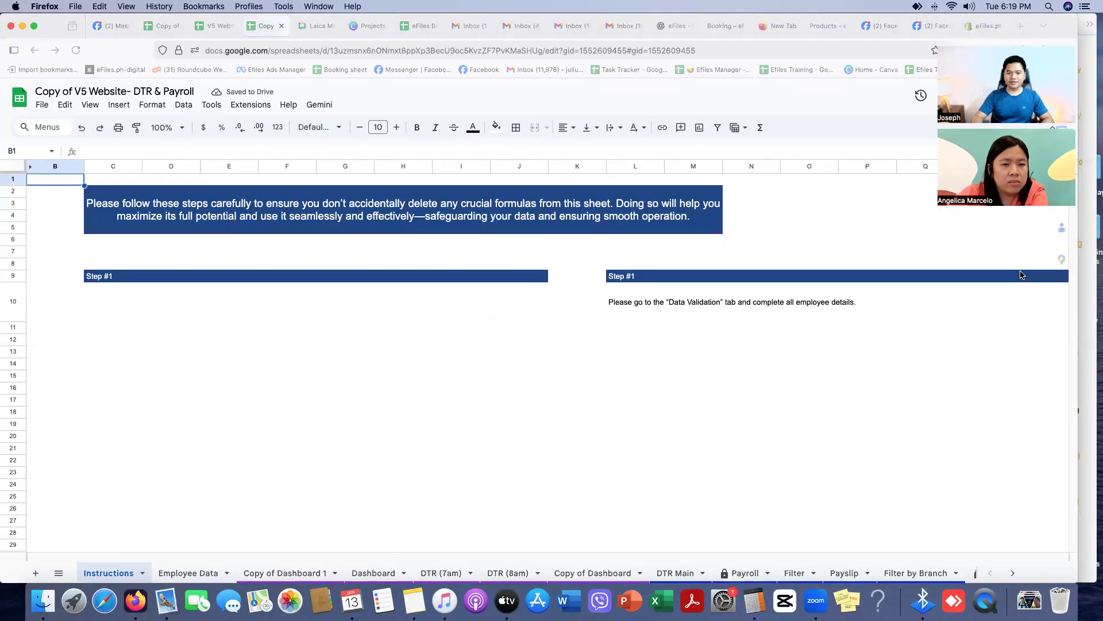
- Return to the original V5 Website- DTR & Payroll spreadsheet and check who has access in its sharing settings
{"action": "left_click", "coordinate": [214, 27]}
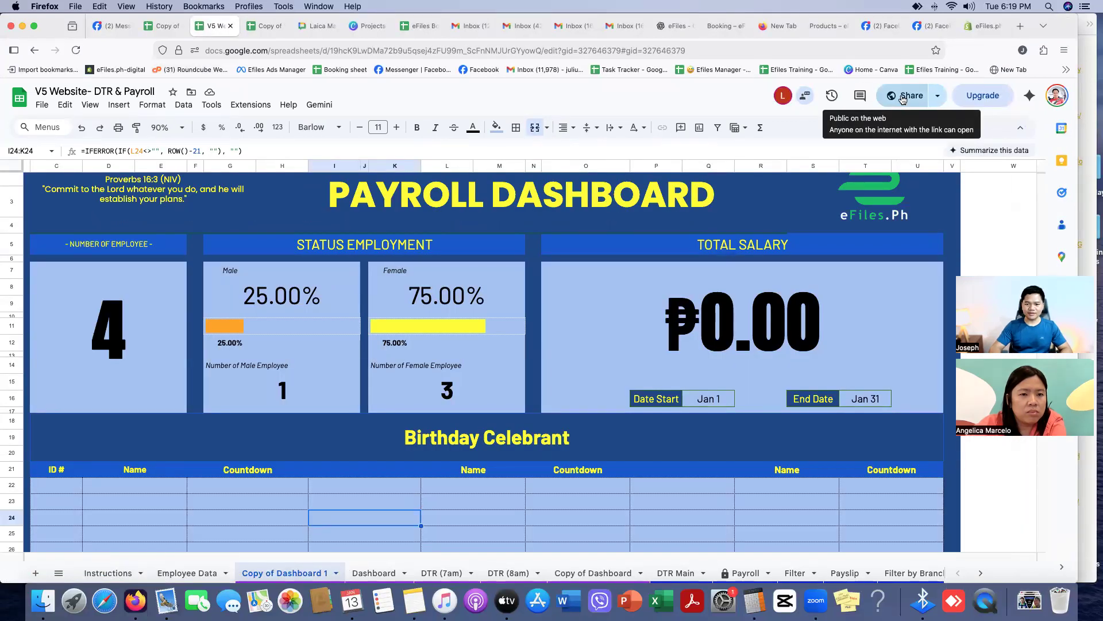
{"action": "left_click", "coordinate": [904, 97]}
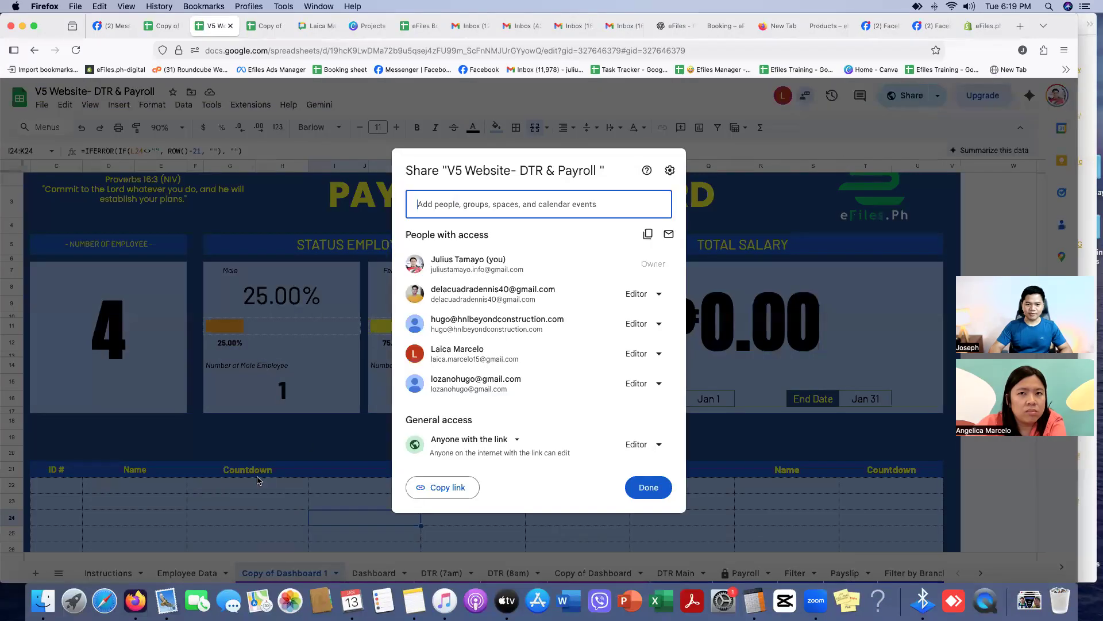
{"action": "left_click", "coordinate": [649, 488]}
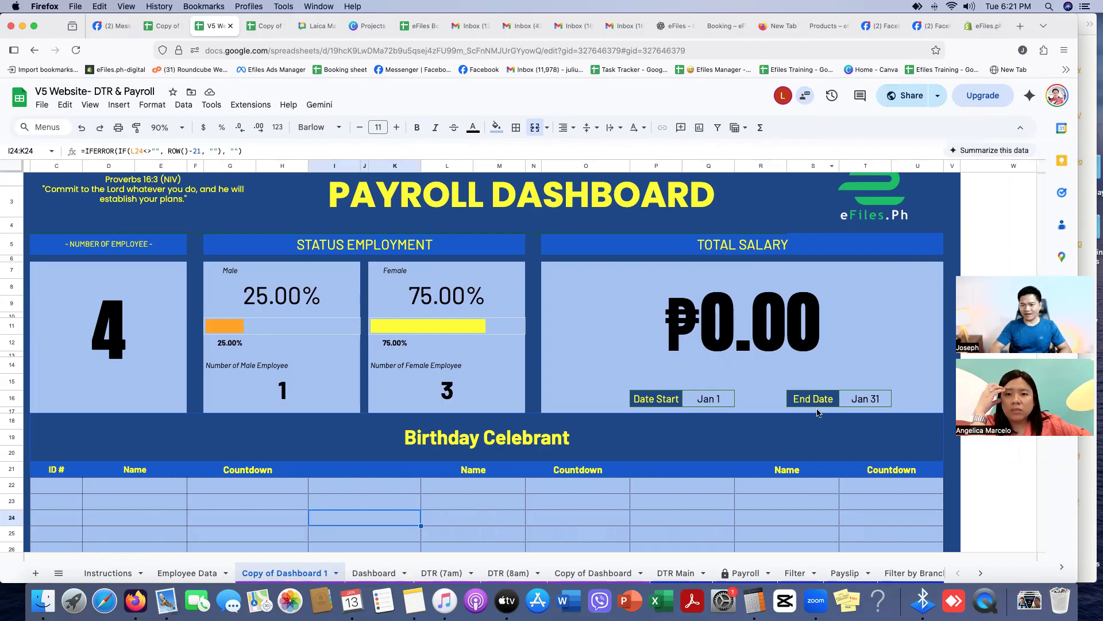
- Switch to the copied spreadsheet and check its people with access and general access settings
{"action": "left_click", "coordinate": [264, 28]}
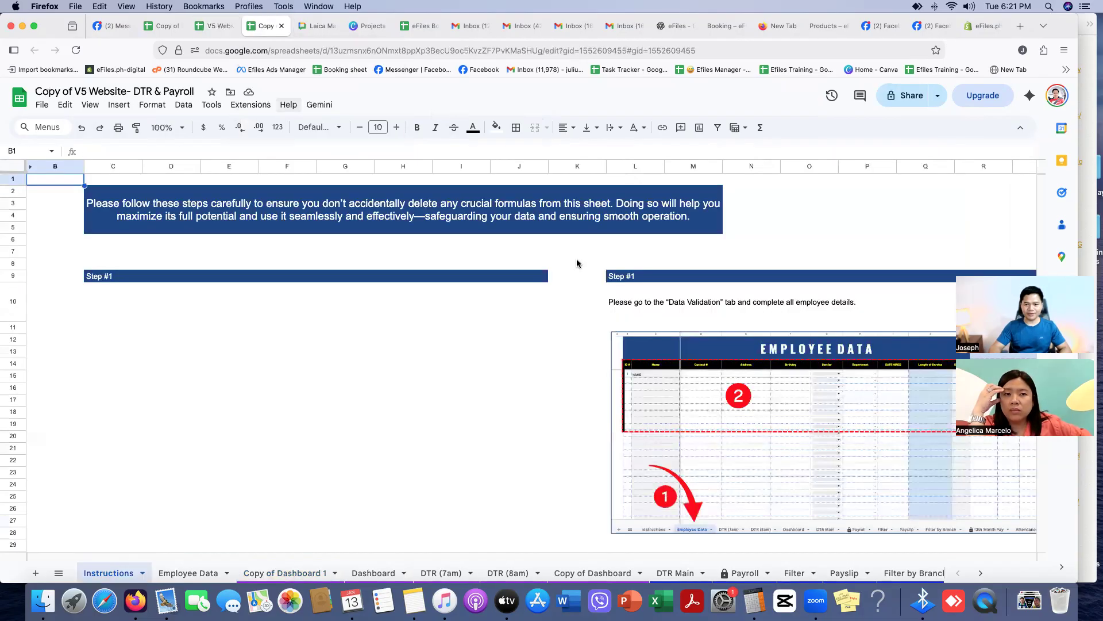
{"action": "left_click", "coordinate": [901, 102]}
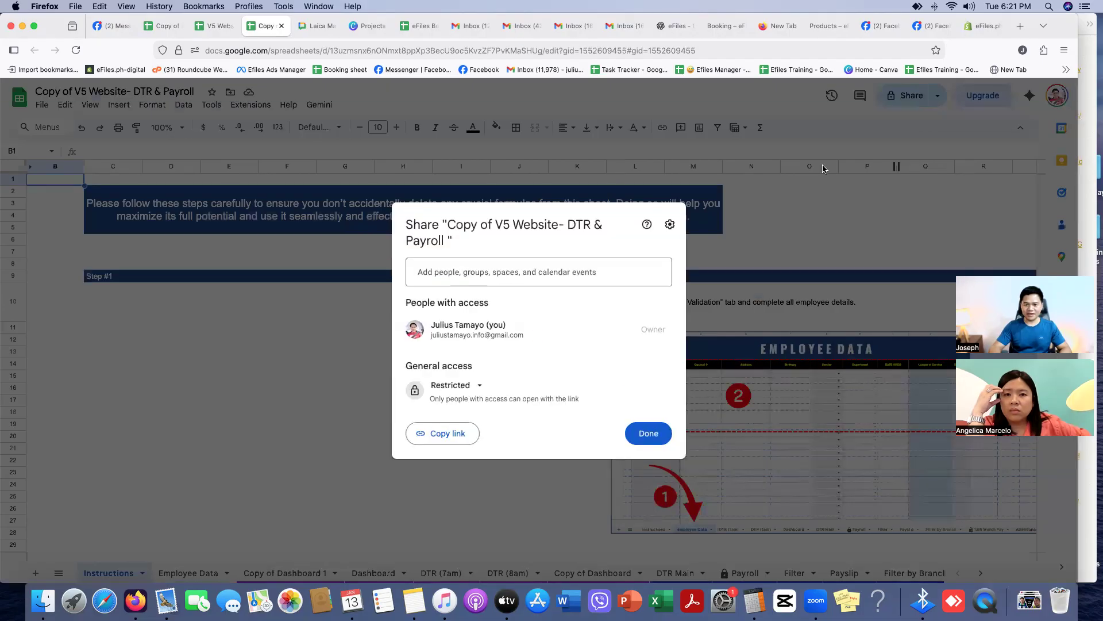
{"action": "left_click", "coordinate": [648, 433]}
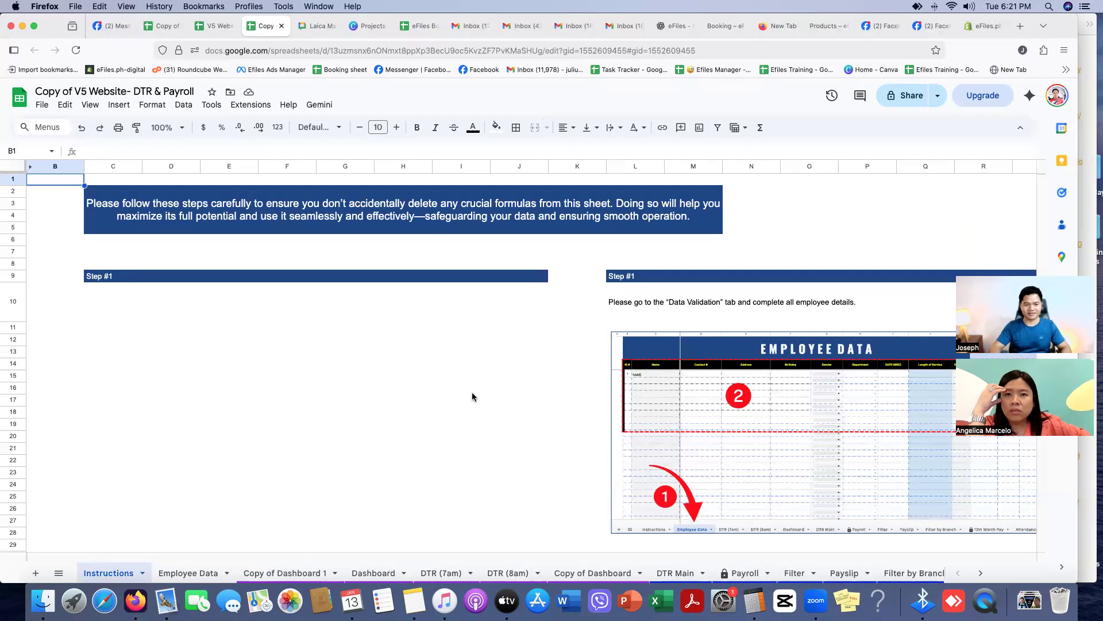
{"action": "left_click", "coordinate": [42, 105]}
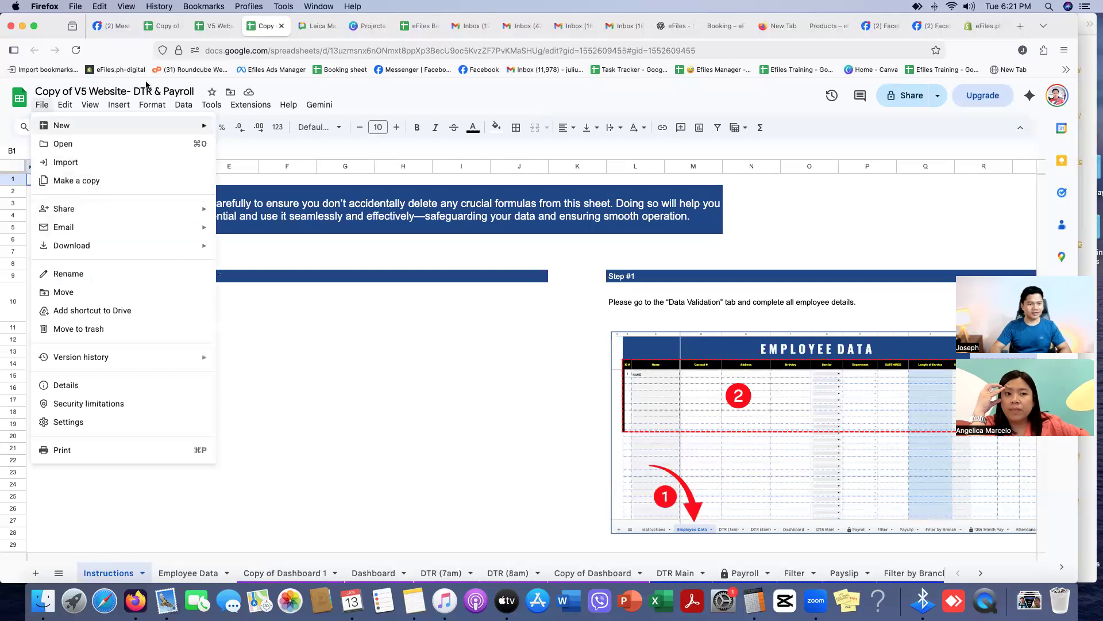
- Go back to the original spreadsheet and examine the employee detail columns on the Employee Data sheet
{"action": "left_click", "coordinate": [214, 26]}
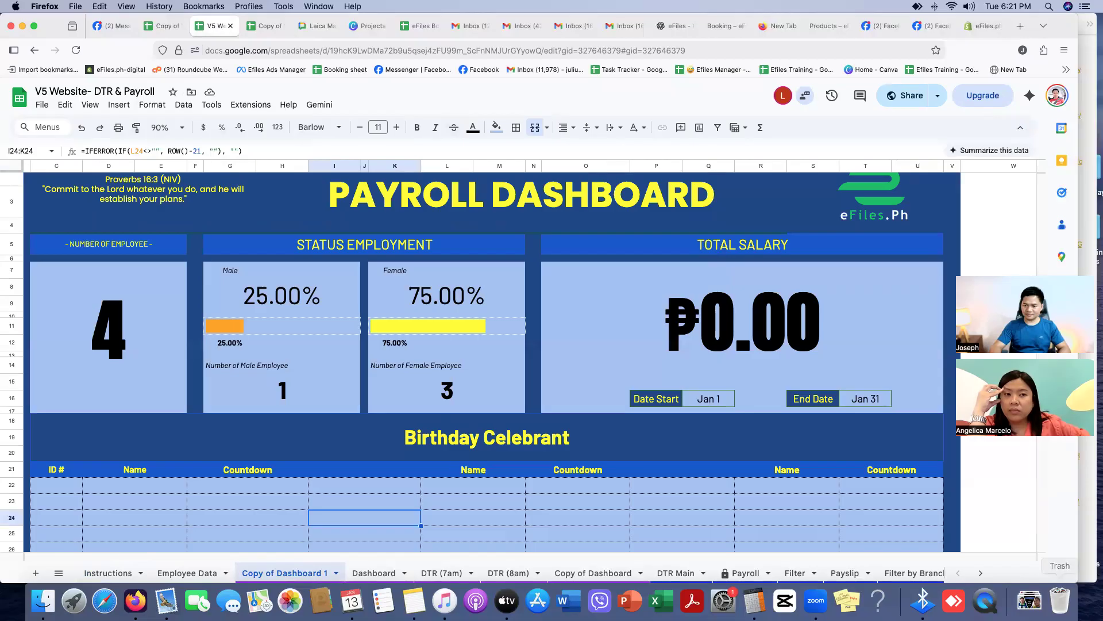
{"action": "scroll", "coordinate": [393, 440], "scroll_direction": "down", "scroll_amount": 2}
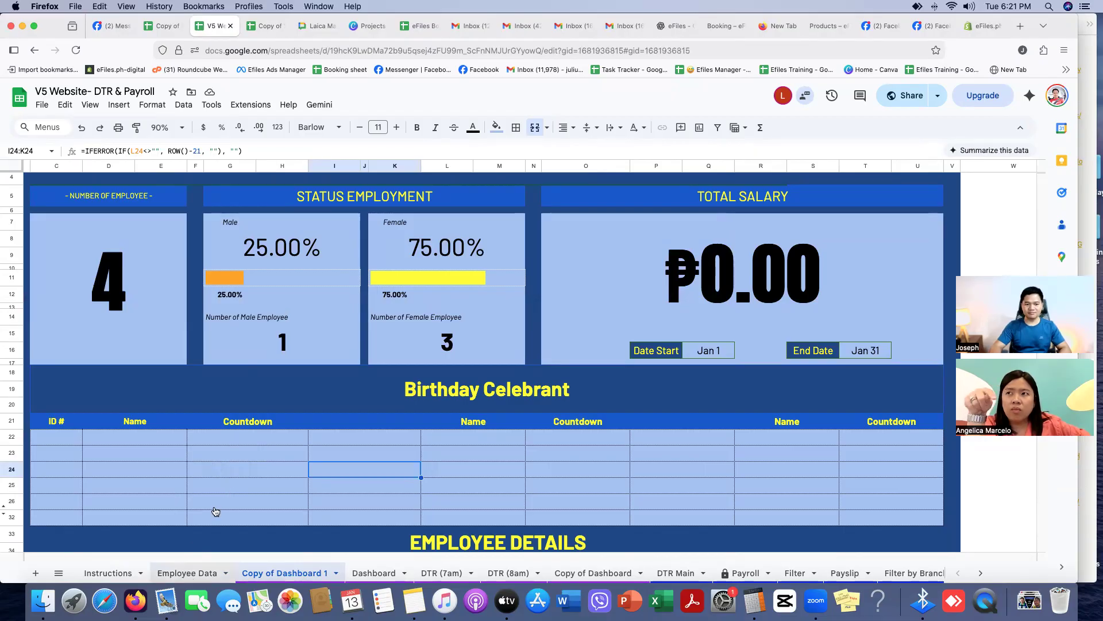
{"action": "left_click", "coordinate": [184, 573]}
{"action": "scroll", "coordinate": [247, 410], "scroll_direction": "left", "scroll_amount": 1}
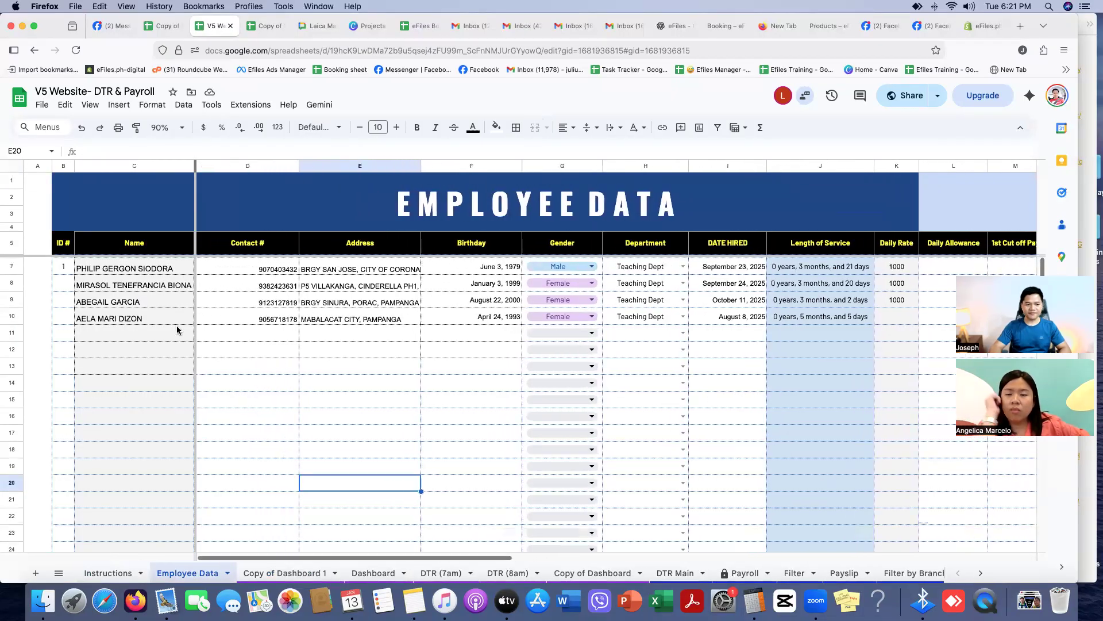
{"action": "scroll", "coordinate": [352, 305], "scroll_direction": "right", "scroll_amount": 5}
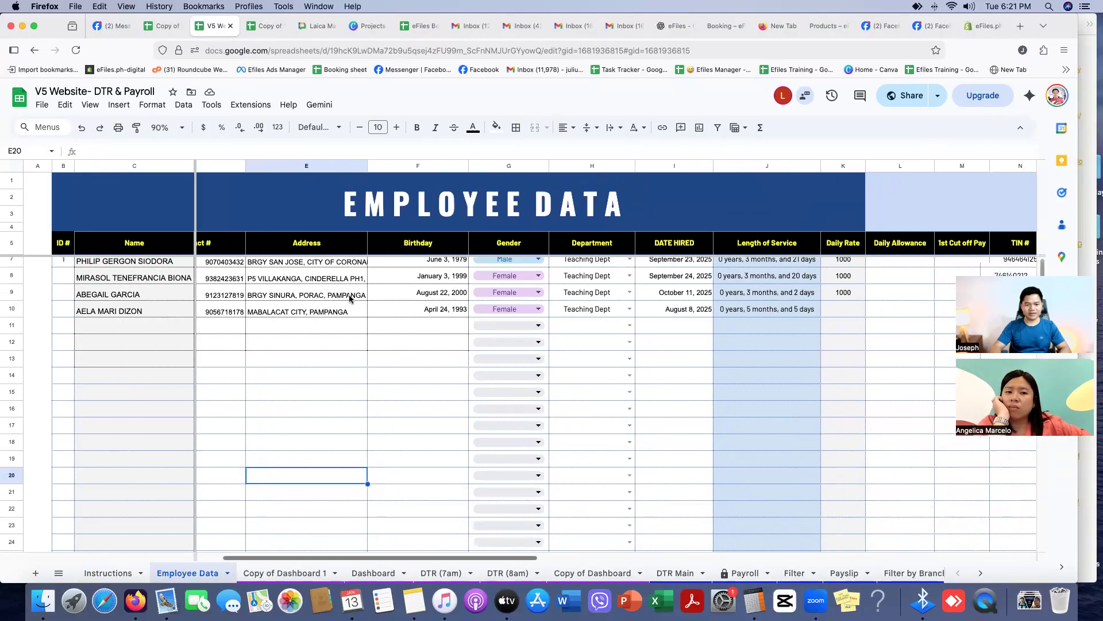
{"action": "scroll", "coordinate": [576, 349], "scroll_direction": "right", "scroll_amount": 3}
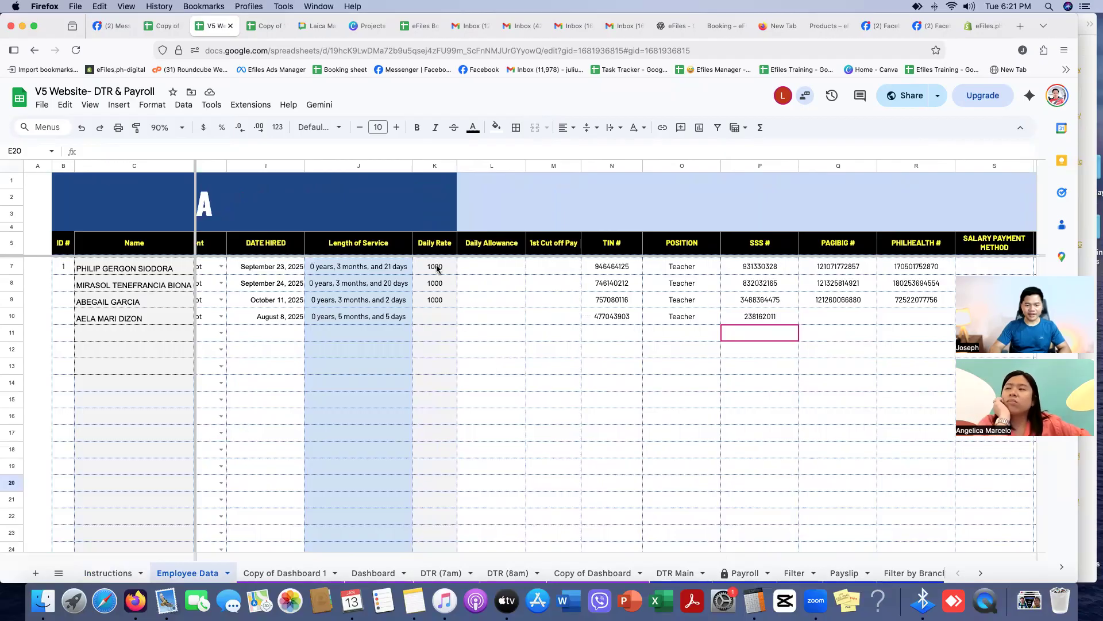
- Compare the employee names with the Daily Rate entries in rows 7 to 11 and look through the remaining detail columns
{"action": "left_click_drag", "start_coordinate": [435, 266], "coordinate": [442, 336]}
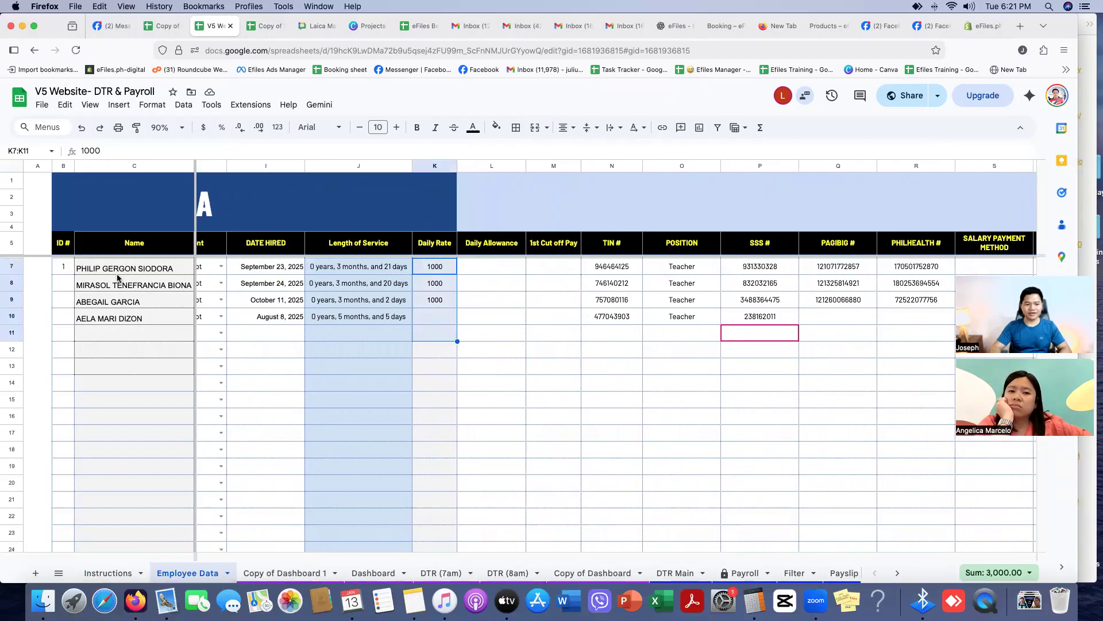
{"action": "left_click_drag", "start_coordinate": [124, 267], "coordinate": [118, 332]}
{"action": "left_click_drag", "start_coordinate": [435, 266], "coordinate": [443, 337]}
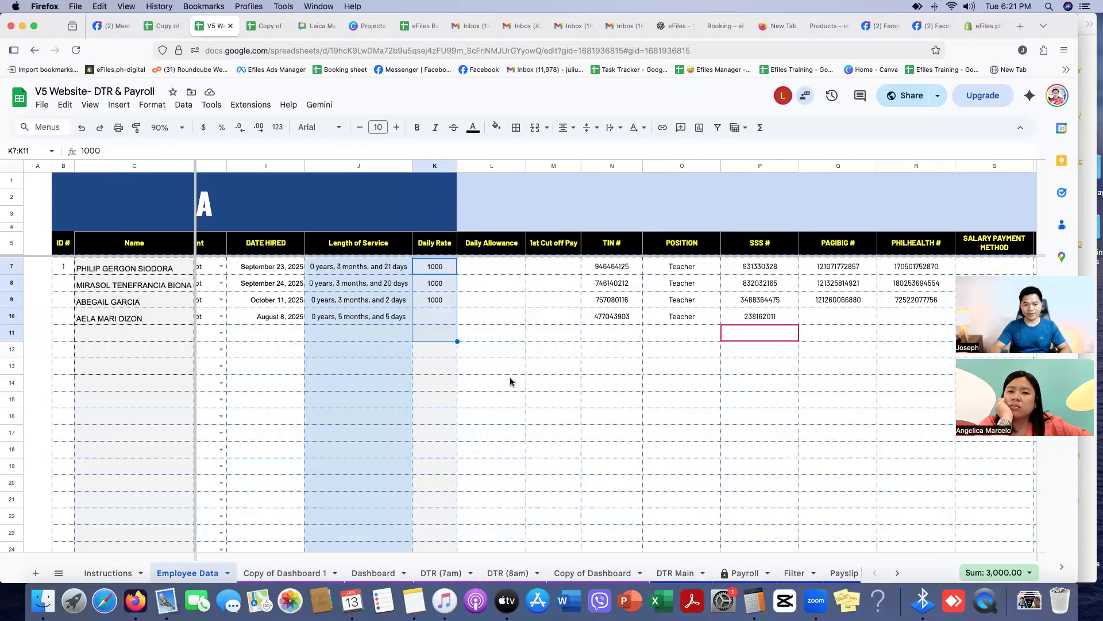
{"action": "scroll", "coordinate": [454, 373], "scroll_direction": "left", "scroll_amount": 5}
{"action": "scroll", "coordinate": [408, 368], "scroll_direction": "left", "scroll_amount": 2}
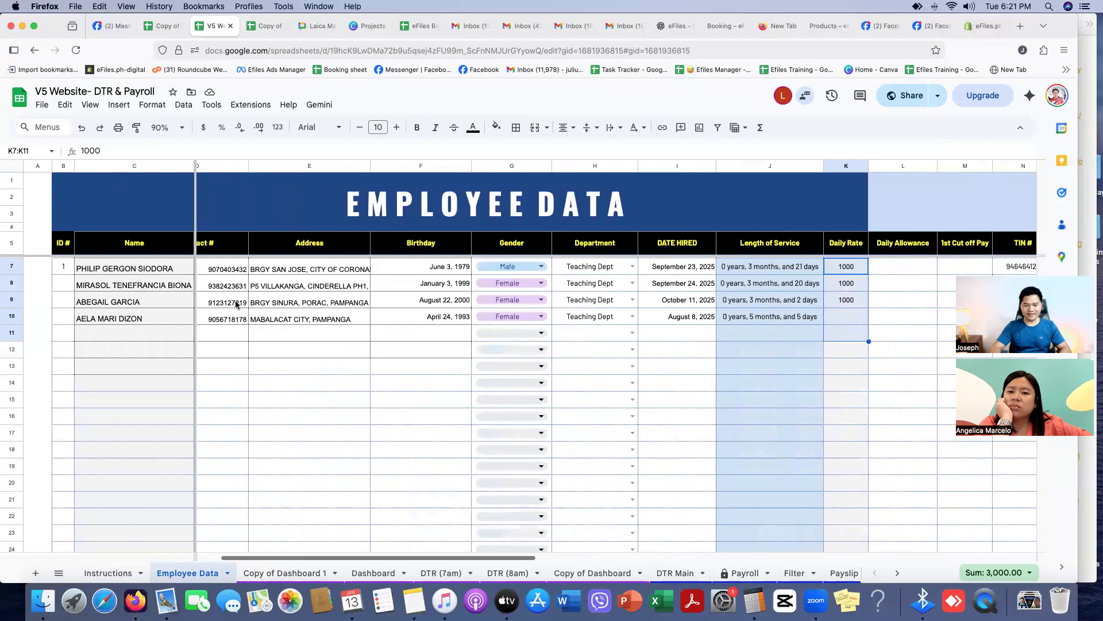
{"action": "scroll", "coordinate": [578, 411], "scroll_direction": "right", "scroll_amount": 8}
{"action": "scroll", "coordinate": [575, 410], "scroll_direction": "right", "scroll_amount": 4}
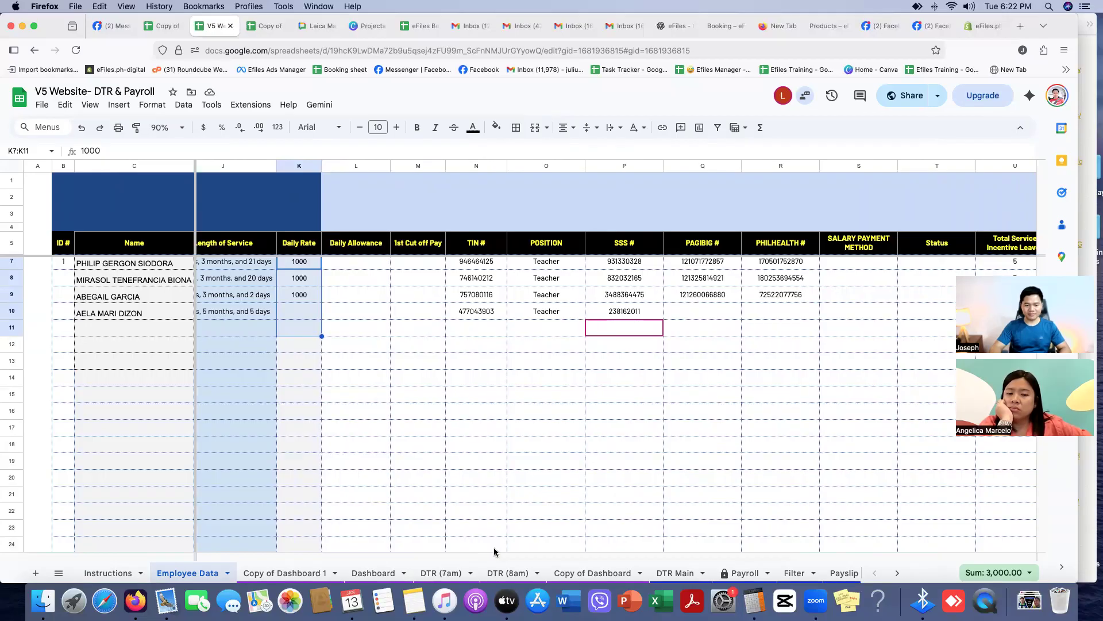
- Add a new sheet right after DTR (7am) and enter "Shift" in E4 and "10am - 7pm" in F4
{"action": "left_click", "coordinate": [441, 573]}
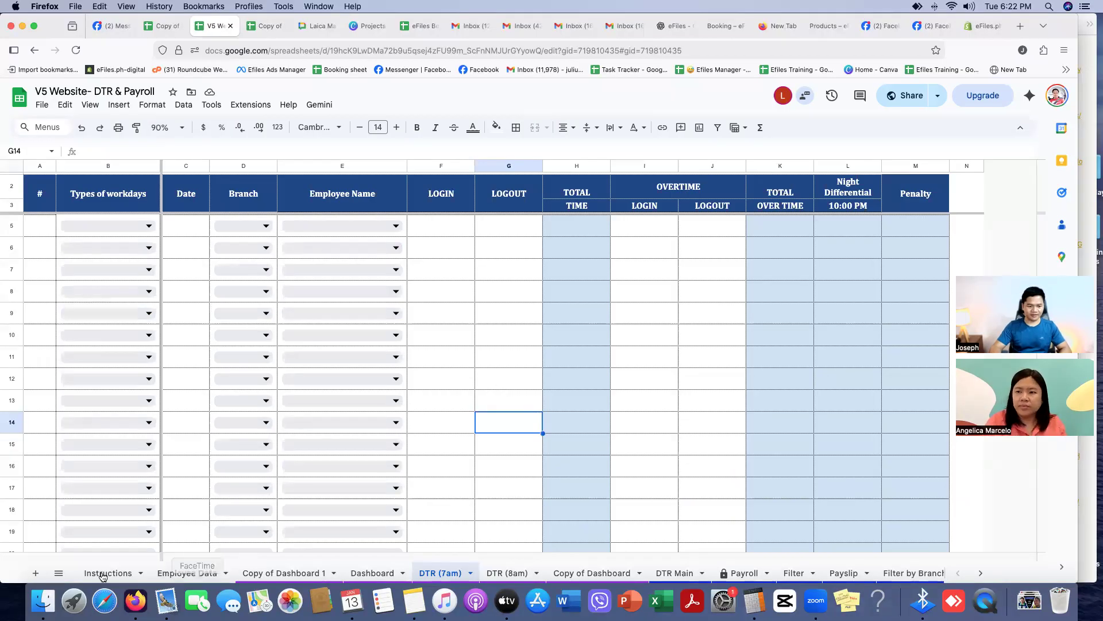
{"action": "left_click", "coordinate": [35, 573]}
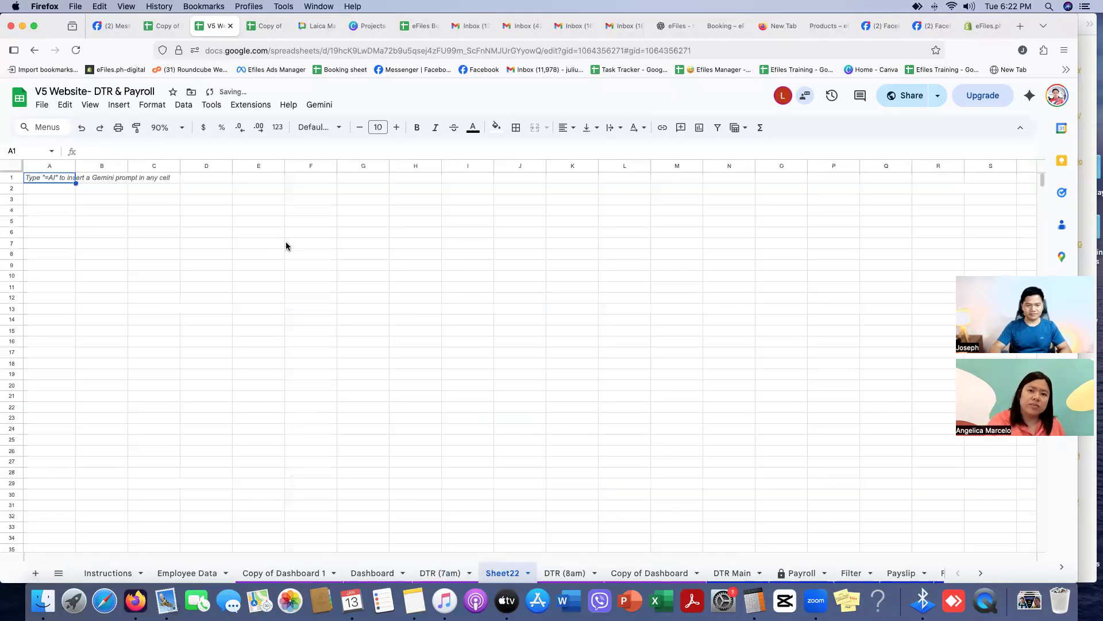
{"action": "left_click", "coordinate": [261, 212]}
{"action": "type", "text": "Sh"}
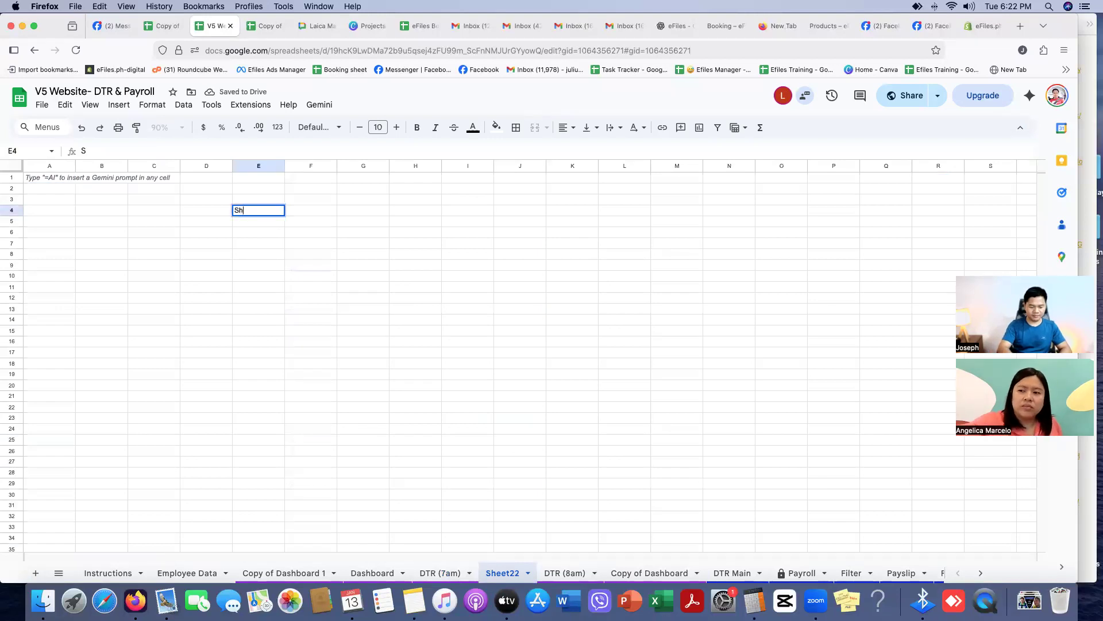
{"action": "type", "text": "ift"}
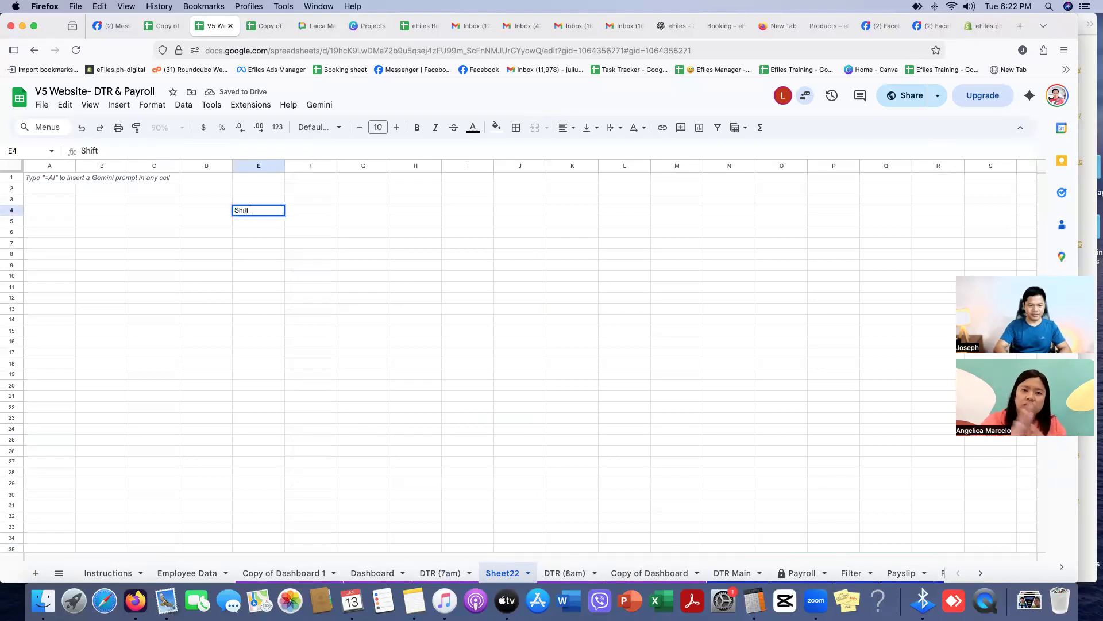
{"action": "left_click", "coordinate": [302, 211]}
{"action": "type", "text": "10am -"}
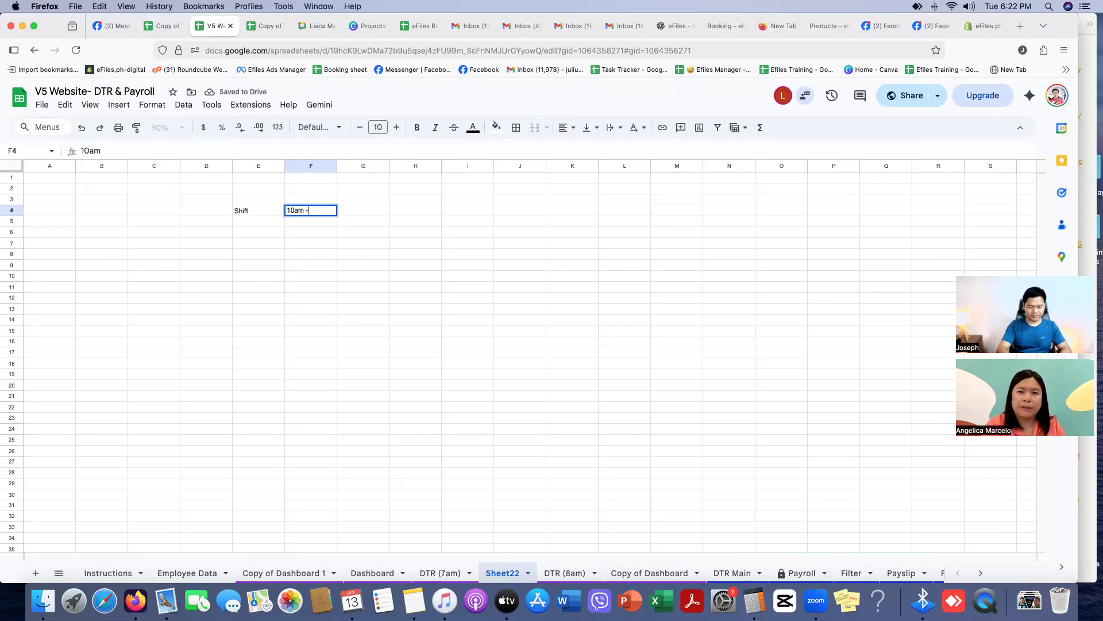
{"action": "type", "text": " 7pm"}
{"action": "key", "text": "Return"}
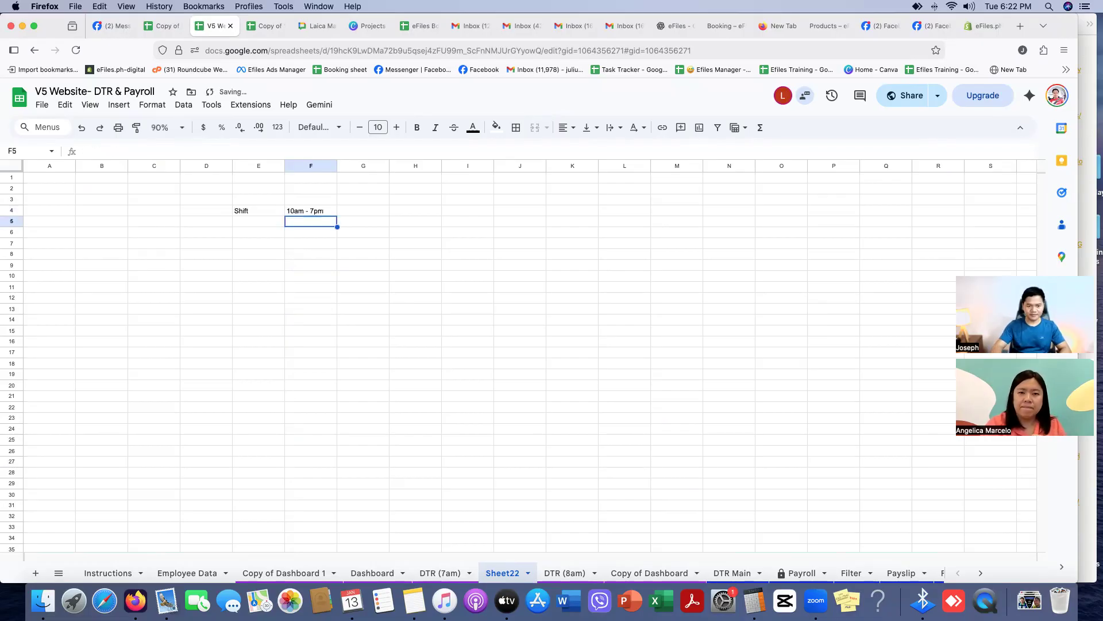
- Move the new shift sheet in front of the DTR (7am) sheet and select its shift hours cell
{"action": "left_click", "coordinate": [352, 309]}
{"action": "left_click_drag", "start_coordinate": [254, 211], "coordinate": [330, 212]}
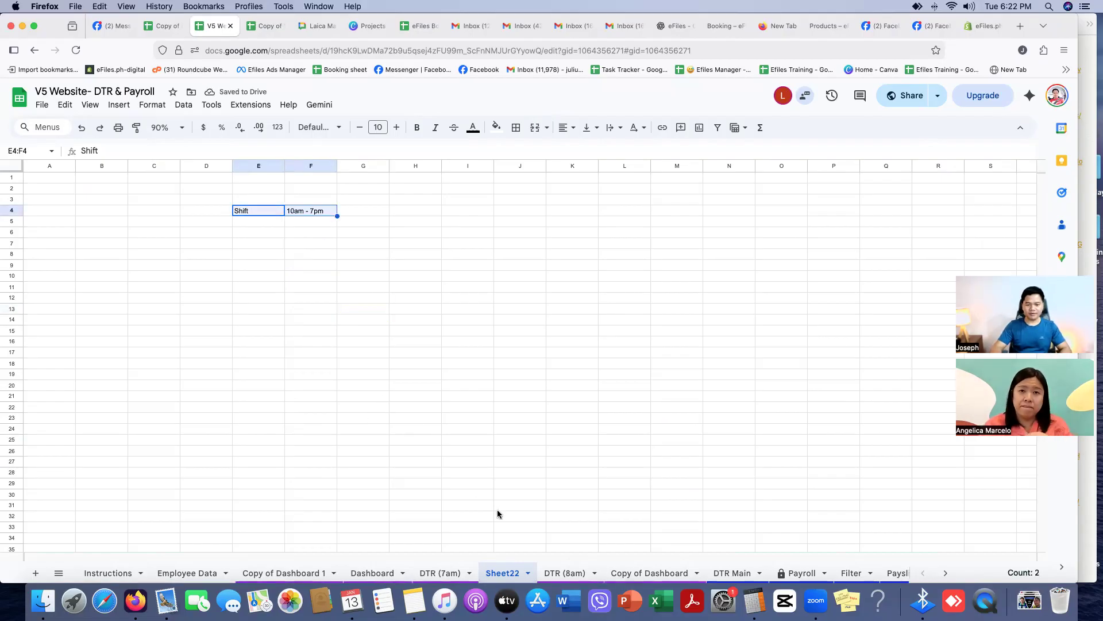
{"action": "left_click_drag", "start_coordinate": [495, 577], "coordinate": [436, 575]}
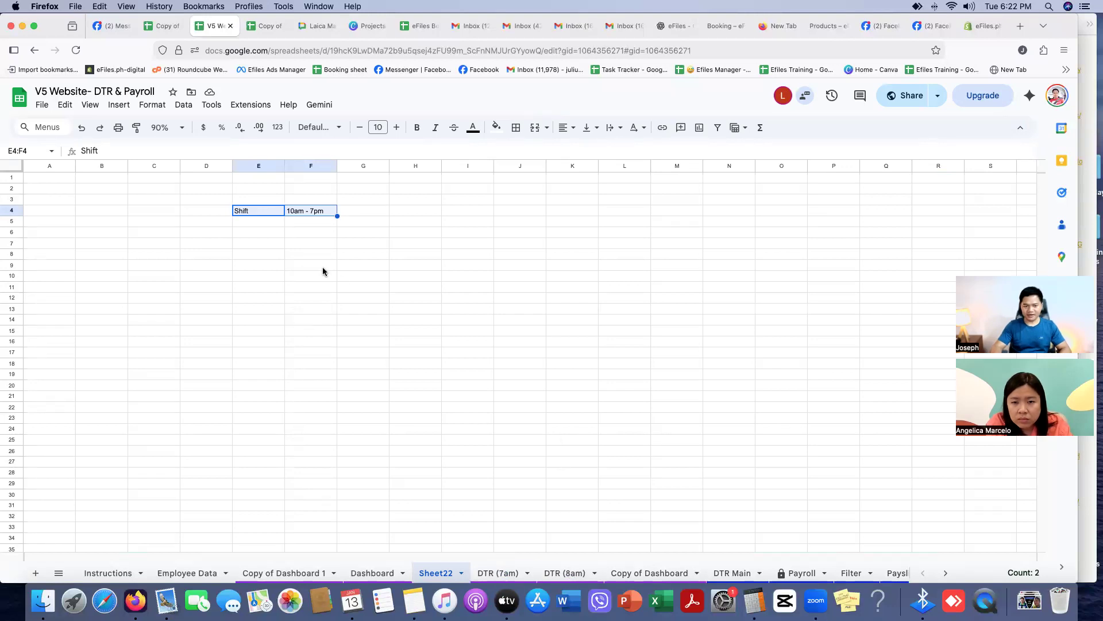
{"action": "left_click", "coordinate": [302, 213]}
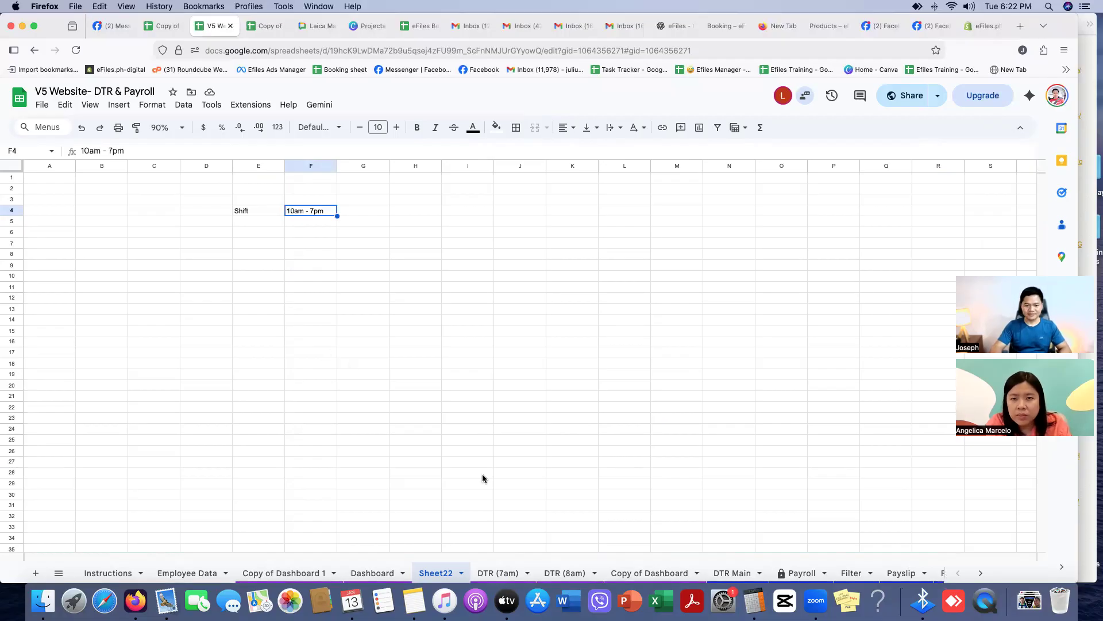
- Go to the DTR (8am) sheet and view the workday type options offered in row 8
{"action": "left_click", "coordinate": [564, 573]}
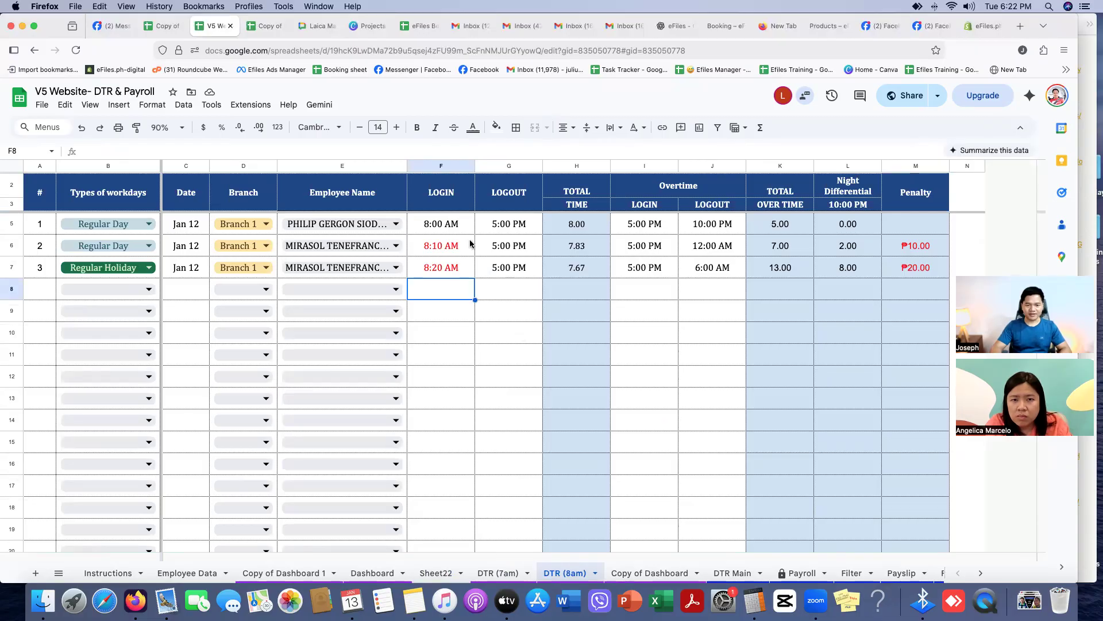
{"action": "left_click", "coordinate": [147, 289]}
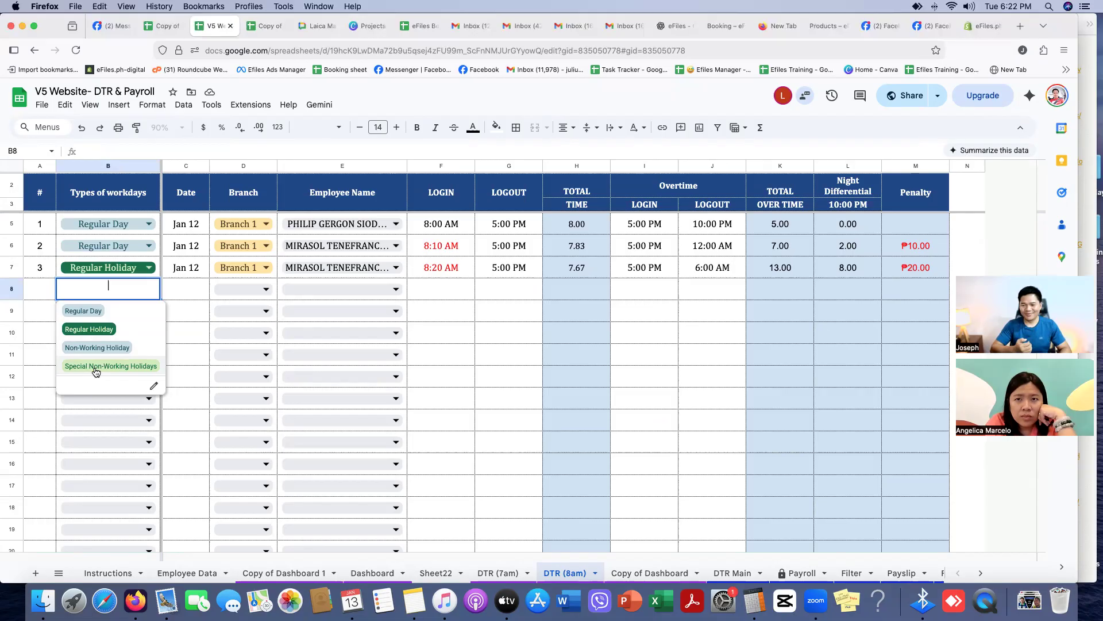
{"action": "left_click", "coordinate": [517, 404]}
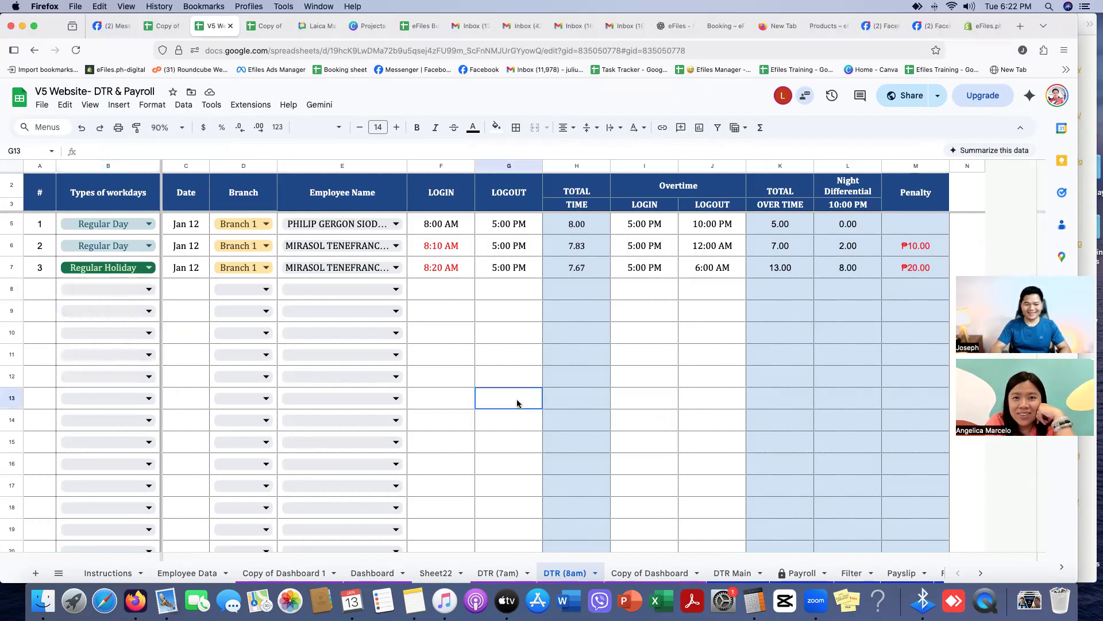
- Set the workday types in rows 8 to 11 to Regular Day, Non-Working Holiday, Regular Holiday and Special Non-Working Holidays
{"action": "left_click", "coordinate": [145, 292]}
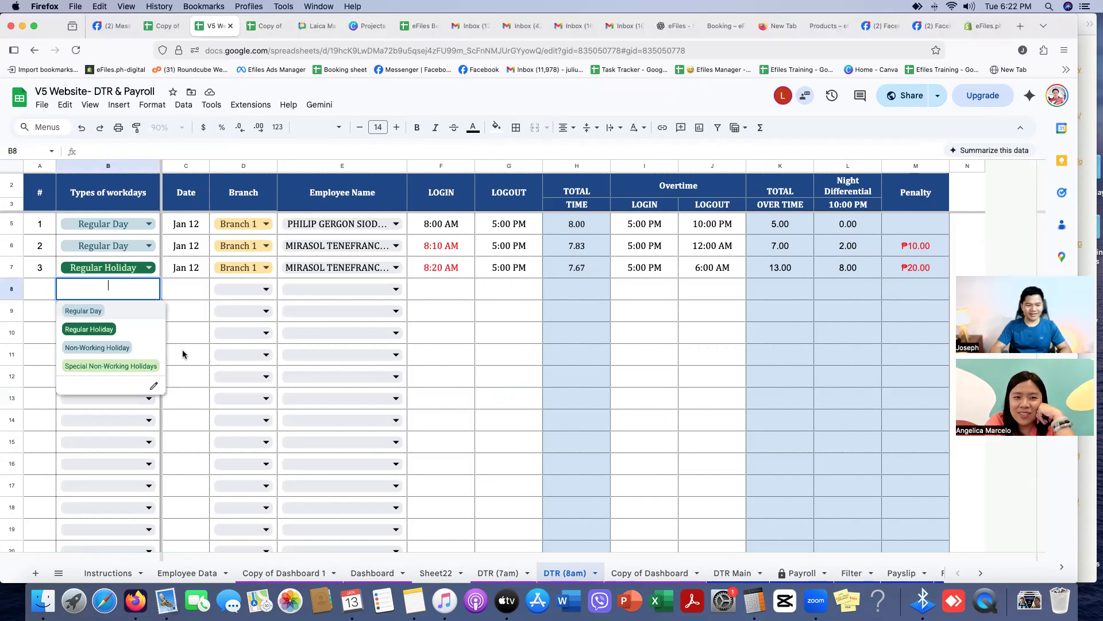
{"action": "left_click", "coordinate": [84, 310]}
{"action": "left_click", "coordinate": [149, 311]}
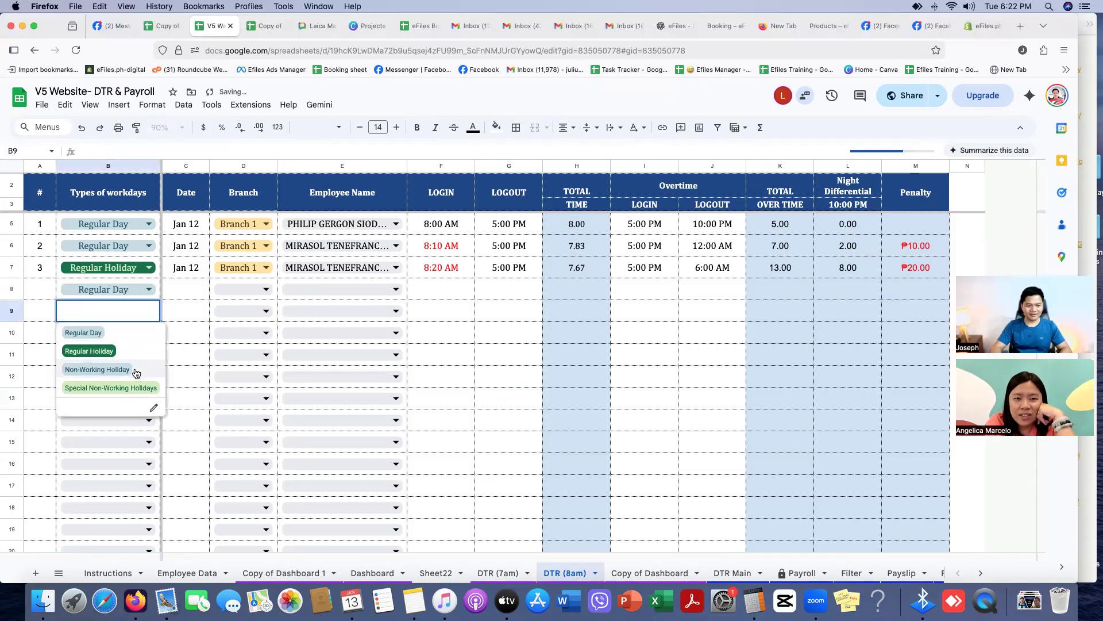
{"action": "left_click", "coordinate": [136, 372]}
{"action": "left_click", "coordinate": [148, 334]}
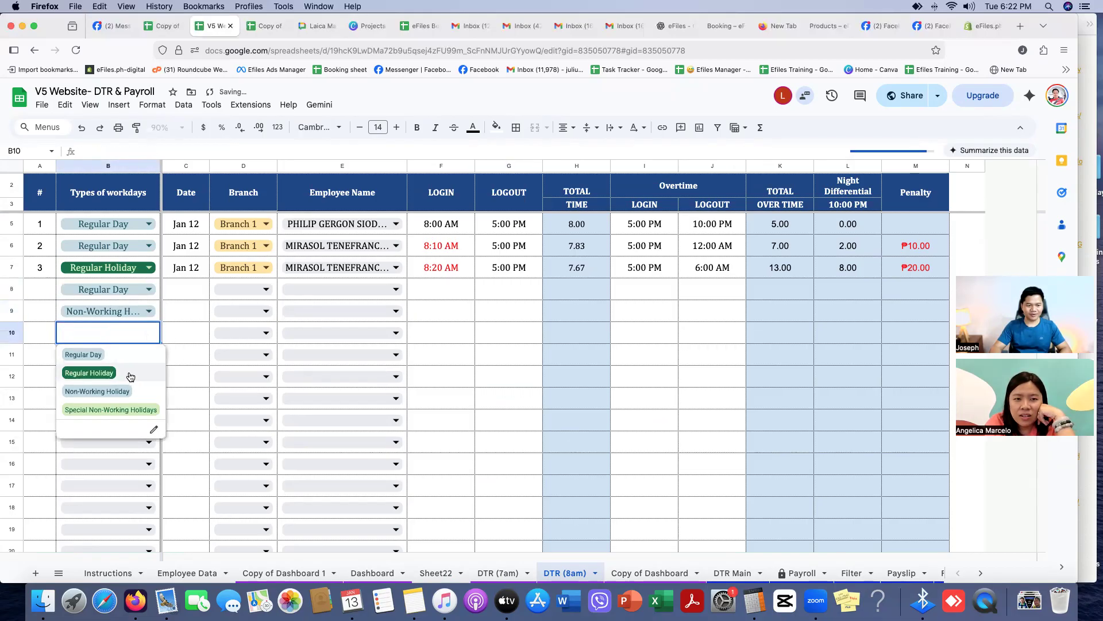
{"action": "left_click", "coordinate": [131, 376]}
{"action": "left_click", "coordinate": [148, 355]}
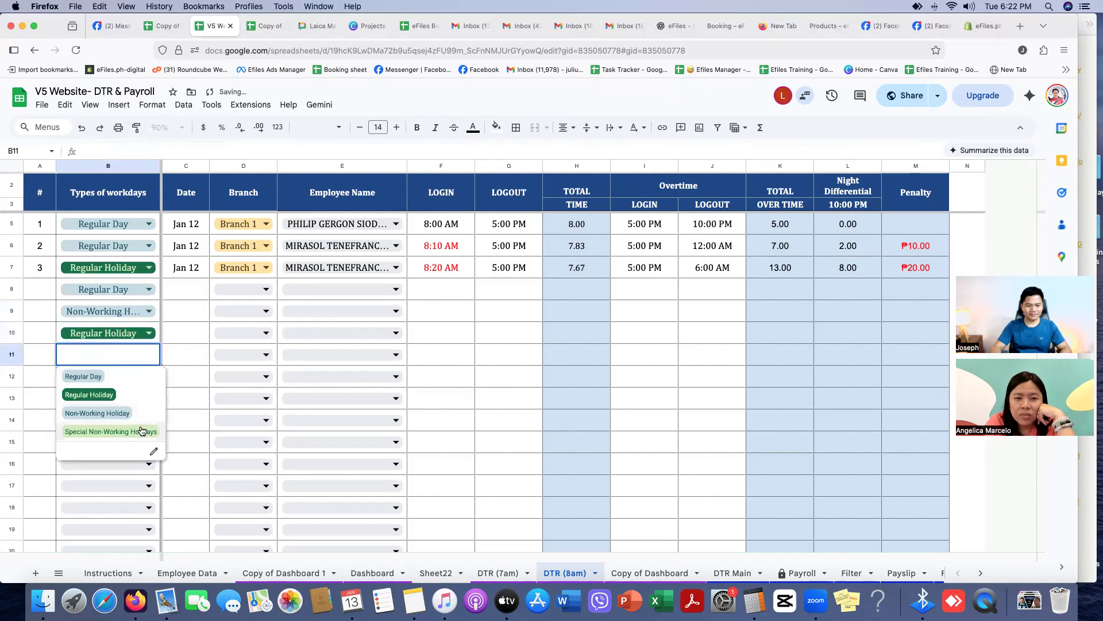
{"action": "left_click", "coordinate": [141, 431]}
{"action": "left_click", "coordinate": [194, 382]}
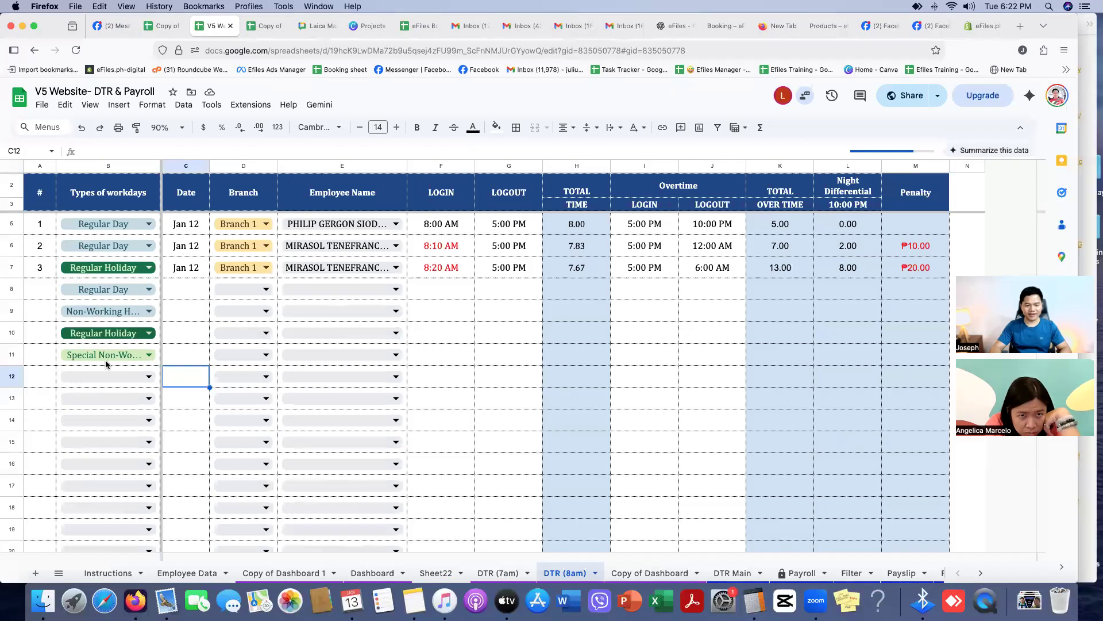
- Copy the Jan 12 date from row 7 into the Date cells of rows 8 to 11
{"action": "left_click", "coordinate": [190, 270]}
{"action": "key", "text": "super+c"}
{"action": "left_click_drag", "start_coordinate": [187, 291], "coordinate": [185, 354]}
{"action": "key", "text": "super+v"}
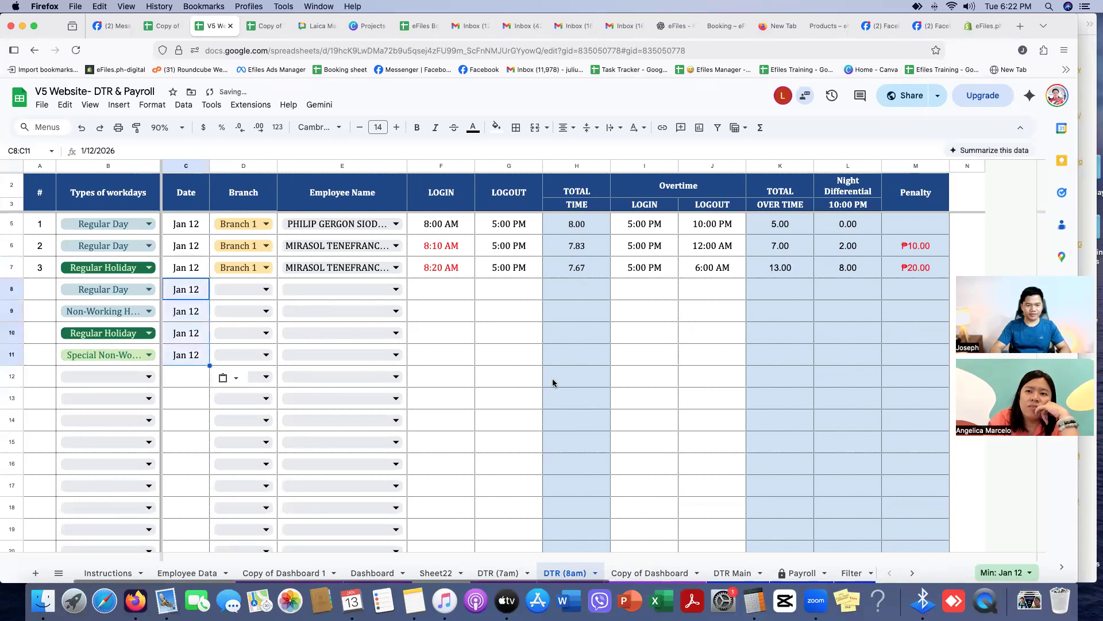
- Set the branch to Branch 2 for rows 8 to 11
{"action": "left_click", "coordinate": [268, 292]}
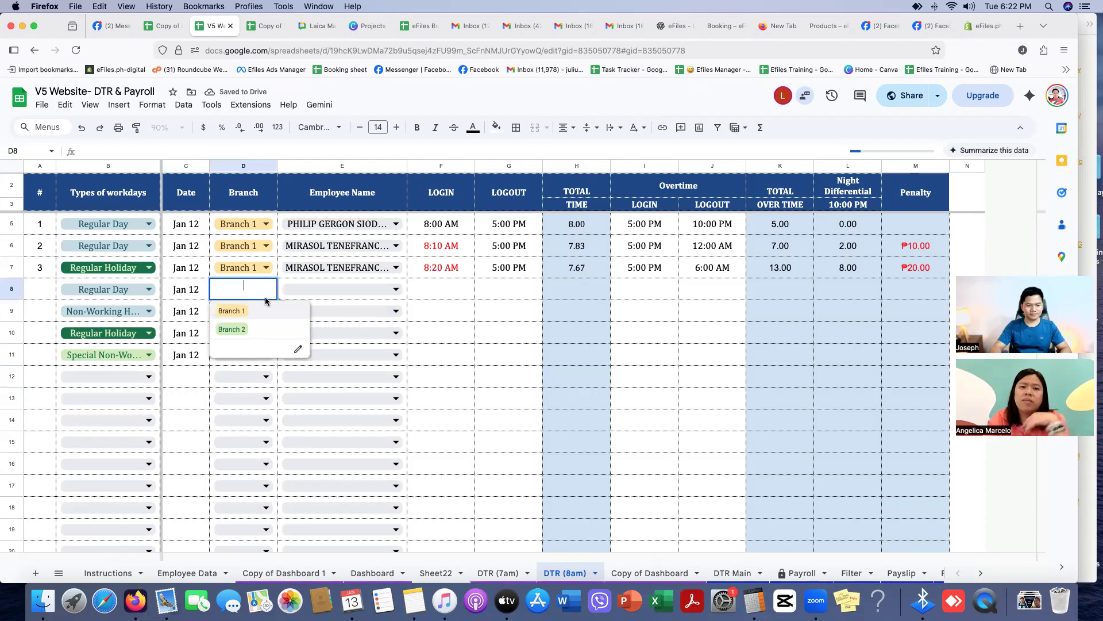
{"action": "left_click", "coordinate": [258, 334]}
{"action": "left_click", "coordinate": [266, 312]}
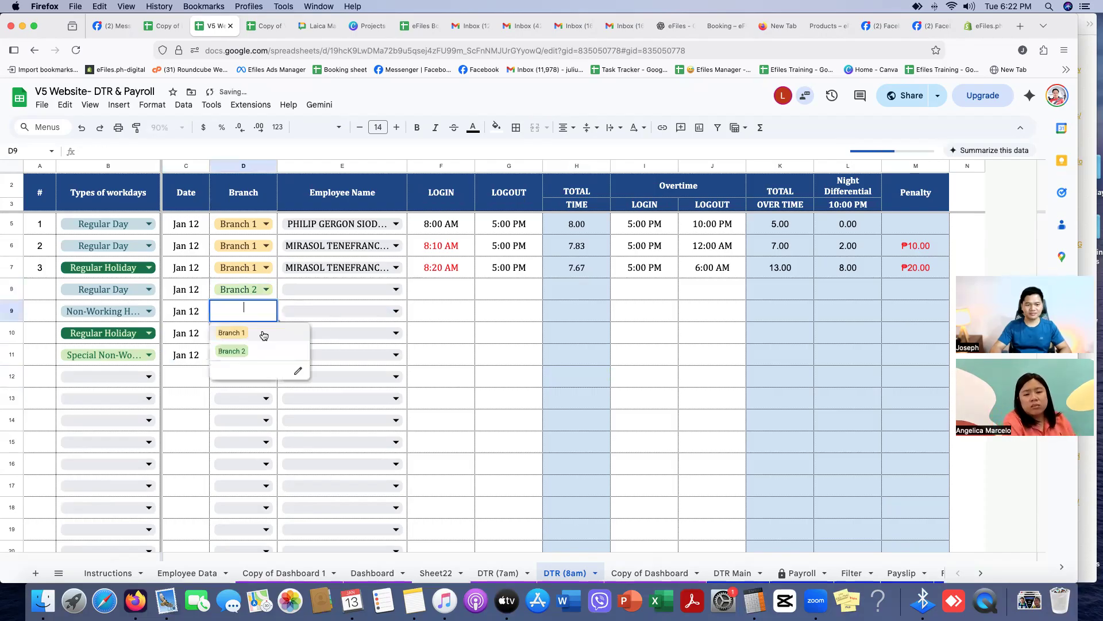
{"action": "left_click", "coordinate": [246, 352]}
{"action": "left_click", "coordinate": [266, 333]}
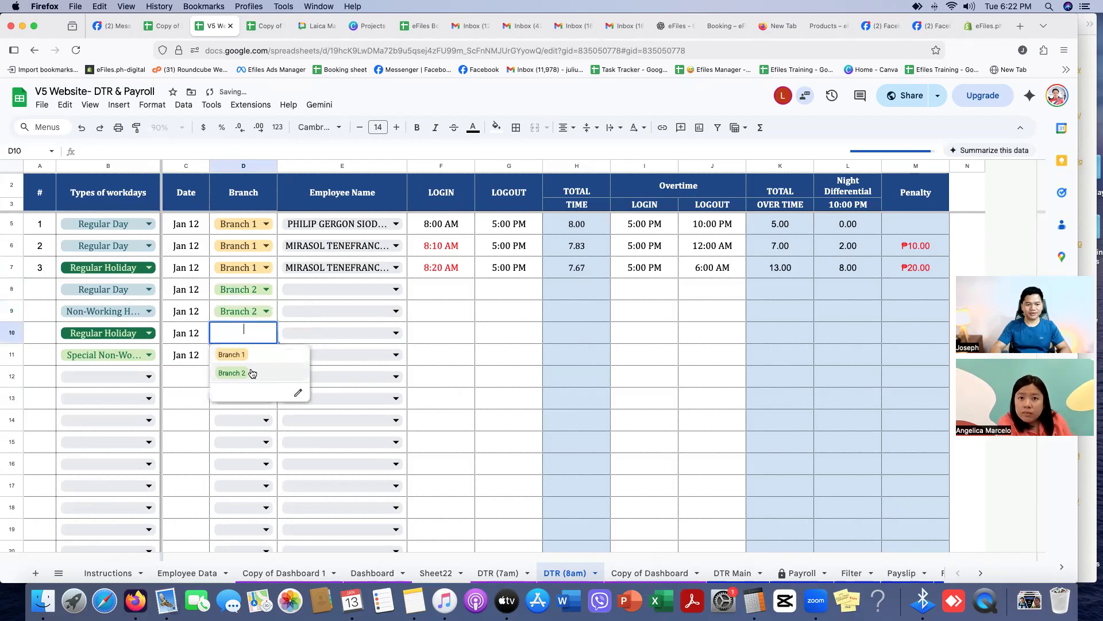
{"action": "left_click", "coordinate": [276, 376]}
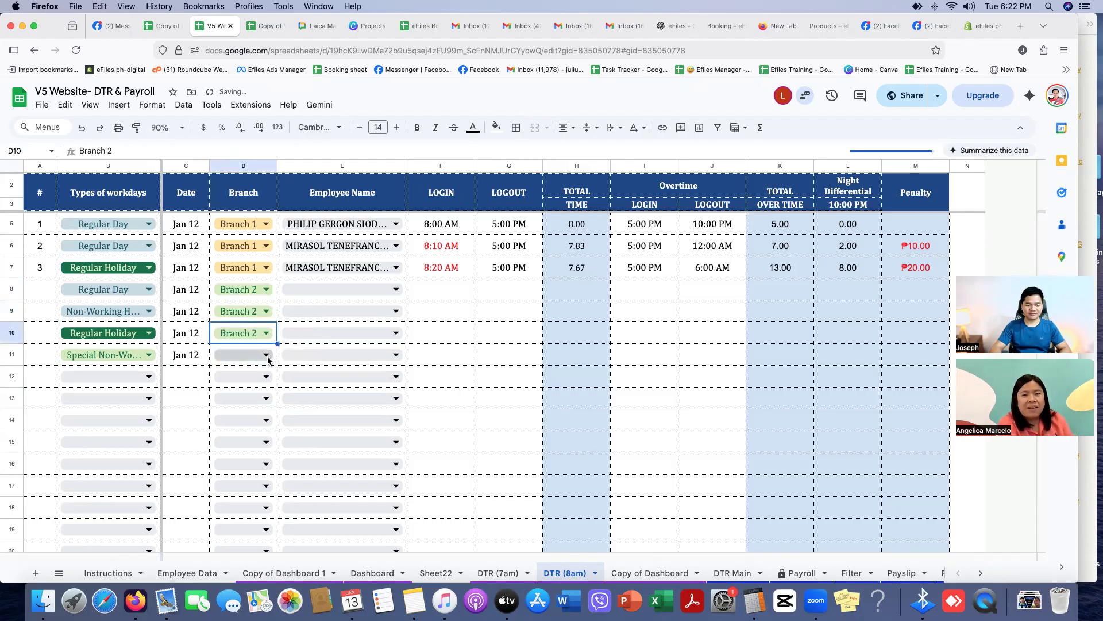
{"action": "left_click", "coordinate": [266, 355]}
{"action": "left_click", "coordinate": [248, 396]}
{"action": "left_click", "coordinate": [534, 396]}
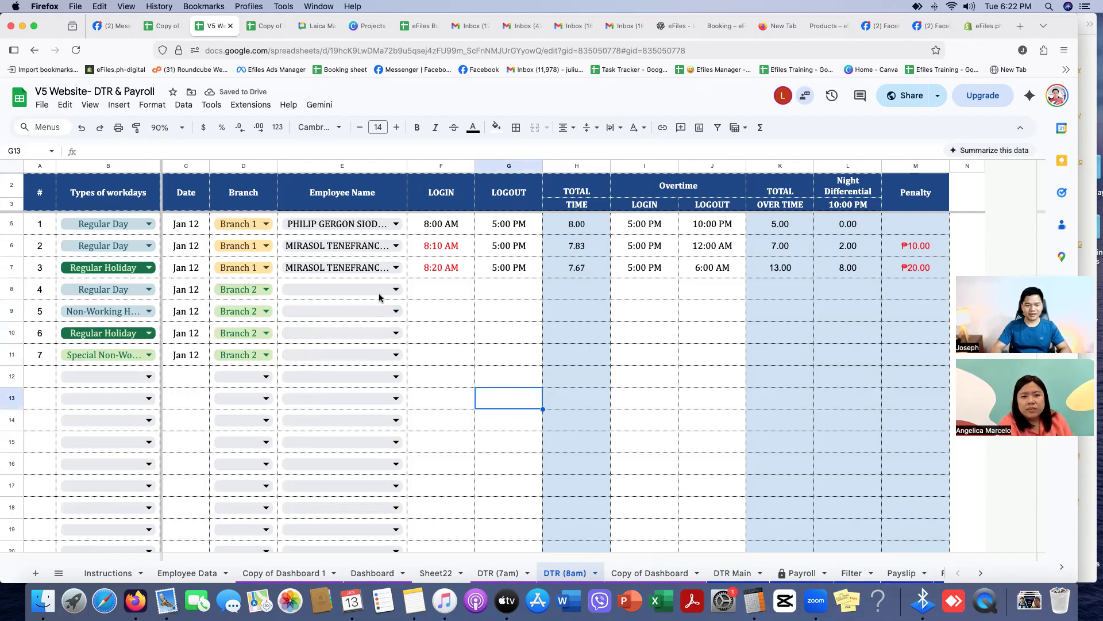
- Assign the four listed employees, in list order, to the Employee Name cells of rows 8 to 11
{"action": "left_click", "coordinate": [396, 289]}
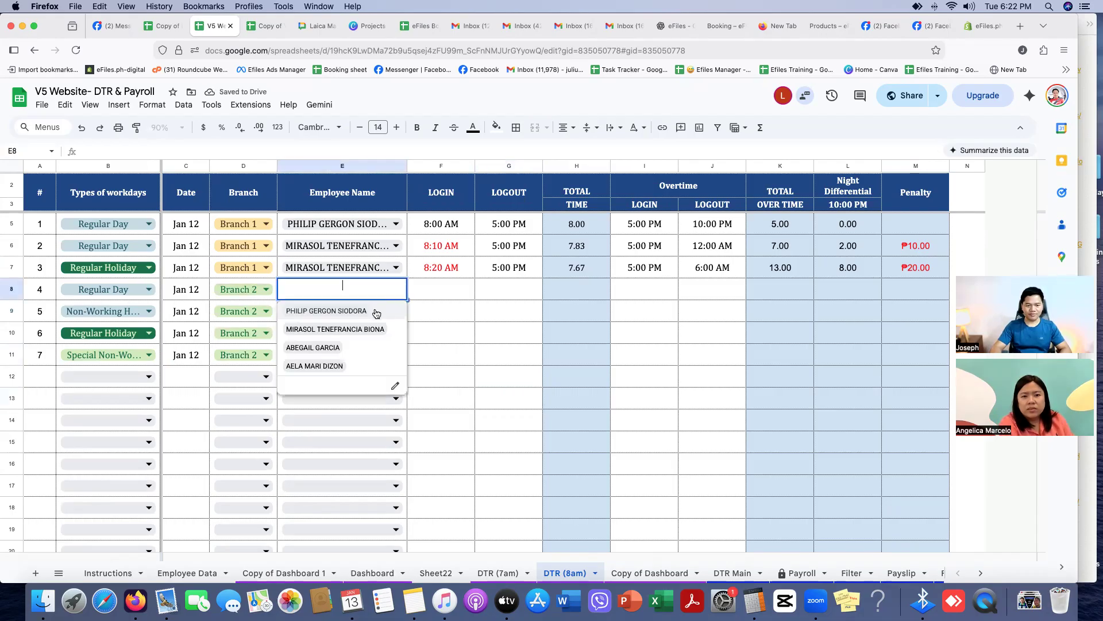
{"action": "left_click", "coordinate": [377, 311]}
{"action": "left_click", "coordinate": [396, 311]}
{"action": "left_click", "coordinate": [375, 351]}
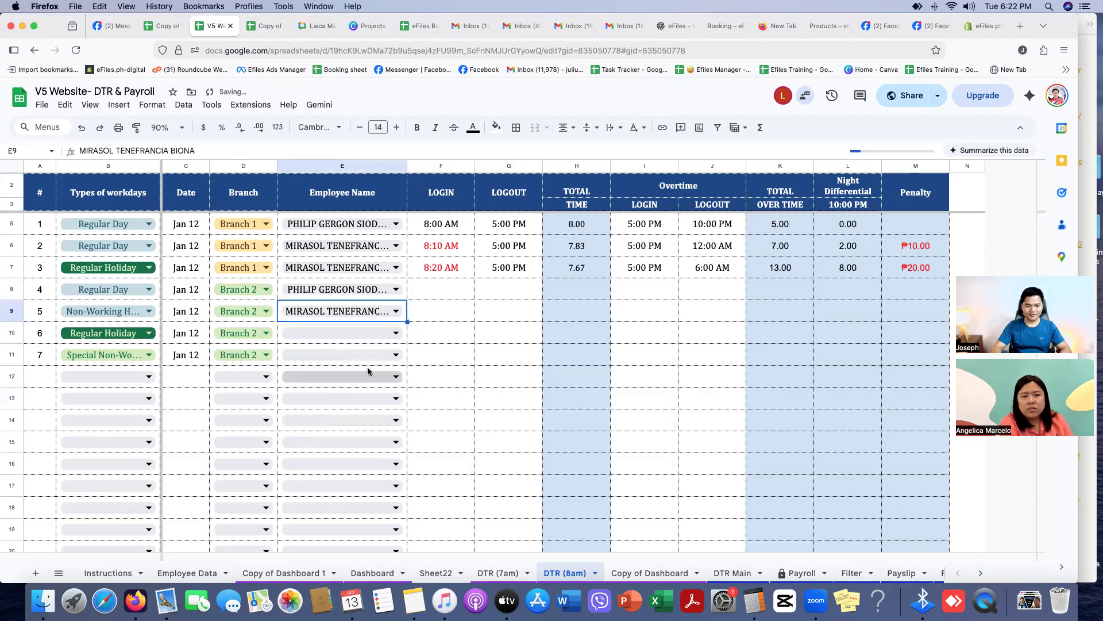
{"action": "left_click", "coordinate": [396, 332]}
{"action": "left_click", "coordinate": [313, 390]}
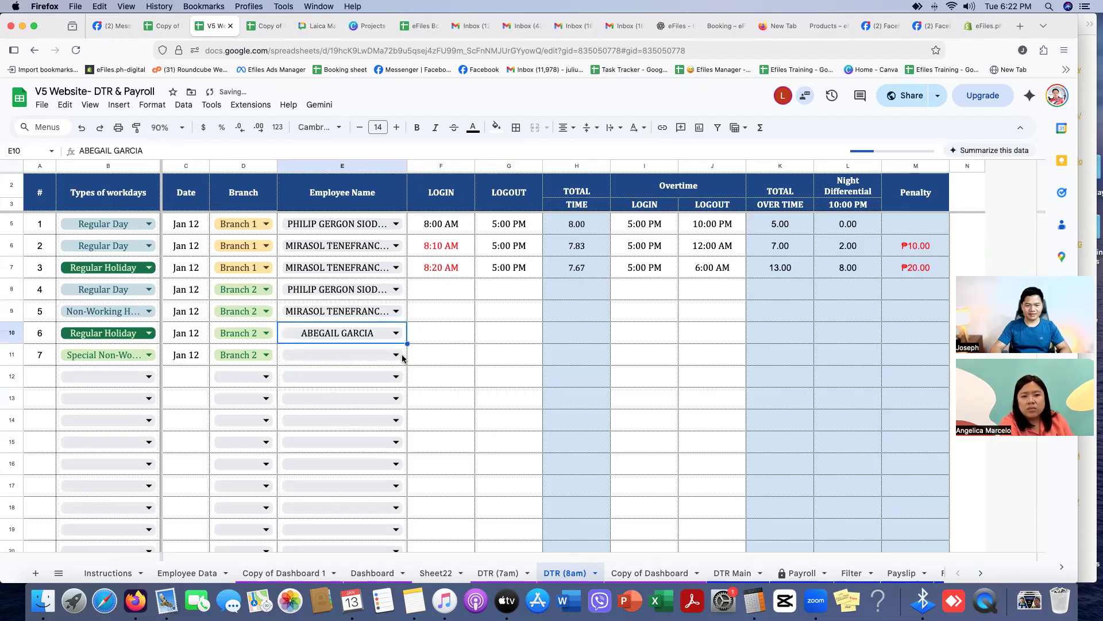
{"action": "left_click", "coordinate": [396, 355]}
{"action": "left_click", "coordinate": [528, 402]}
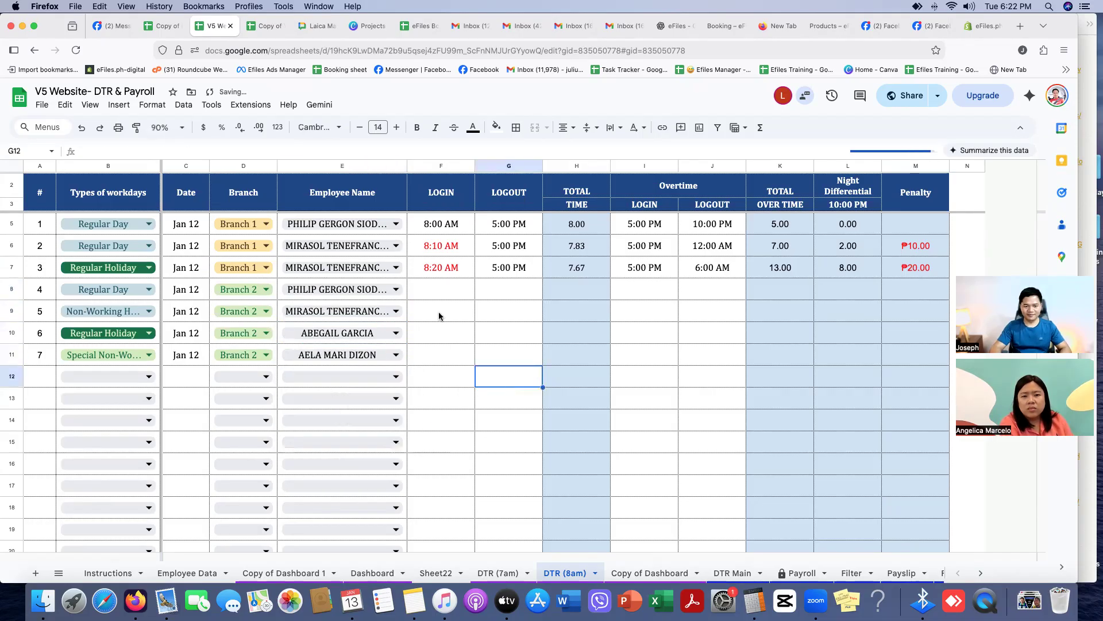
- Enter a login of 8am and a logout of 5pm in row 8 and check its Total Time cell
{"action": "left_click", "coordinate": [431, 296]}
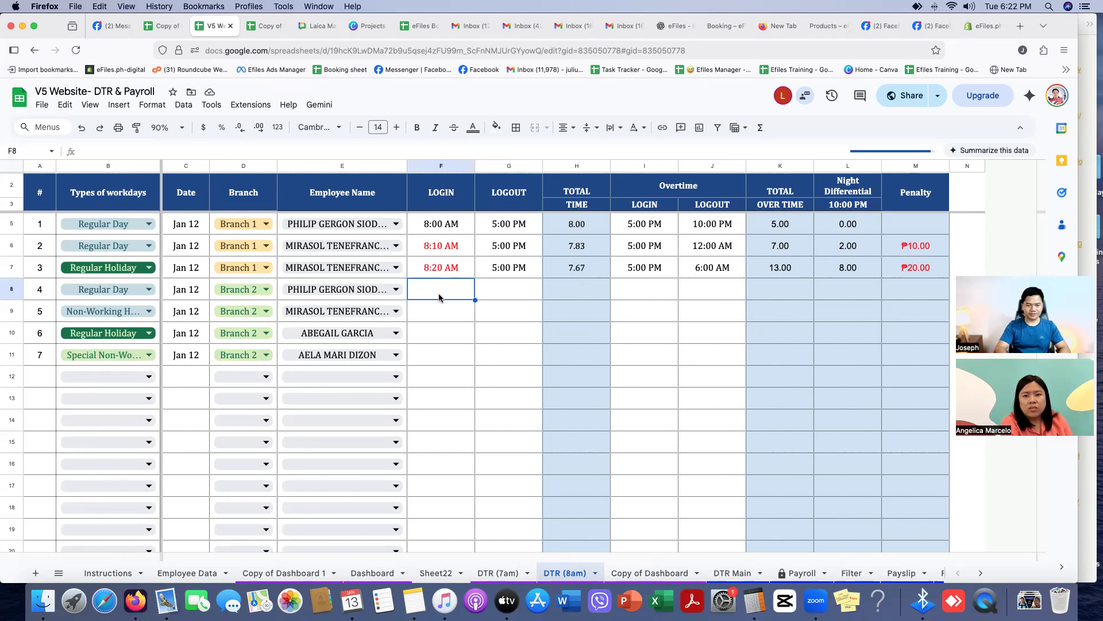
{"action": "type", "text": "8:00"}
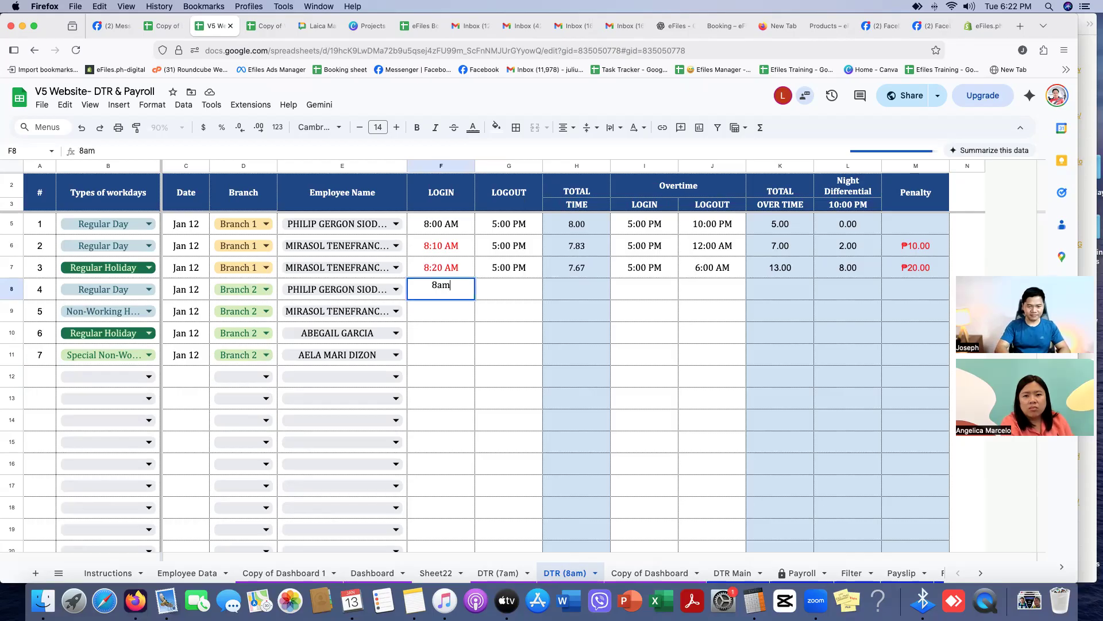
{"action": "key", "text": "Return"}
{"action": "left_click", "coordinate": [509, 289]}
{"action": "type", "text": "5pm"}
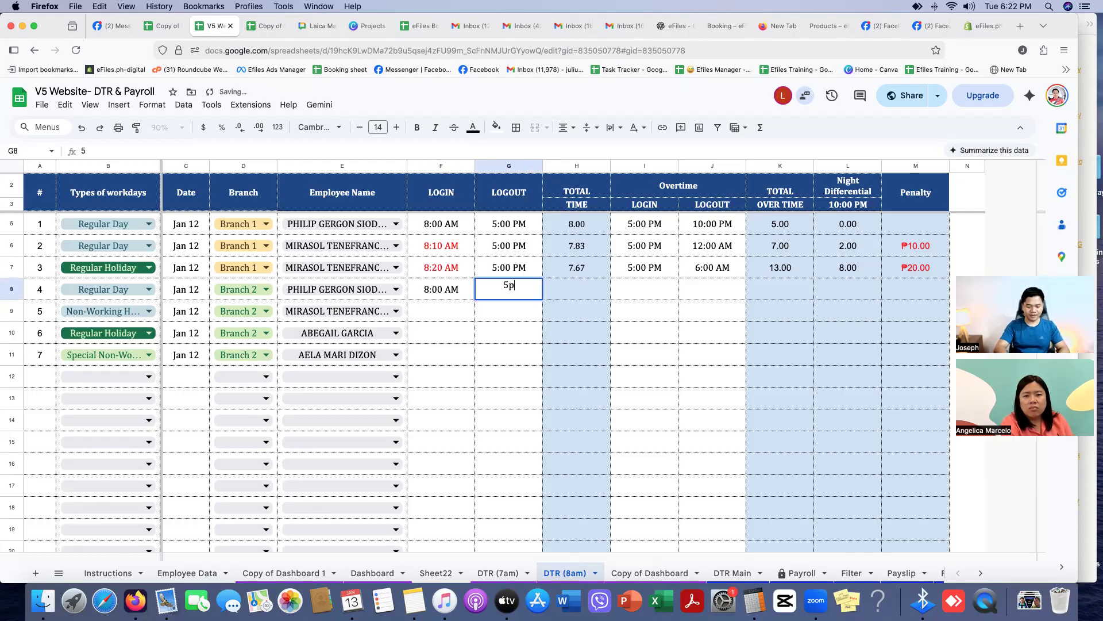
{"action": "key", "text": "Return"}
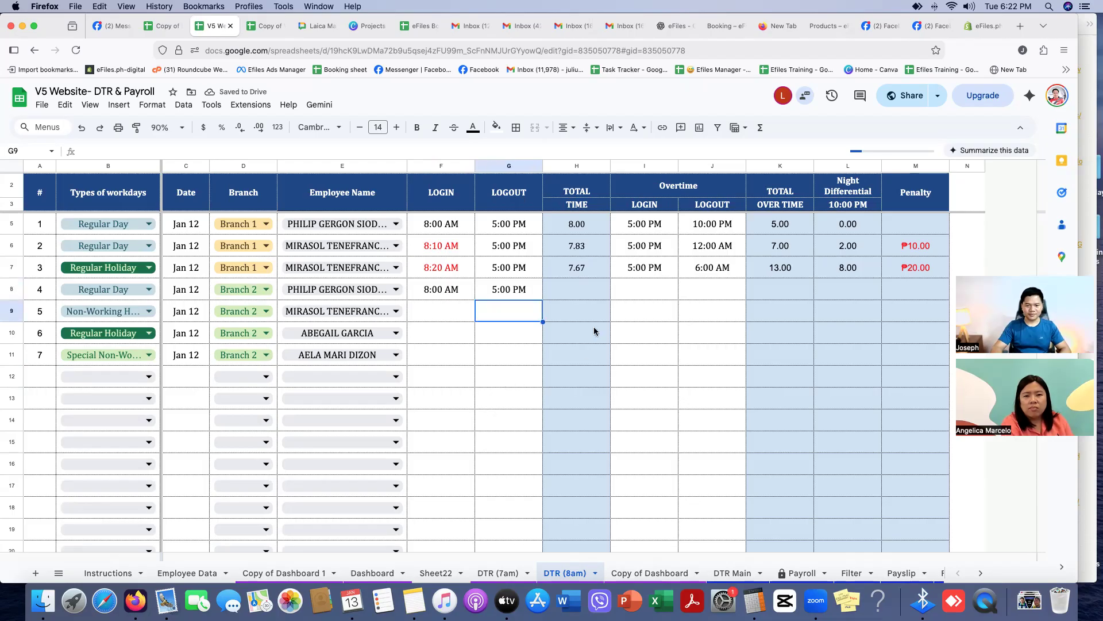
{"action": "left_click", "coordinate": [572, 296]}
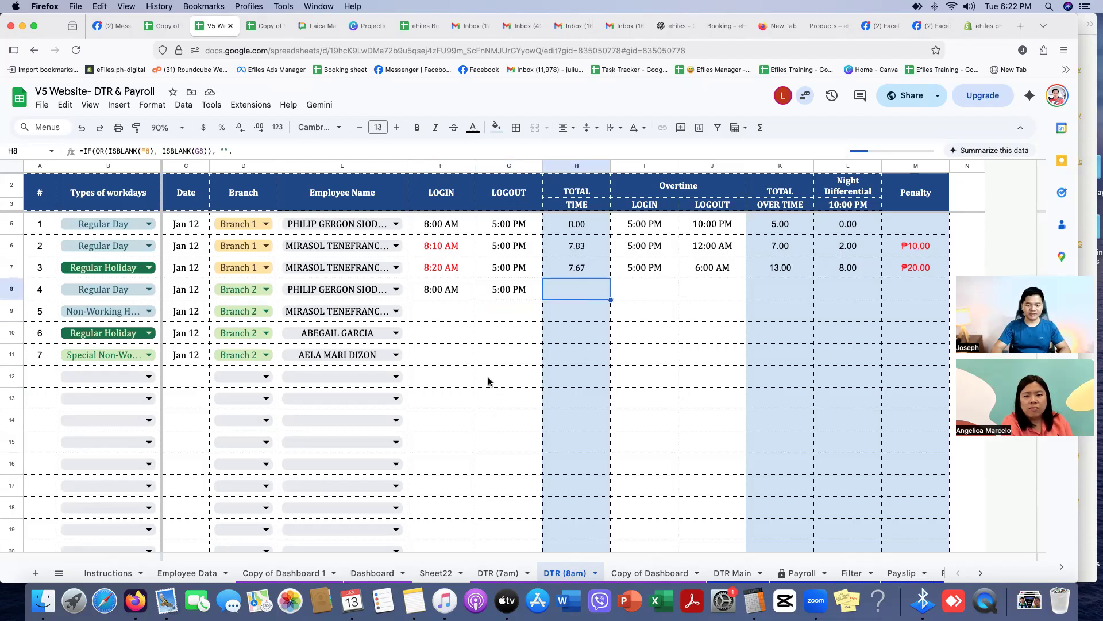
- Enter a login of 7:45am and a logout of 5pm for the employee in row 9
{"action": "left_click", "coordinate": [436, 315]}
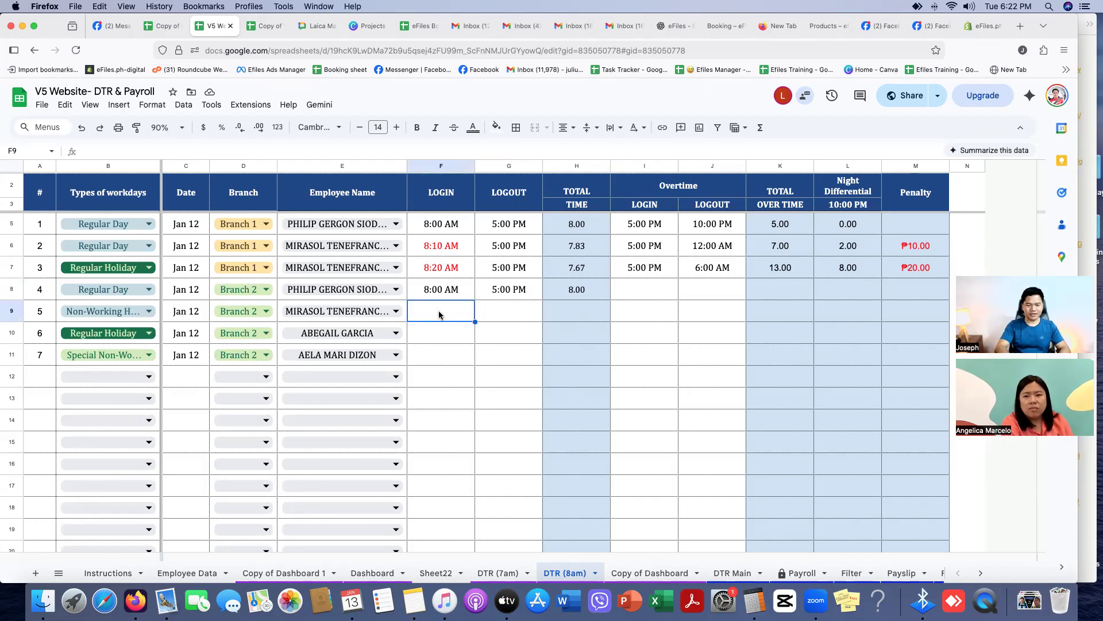
{"action": "type", "text": "7:45am"}
{"action": "key", "text": "Return"}
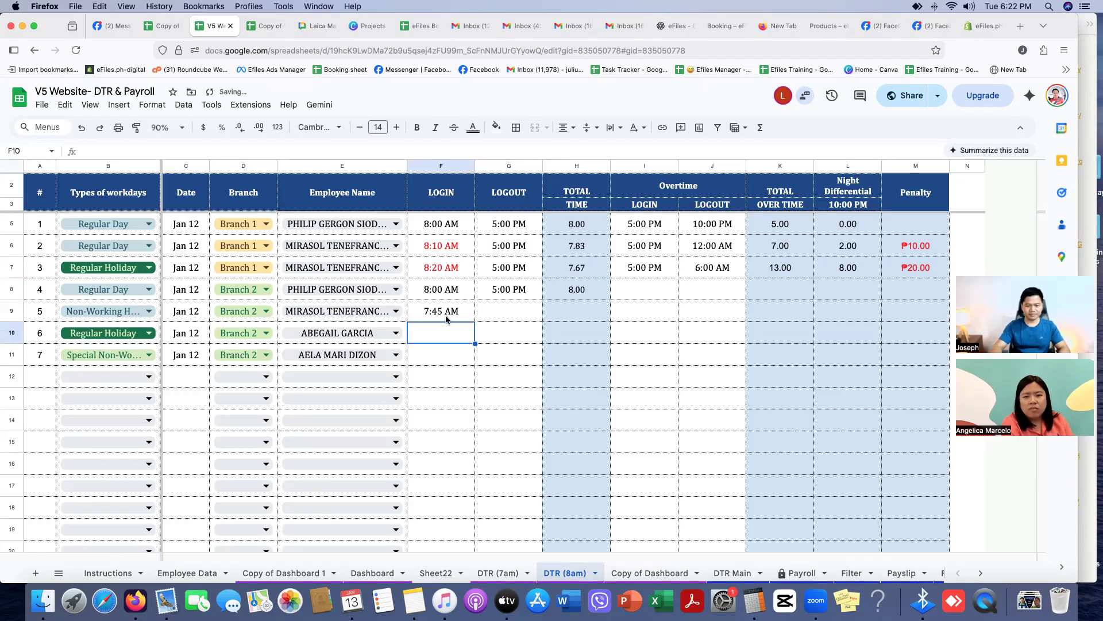
{"action": "left_click", "coordinate": [505, 310]}
{"action": "type", "text": "5pm"}
{"action": "key", "text": "Return"}
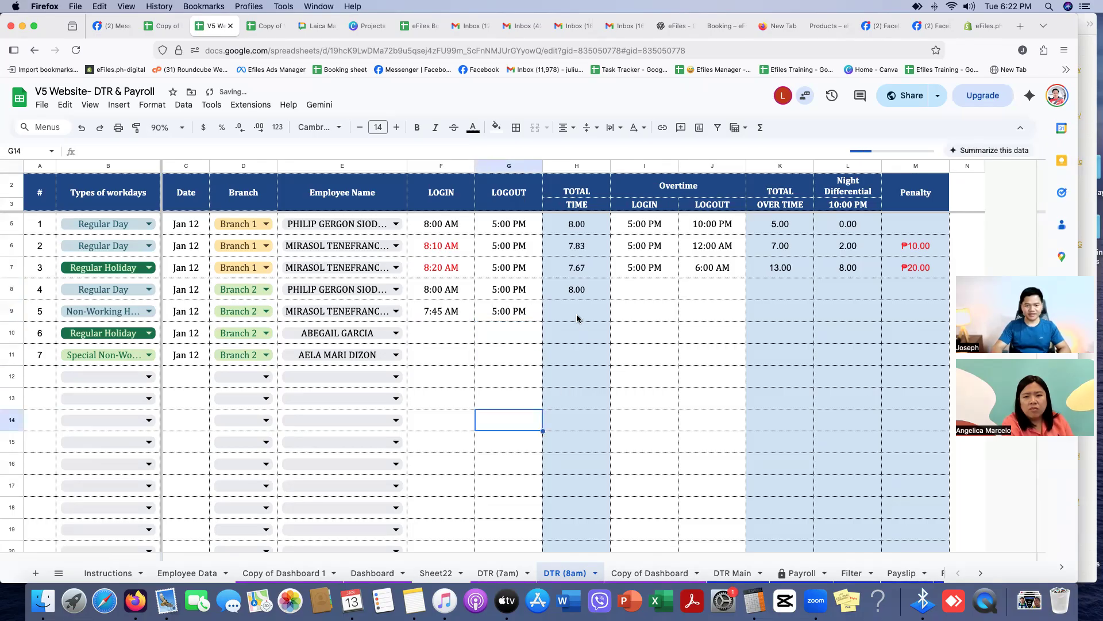
- Enter a login of 8:00 AM and a logout of 5:30 PM in row 10, checking the Total Time cells of rows 9 and 10
{"action": "left_click", "coordinate": [576, 313]}
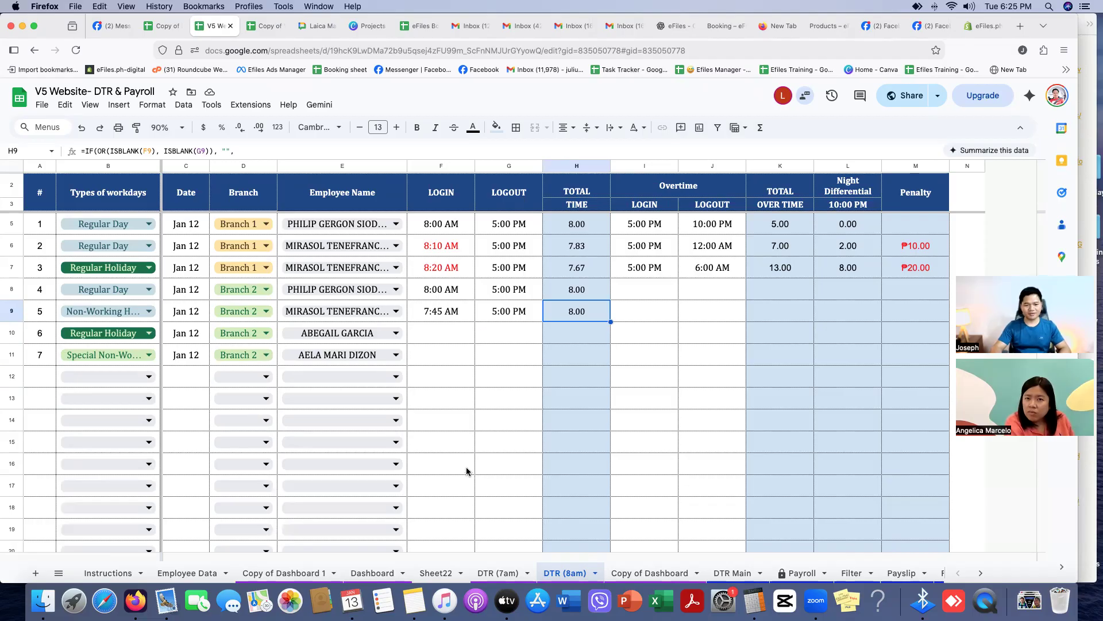
{"action": "left_click", "coordinate": [436, 313]}
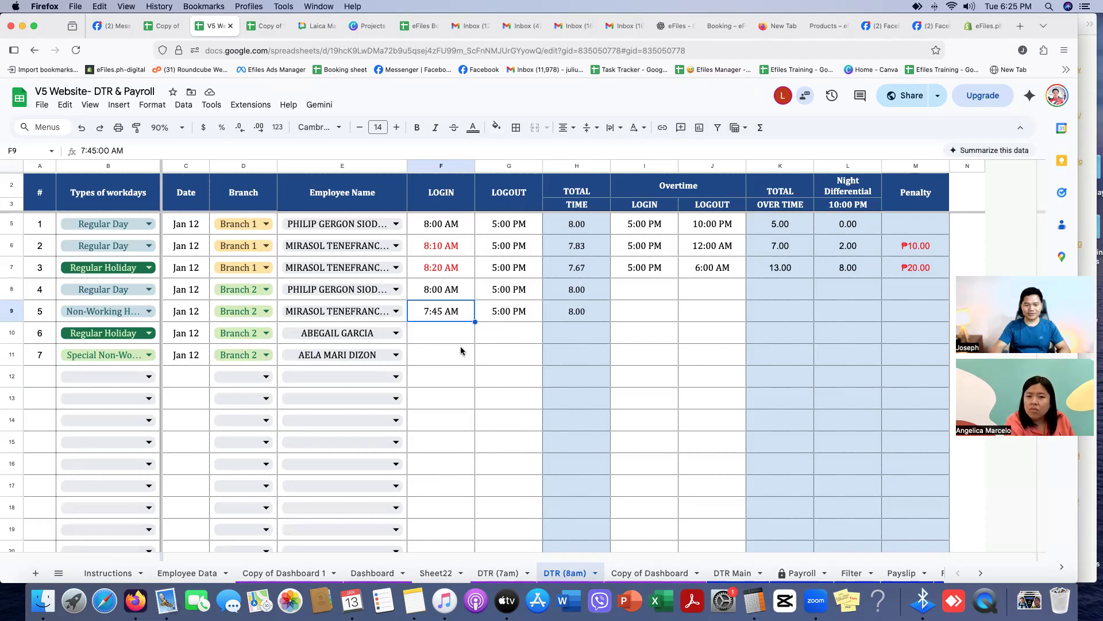
{"action": "left_click", "coordinate": [446, 337]}
{"action": "type", "text": "8:00"}
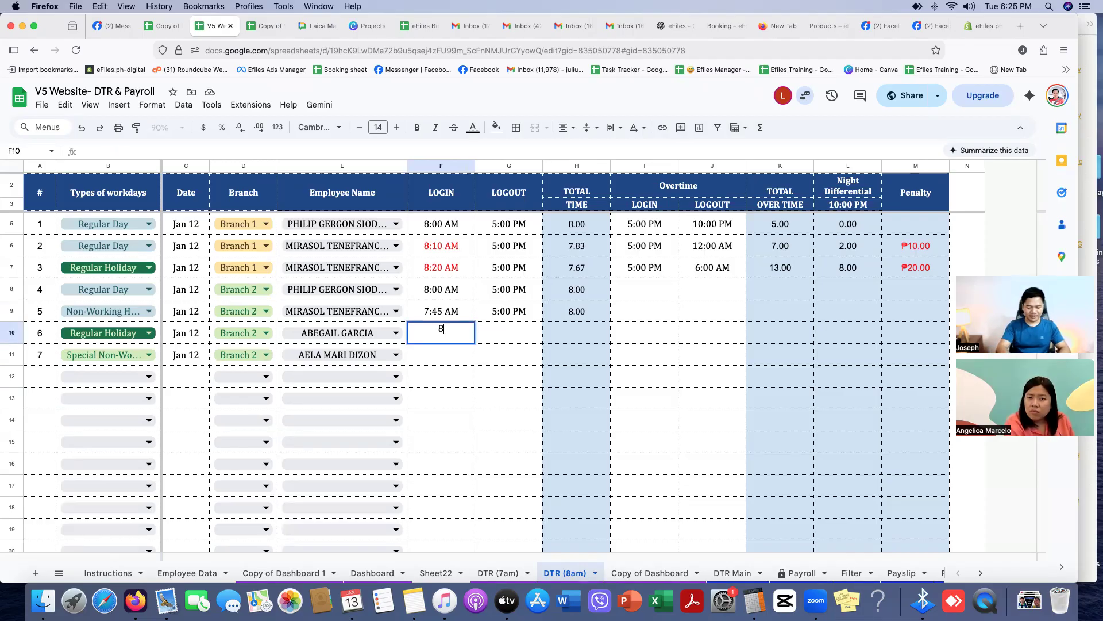
{"action": "key", "text": "Return"}
{"action": "left_click", "coordinate": [493, 333]}
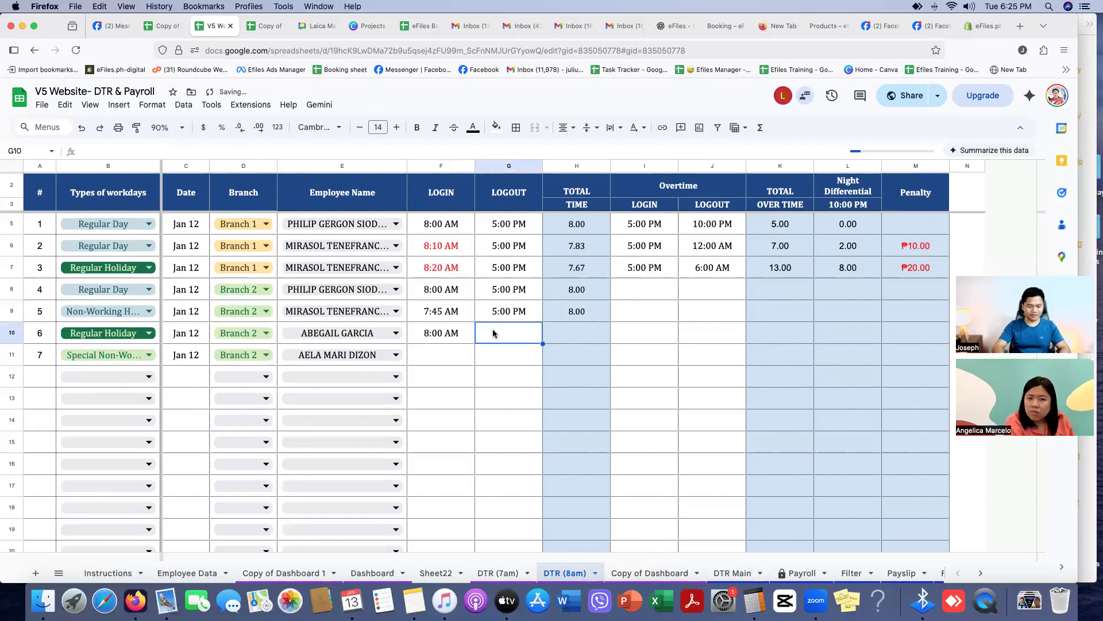
{"action": "type", "text": "5:30pm"}
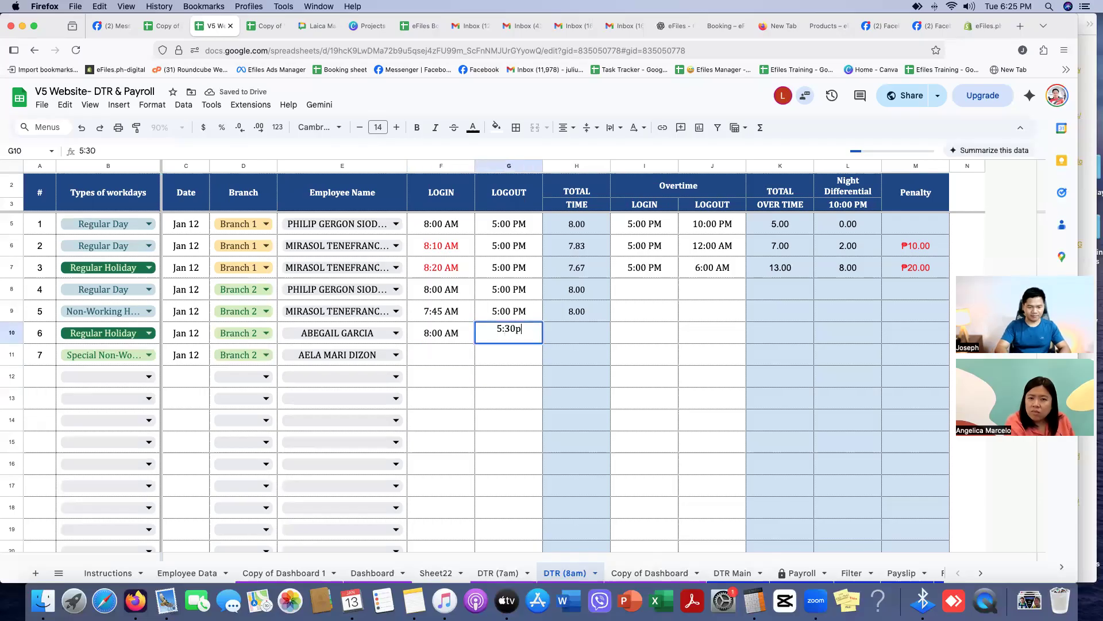
{"action": "key", "text": "Return"}
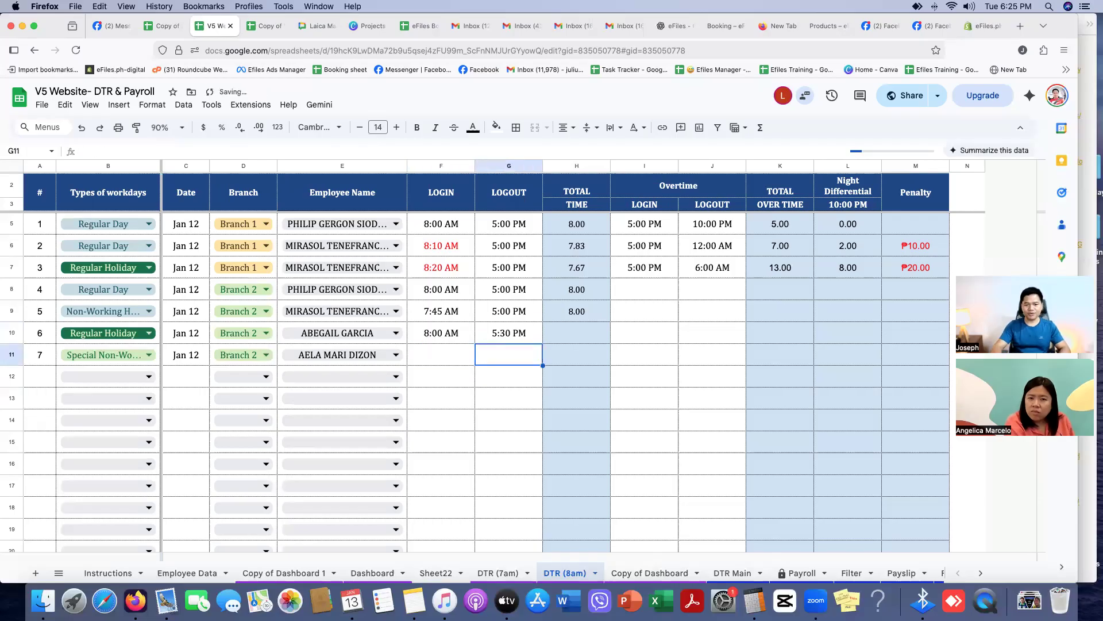
{"action": "left_click", "coordinate": [504, 339]}
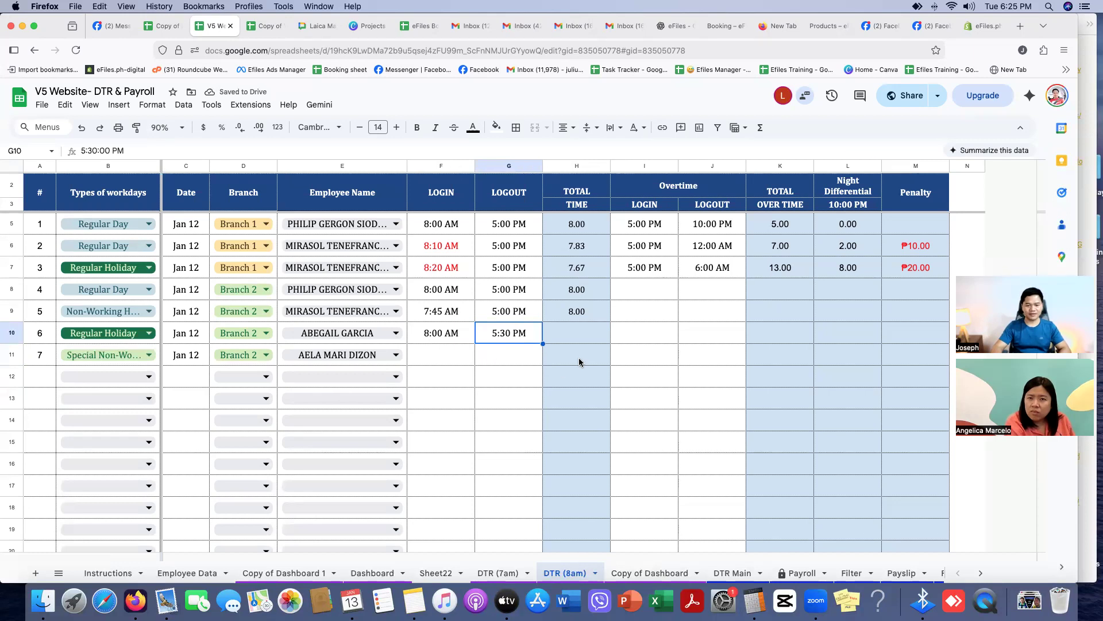
{"action": "left_click", "coordinate": [575, 337]}
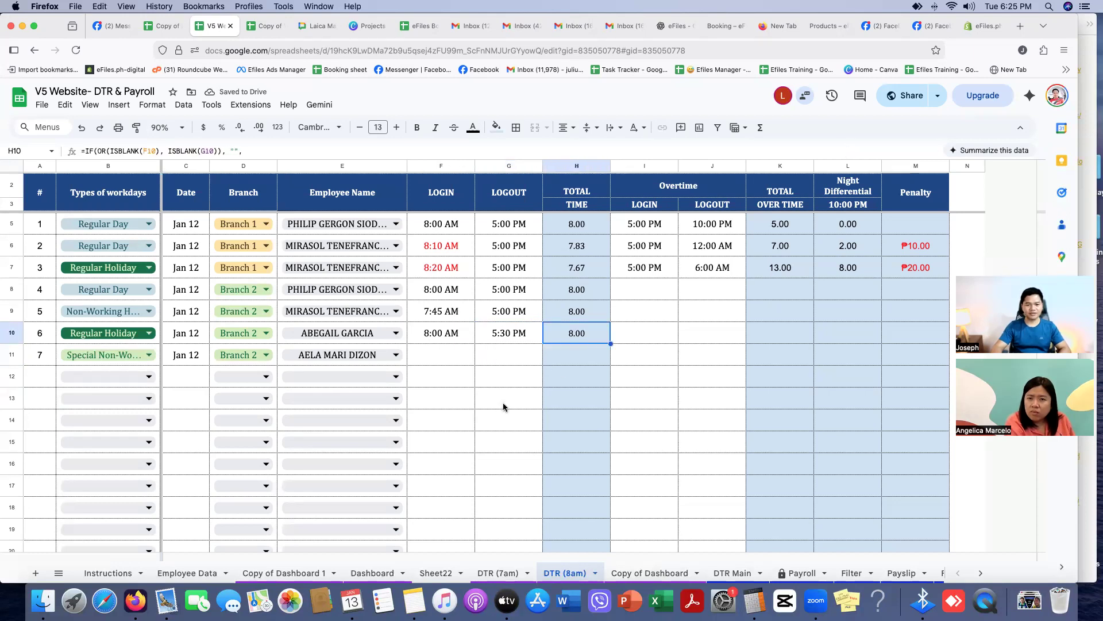
- Enter a login of 8:10am and a logout of 5pm in row 11 and check its Total Time and login cells
{"action": "left_click", "coordinate": [440, 358]}
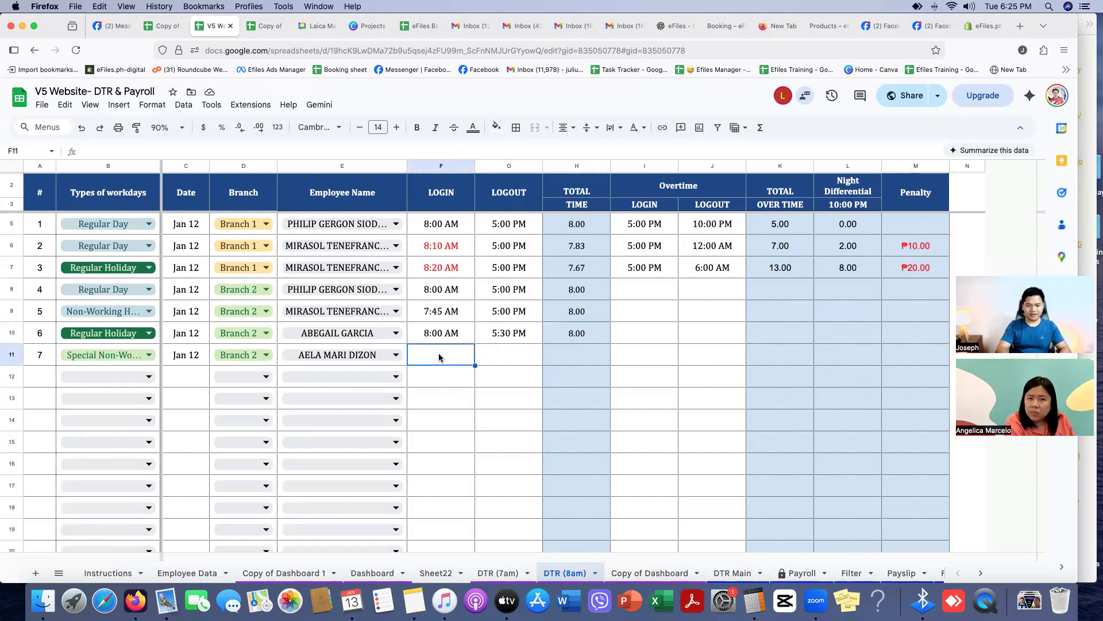
{"action": "type", "text": "8:10am"}
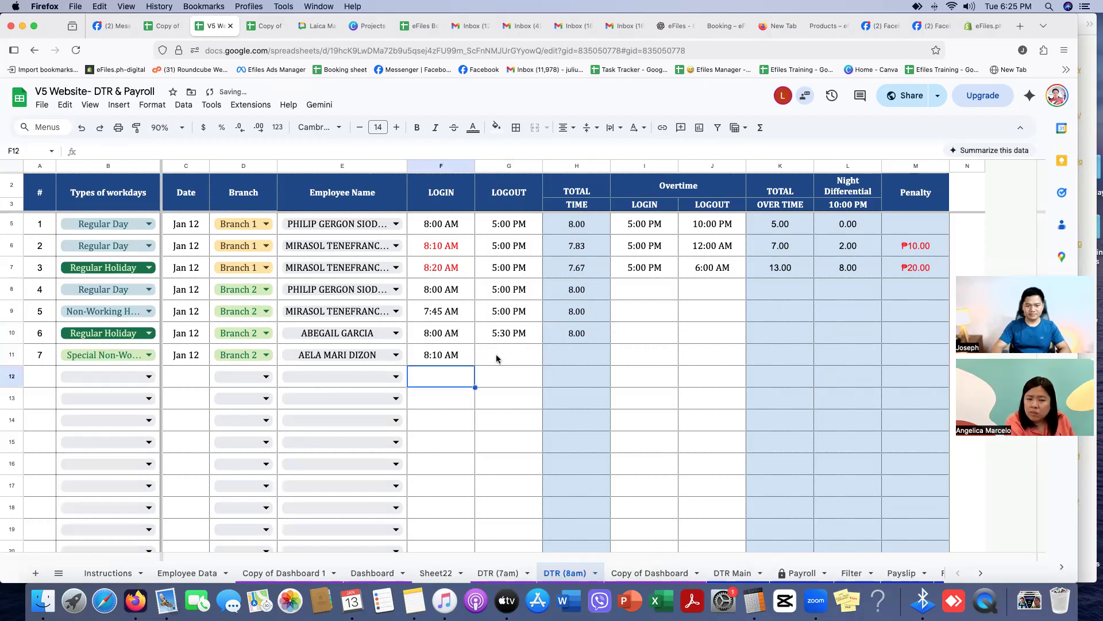
{"action": "left_click", "coordinate": [497, 359]}
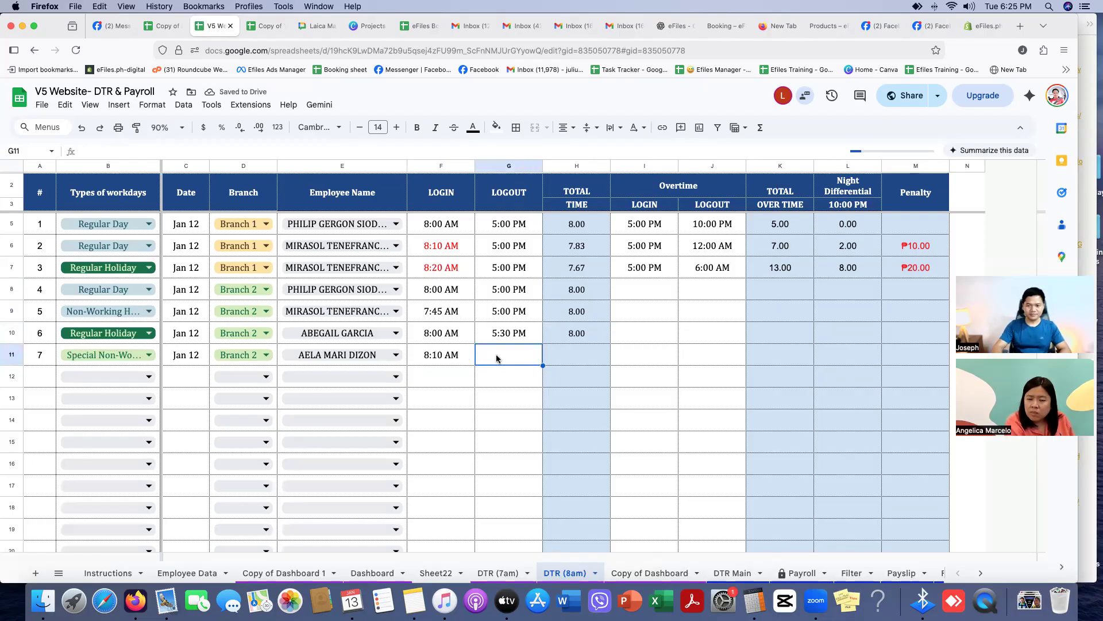
{"action": "type", "text": "5pm"}
{"action": "key", "text": "Return"}
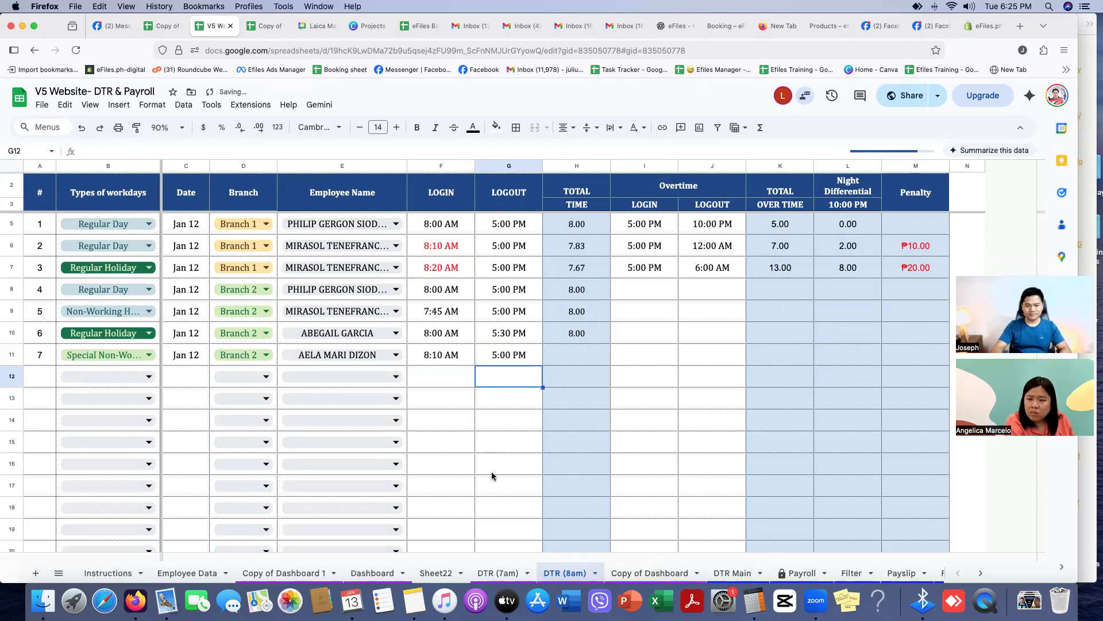
{"action": "key", "text": "Up"}
{"action": "key", "text": "Right"}
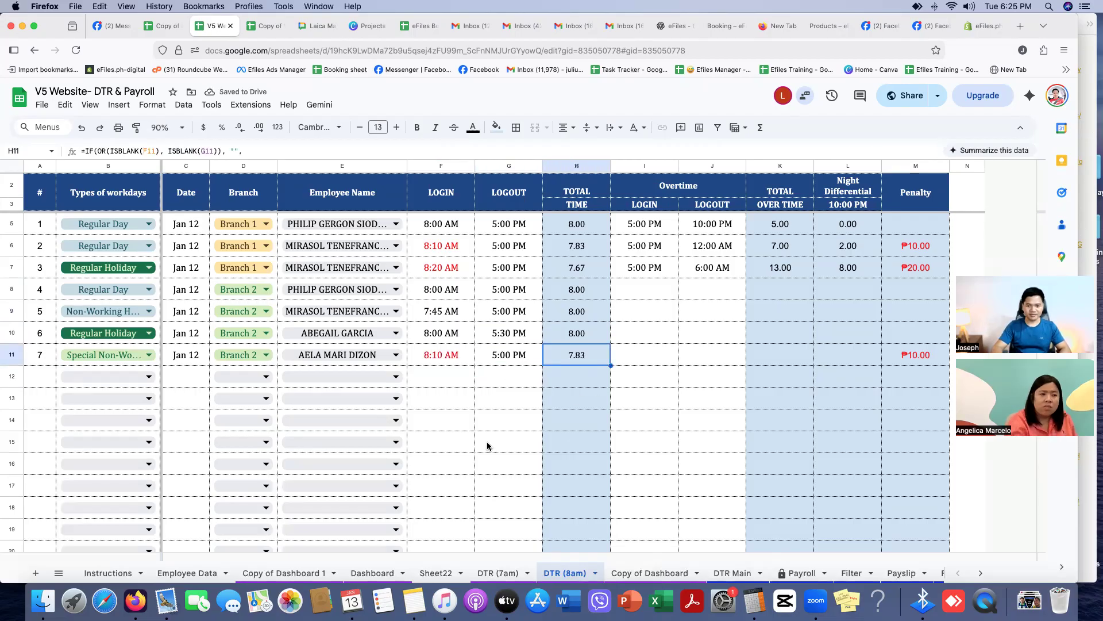
{"action": "left_click", "coordinate": [441, 360]}
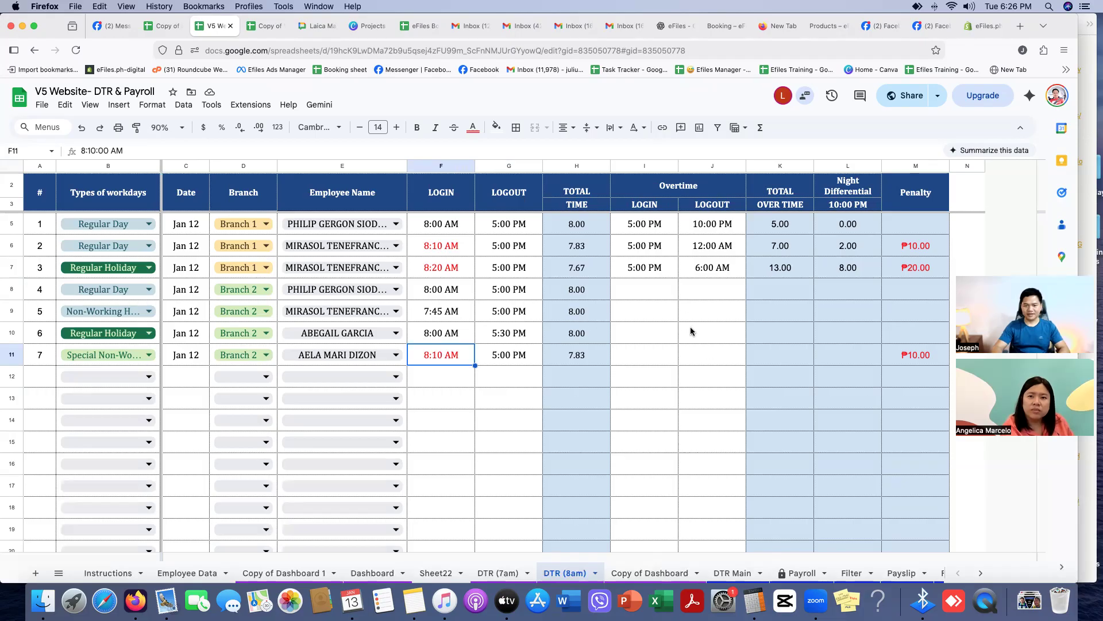
- Enter an overtime login of 5pm and logout of 5:30pm in row 10 and check its total overtime and night differential
{"action": "left_click", "coordinate": [645, 292]}
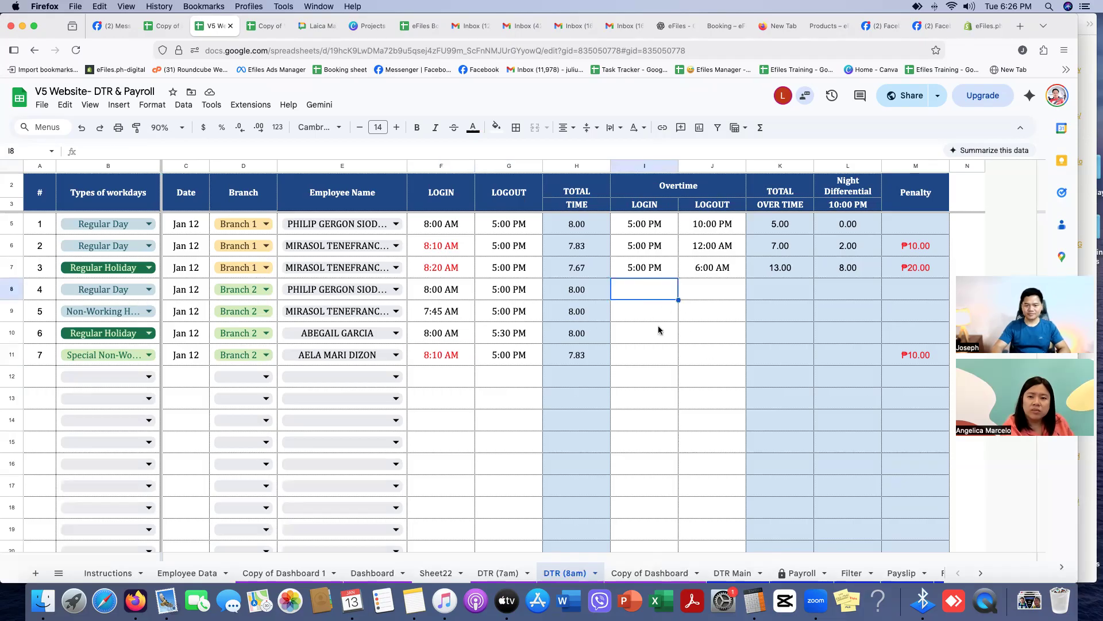
{"action": "left_click", "coordinate": [497, 335]}
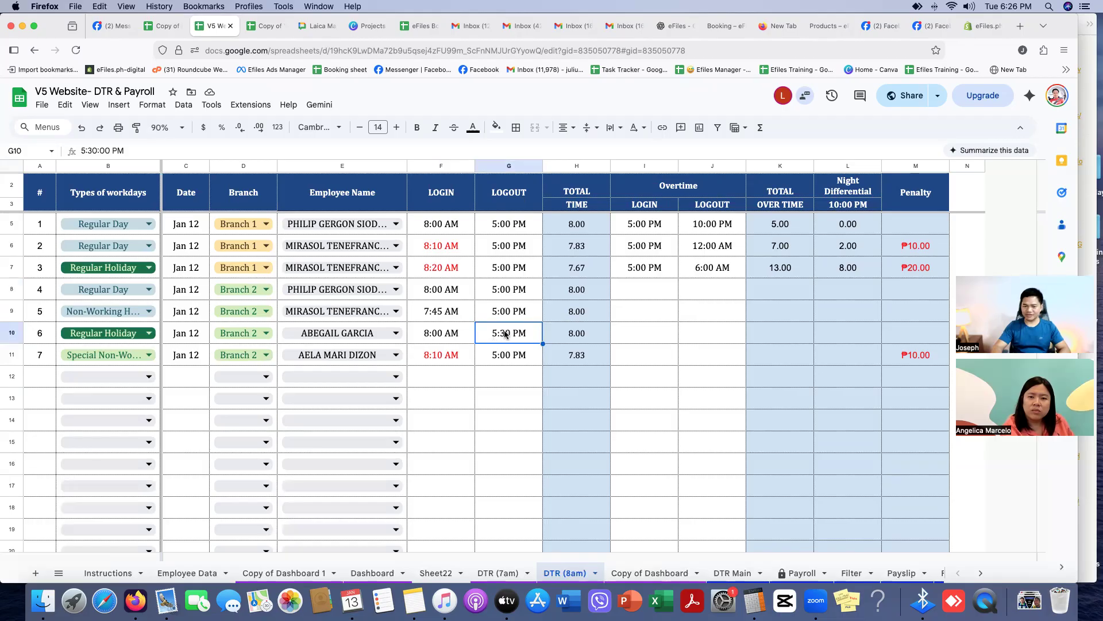
{"action": "left_click", "coordinate": [646, 337]}
{"action": "type", "text": "5pm"}
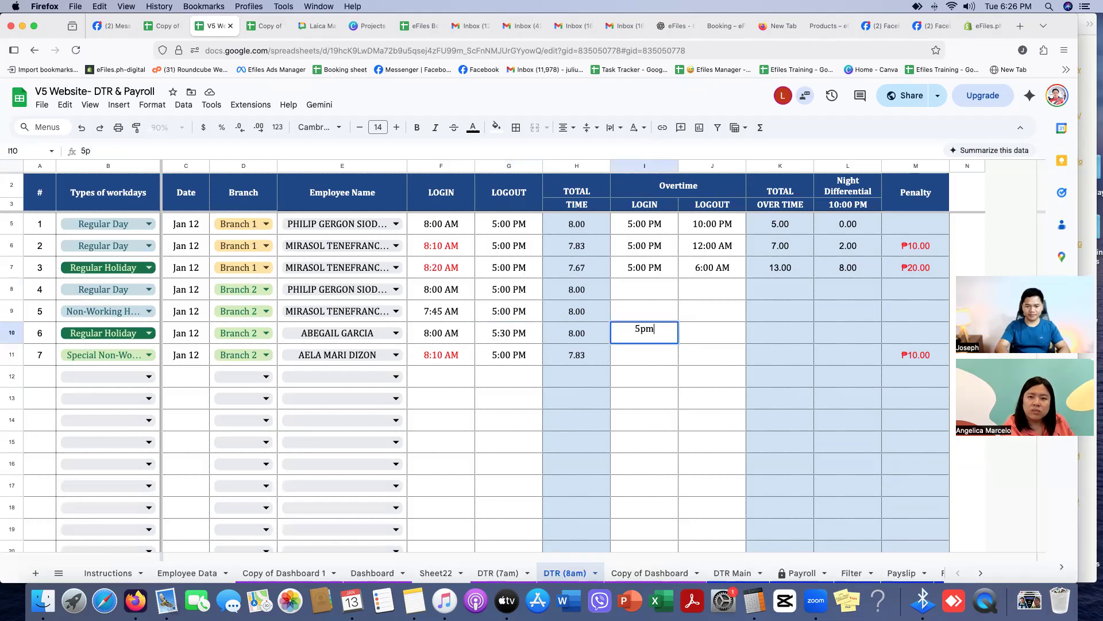
{"action": "key", "text": "Return"}
{"action": "left_click", "coordinate": [718, 333]}
{"action": "type", "text": "5:30pm"}
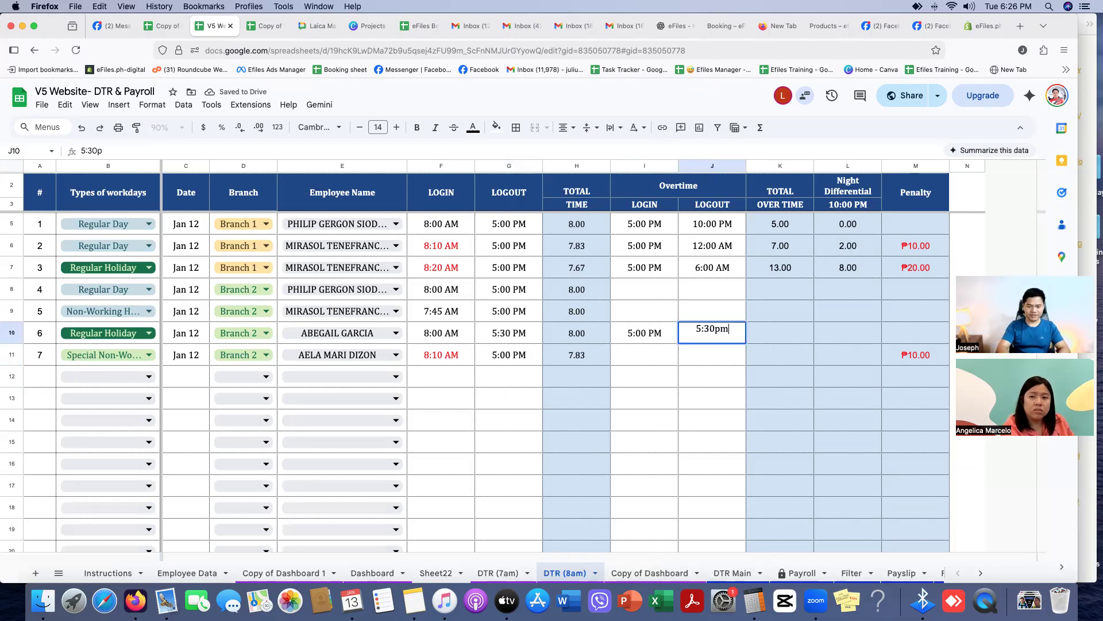
{"action": "key", "text": "Return"}
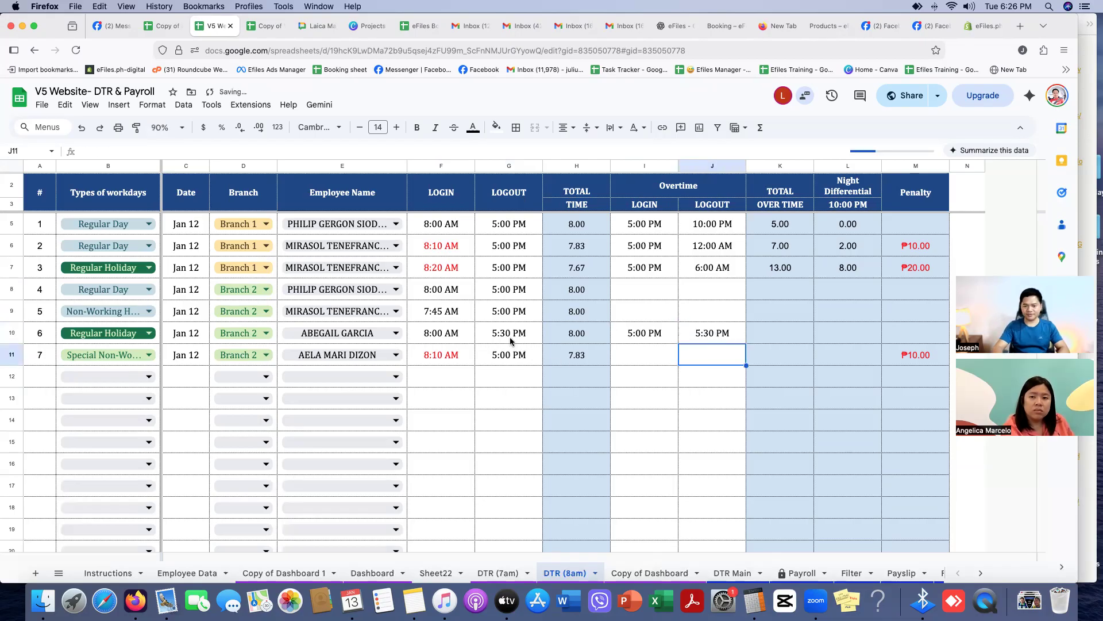
{"action": "left_click", "coordinate": [778, 334]}
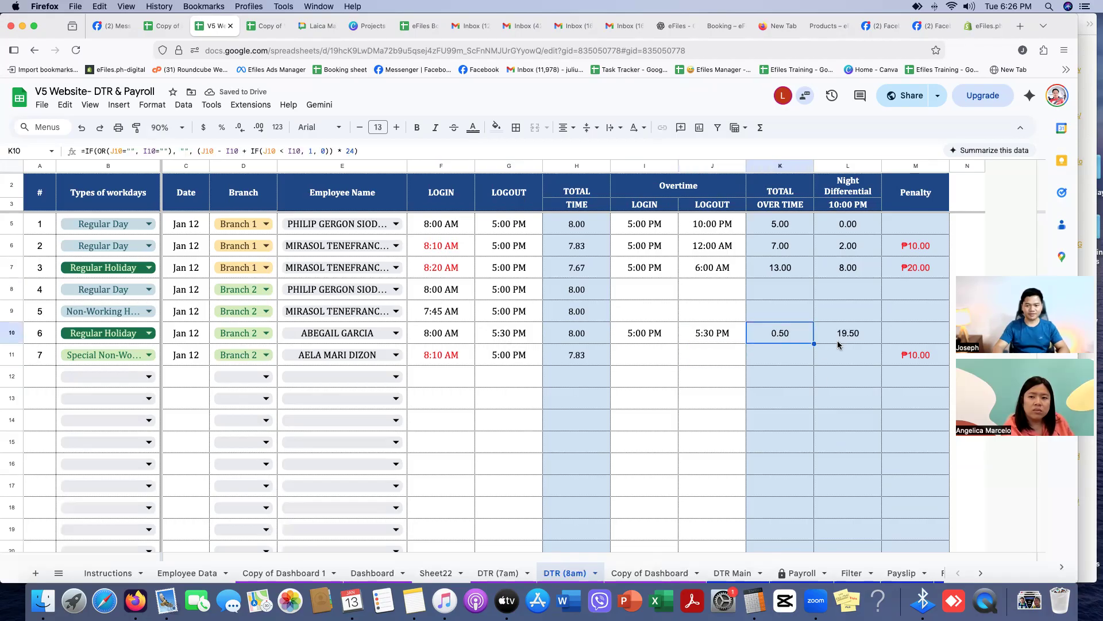
{"action": "left_click", "coordinate": [838, 338]}
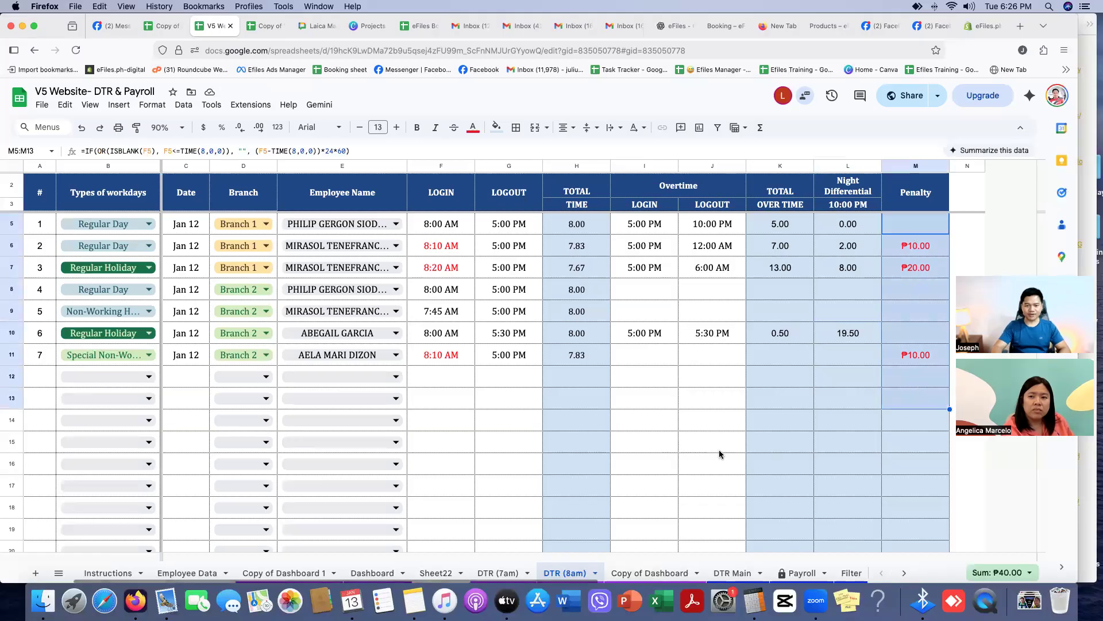
- Examine the Penalty column from row 5 to row 13, including the penalty formula in row 6
{"action": "left_click", "coordinate": [702, 452]}
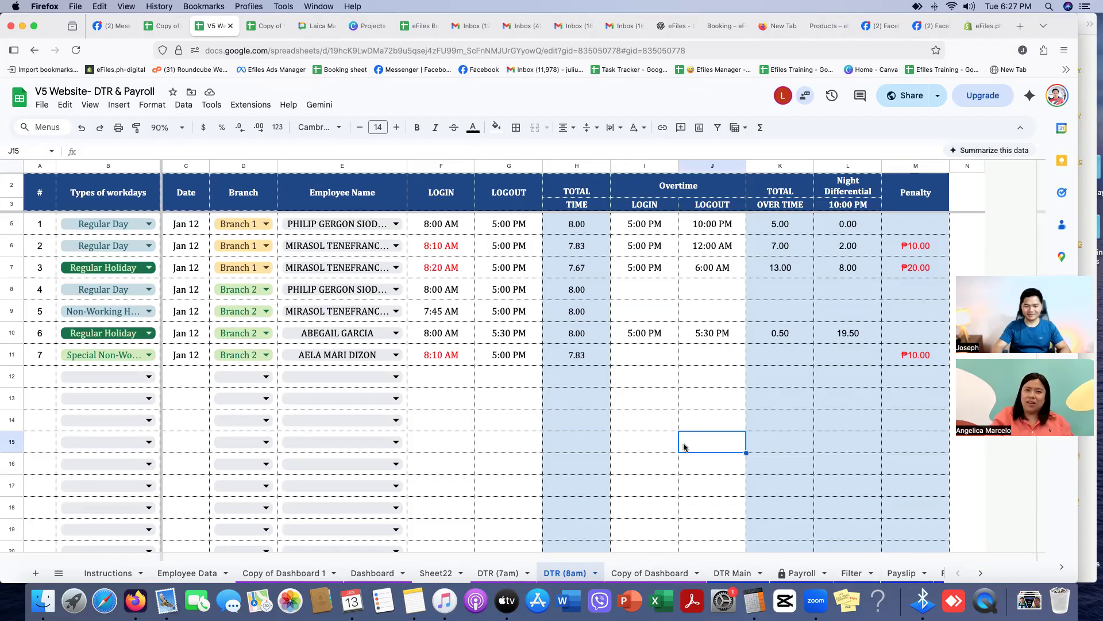
{"action": "left_click_drag", "start_coordinate": [915, 223], "coordinate": [911, 405]}
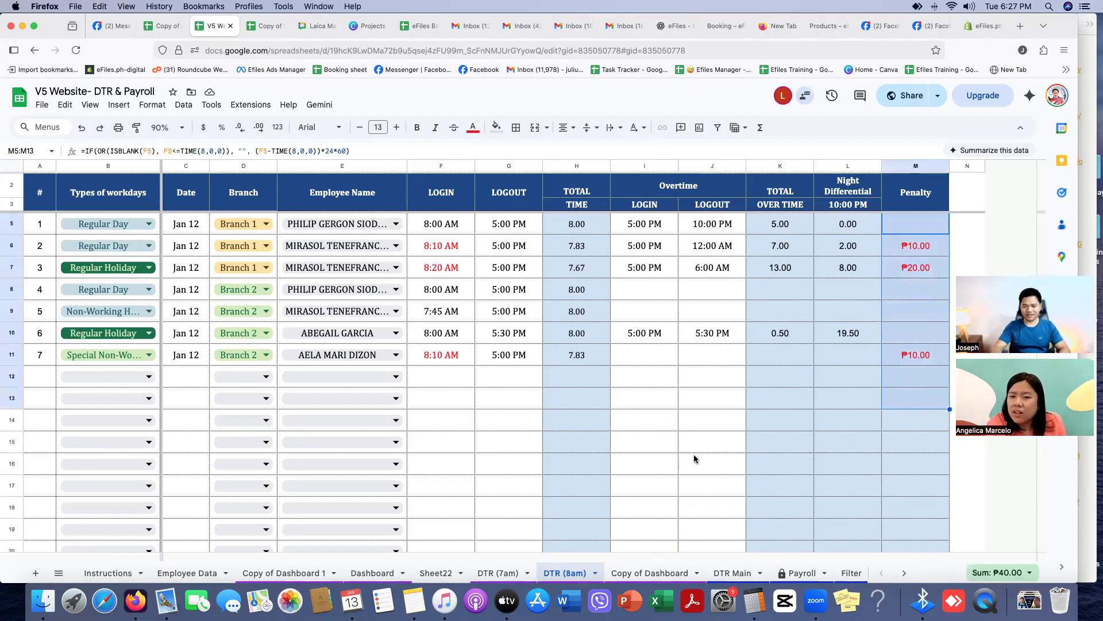
{"action": "left_click", "coordinate": [918, 247]}
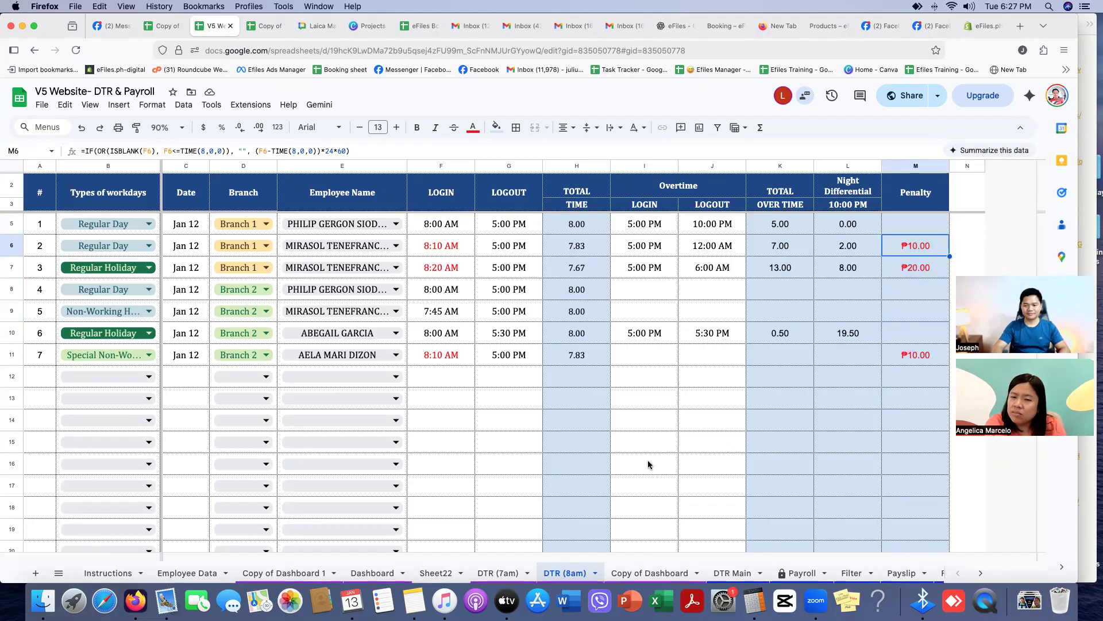
{"action": "left_click_drag", "start_coordinate": [917, 219], "coordinate": [920, 401]}
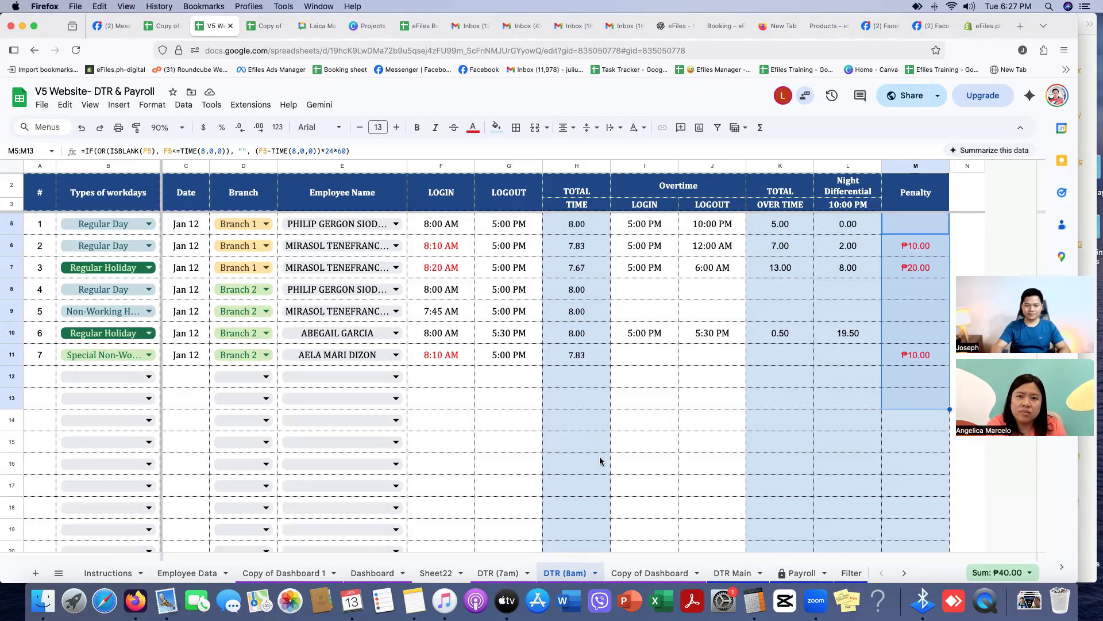
- Change the overtime logout in row 10 to 12:00 AM and check the row's night differential and total overtime
{"action": "left_click", "coordinate": [509, 333]}
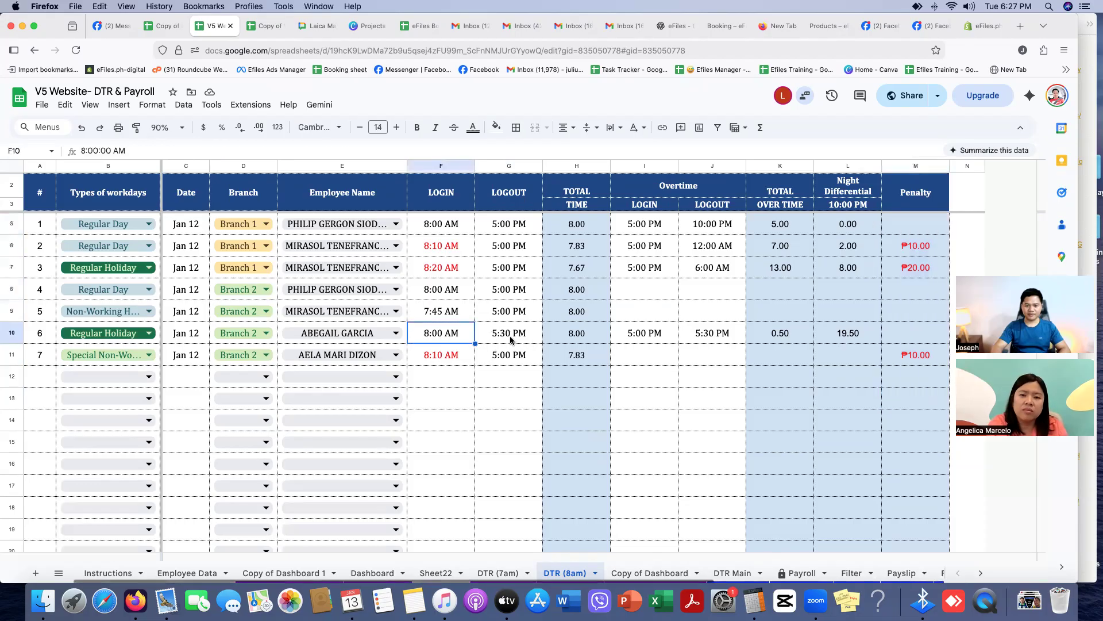
{"action": "left_click", "coordinate": [715, 336]}
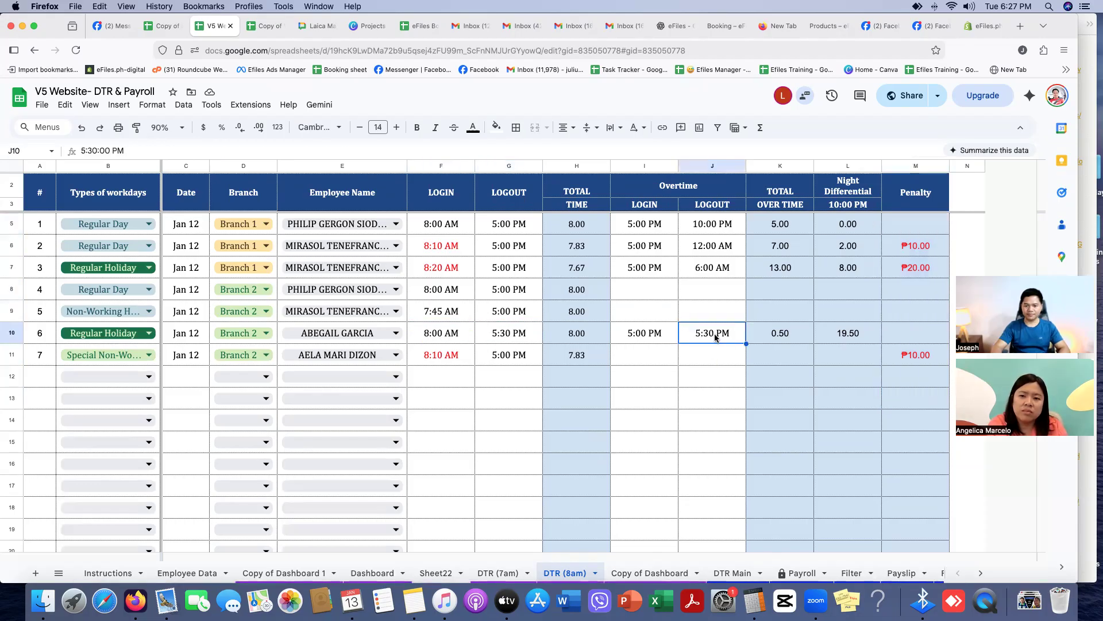
{"action": "left_click", "coordinate": [635, 339]}
{"action": "left_click", "coordinate": [719, 335]}
{"action": "type", "text": "12a"}
{"action": "key", "text": "Return"}
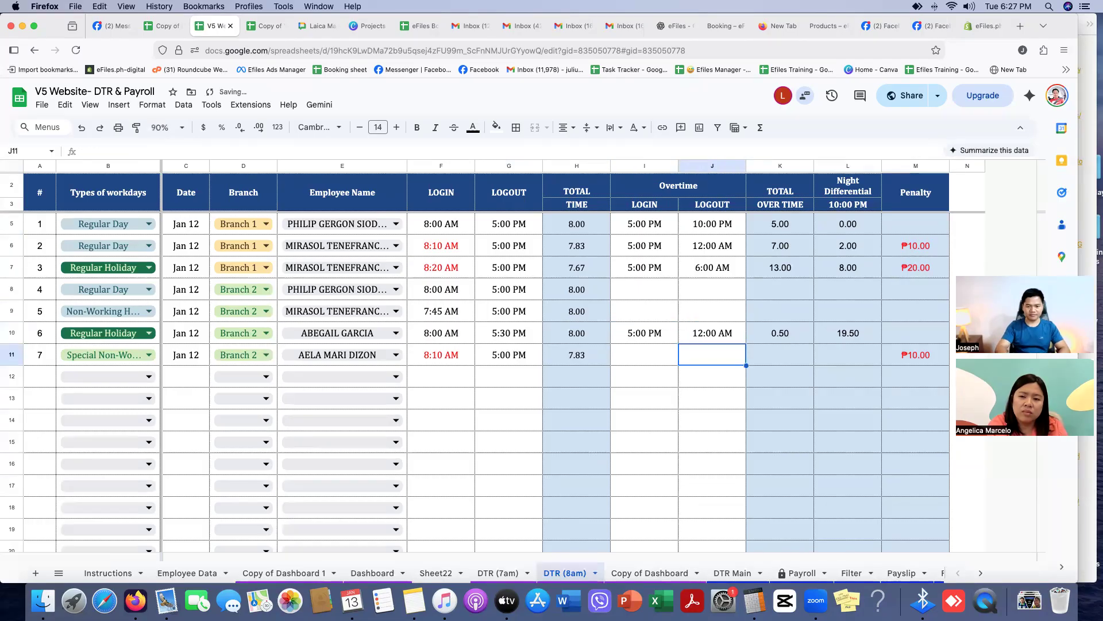
{"action": "left_click", "coordinate": [850, 336]}
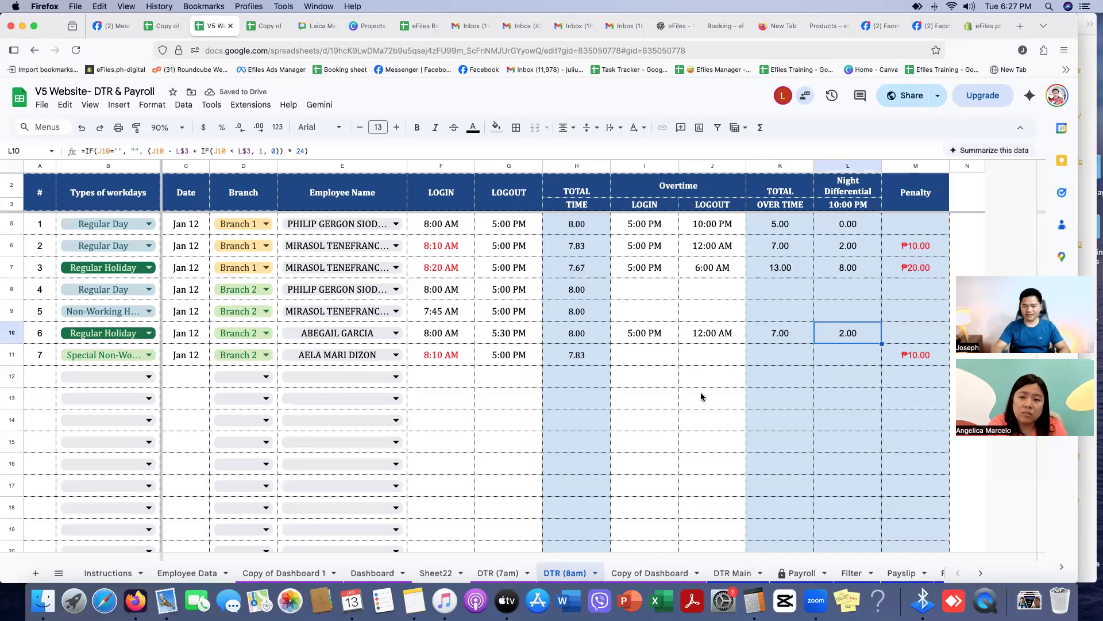
{"action": "left_click", "coordinate": [708, 337]}
{"action": "left_click", "coordinate": [847, 338]}
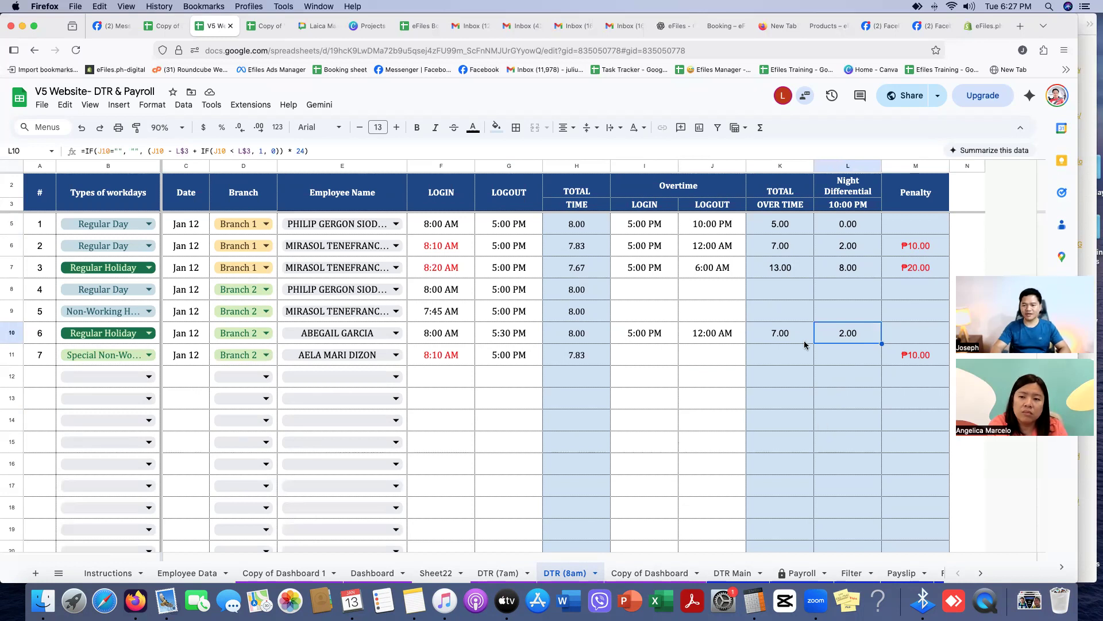
{"action": "left_click", "coordinate": [784, 339]}
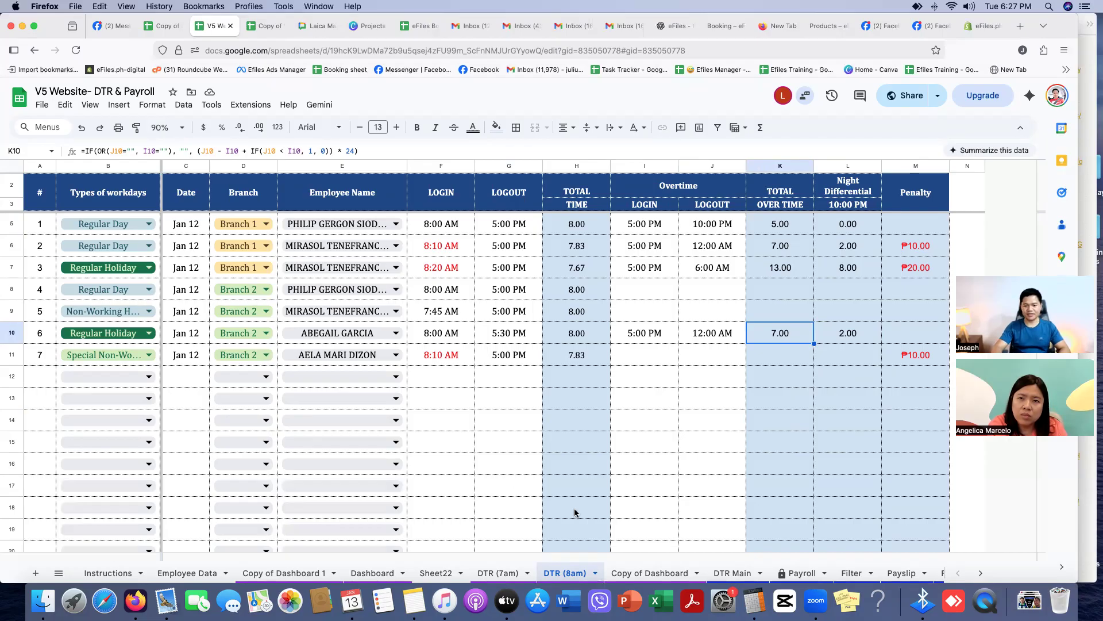
- Open the DTR Main sheet and select rows 6 to 9 to review the Branch 2 records from their first columns
{"action": "left_click", "coordinate": [732, 573]}
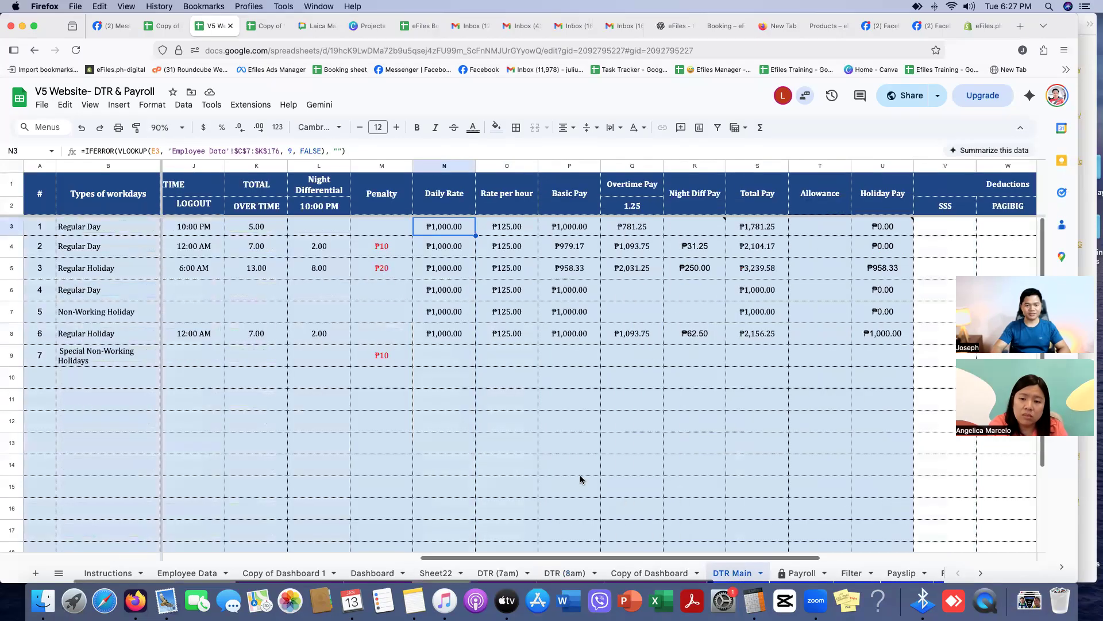
{"action": "scroll", "coordinate": [535, 456], "scroll_direction": "left", "scroll_amount": 2}
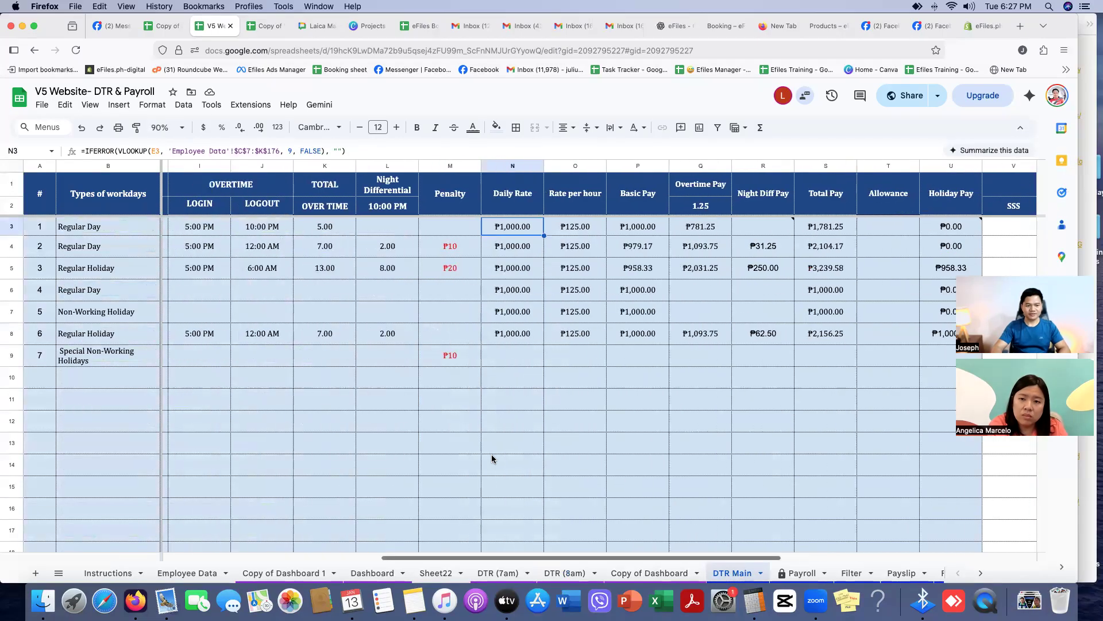
{"action": "left_click", "coordinate": [111, 358]}
{"action": "left_click", "coordinate": [106, 333]}
{"action": "left_click", "coordinate": [106, 311]}
{"action": "left_click", "coordinate": [99, 294]}
{"action": "left_click_drag", "start_coordinate": [7, 293], "coordinate": [11, 359]}
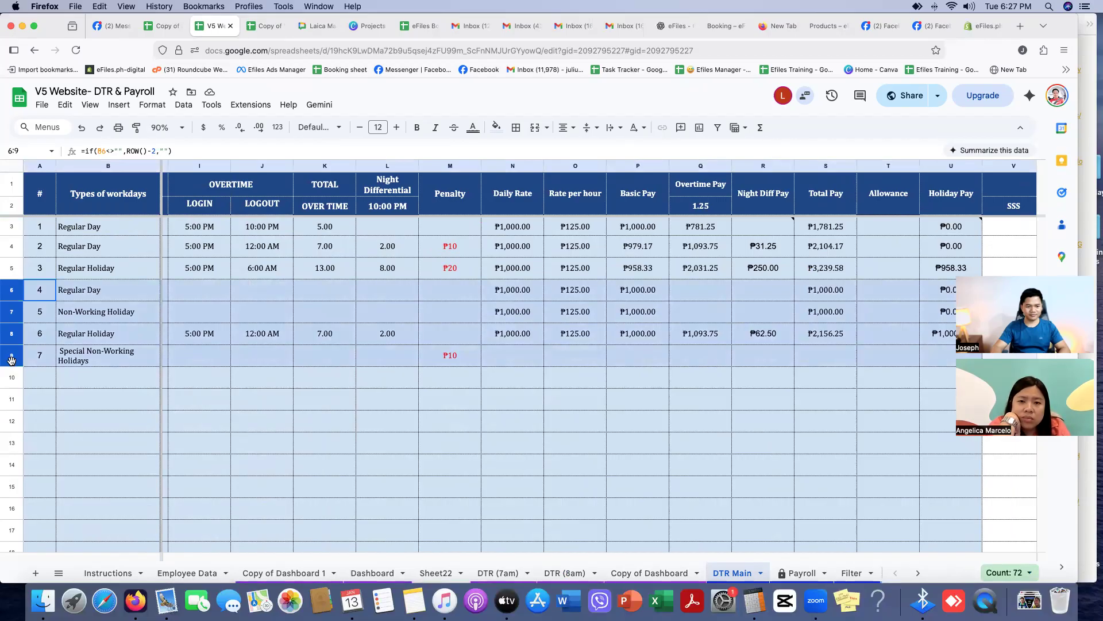
{"action": "scroll", "coordinate": [341, 375], "scroll_direction": "left", "scroll_amount": 10}
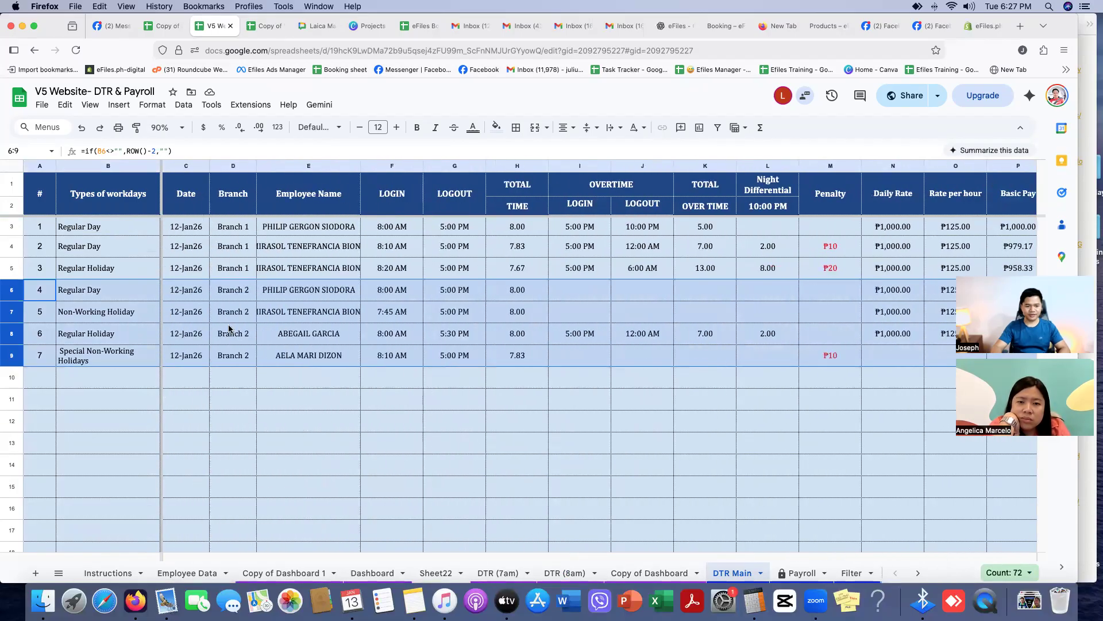
- Review the Branch 2 attendance in rows 6 to 9, including row 8's overtime login, logout, total overtime and night differential
{"action": "left_click_drag", "start_coordinate": [185, 290], "coordinate": [502, 360]}
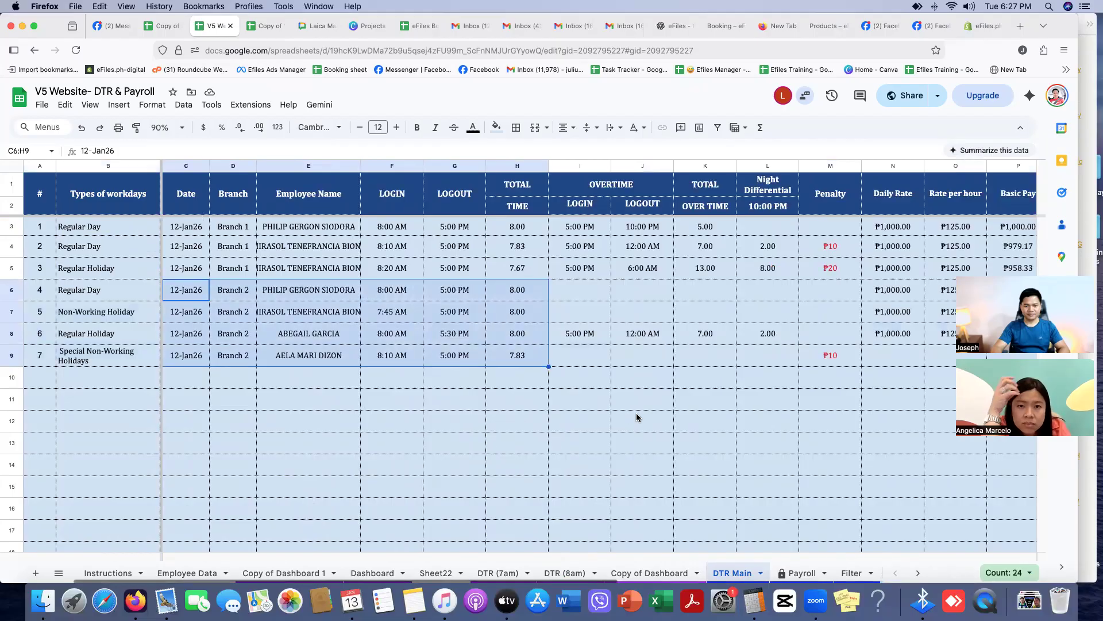
{"action": "scroll", "coordinate": [632, 416], "scroll_direction": "right", "scroll_amount": 2}
{"action": "left_click", "coordinate": [539, 336]}
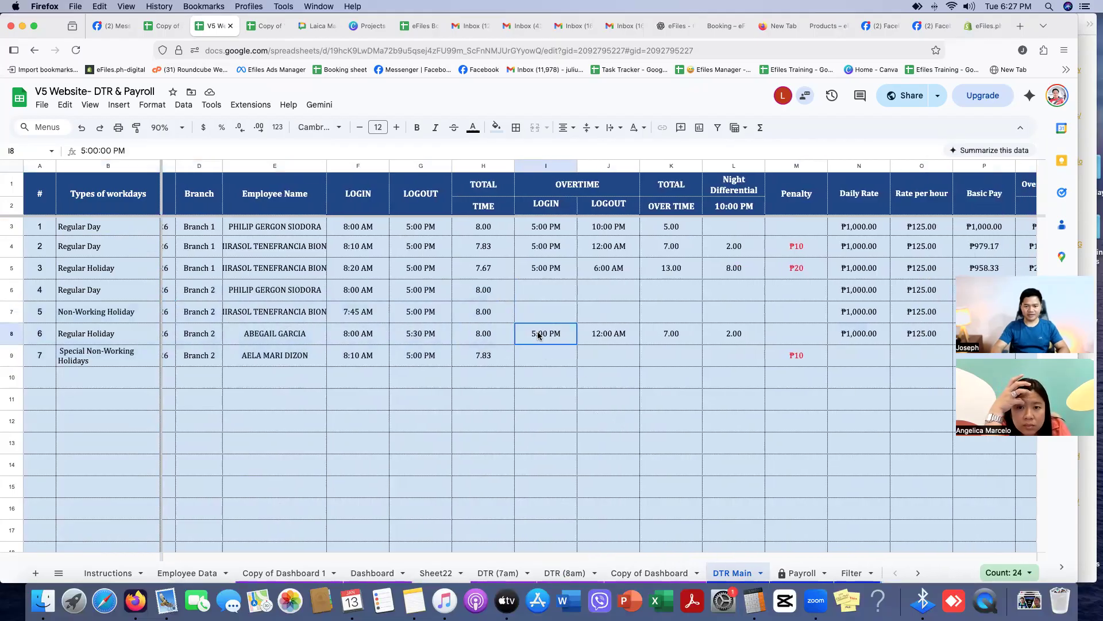
{"action": "left_click", "coordinate": [607, 336]}
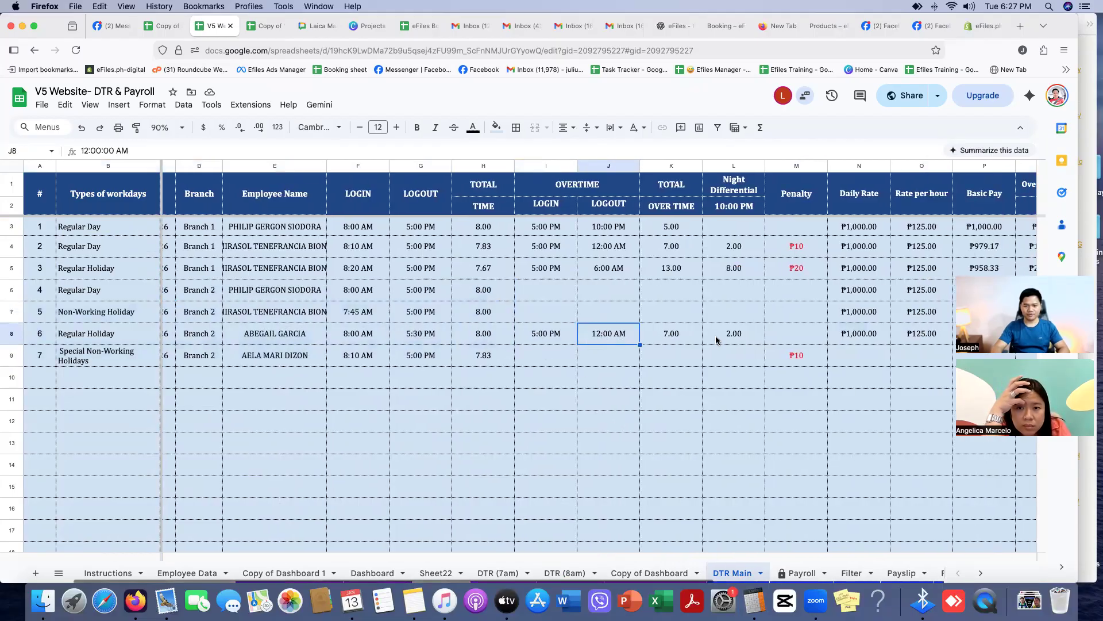
{"action": "left_click", "coordinate": [746, 341]}
{"action": "left_click", "coordinate": [671, 336]}
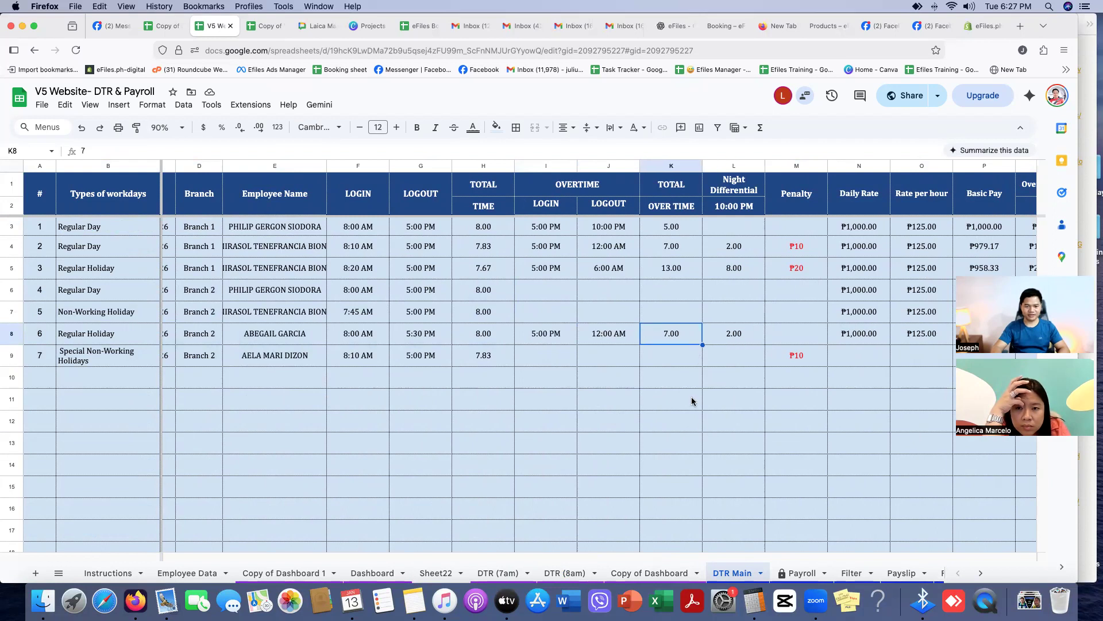
- Check the penalty in row 9 and the Daily Rate column for rows 6 to 9
{"action": "scroll", "coordinate": [692, 400], "scroll_direction": "right", "scroll_amount": 2}
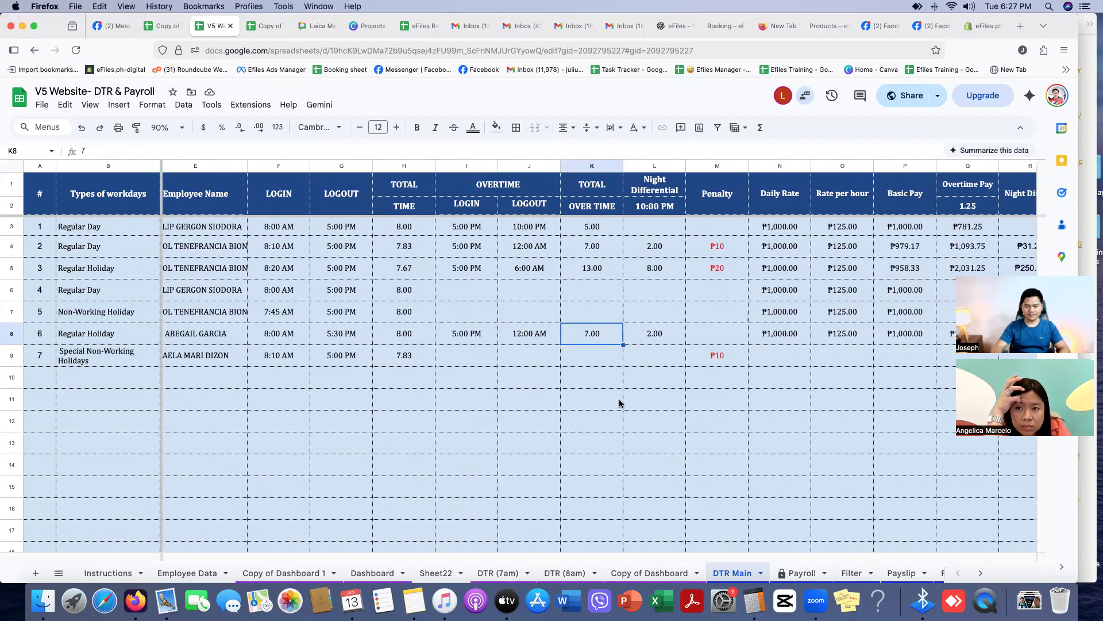
{"action": "scroll", "coordinate": [619, 396], "scroll_direction": "right", "scroll_amount": 4}
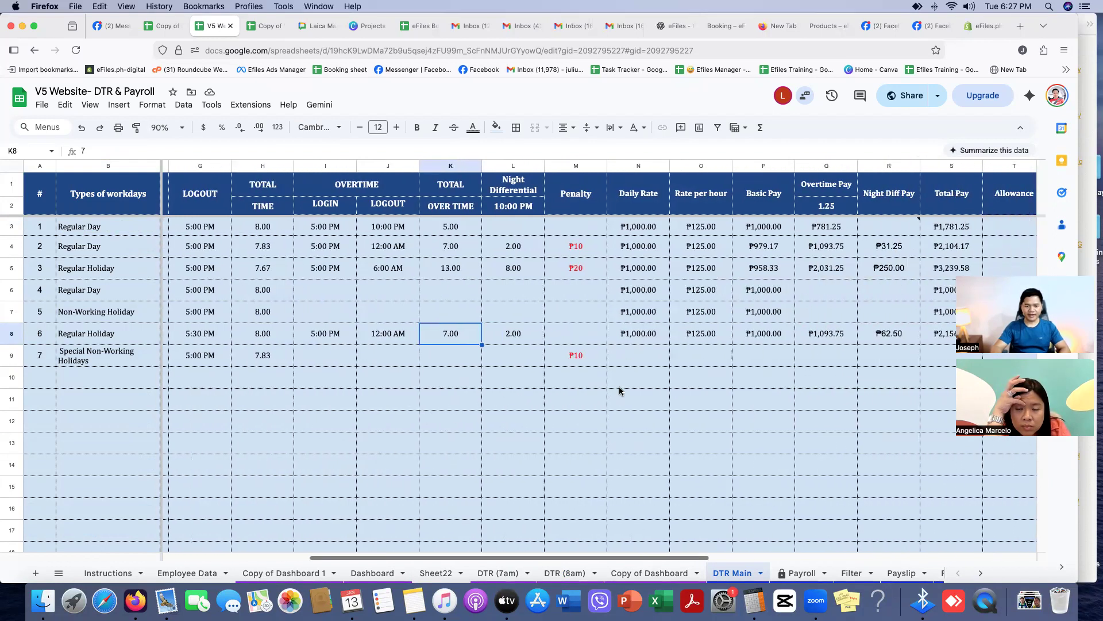
{"action": "left_click", "coordinate": [580, 361]}
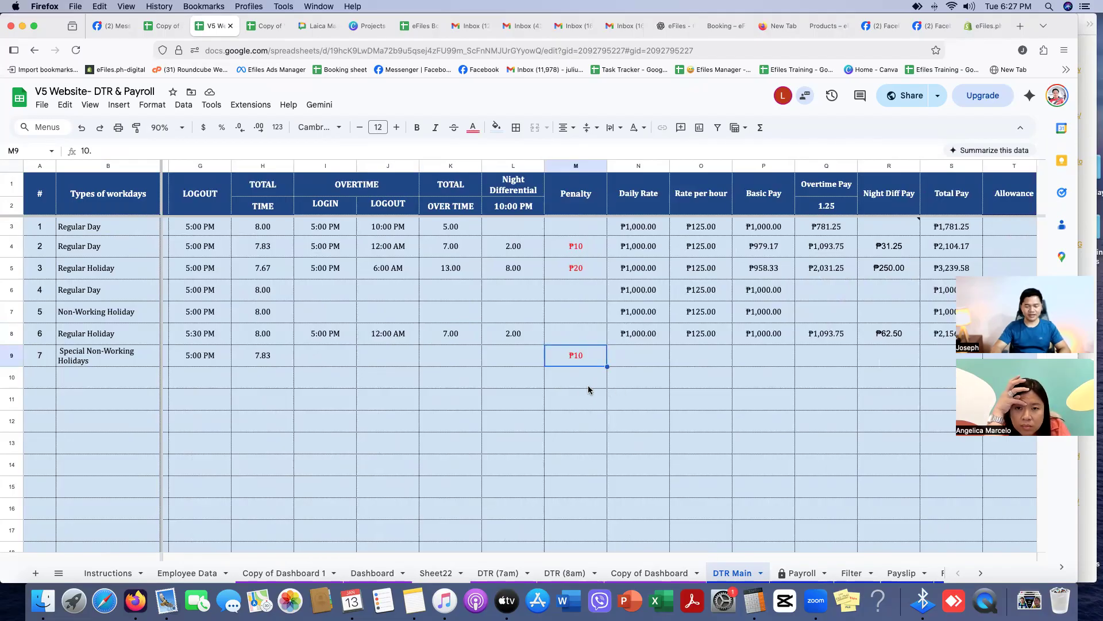
{"action": "scroll", "coordinate": [598, 397], "scroll_direction": "right", "scroll_amount": 3}
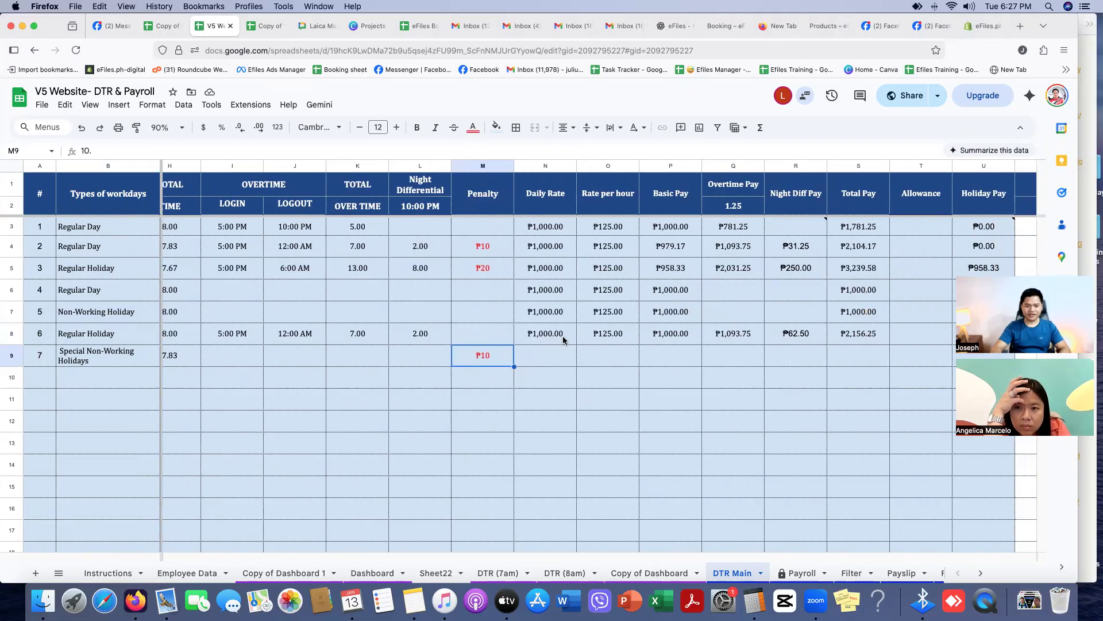
{"action": "left_click_drag", "start_coordinate": [547, 290], "coordinate": [549, 356]}
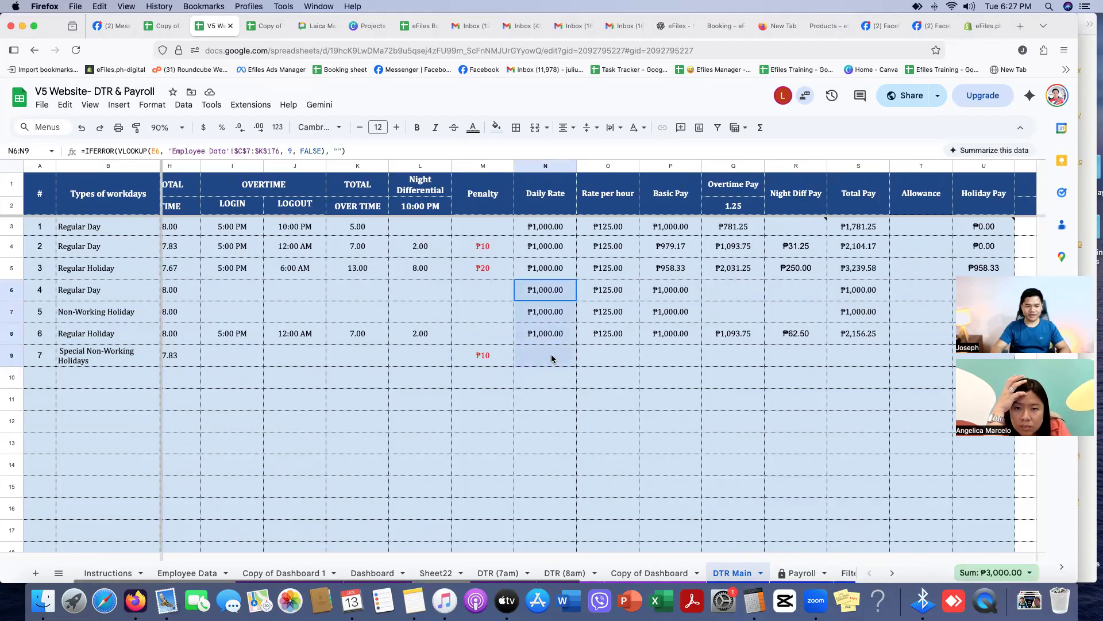
- Enter a daily rate of 1000 for the employee in row 10 of the Employee Data sheet
{"action": "left_click", "coordinate": [178, 573]}
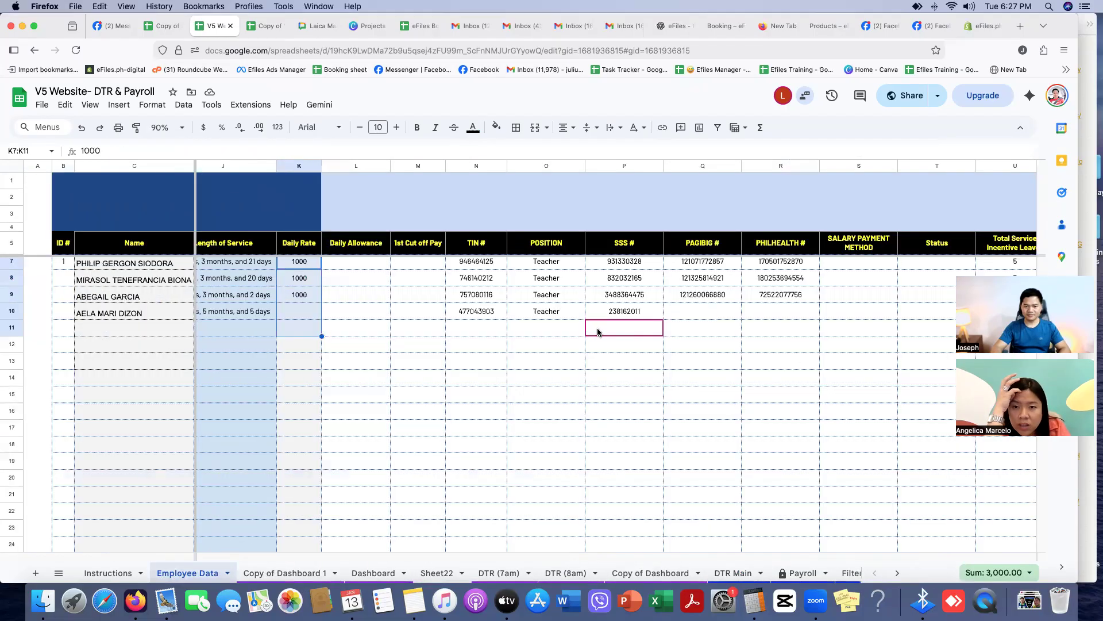
{"action": "scroll", "coordinate": [460, 333], "scroll_direction": "left", "scroll_amount": 3}
{"action": "scroll", "coordinate": [409, 339], "scroll_direction": "left", "scroll_amount": 2}
{"action": "left_click", "coordinate": [430, 314]}
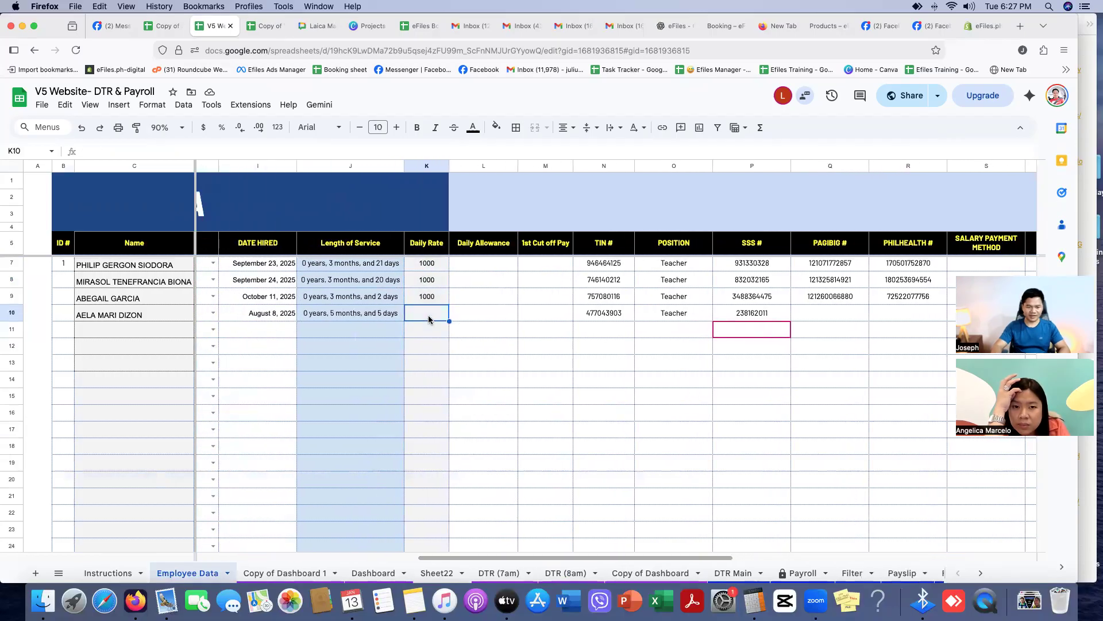
{"action": "type", "text": "1000"}
{"action": "key", "text": "Return"}
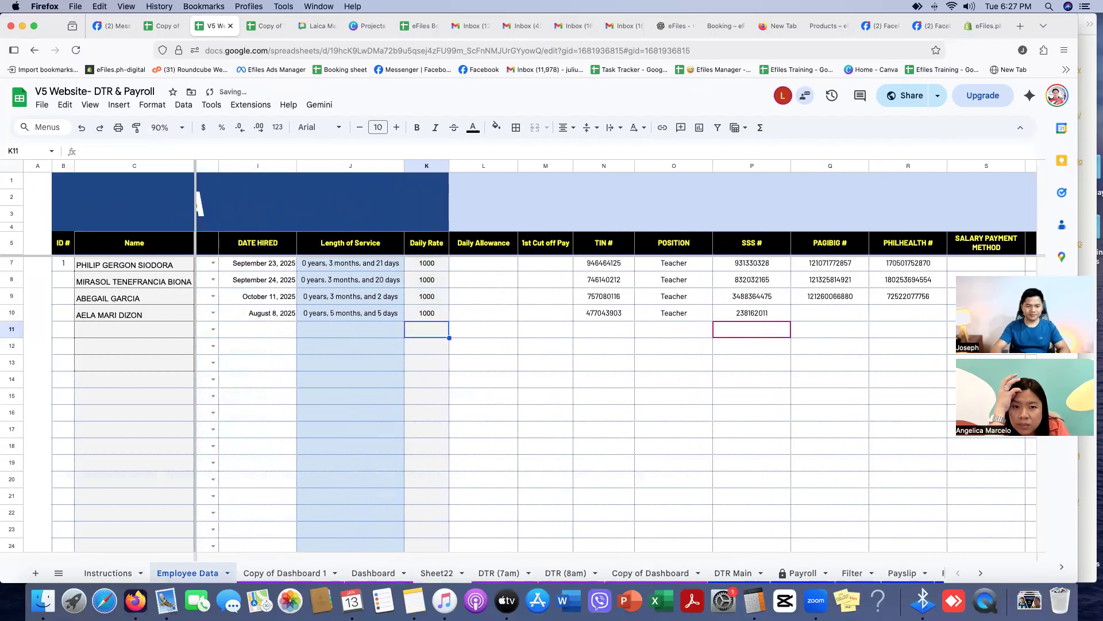
- Return to the DTR Main sheet and check the daily rates in rows 6 to 9
{"action": "left_click", "coordinate": [733, 573]}
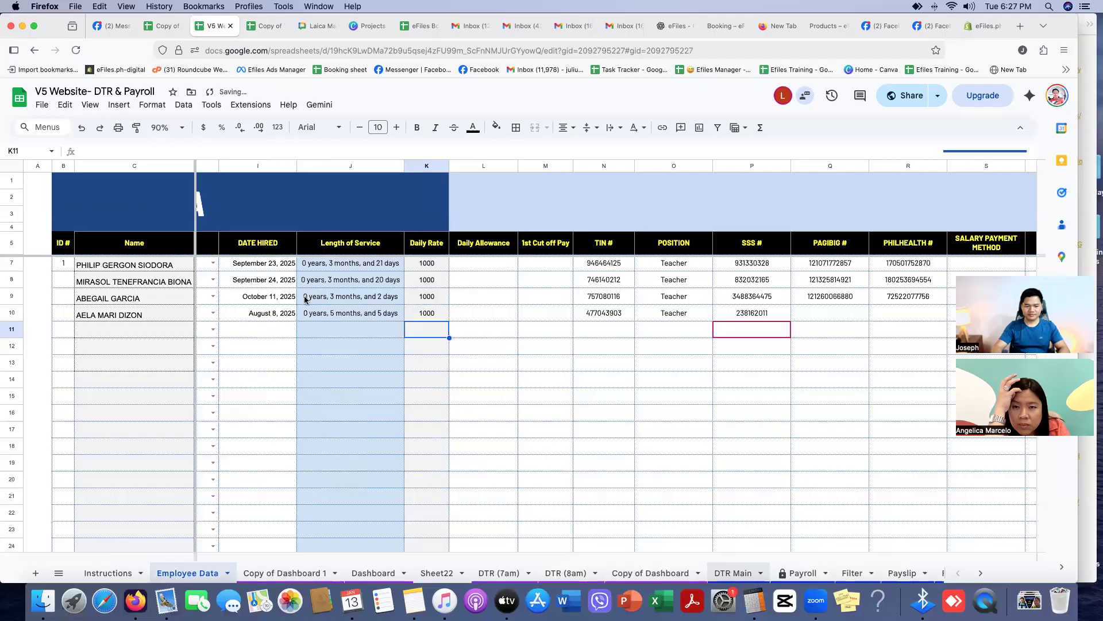
{"action": "left_click", "coordinate": [542, 360]}
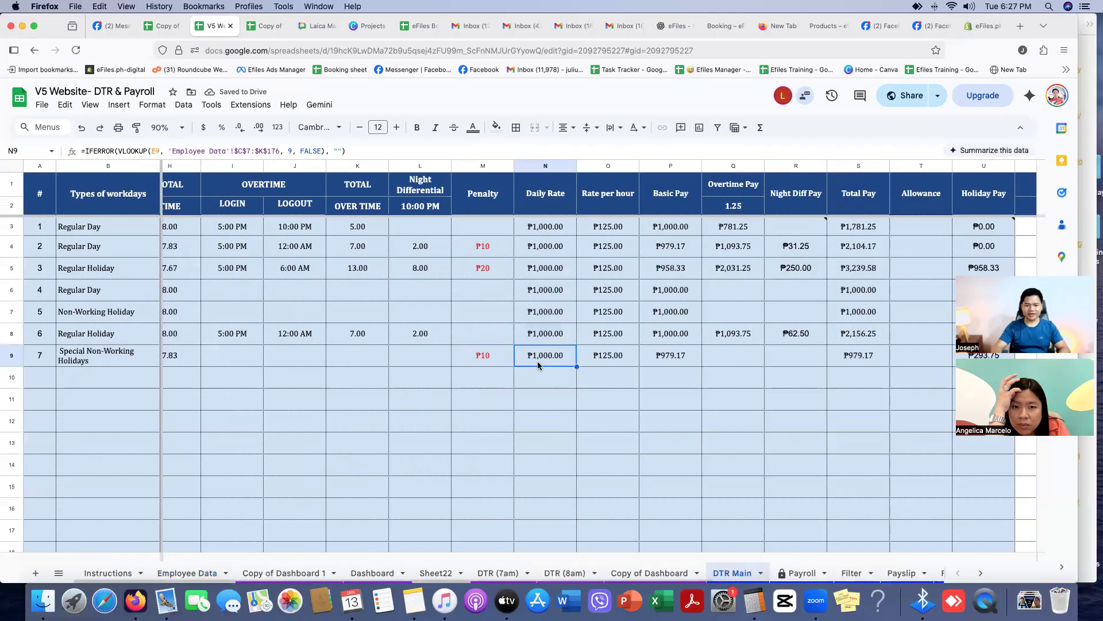
{"action": "left_click_drag", "start_coordinate": [547, 293], "coordinate": [548, 359]}
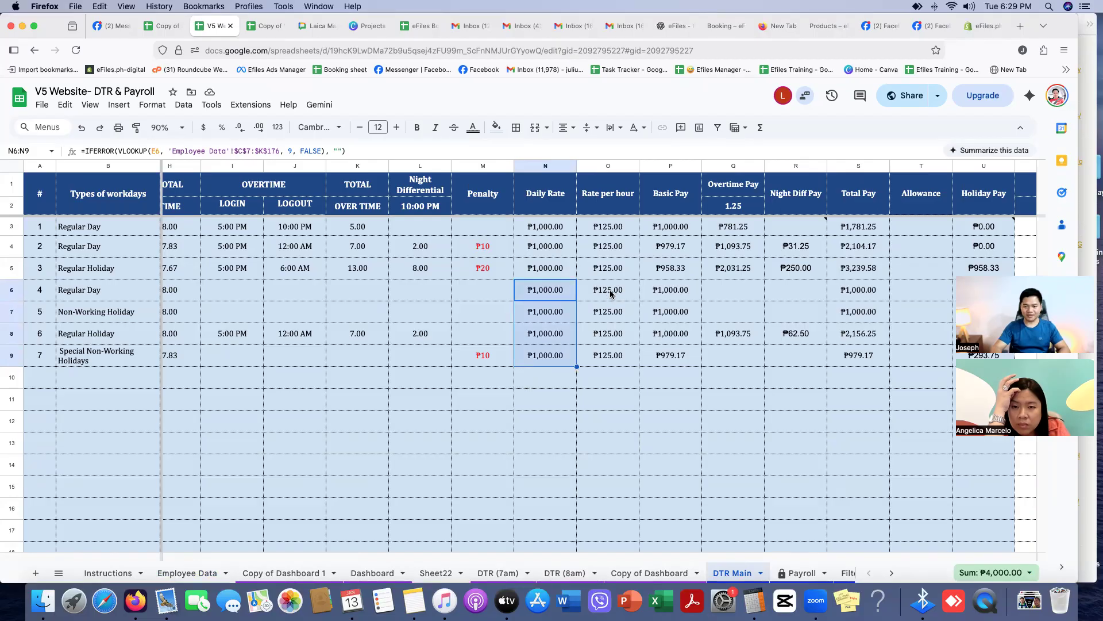
- Inspect row 6's rate-per-hour formula, then compare its total time with the basic pay formula
{"action": "left_click", "coordinate": [553, 296]}
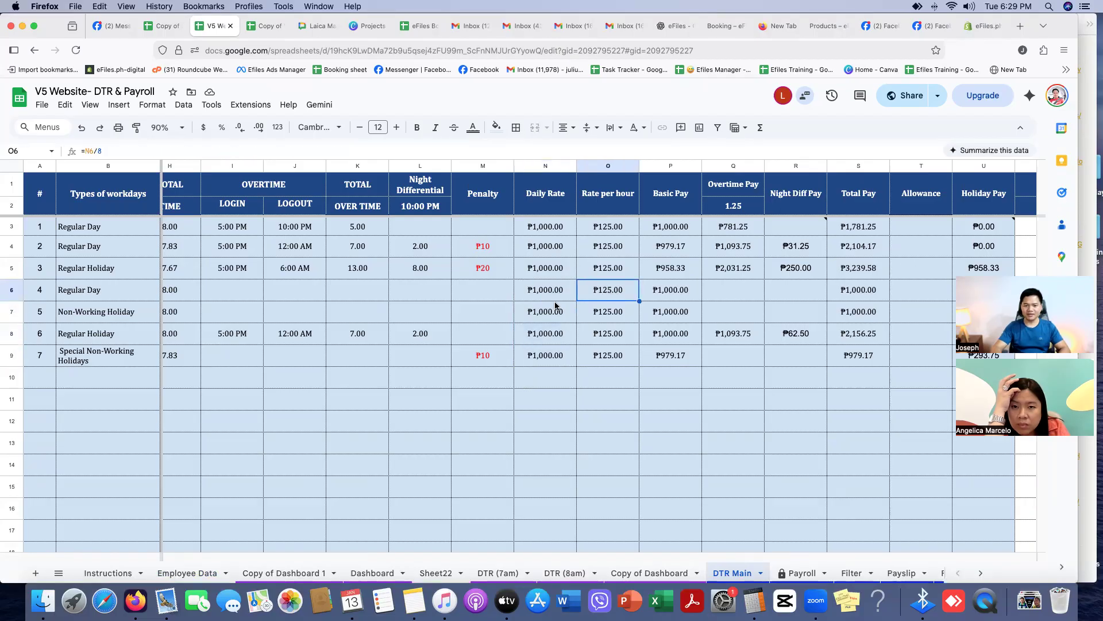
{"action": "left_click", "coordinate": [616, 295]}
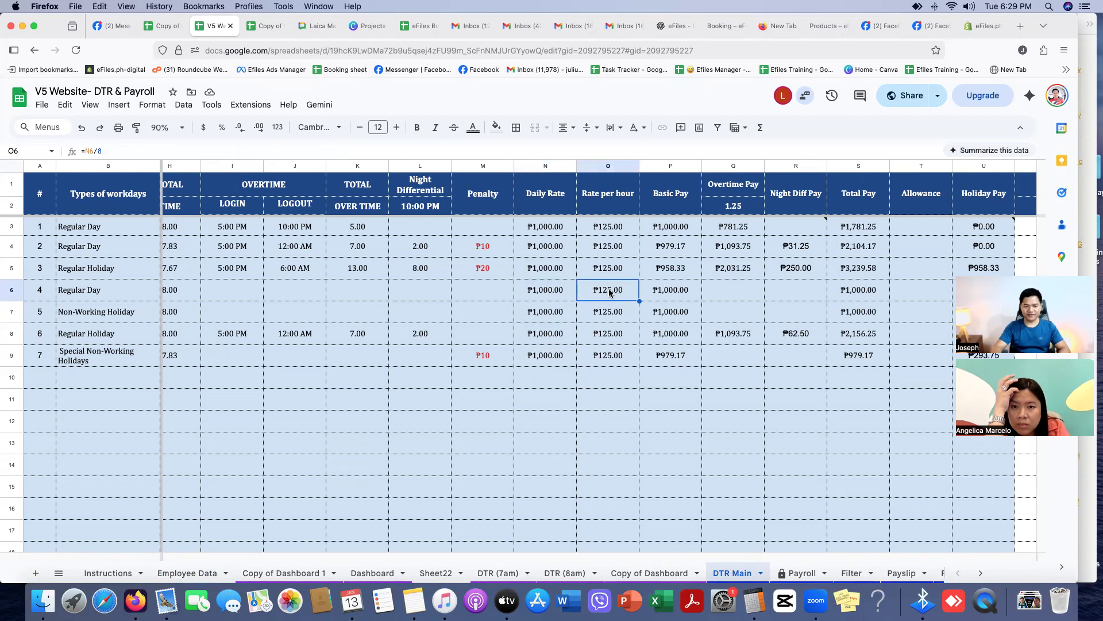
{"action": "scroll", "coordinate": [610, 293], "scroll_direction": "left", "scroll_amount": 1}
{"action": "left_click", "coordinate": [190, 290]}
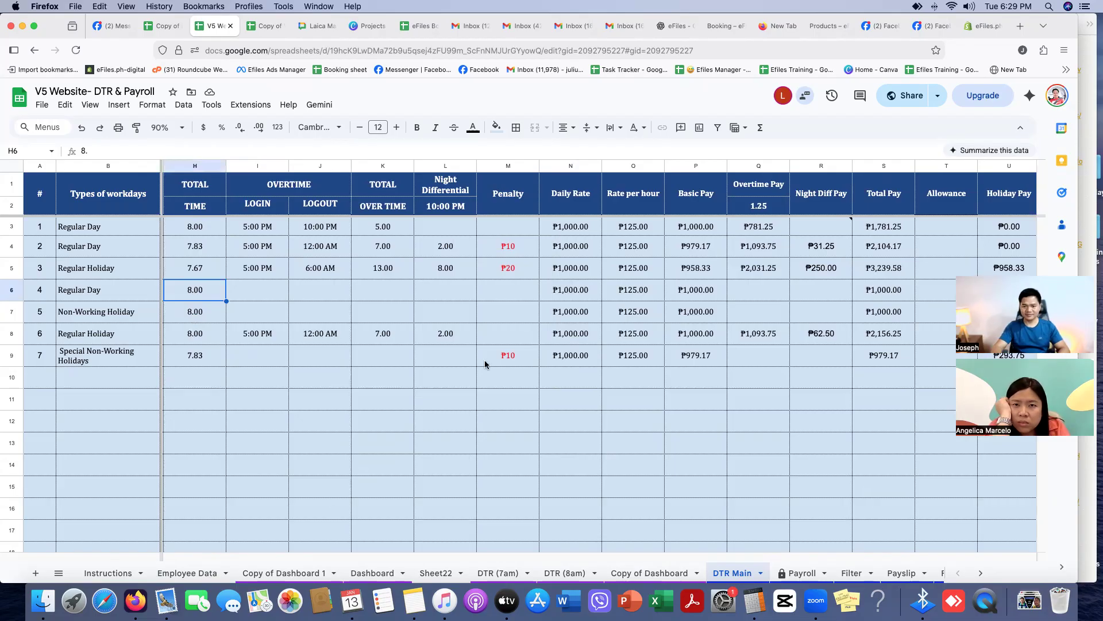
{"action": "left_click", "coordinate": [698, 293]}
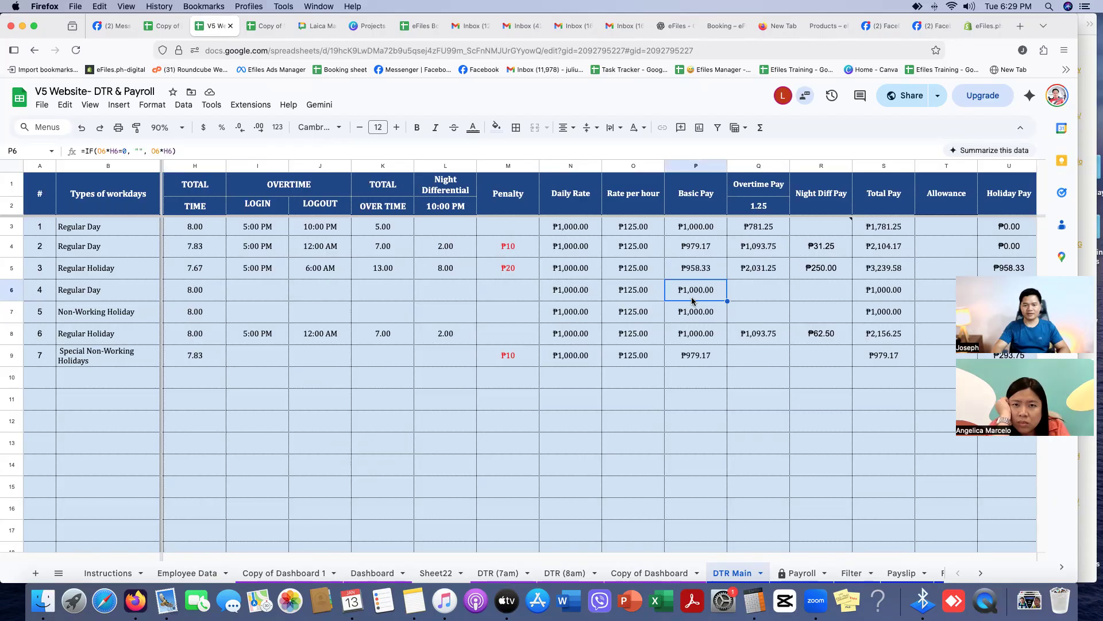
- Compare row 9's basic pay formula with its total time and penalty
{"action": "left_click", "coordinate": [695, 358]}
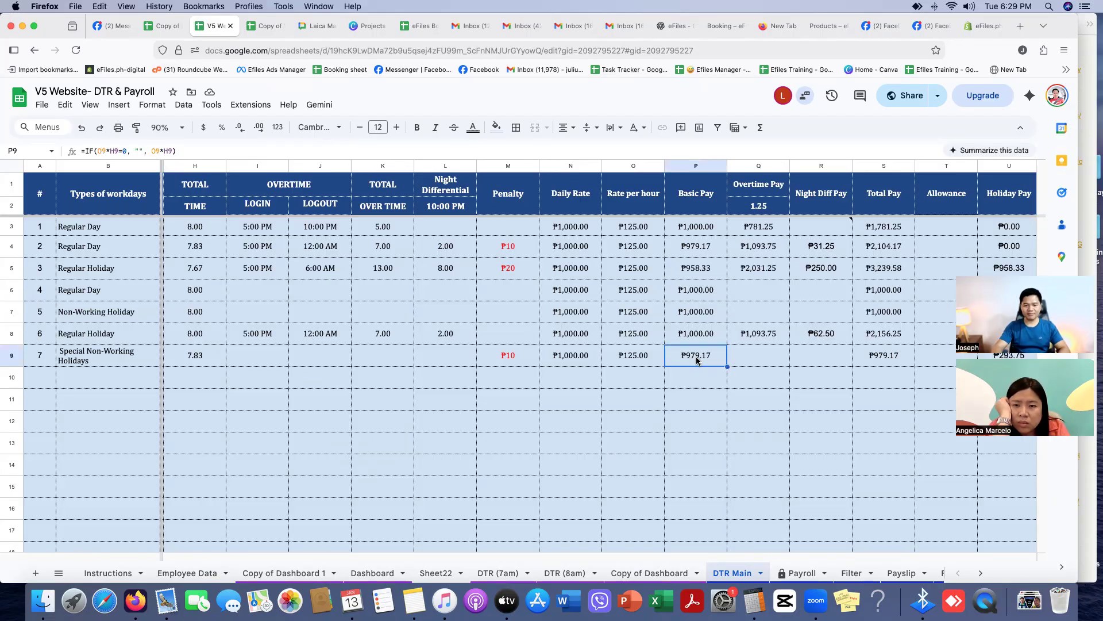
{"action": "left_click", "coordinate": [194, 361]}
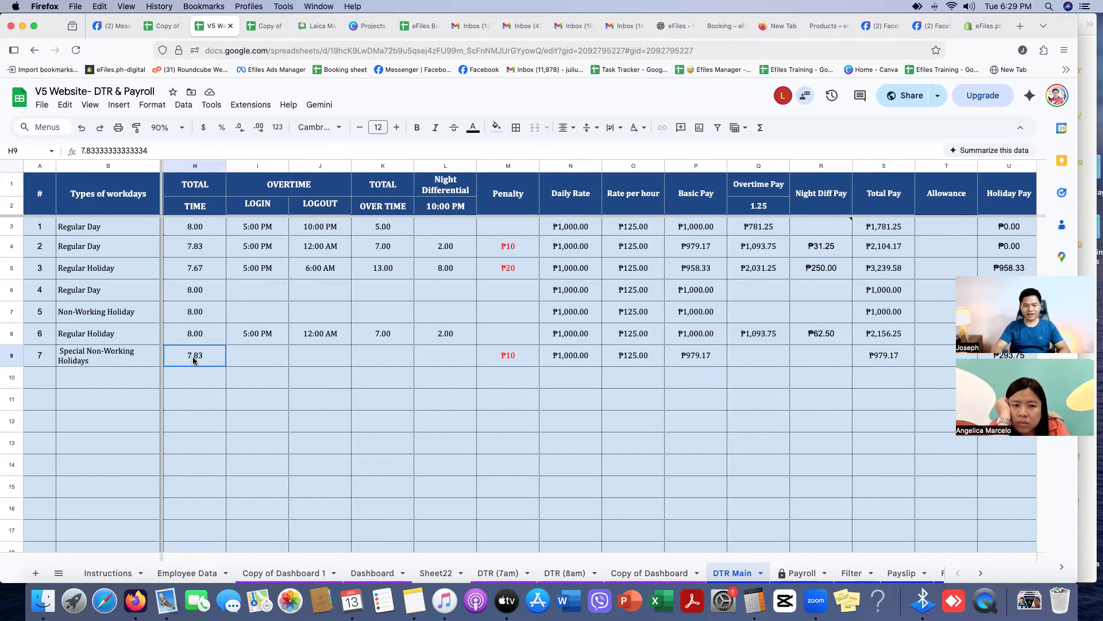
{"action": "left_click", "coordinate": [690, 362]}
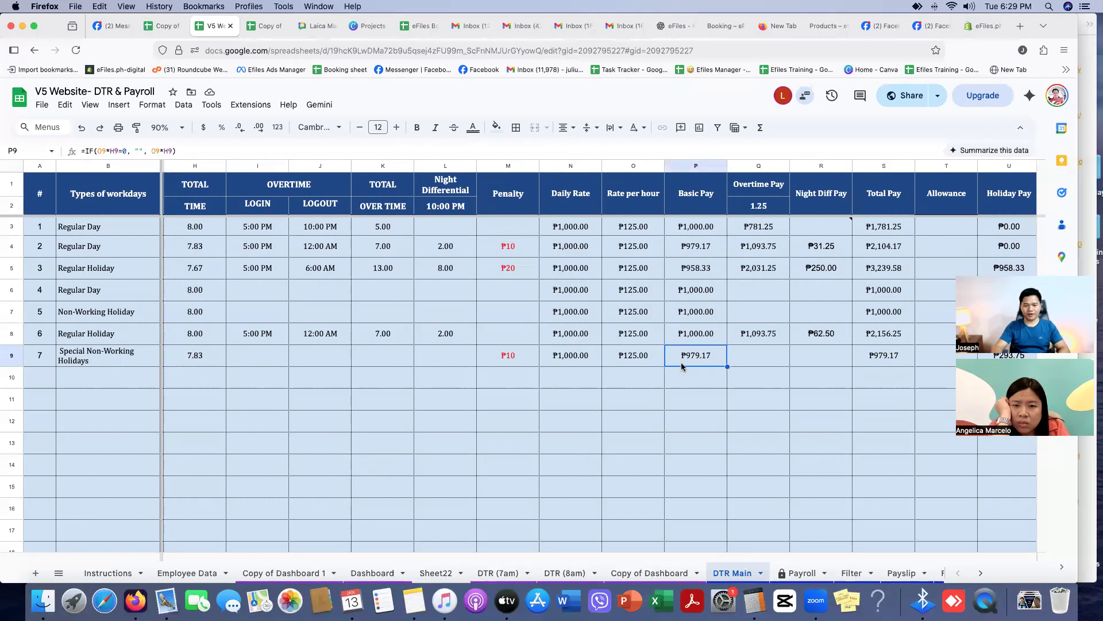
{"action": "left_click", "coordinate": [506, 359]}
- Inspect the Overtime Pay formula in row 3 and the cells it references, including the 1.25 multiplier in the header
{"action": "scroll", "coordinate": [540, 397], "scroll_direction": "right", "scroll_amount": 5}
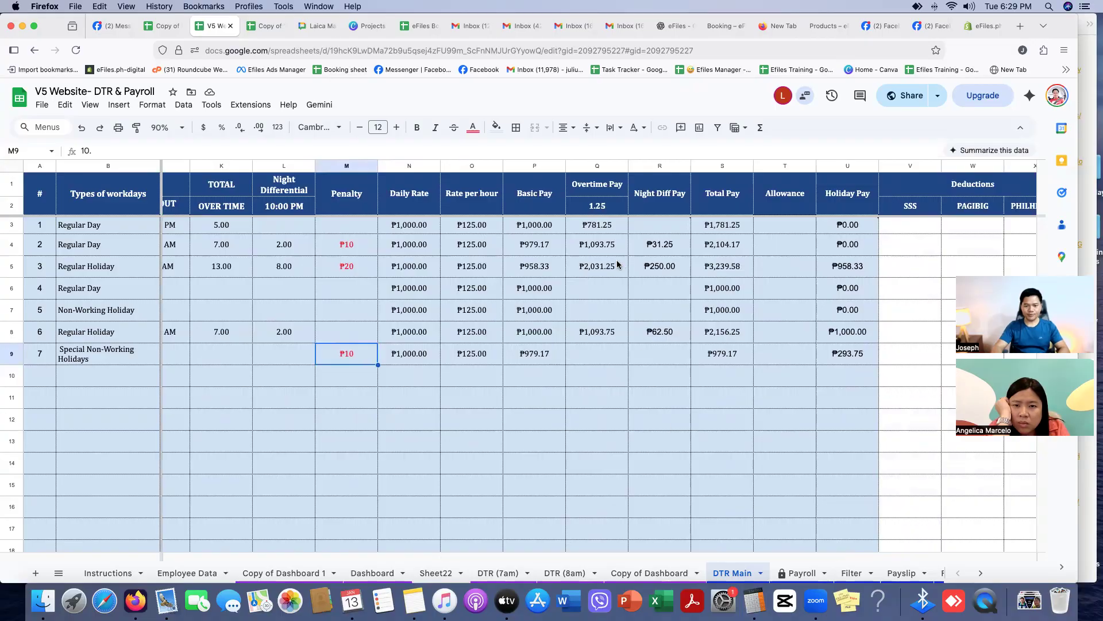
{"action": "left_click", "coordinate": [601, 225]}
{"action": "scroll", "coordinate": [637, 260], "scroll_direction": "left", "scroll_amount": 2}
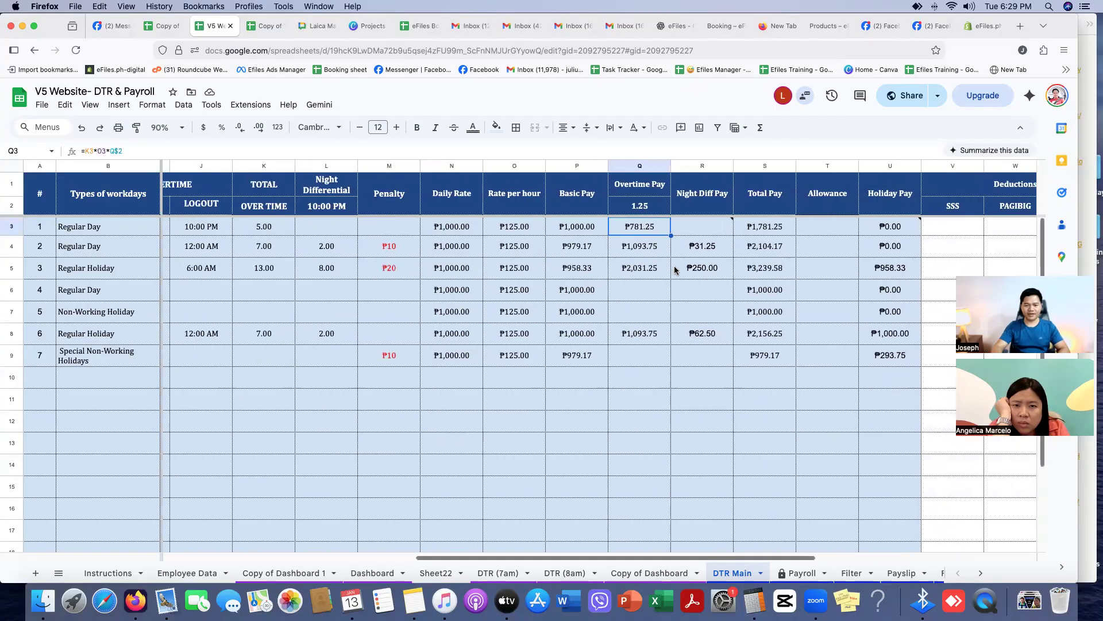
{"action": "double_click", "coordinate": [646, 230]}
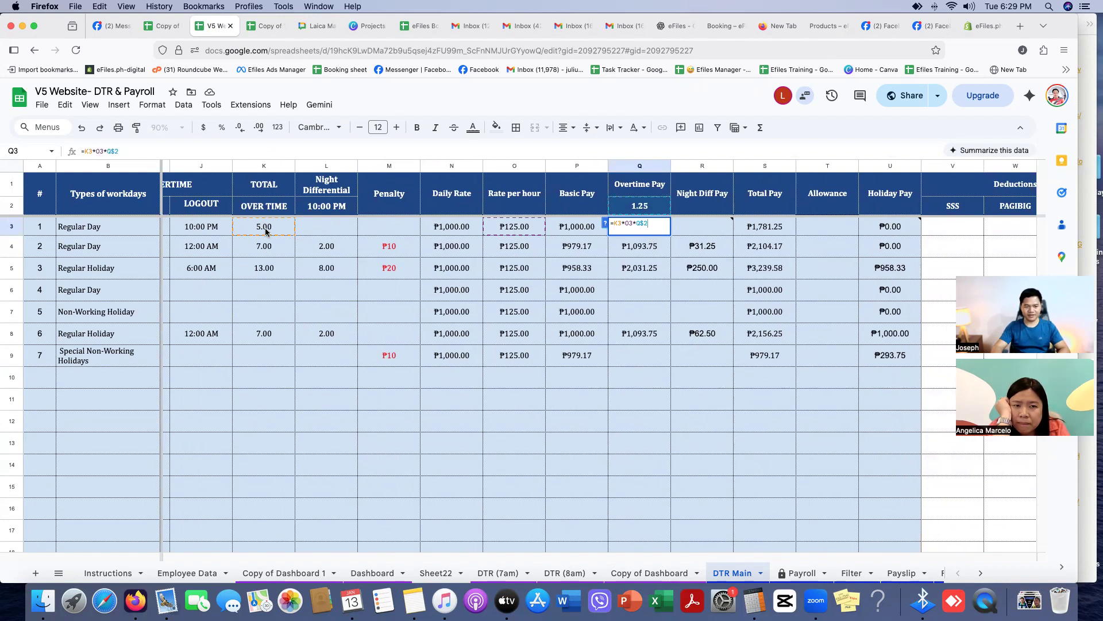
{"action": "left_click", "coordinate": [656, 208]}
{"action": "left_click", "coordinate": [638, 231]}
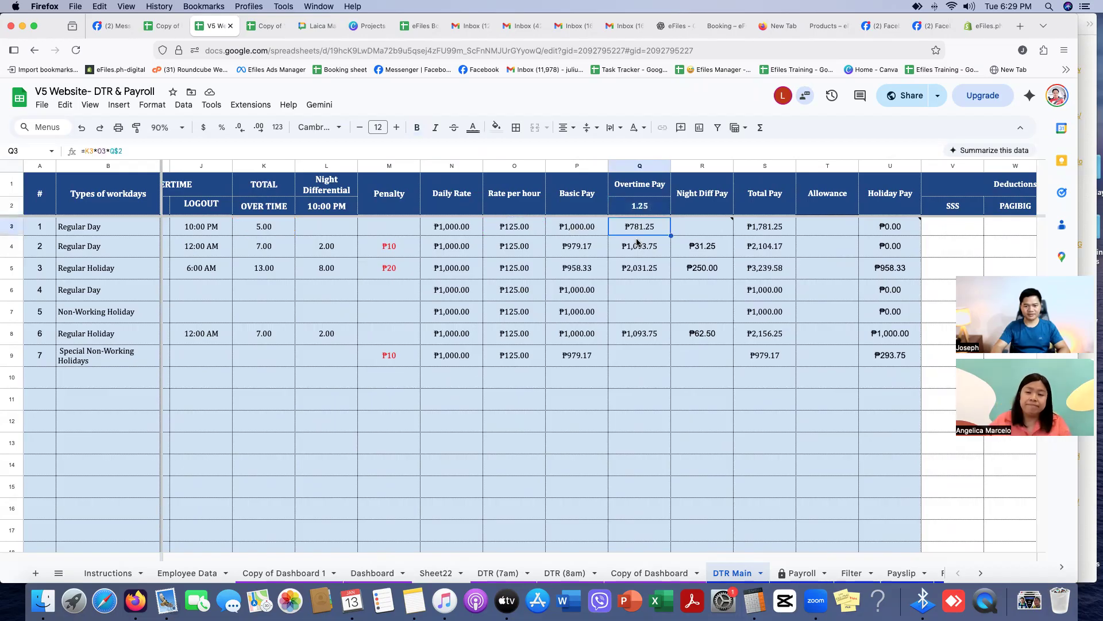
- Open the Night Diff Pay formula in row 4 to examine its rates by workday type, leaving it unchanged
{"action": "scroll", "coordinate": [638, 265], "scroll_direction": "right", "scroll_amount": 4}
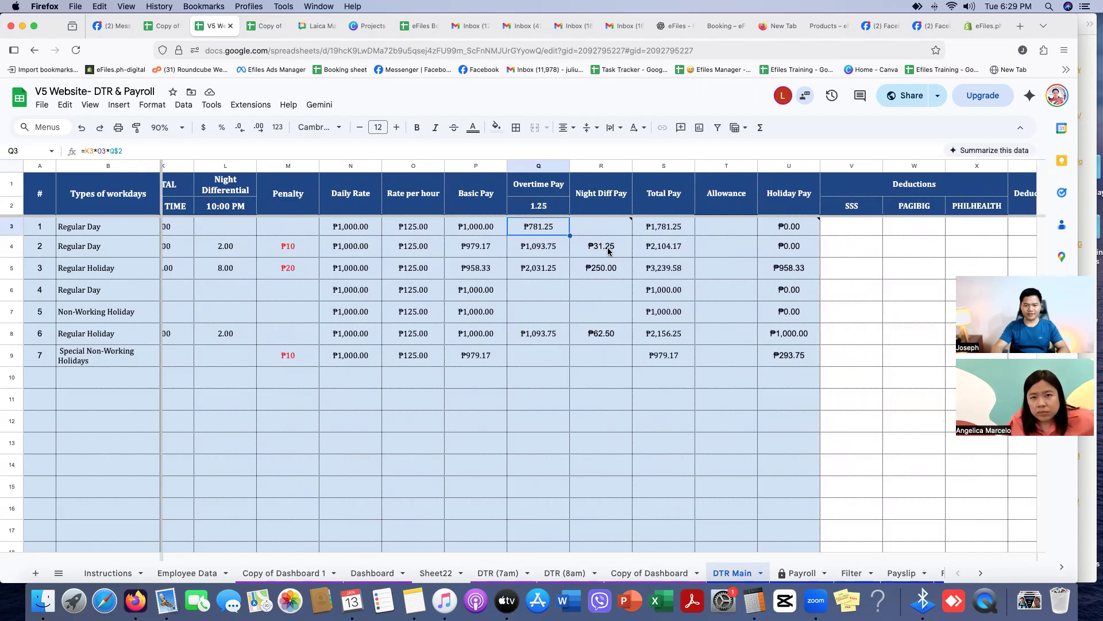
{"action": "scroll", "coordinate": [621, 272], "scroll_direction": "left", "scroll_amount": 2}
{"action": "scroll", "coordinate": [620, 272], "scroll_direction": "left", "scroll_amount": 1}
{"action": "double_click", "coordinate": [690, 246]}
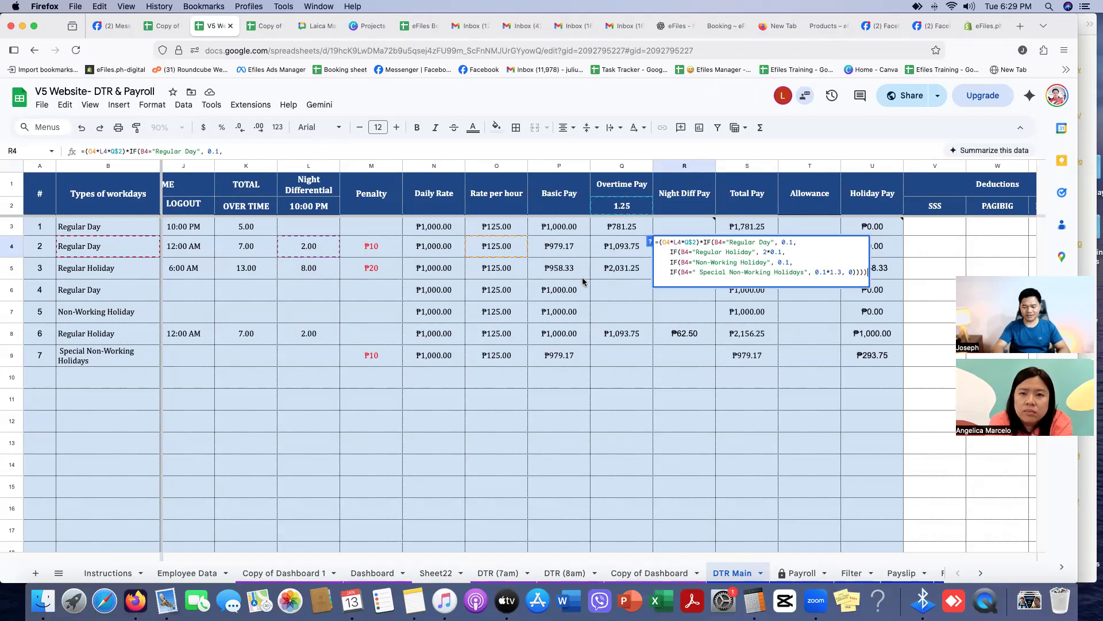
{"action": "key", "text": "Return"}
{"action": "left_click", "coordinate": [681, 249]}
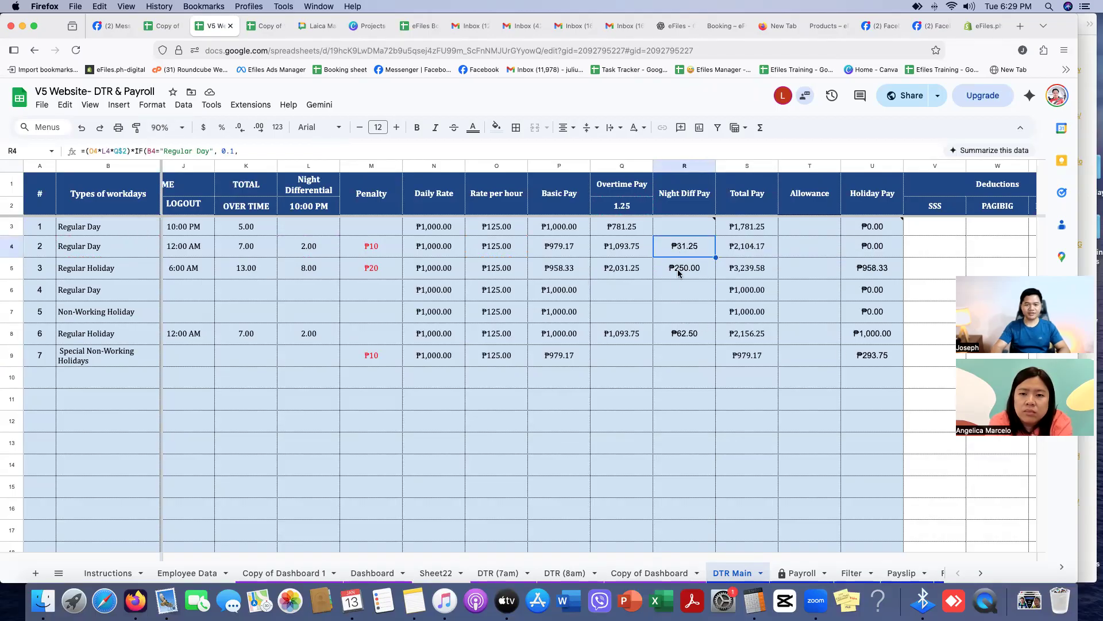
- Open the Total Pay formula in row 4 to see which pay columns it sums, and close it without changes
{"action": "scroll", "coordinate": [672, 285], "scroll_direction": "right", "scroll_amount": 2}
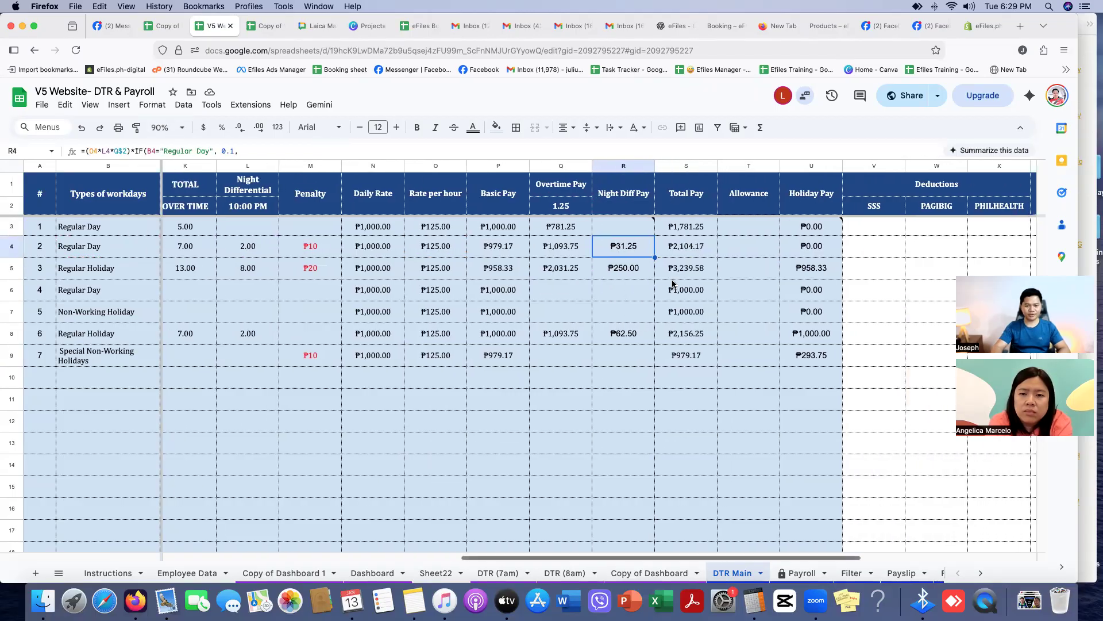
{"action": "left_click", "coordinate": [694, 248]}
{"action": "double_click", "coordinate": [694, 248]}
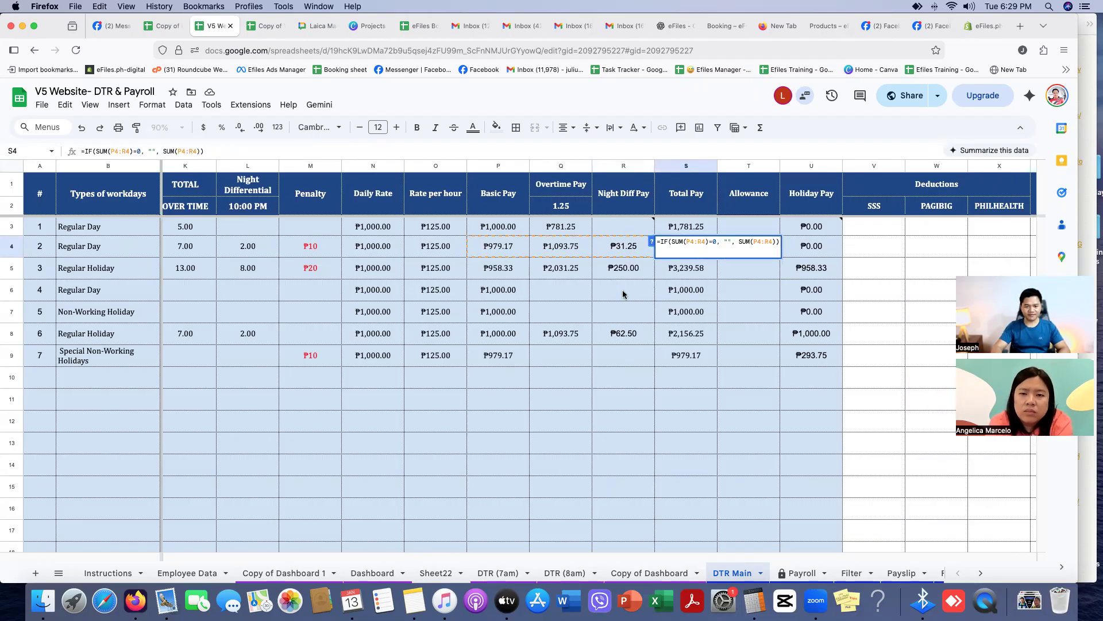
{"action": "key", "text": "Escape"}
- Select the Allowance cells in rows 3 to 9 to review them
{"action": "scroll", "coordinate": [652, 295], "scroll_direction": "right", "scroll_amount": 4}
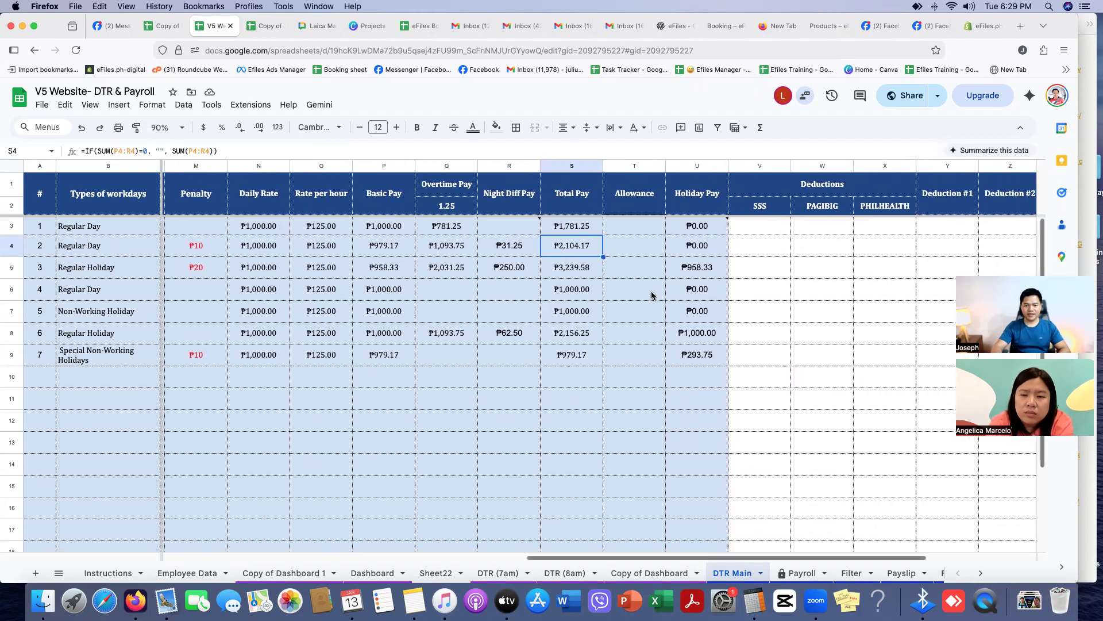
{"action": "scroll", "coordinate": [641, 256], "scroll_direction": "right", "scroll_amount": 2}
{"action": "left_click_drag", "start_coordinate": [612, 227], "coordinate": [606, 360]}
- Enter a daily allowance of 50 for the first employee, in row 7 of the Employee Data sheet
{"action": "left_click", "coordinate": [190, 573]}
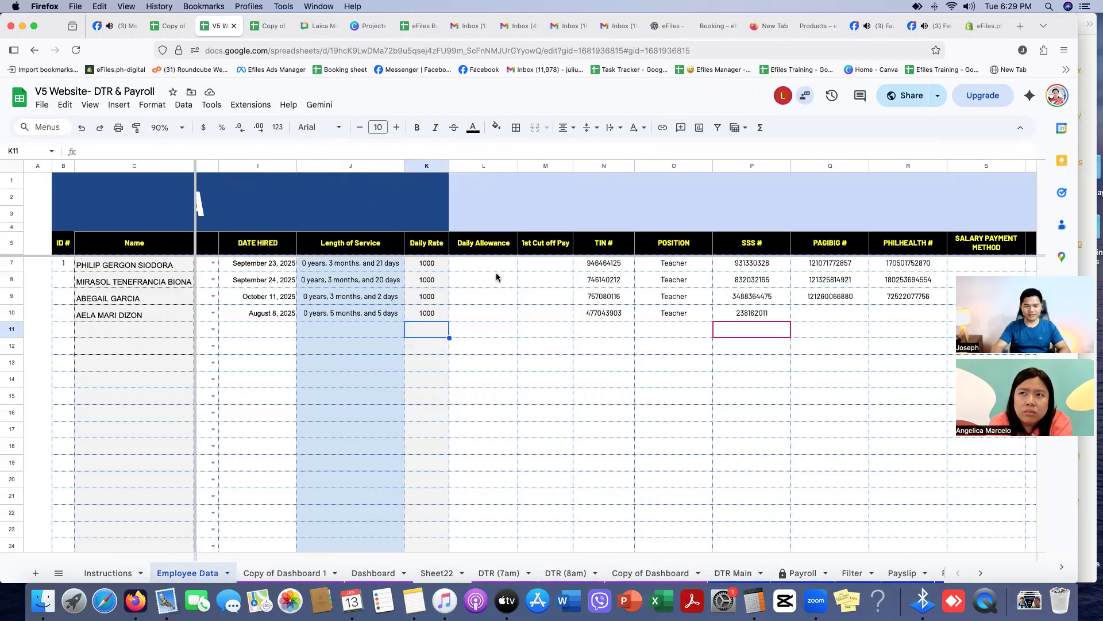
{"action": "left_click", "coordinate": [496, 266]}
{"action": "type", "text": "50"}
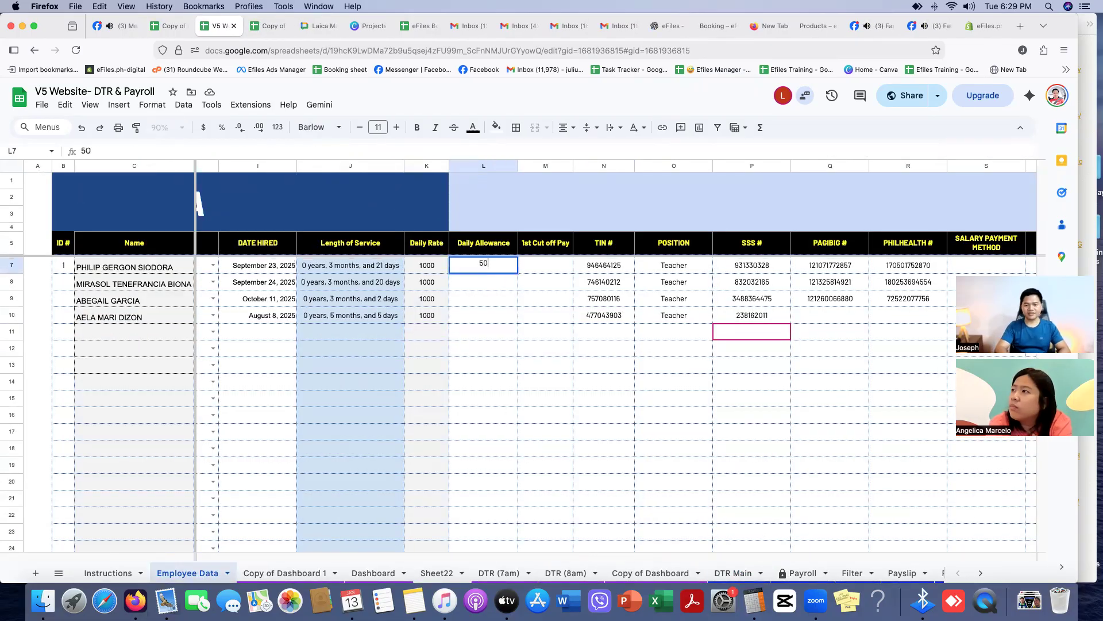
{"action": "key", "text": "Return"}
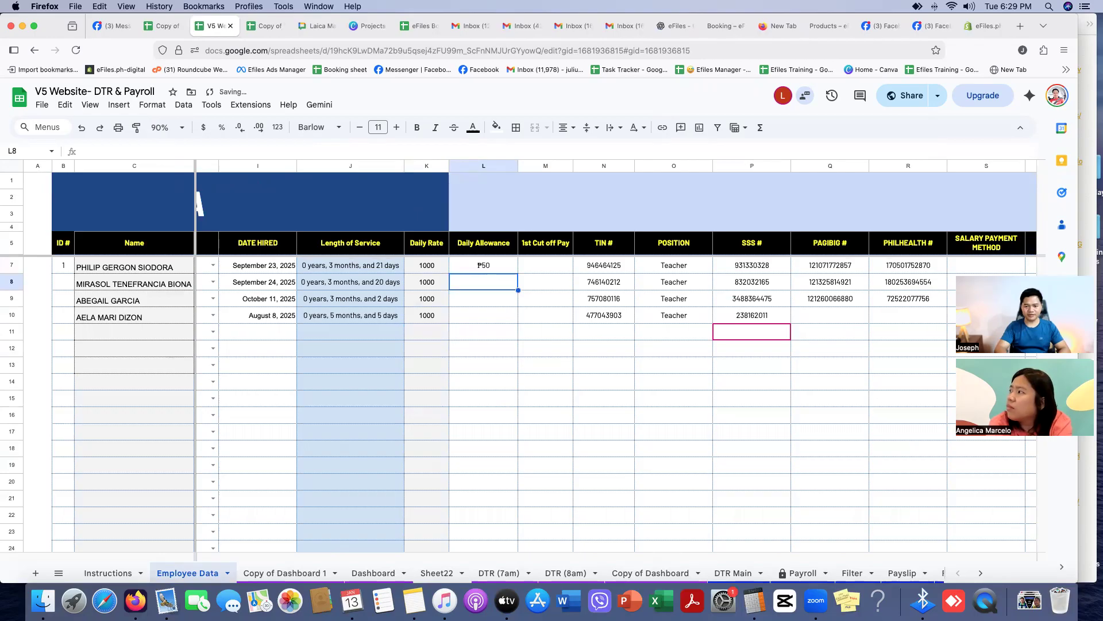
- Enter a daily allowance of 50 for the remaining three employees, in rows 8 to 10 of Employee Data
{"action": "type", "text": "50"}
{"action": "key", "text": "Return"}
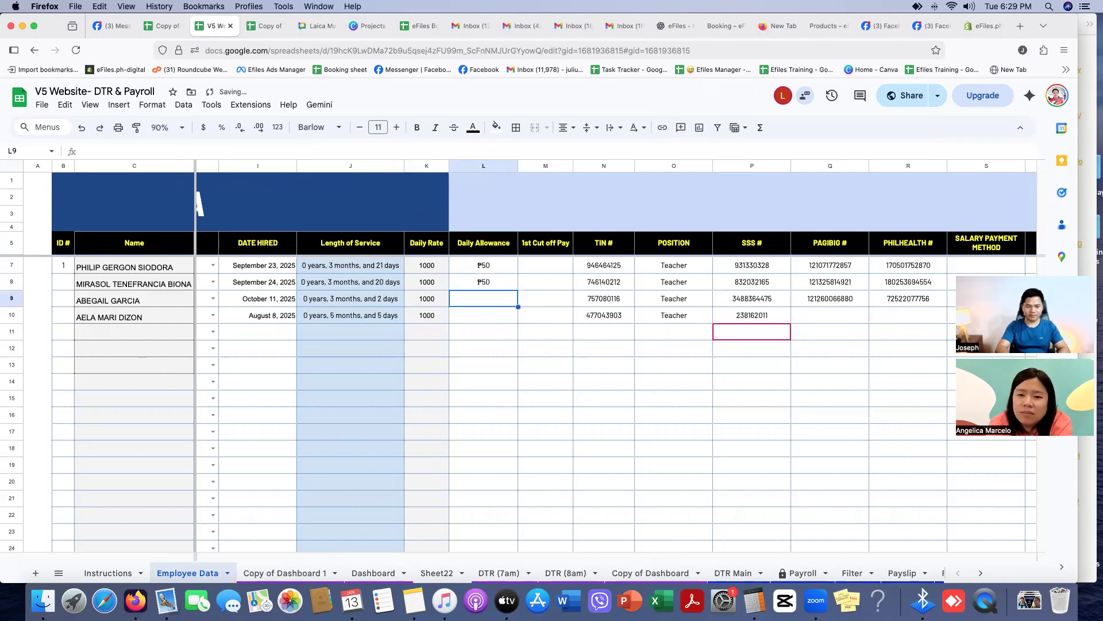
{"action": "type", "text": "50"}
{"action": "key", "text": "Return"}
{"action": "type", "text": "50"}
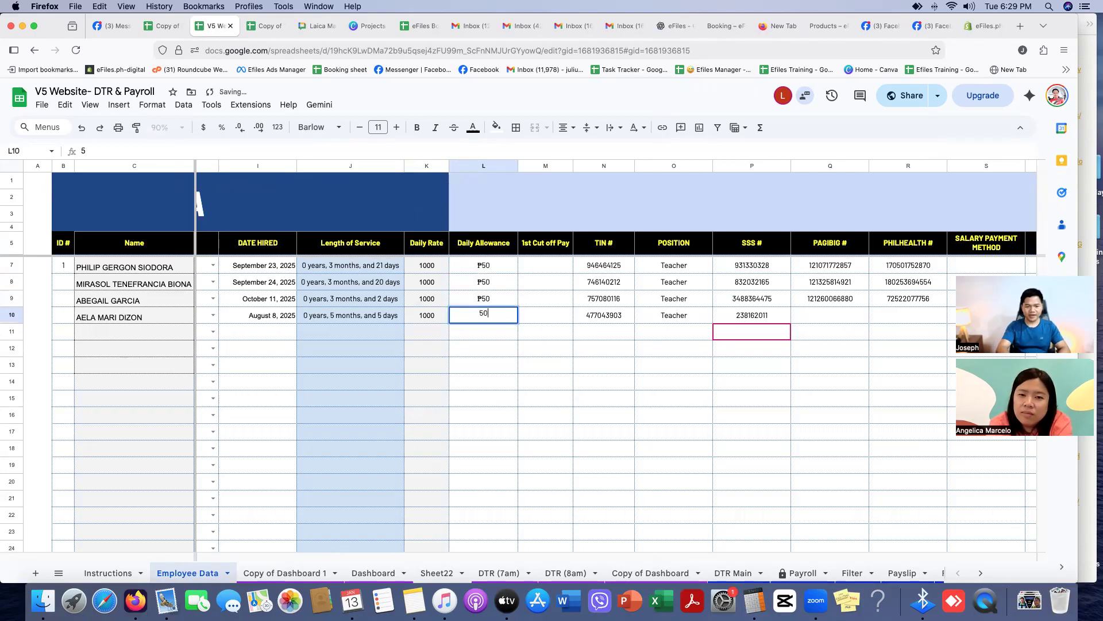
{"action": "key", "text": "Return"}
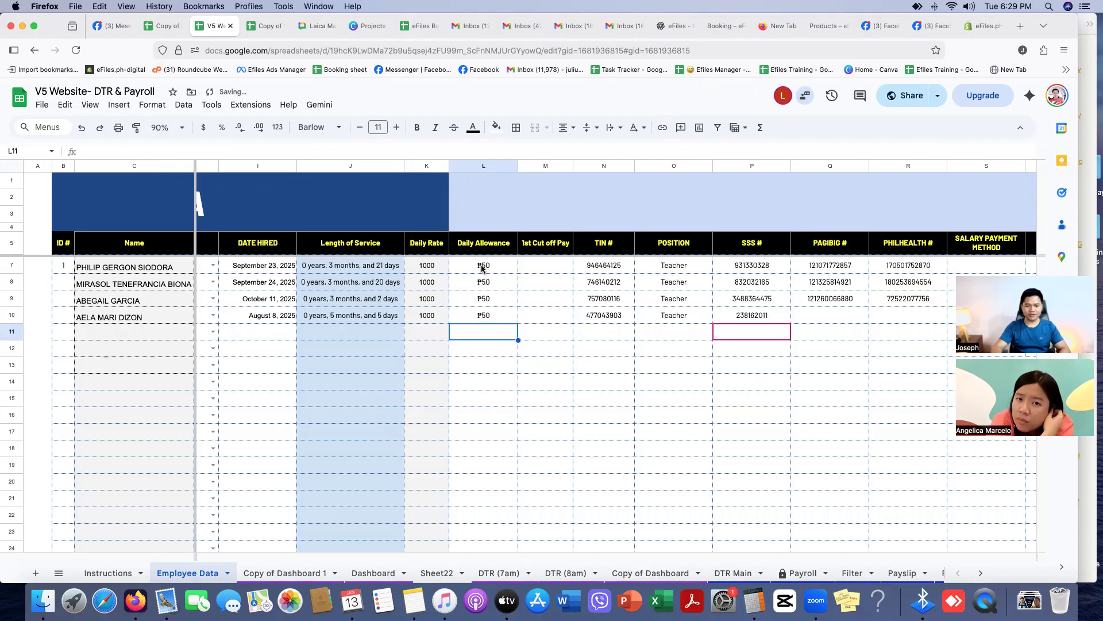
- Select the four daily allowances in Employee Data and compare them with the Allowance column in DTR Main
{"action": "left_click_drag", "start_coordinate": [483, 268], "coordinate": [484, 315]}
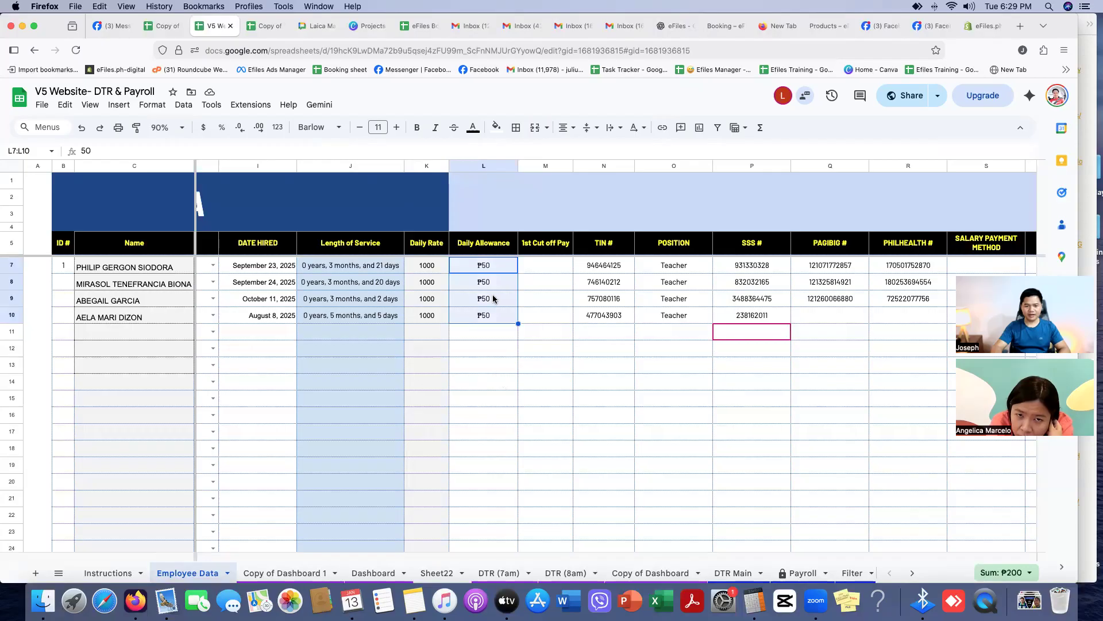
{"action": "left_click", "coordinate": [733, 573]}
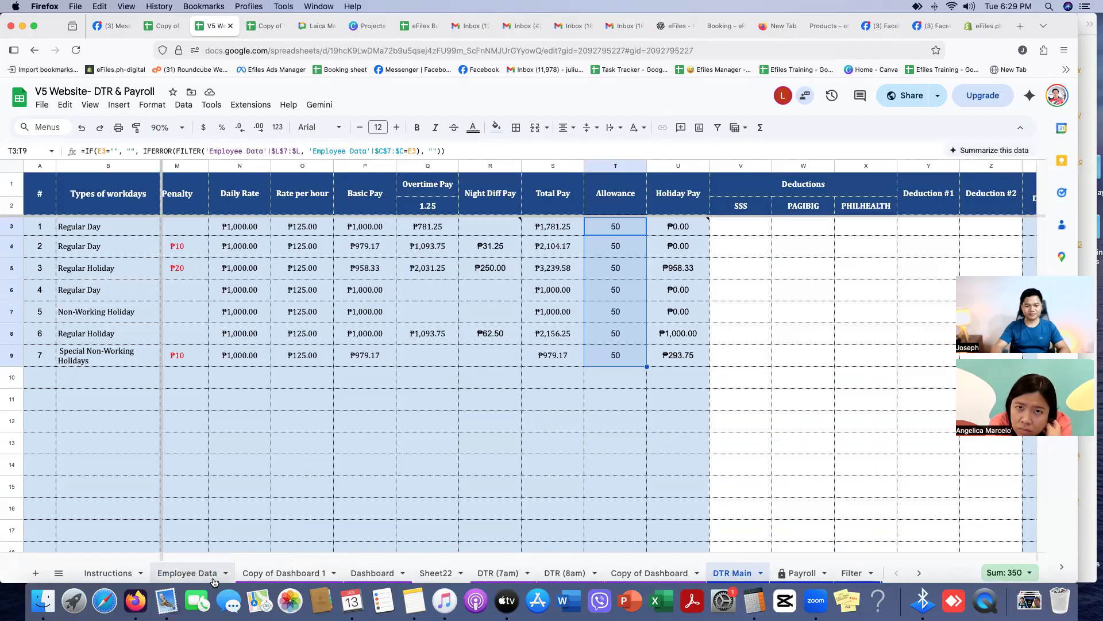
{"action": "scroll", "coordinate": [714, 370], "scroll_direction": "right", "scroll_amount": 3}
{"action": "scroll", "coordinate": [670, 377], "scroll_direction": "left", "scroll_amount": 2}
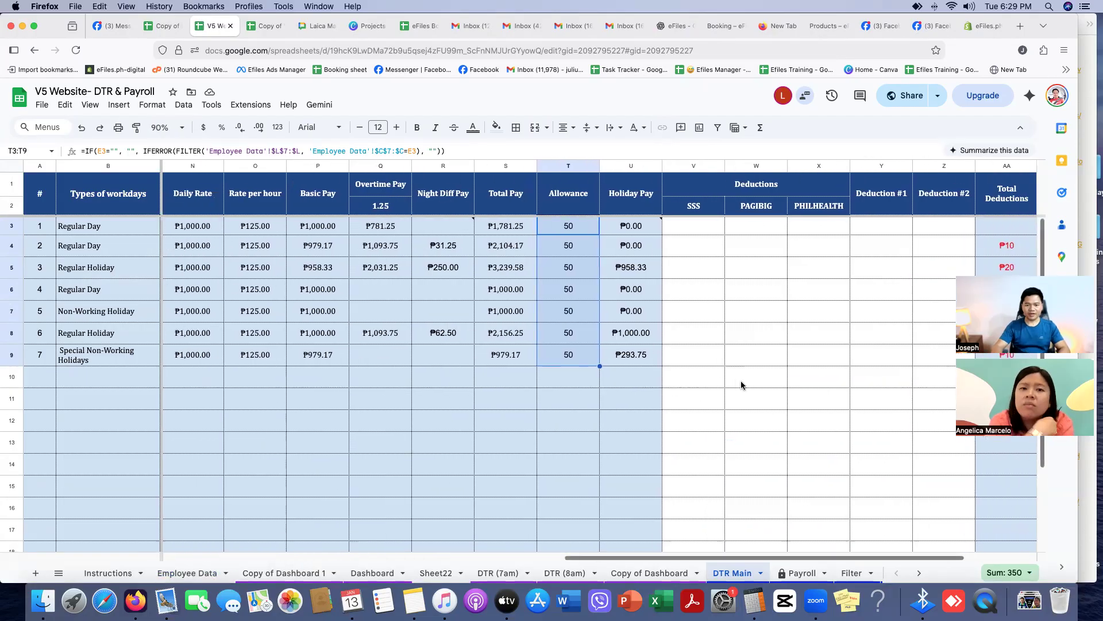
- Review the Holiday Pay of the Regular Day and Non-Working Holiday entries in rows 6 and 7 of DTR Main
{"action": "left_click_drag", "start_coordinate": [12, 292], "coordinate": [11, 355]}
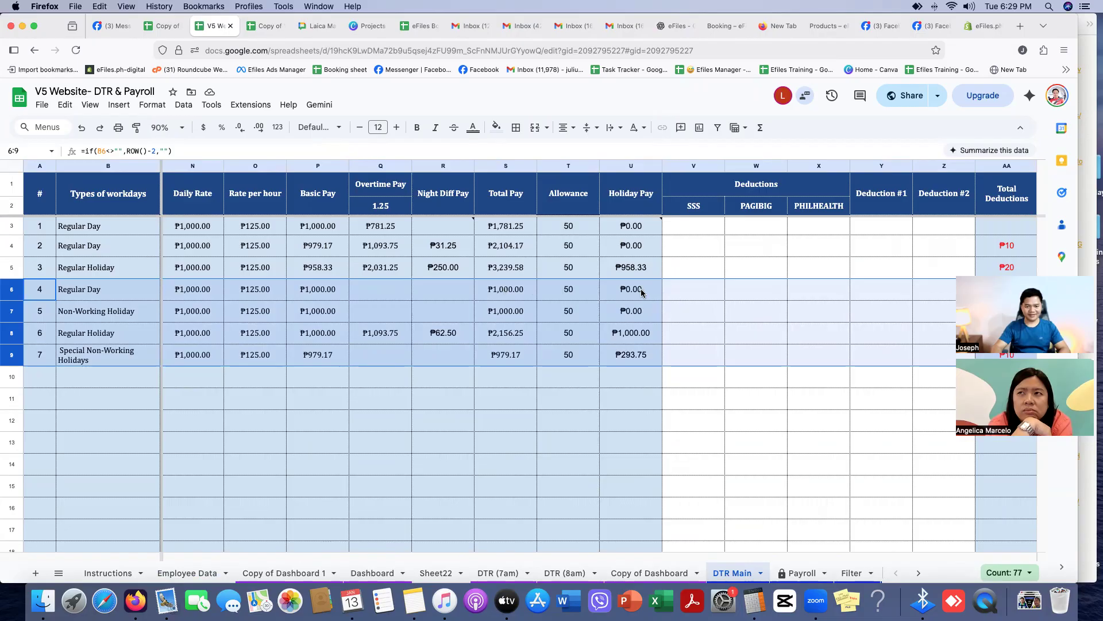
{"action": "left_click", "coordinate": [628, 168]}
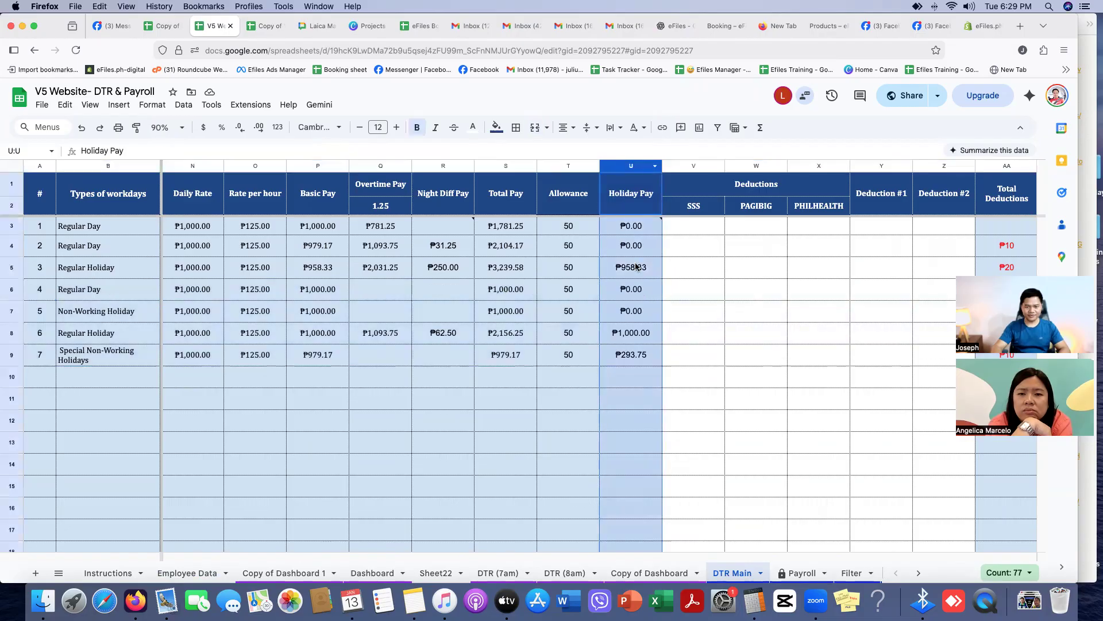
{"action": "left_click", "coordinate": [636, 294]}
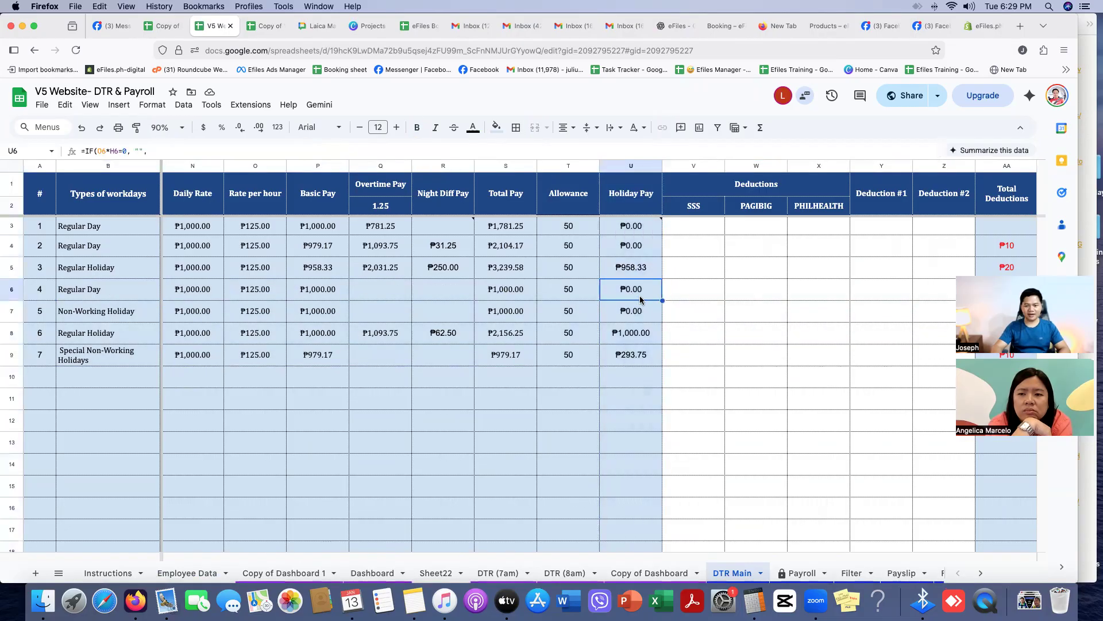
{"action": "left_click", "coordinate": [10, 313]}
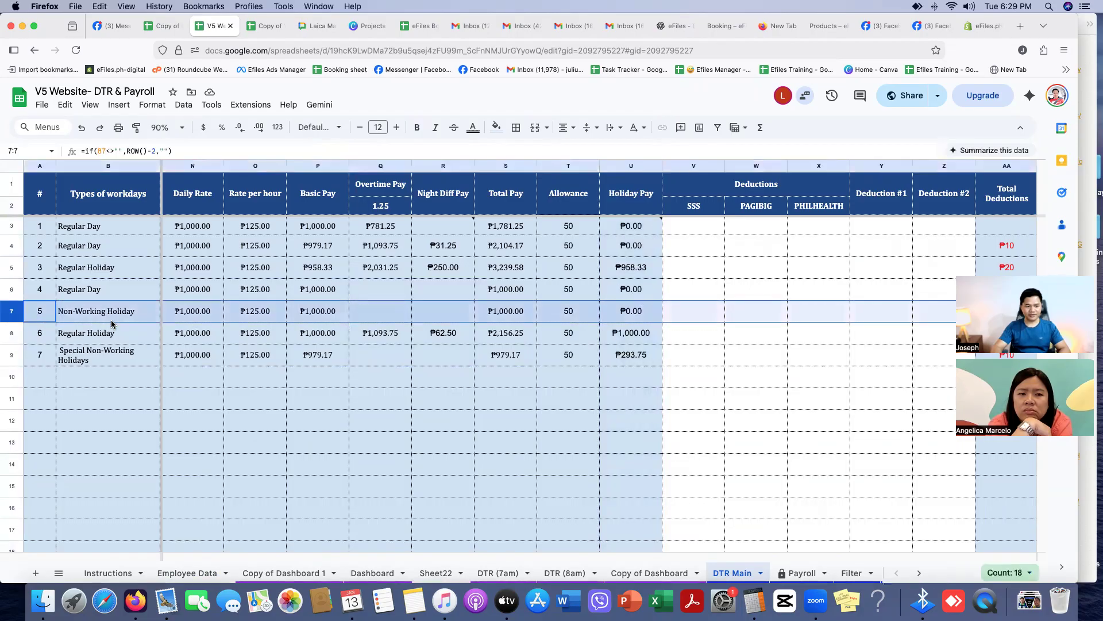
{"action": "left_click", "coordinate": [107, 315]}
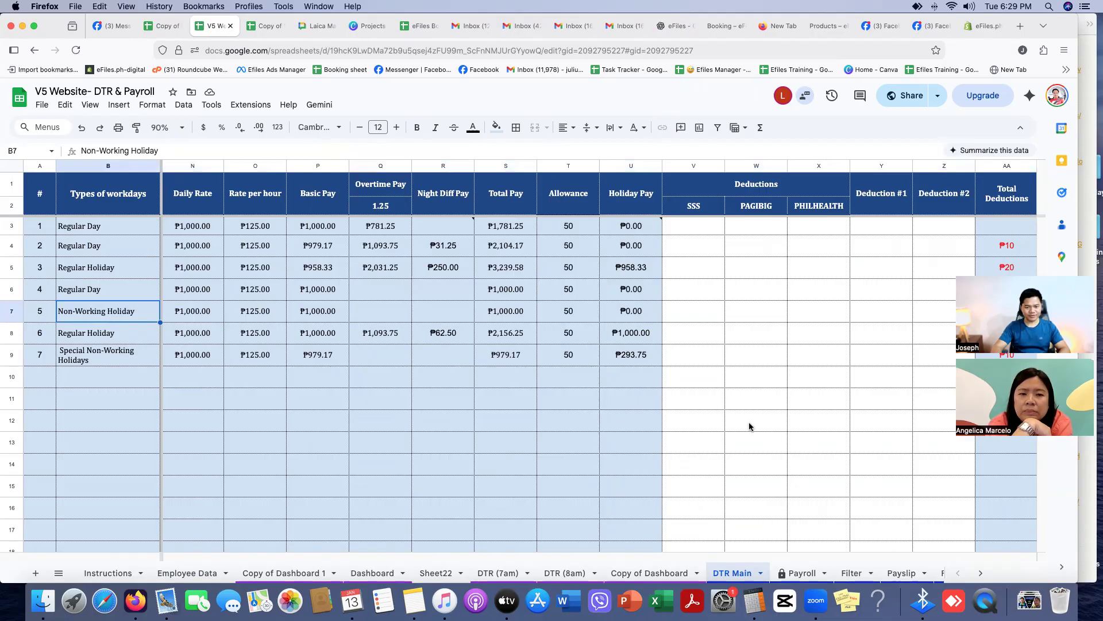
{"action": "left_click", "coordinate": [319, 310]}
{"action": "left_click", "coordinate": [639, 313]}
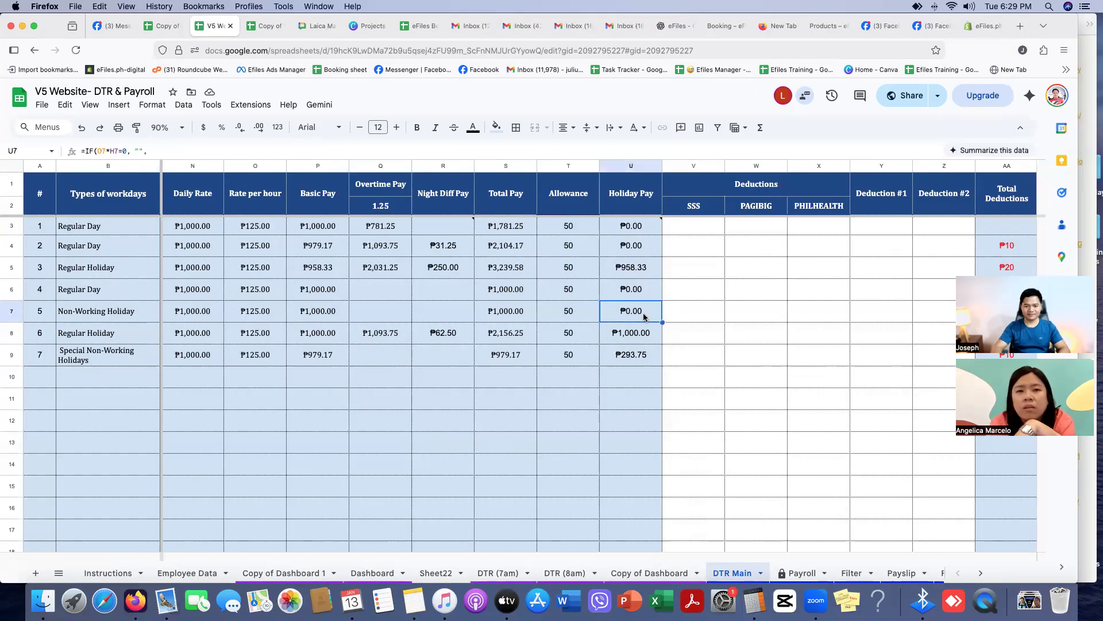
- Compare the Basic Pay and Holiday Pay of the Regular Holiday entry in row 8
{"action": "left_click", "coordinate": [10, 334]}
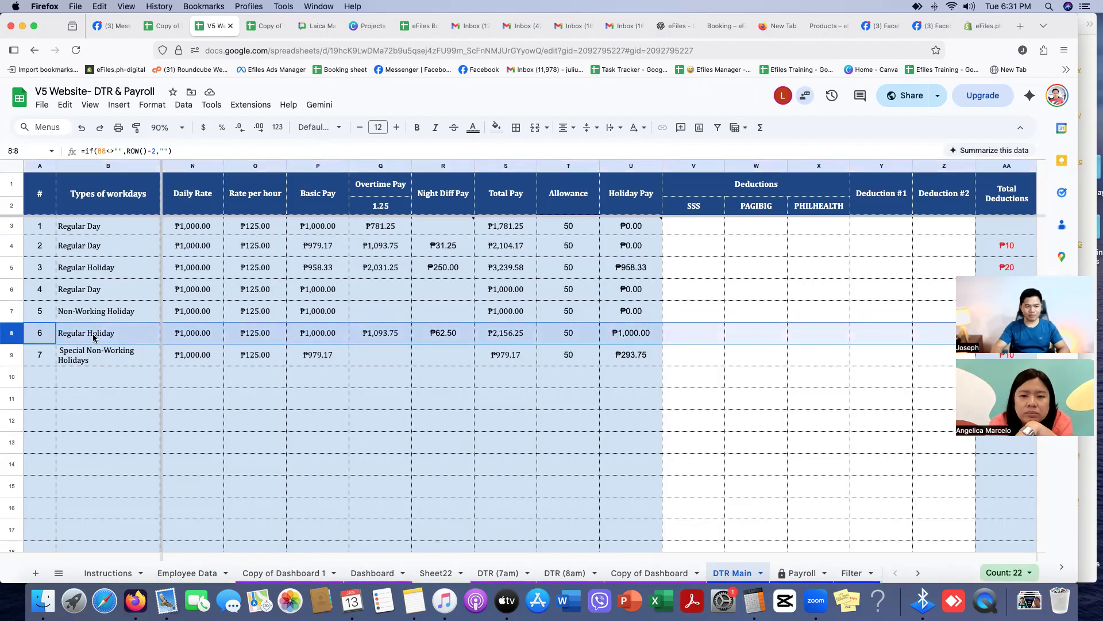
{"action": "left_click", "coordinate": [93, 337]}
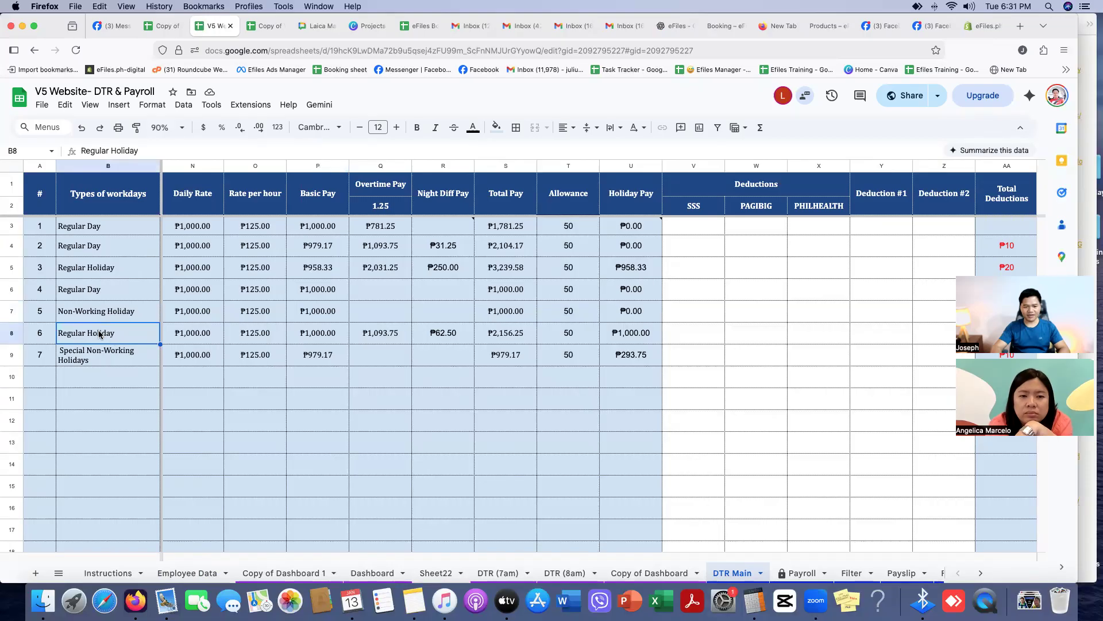
{"action": "left_click", "coordinate": [632, 340]}
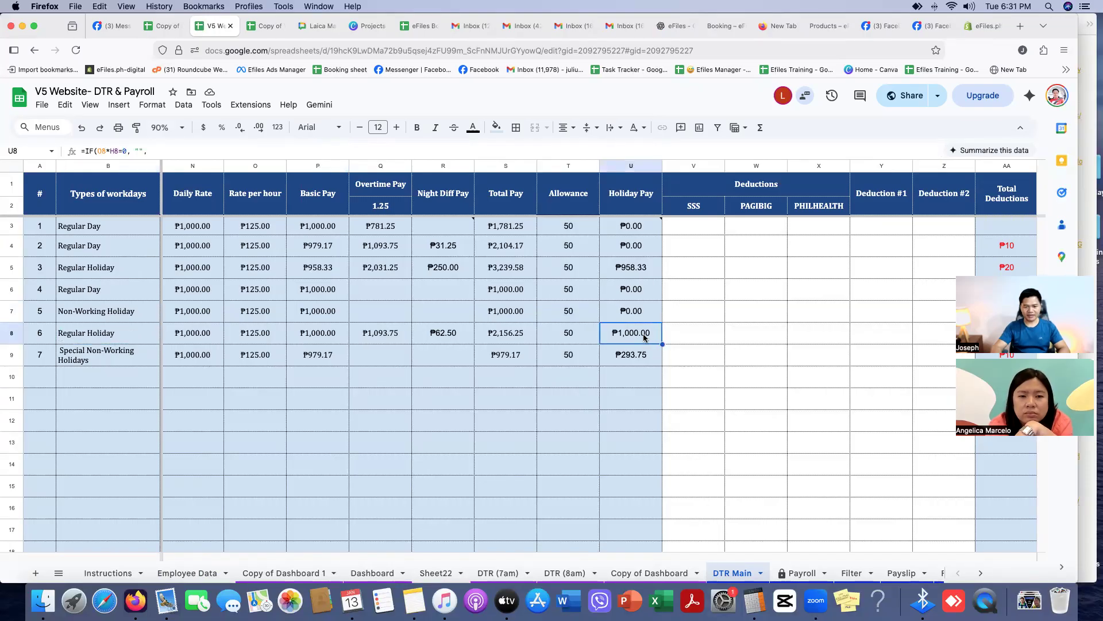
{"action": "left_click", "coordinate": [318, 339]}
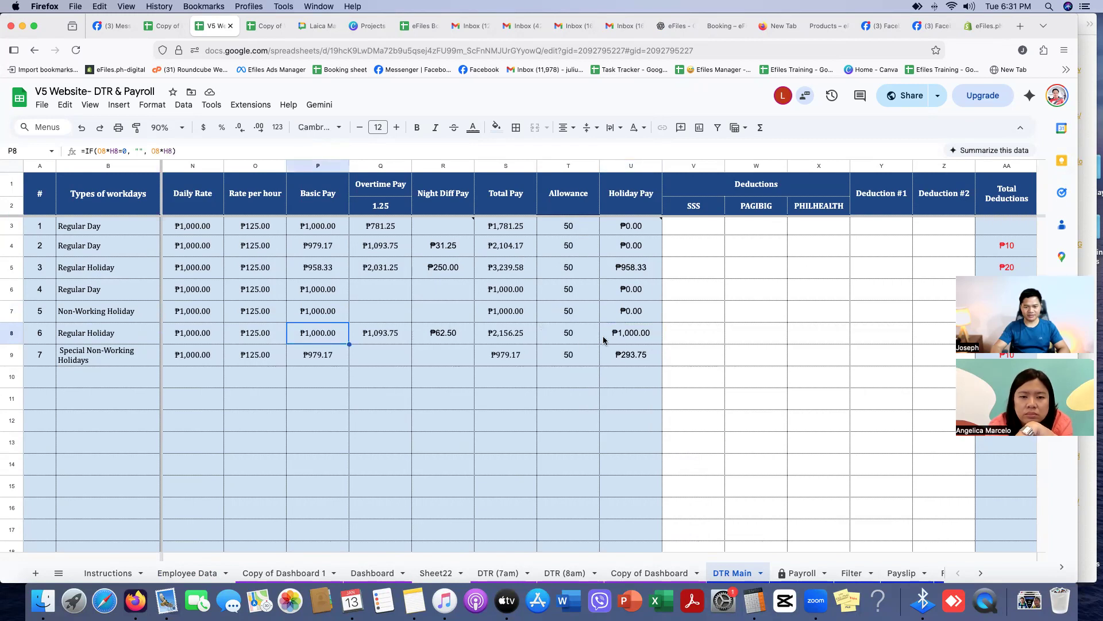
{"action": "left_click", "coordinate": [644, 340]}
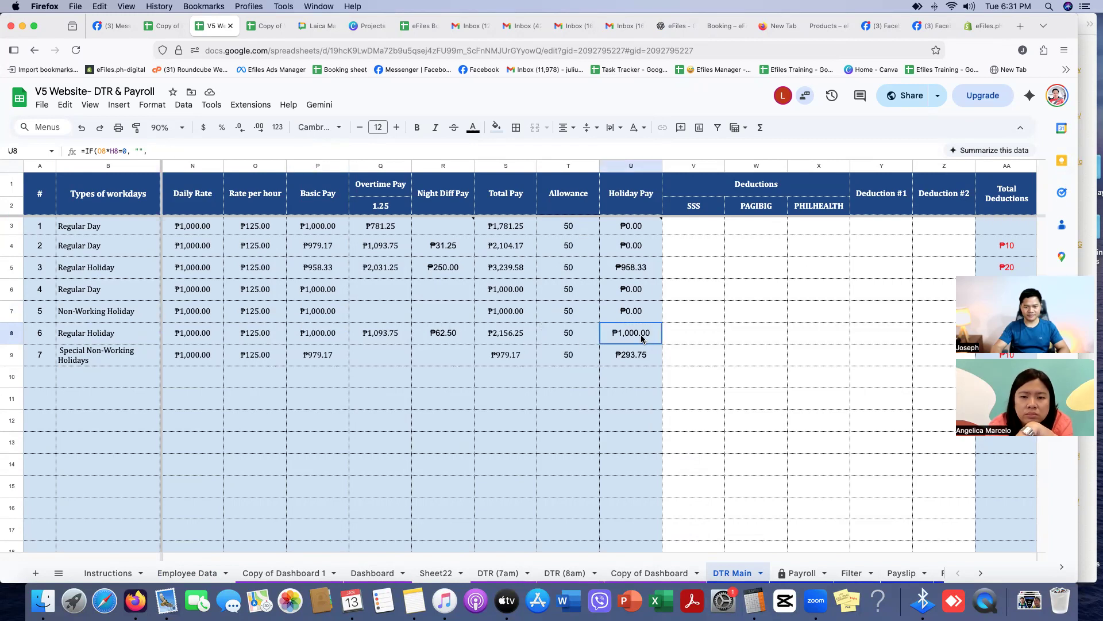
- Examine the Holiday Pay of the Special Non-Working Holidays entry in row 9
{"action": "left_click", "coordinate": [11, 357]}
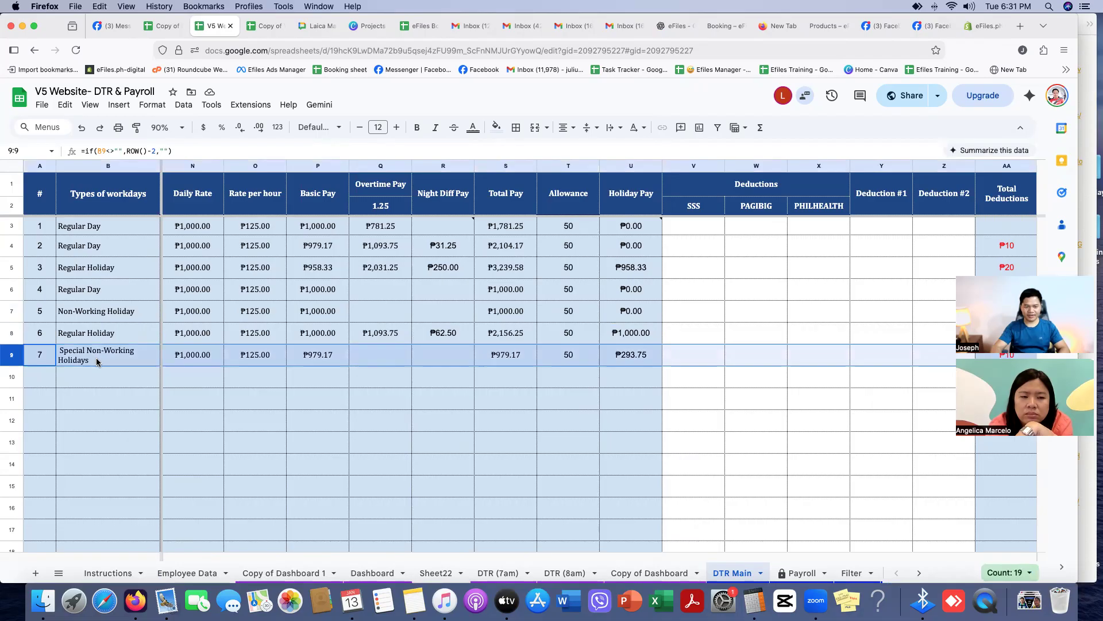
{"action": "scroll", "coordinate": [98, 359], "scroll_direction": "down", "scroll_amount": 1}
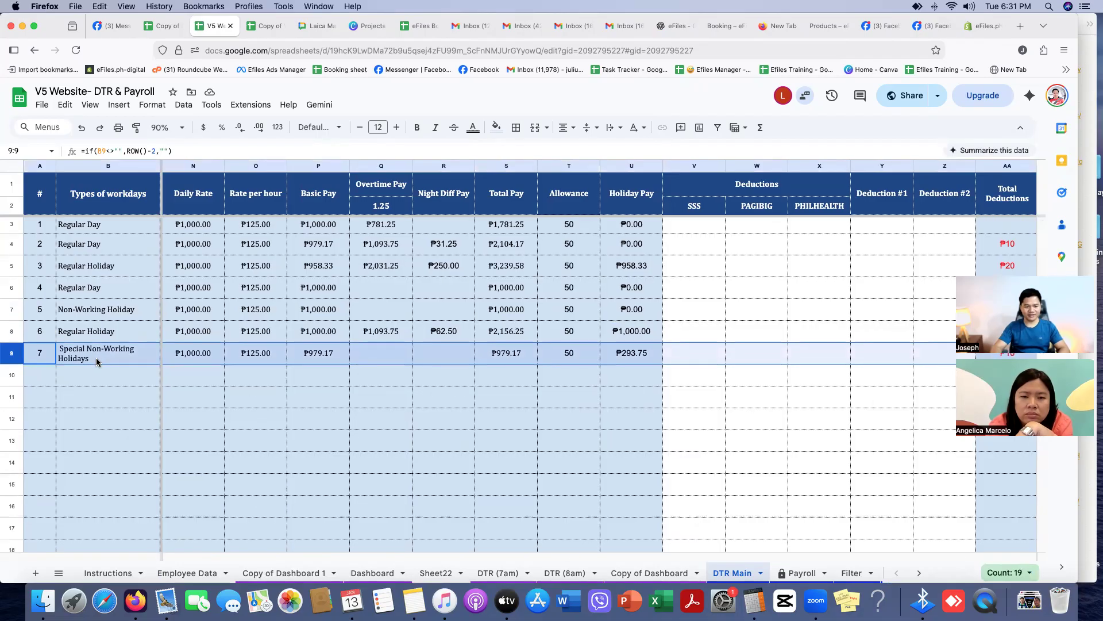
{"action": "left_click", "coordinate": [637, 357]}
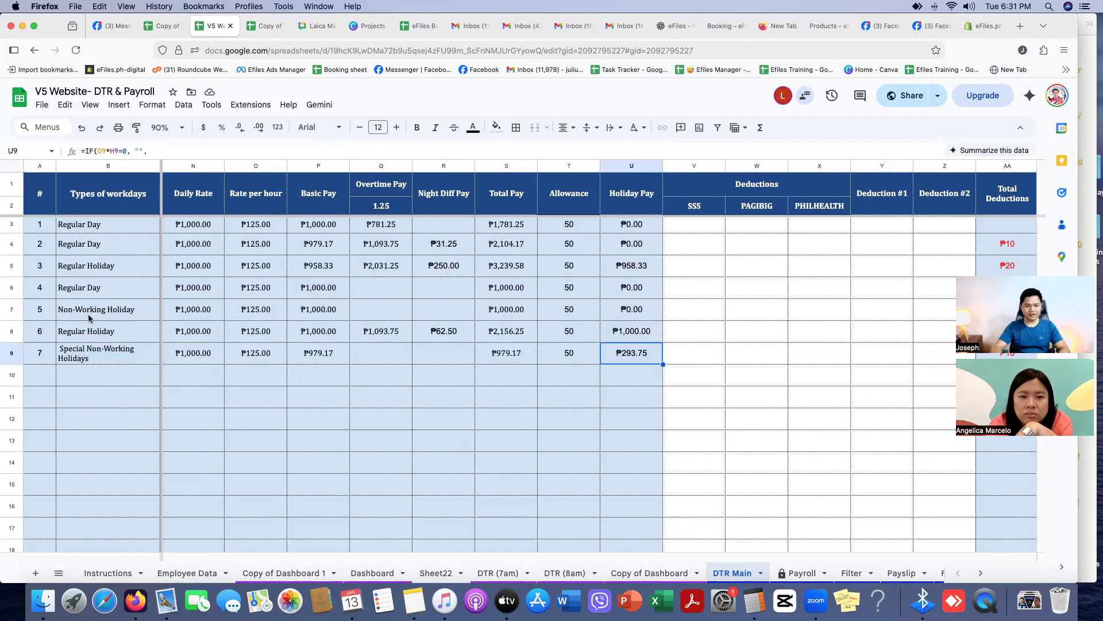
- Change the workday type of entry 4 to Regular Holiday in the DTR (8am) sheet
{"action": "left_click", "coordinate": [12, 288]}
{"action": "scroll", "coordinate": [587, 312], "scroll_direction": "left", "scroll_amount": 1}
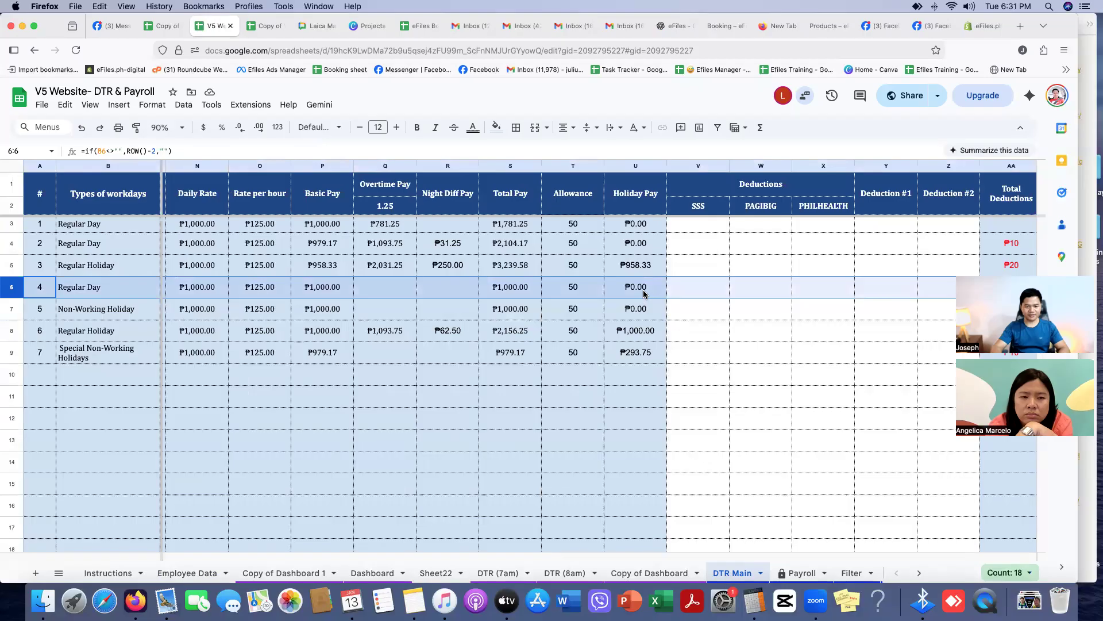
{"action": "left_click", "coordinate": [556, 574]}
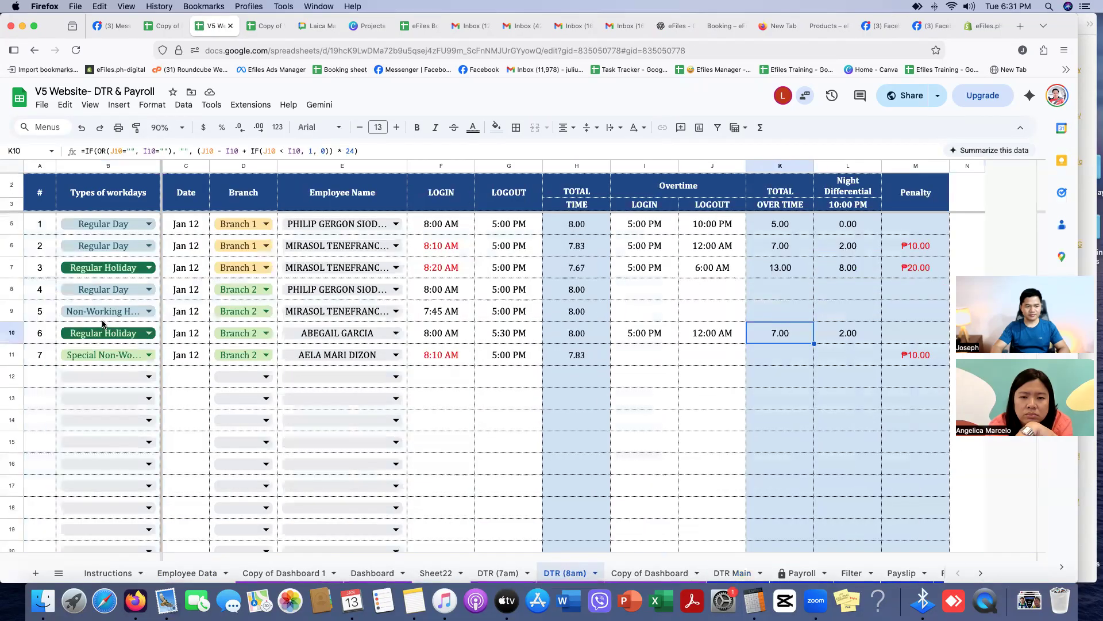
{"action": "left_click", "coordinate": [146, 292]}
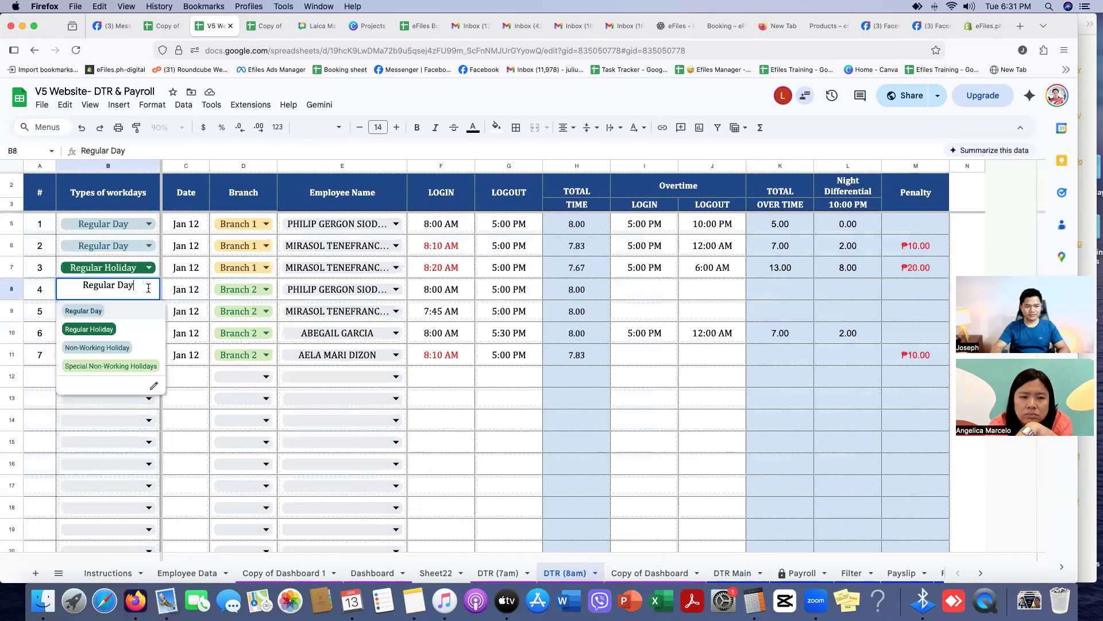
{"action": "left_click", "coordinate": [126, 329]}
- Check how the workday type and Holiday Pay of entry 4 read in DTR Main
{"action": "left_click", "coordinate": [733, 573]}
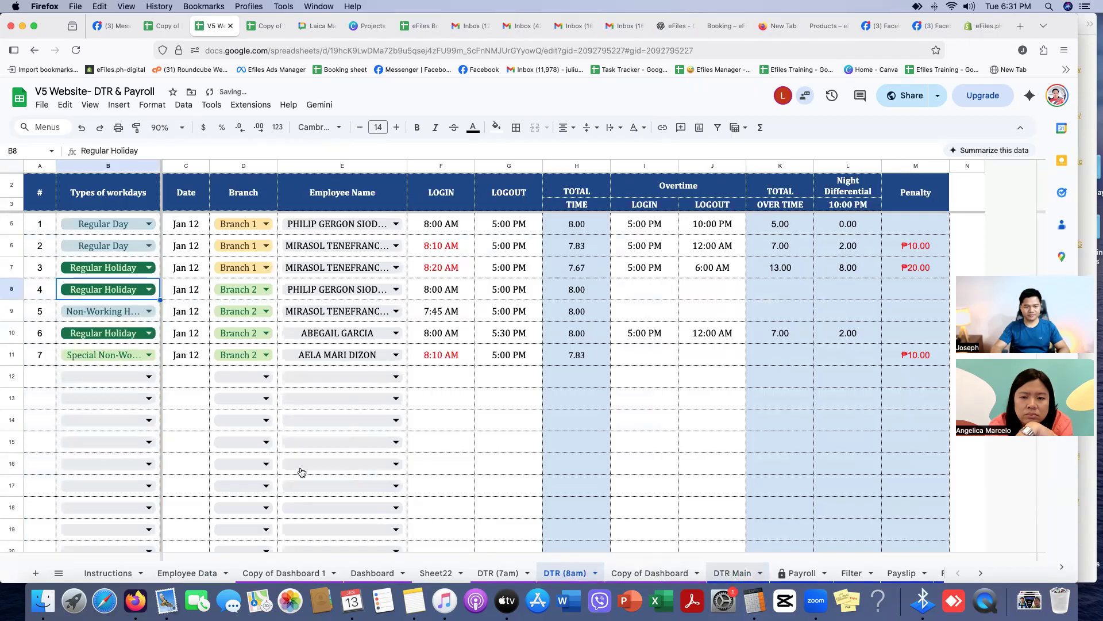
{"action": "left_click", "coordinate": [87, 292]}
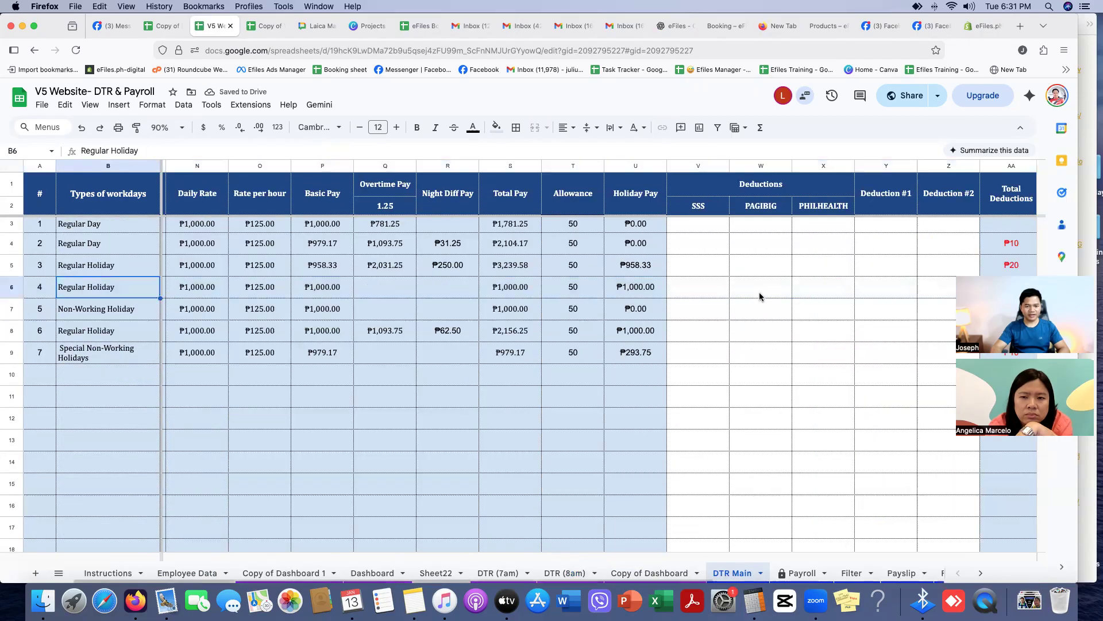
{"action": "left_click", "coordinate": [634, 295]}
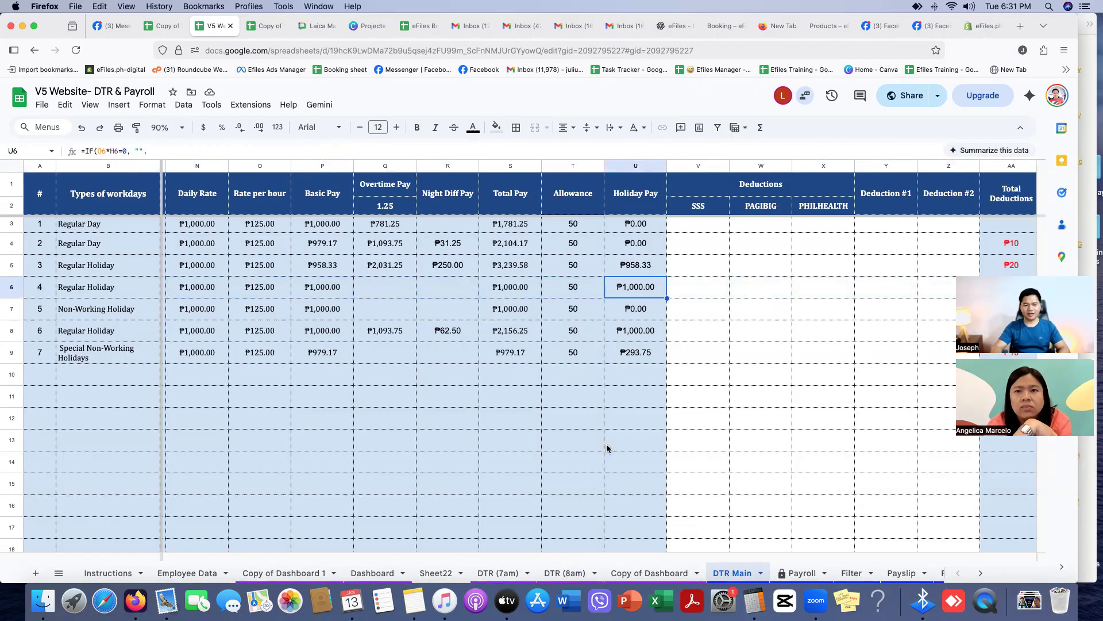
- Set the workday type of entry 4 back to Regular Day in DTR (8am) and return to DTR Main
{"action": "left_click", "coordinate": [565, 573]}
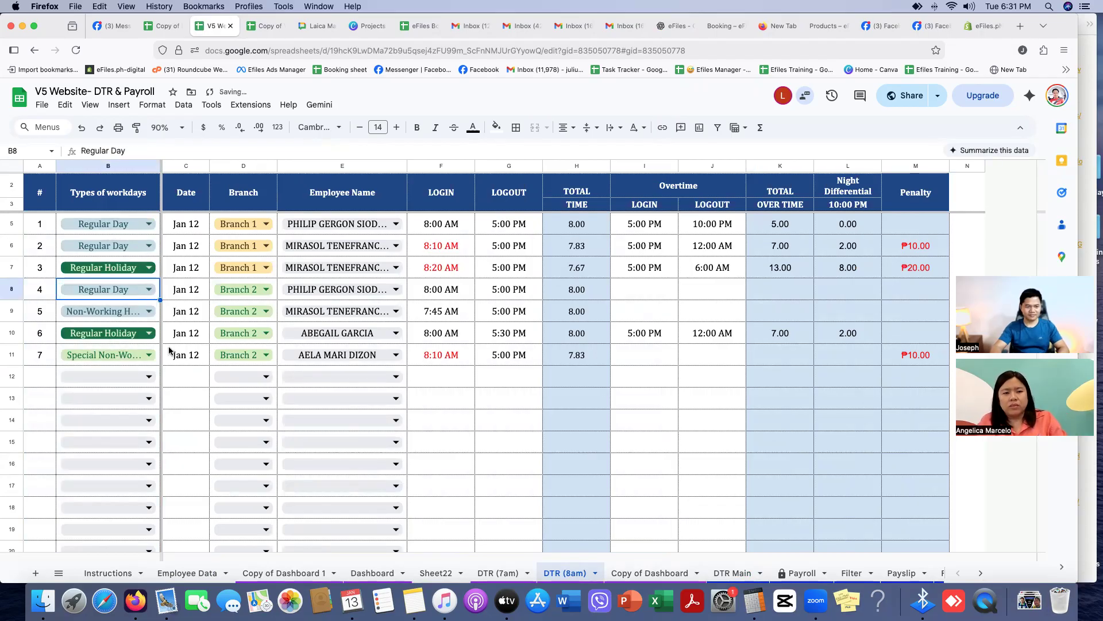
{"action": "left_click", "coordinate": [733, 573]}
{"action": "scroll", "coordinate": [569, 412], "scroll_direction": "right", "scroll_amount": 3}
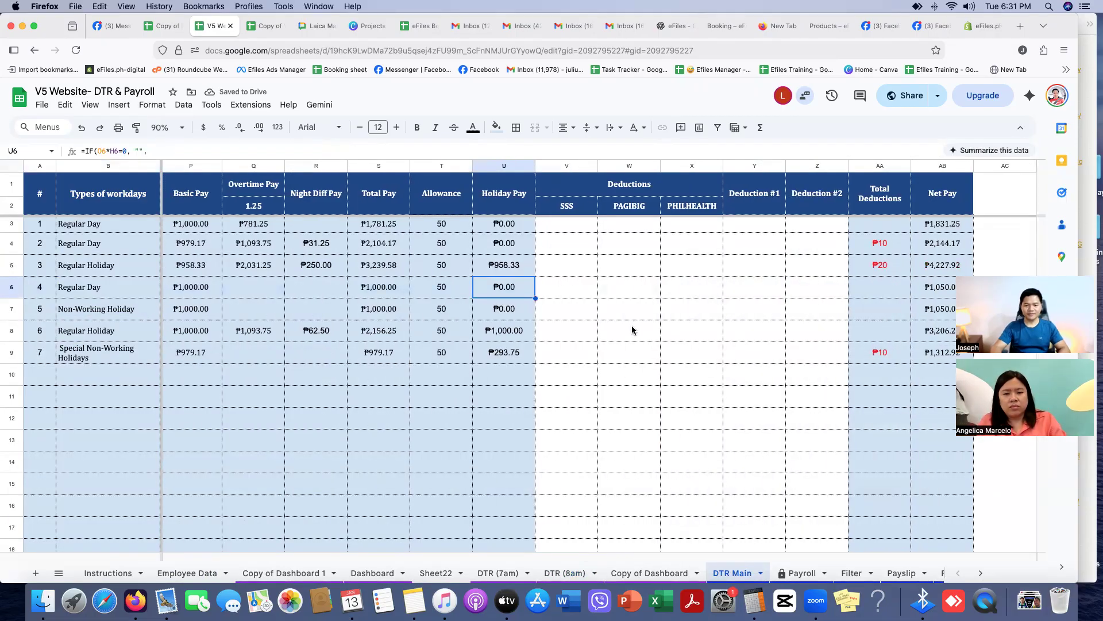
- Select the calculated columns K to U of DTR Main, from row 3 down to the last row, to review them
{"action": "left_click", "coordinate": [560, 250]}
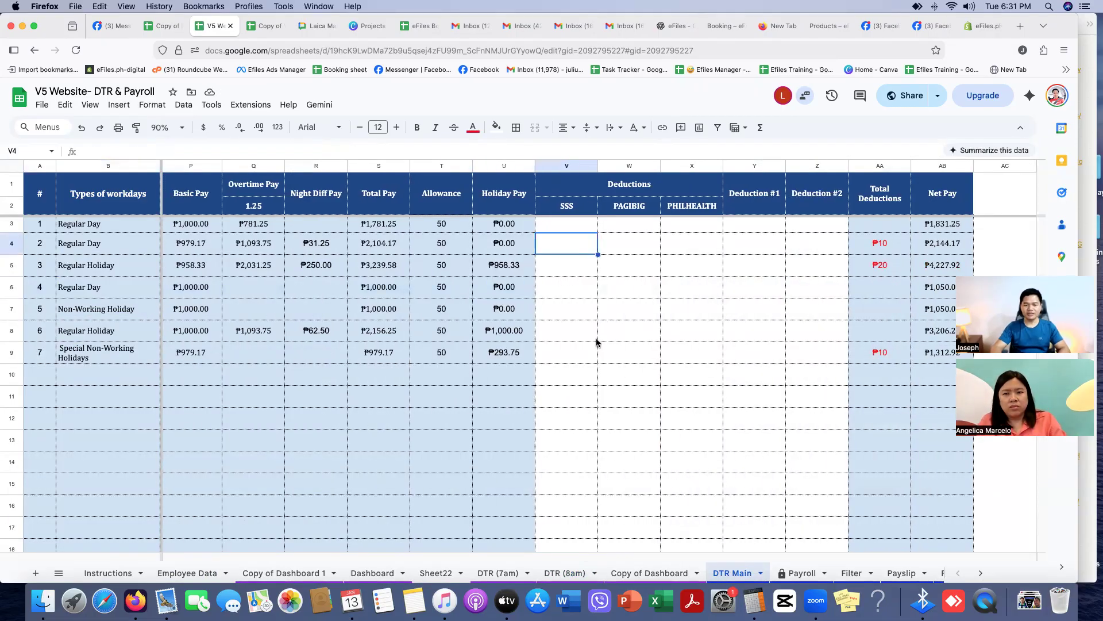
{"action": "scroll", "coordinate": [383, 305], "scroll_direction": "left", "scroll_amount": 5}
{"action": "left_click_drag", "start_coordinate": [172, 223], "coordinate": [841, 505]}
{"action": "scroll", "coordinate": [763, 328], "scroll_direction": "right", "scroll_amount": 5}
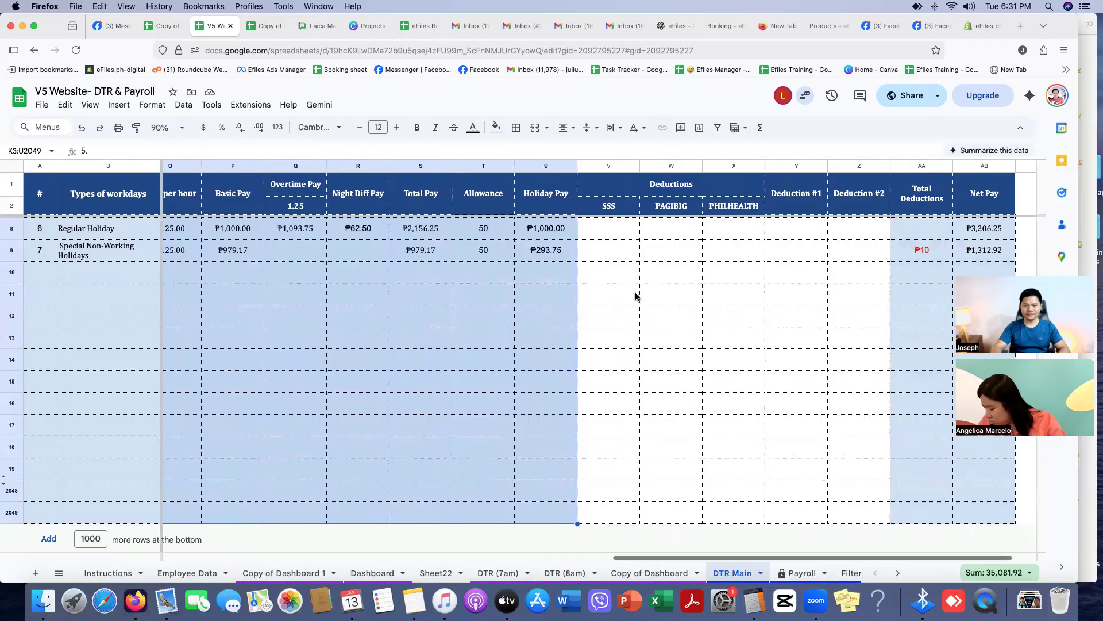
- Review the blank deduction area V3:Z17, going through SSS, PAGIBIG, PHILHEALTH, Deduction #1 and Deduction #2 in row 3
{"action": "scroll", "coordinate": [635, 295], "scroll_direction": "up", "scroll_amount": 3}
{"action": "scroll", "coordinate": [684, 305], "scroll_direction": "right", "scroll_amount": 1}
{"action": "left_click_drag", "start_coordinate": [568, 230], "coordinate": [807, 528]}
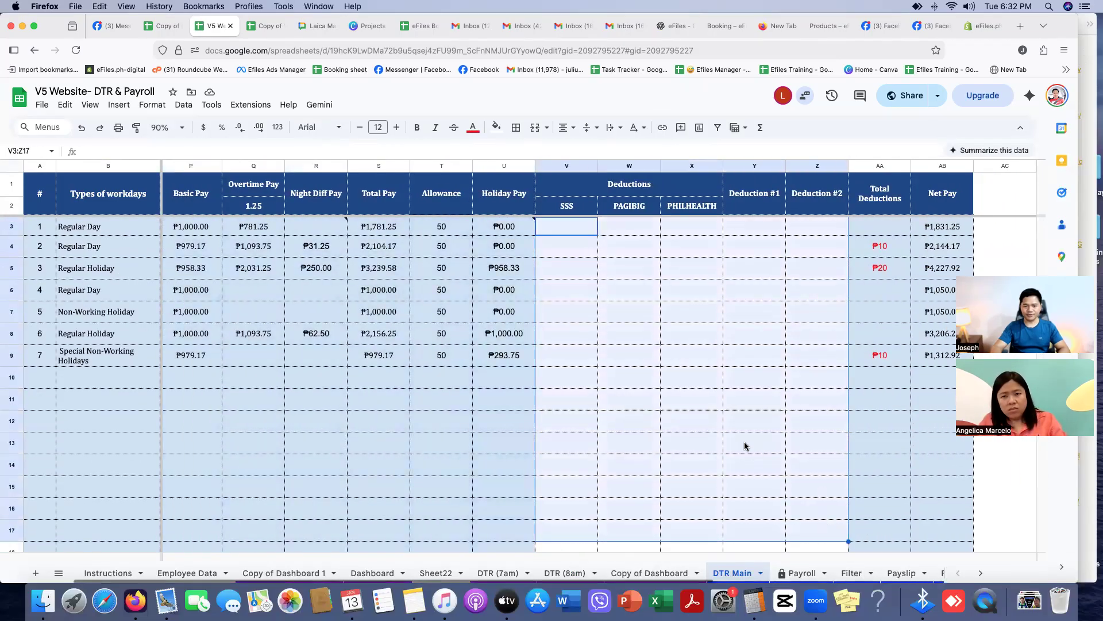
{"action": "left_click", "coordinate": [575, 232]}
{"action": "left_click", "coordinate": [626, 227]}
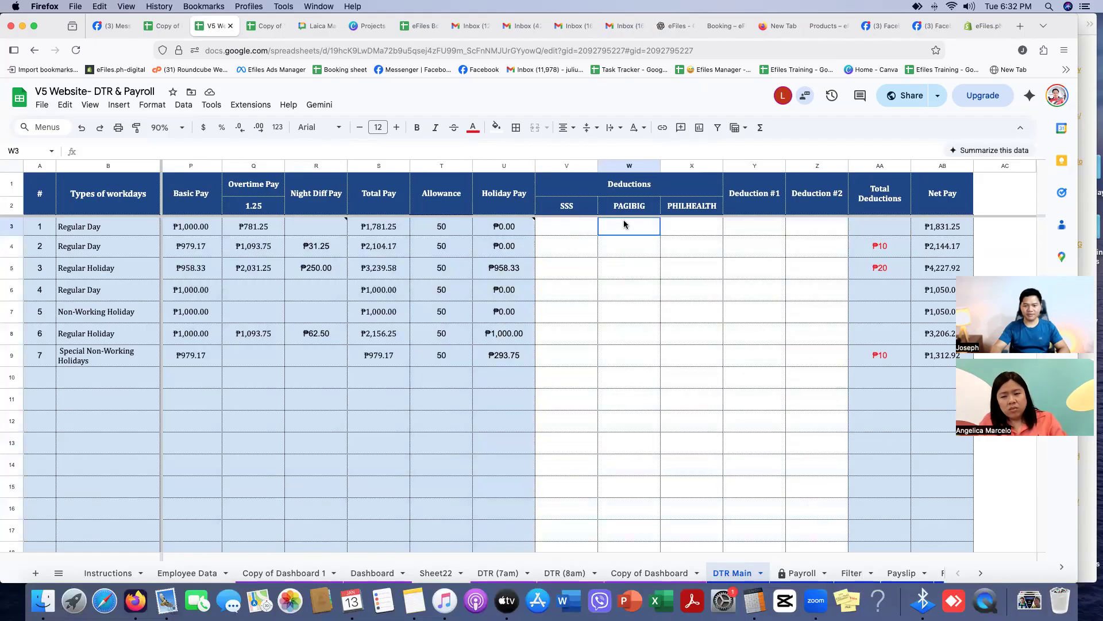
{"action": "left_click", "coordinate": [687, 232]}
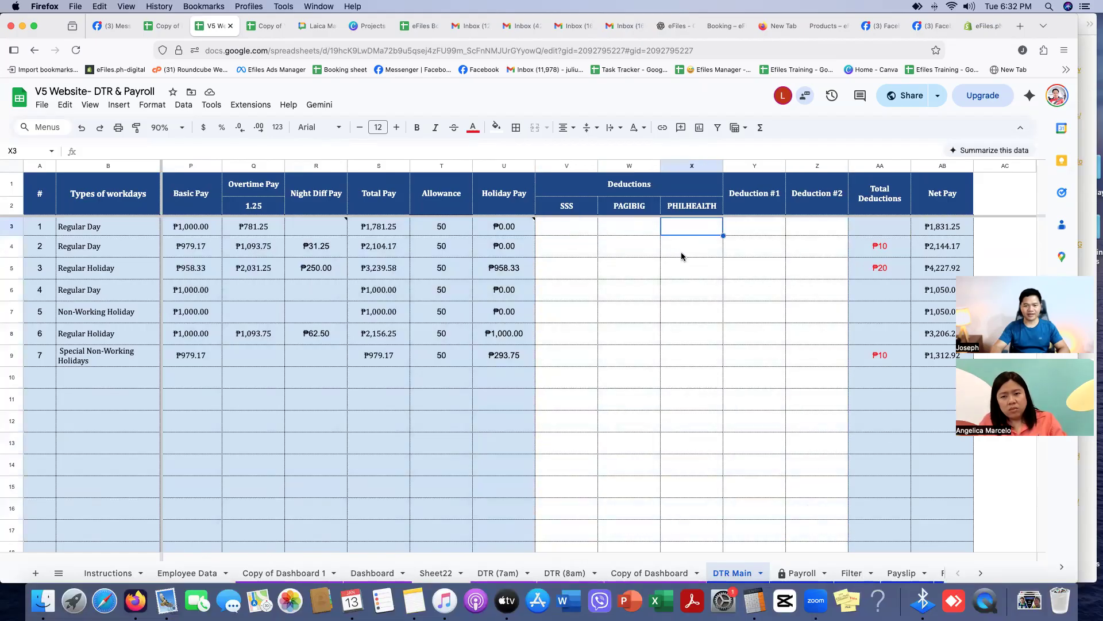
{"action": "left_click", "coordinate": [751, 230]}
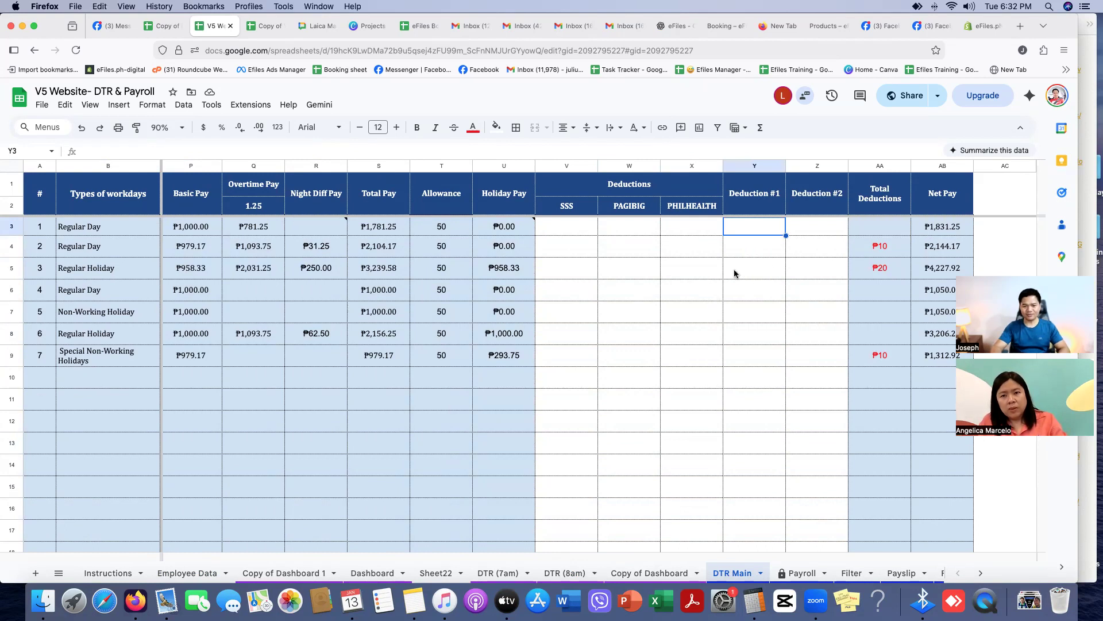
{"action": "left_click", "coordinate": [807, 230]}
{"action": "scroll", "coordinate": [746, 278], "scroll_direction": "left", "scroll_amount": 1}
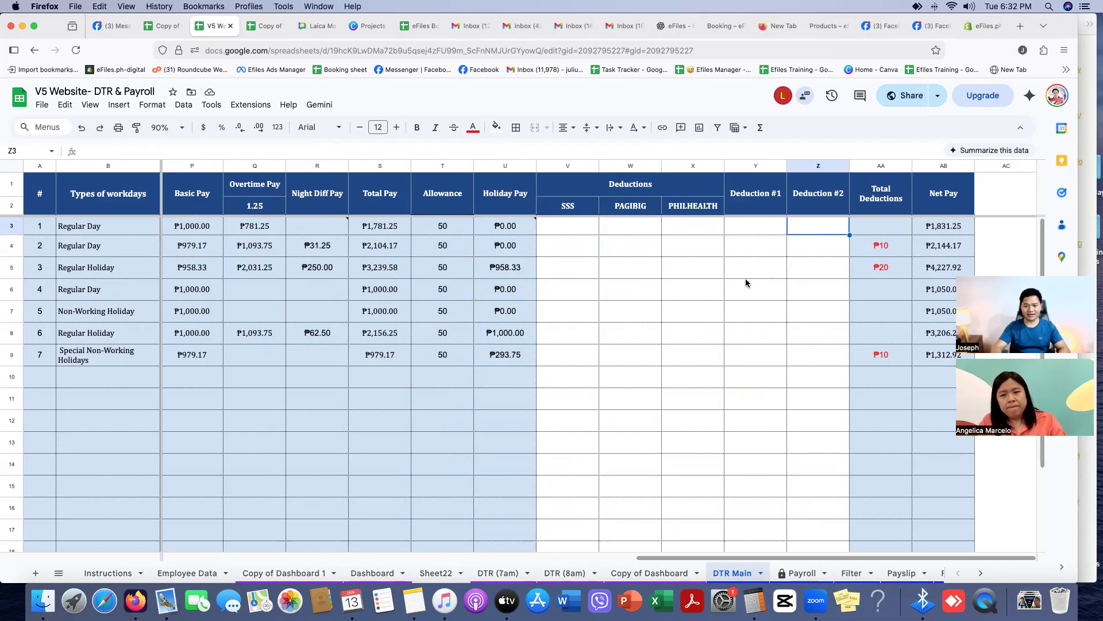
- Enter 500 as Deduction #2 for entry 1 and select that row's Total Deductions cell
{"action": "type", "text": "500"}
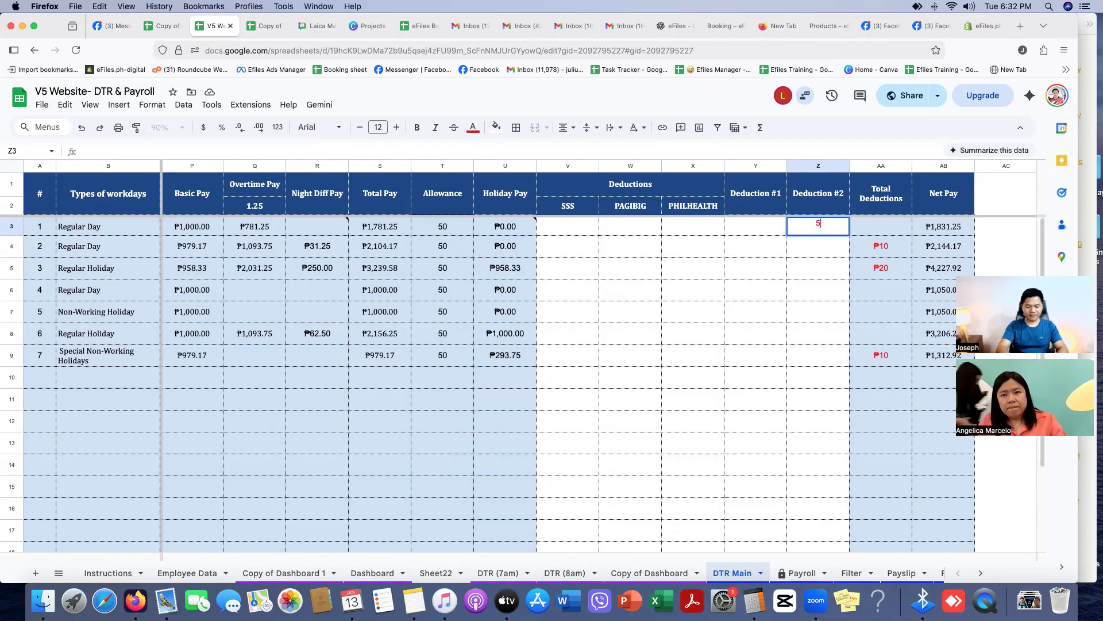
{"action": "key", "text": "Return"}
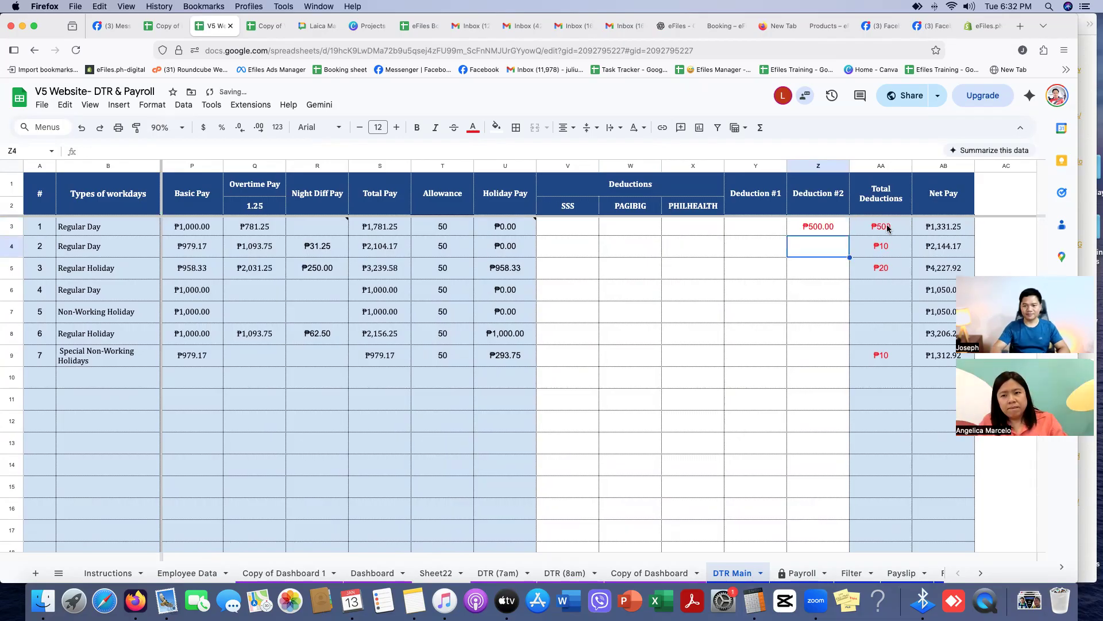
{"action": "left_click", "coordinate": [886, 236]}
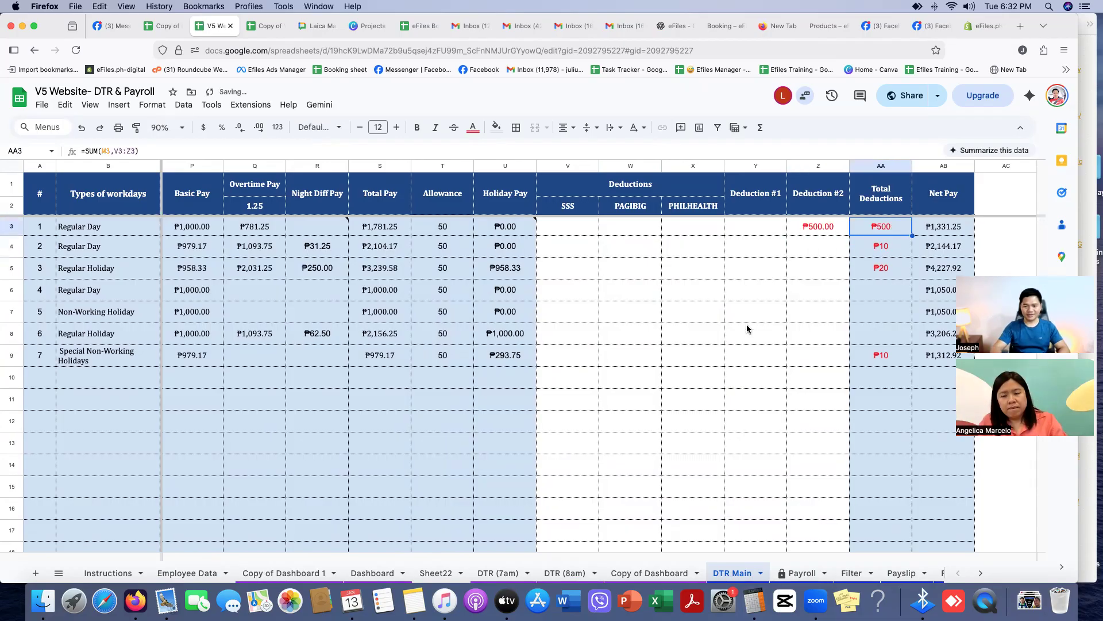
- Inspect the Net Pay formula of entry 1, tracing its Total Pay, Allowance, Holiday Pay and Total Deductions references
{"action": "left_click", "coordinate": [940, 228]}
{"action": "key", "text": "super+shift+Down"}
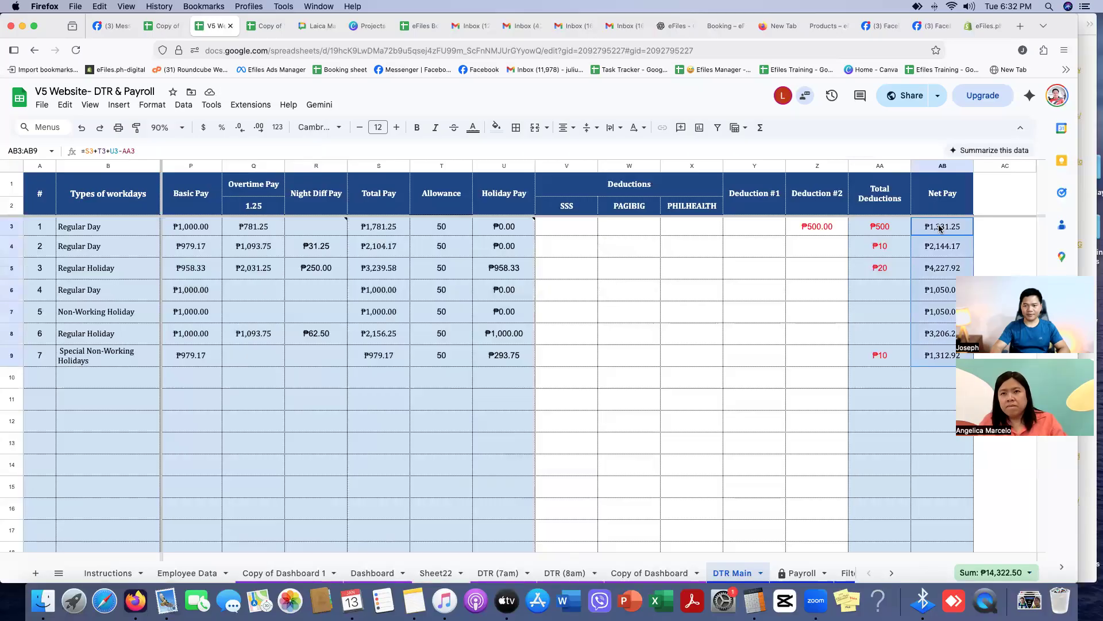
{"action": "double_click", "coordinate": [940, 228]}
{"action": "scroll", "coordinate": [436, 270], "scroll_direction": "left", "scroll_amount": 1}
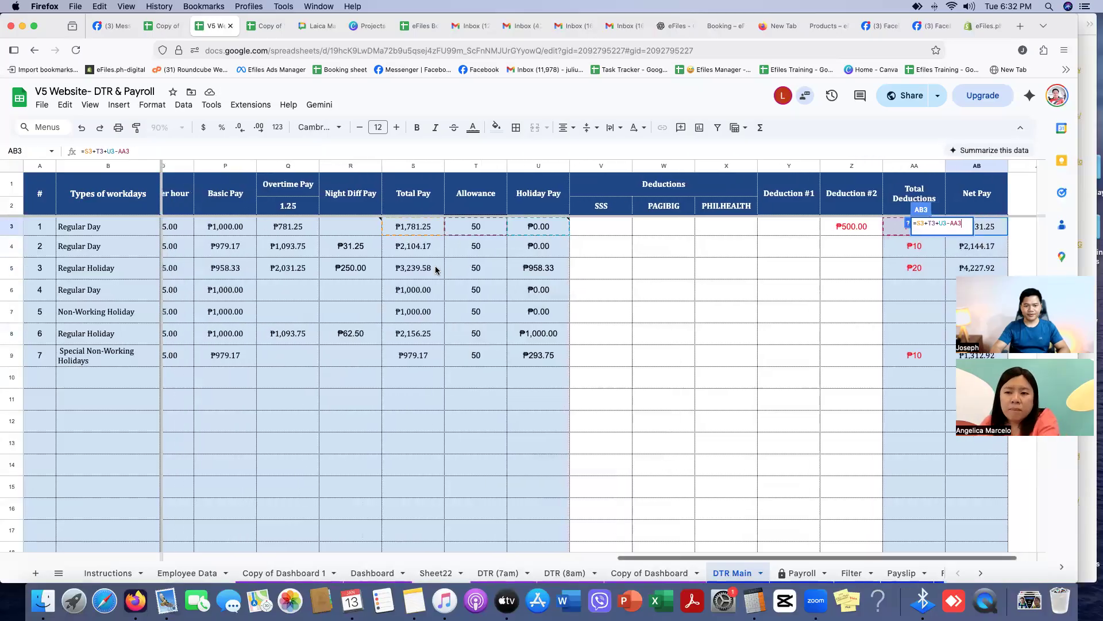
{"action": "mouse_move", "coordinate": [536, 234]}
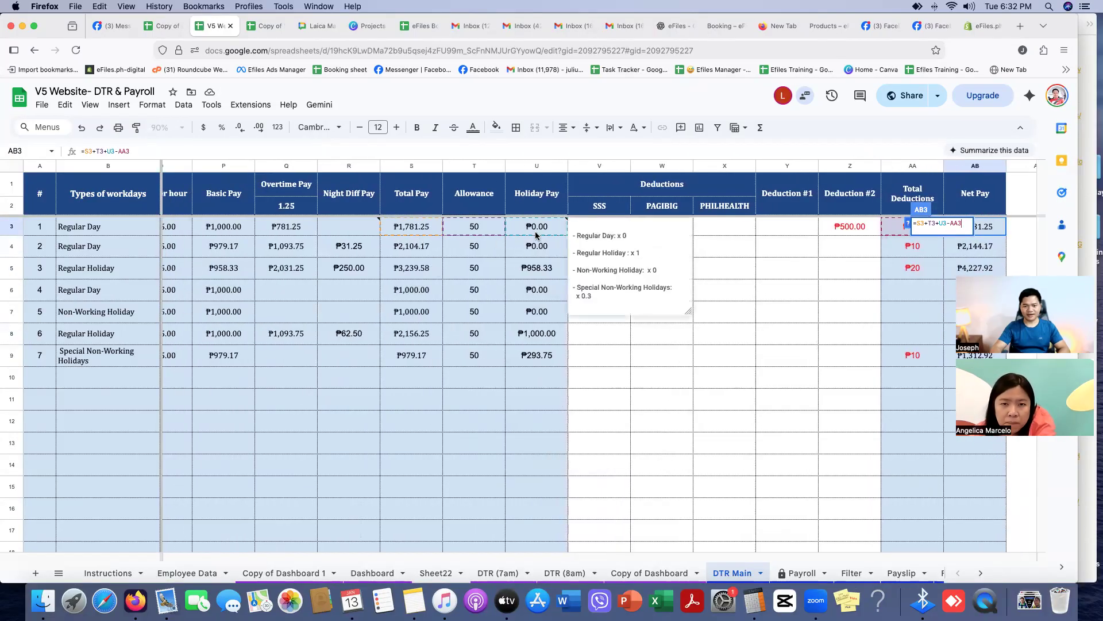
{"action": "scroll", "coordinate": [535, 235], "scroll_direction": "right", "scroll_amount": 1}
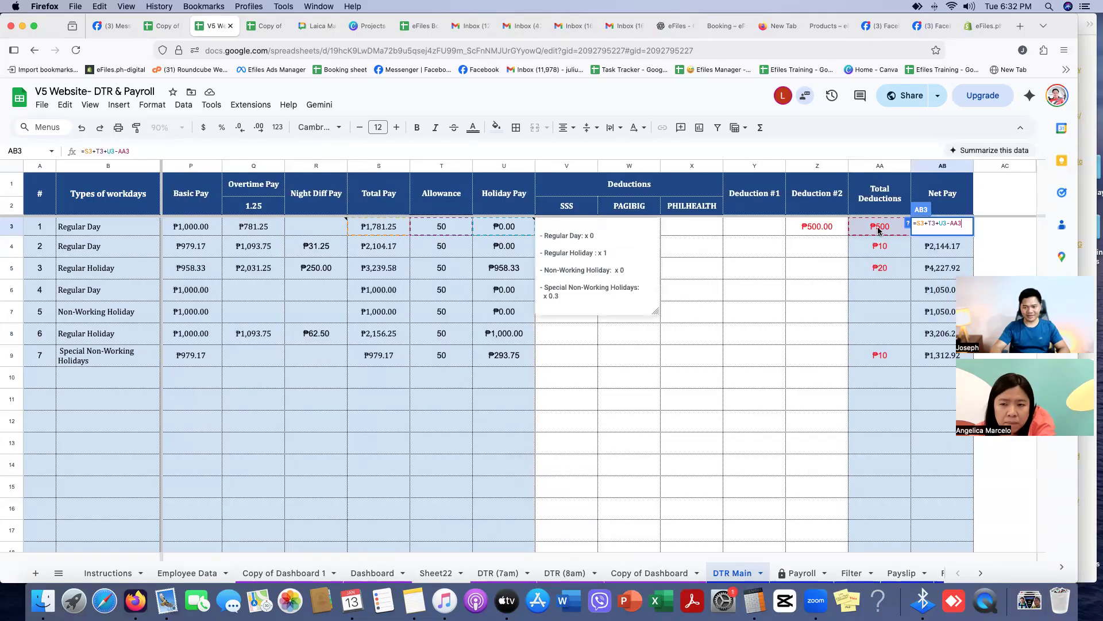
{"action": "key", "text": "Escape"}
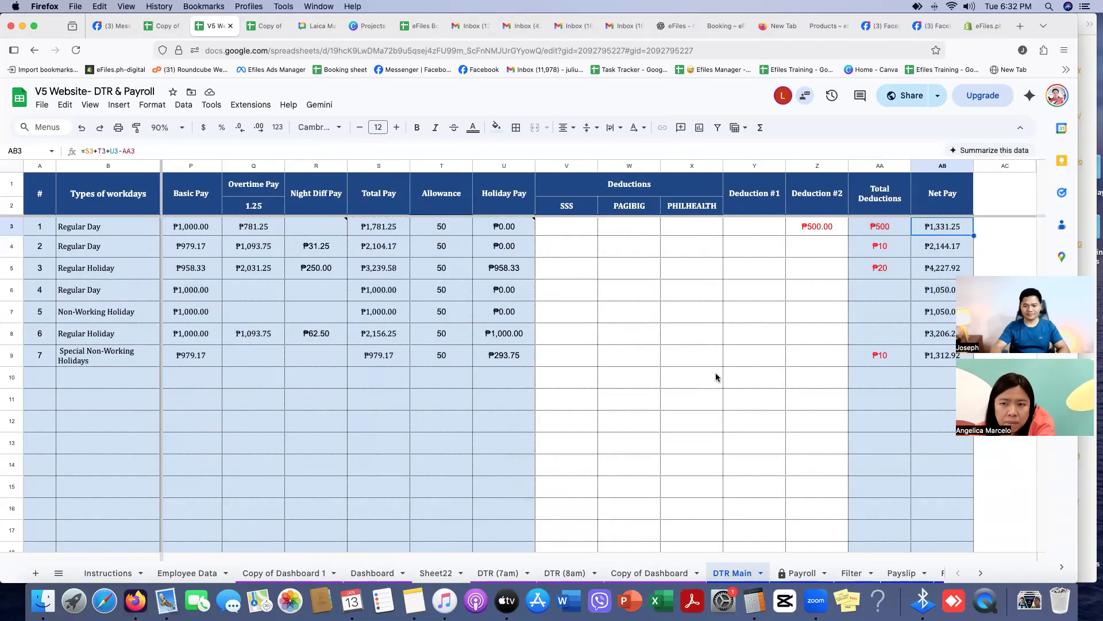
- Move the Filter sheet directly after DTR Main, before Payroll, and return to the first columns of DTR Main
{"action": "scroll", "coordinate": [733, 572], "scroll_direction": "right", "scroll_amount": 3}
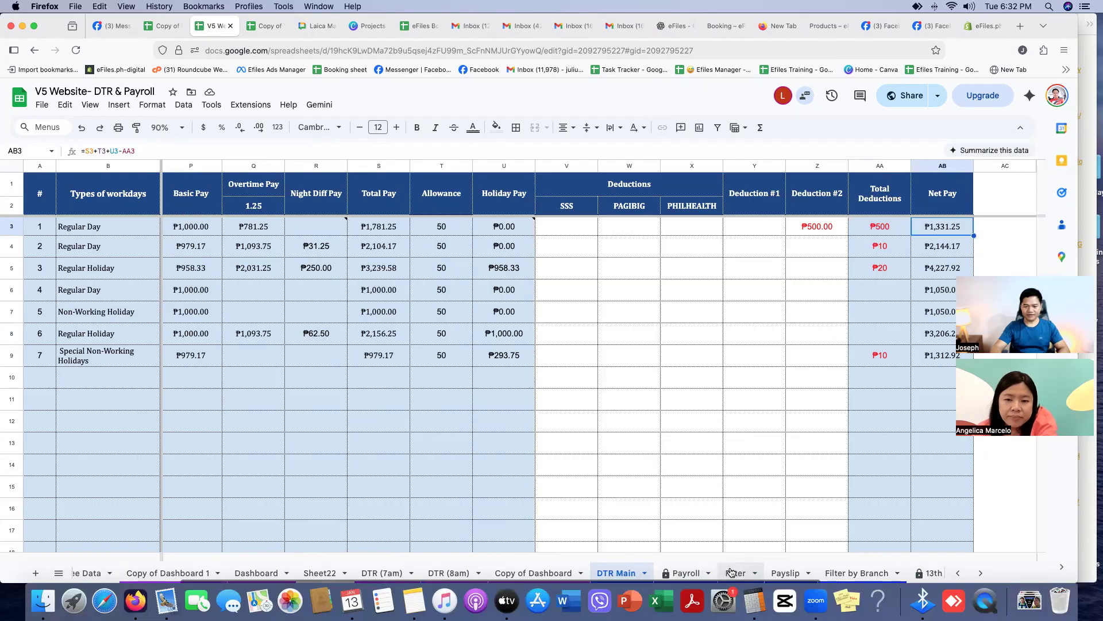
{"action": "left_click_drag", "start_coordinate": [735, 577], "coordinate": [673, 576]}
{"action": "left_click", "coordinate": [618, 573]}
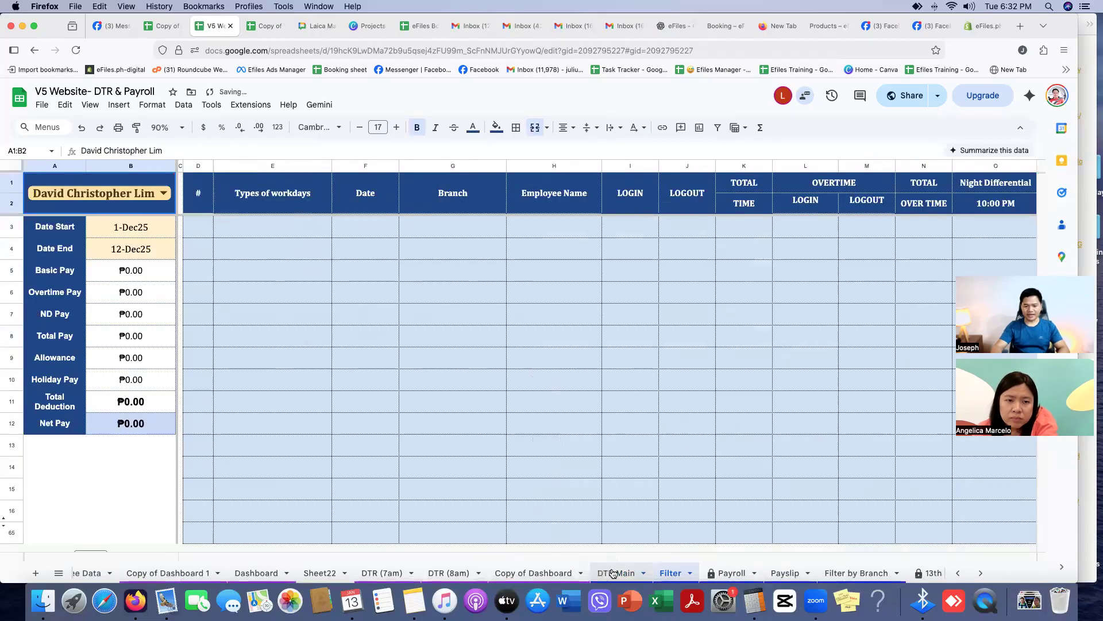
{"action": "scroll", "coordinate": [426, 384], "scroll_direction": "left", "scroll_amount": 10}
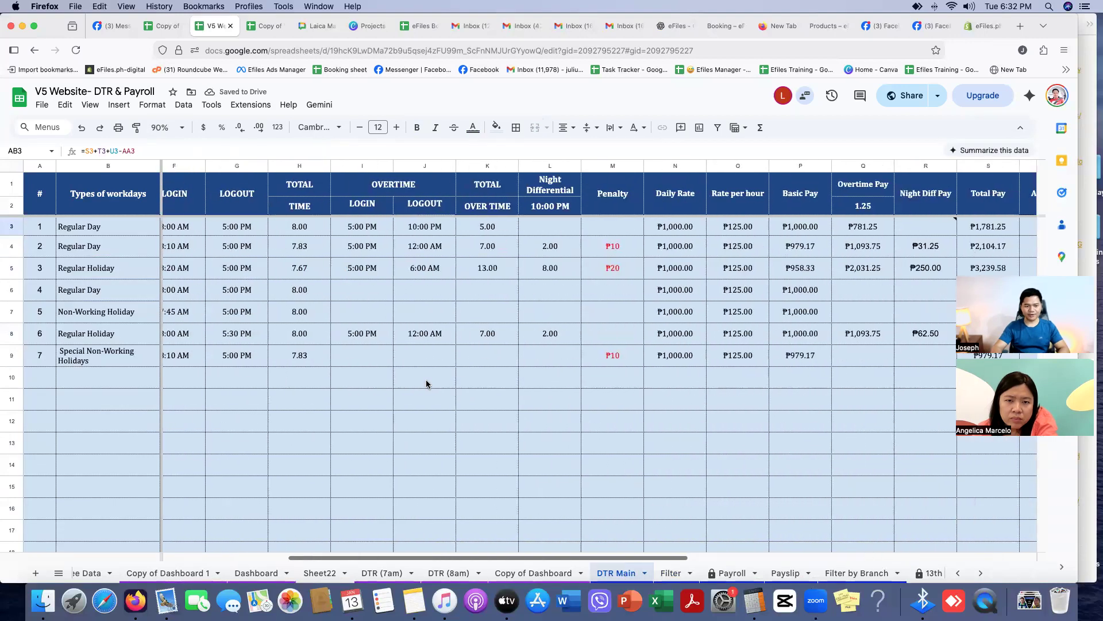
{"action": "scroll", "coordinate": [426, 384], "scroll_direction": "left", "scroll_amount": 2}
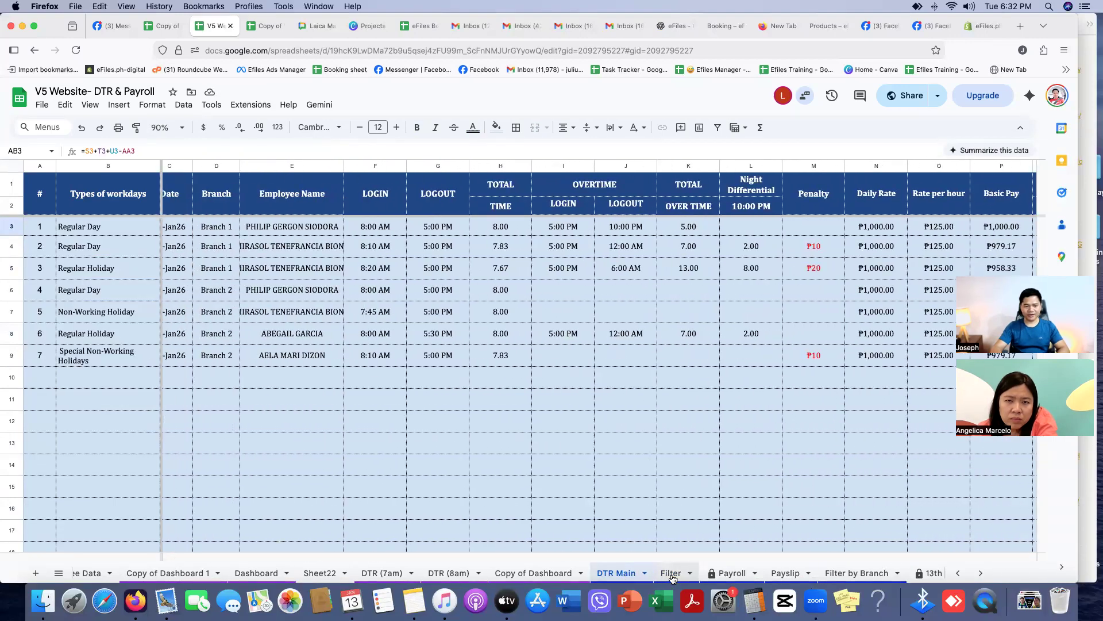
- Choose the first listed employee in the name selector of the Filter sheet
{"action": "left_click", "coordinate": [671, 573]}
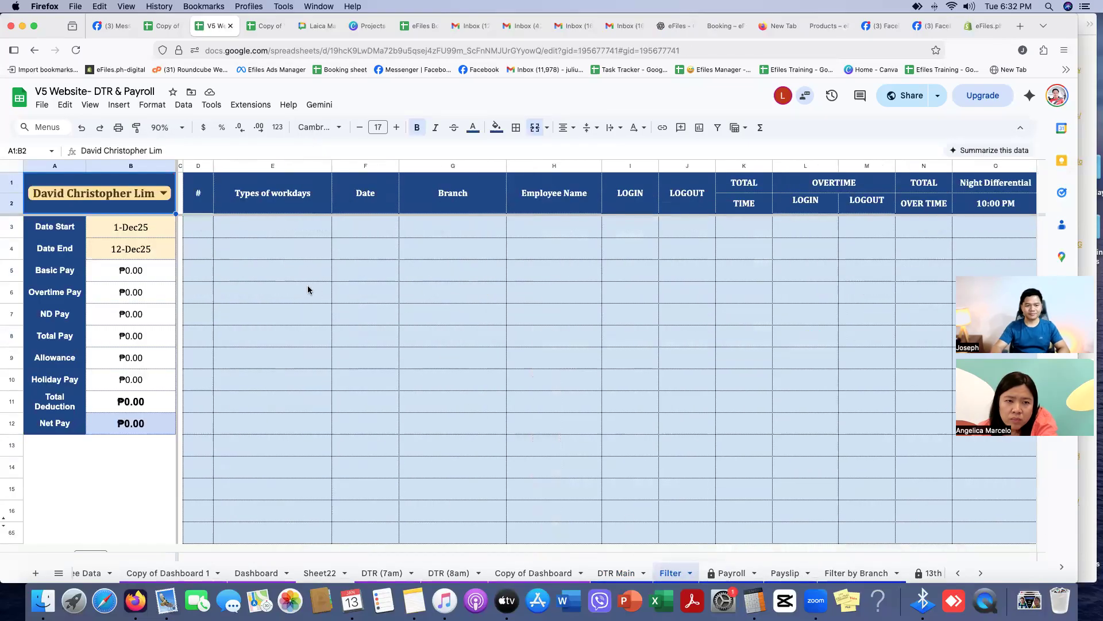
{"action": "mouse_move", "coordinate": [165, 196]}
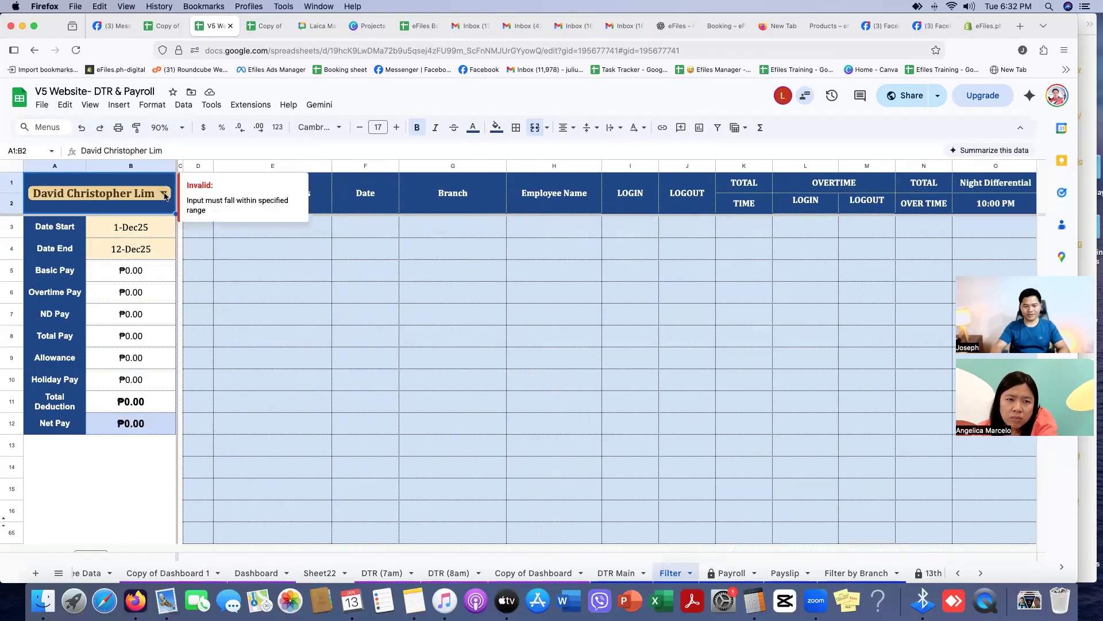
{"action": "left_click", "coordinate": [165, 196]}
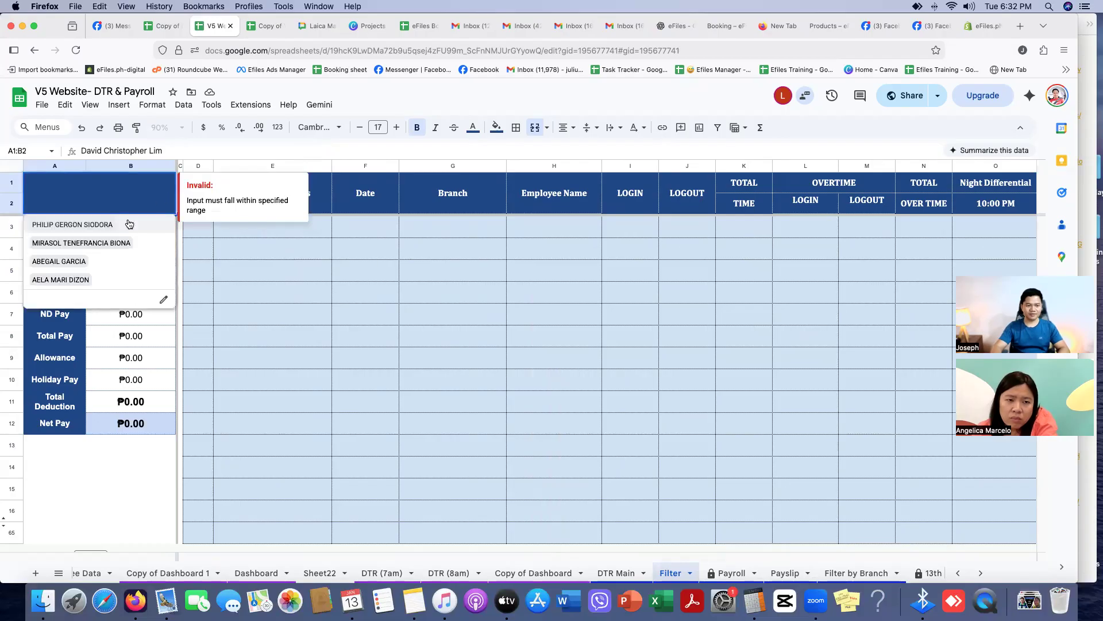
{"action": "left_click", "coordinate": [431, 338]}
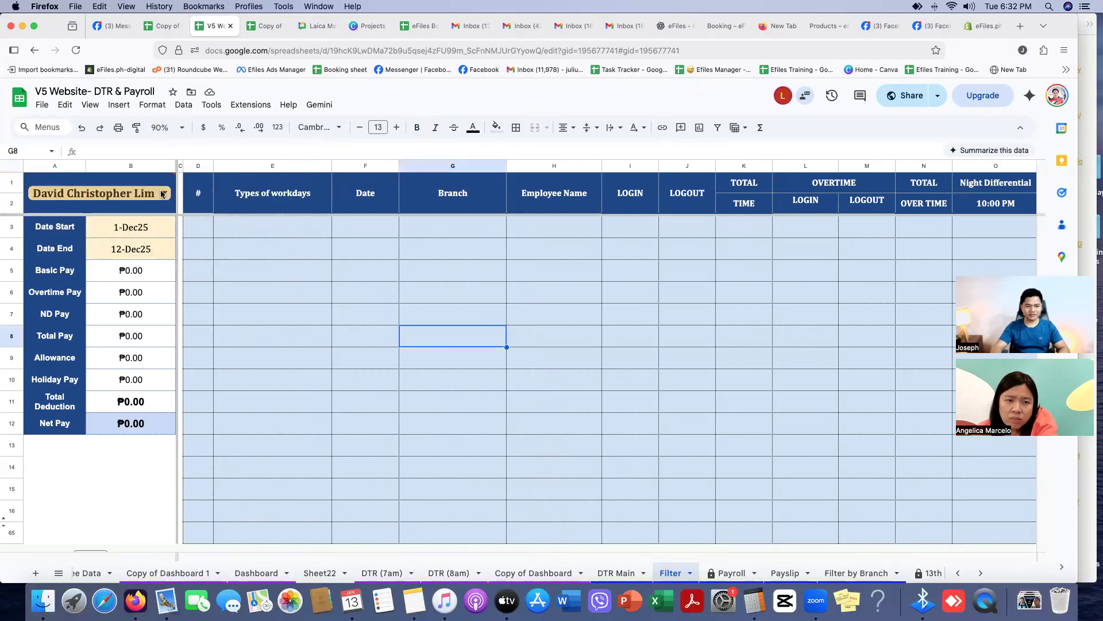
{"action": "left_click", "coordinate": [136, 201]}
{"action": "key", "text": "Return"}
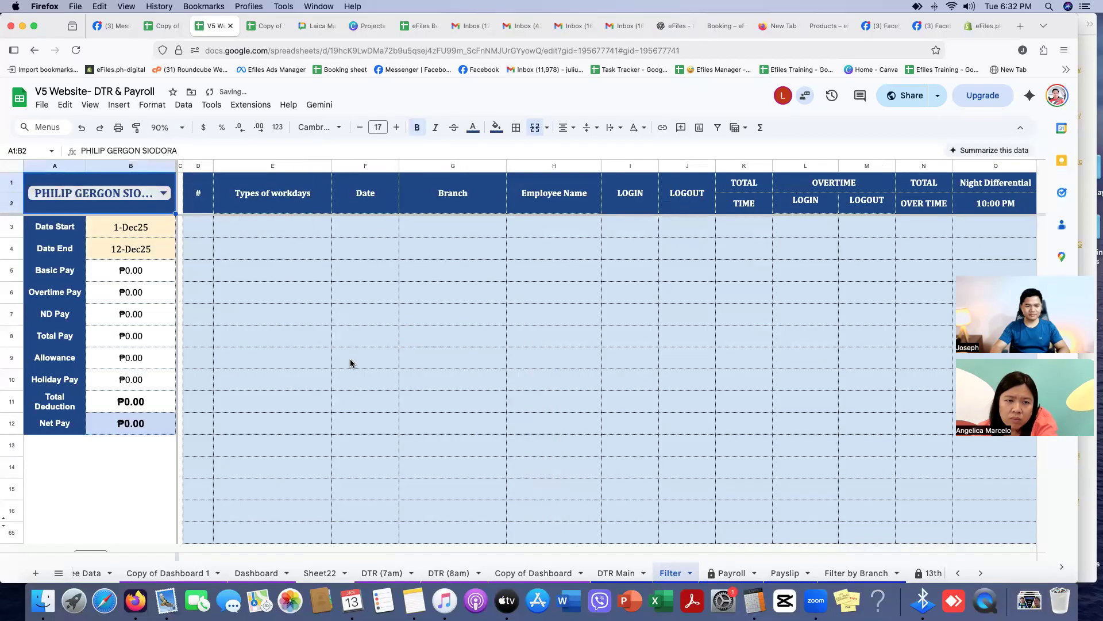
- Look up the employee of entry 6 in DTR Main and choose that employee in the Filter sheet's name selector
{"action": "left_click", "coordinate": [617, 573]}
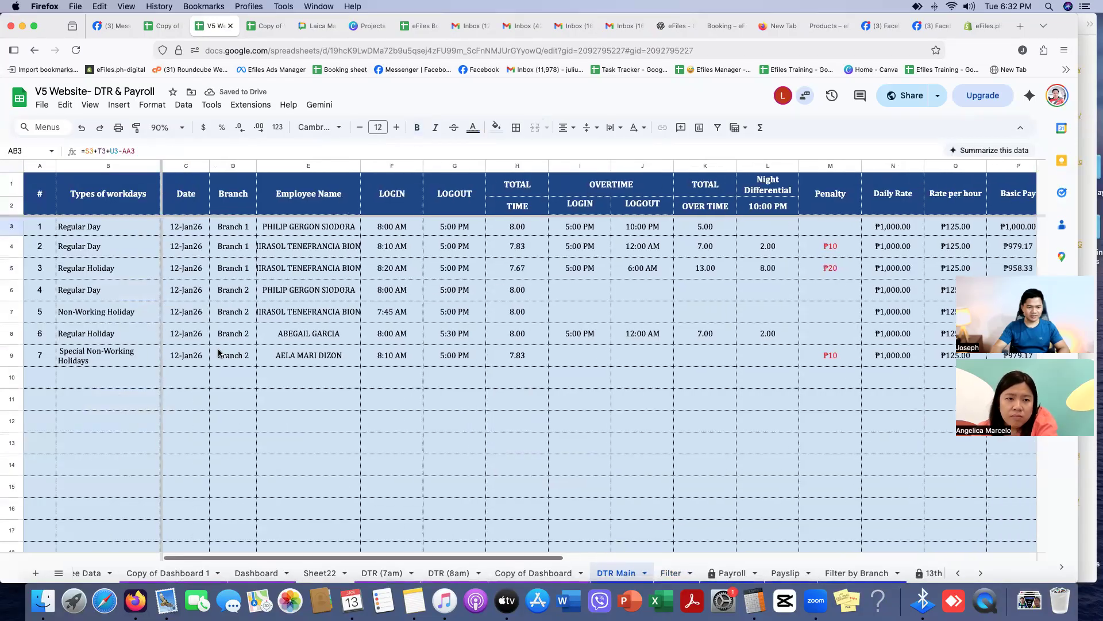
{"action": "left_click", "coordinate": [329, 339]}
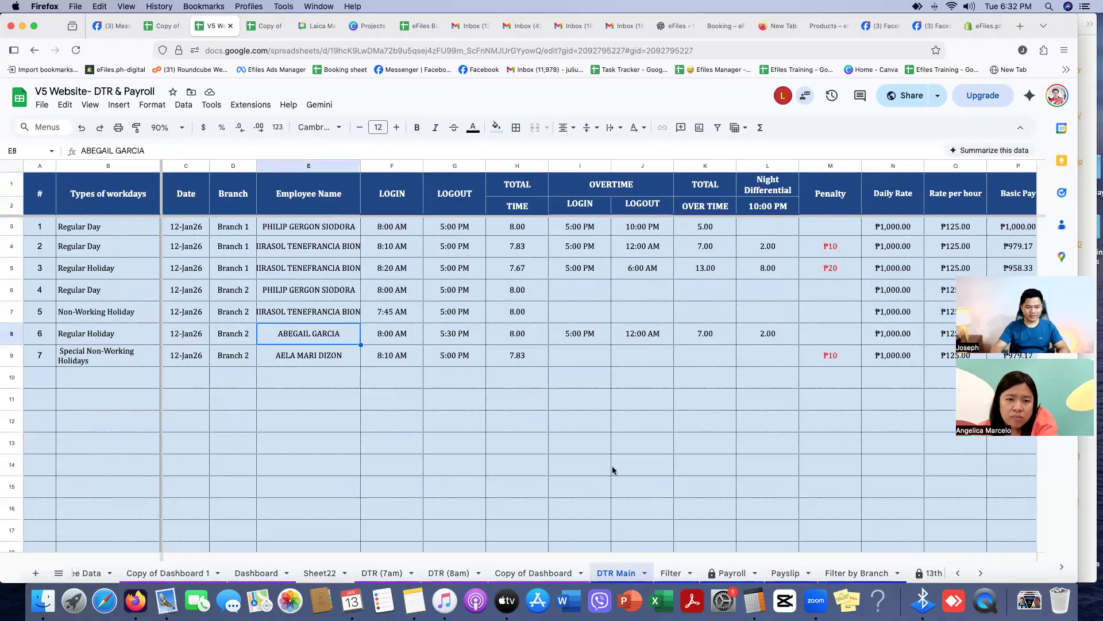
{"action": "left_click", "coordinate": [671, 573]}
{"action": "left_click", "coordinate": [154, 194]}
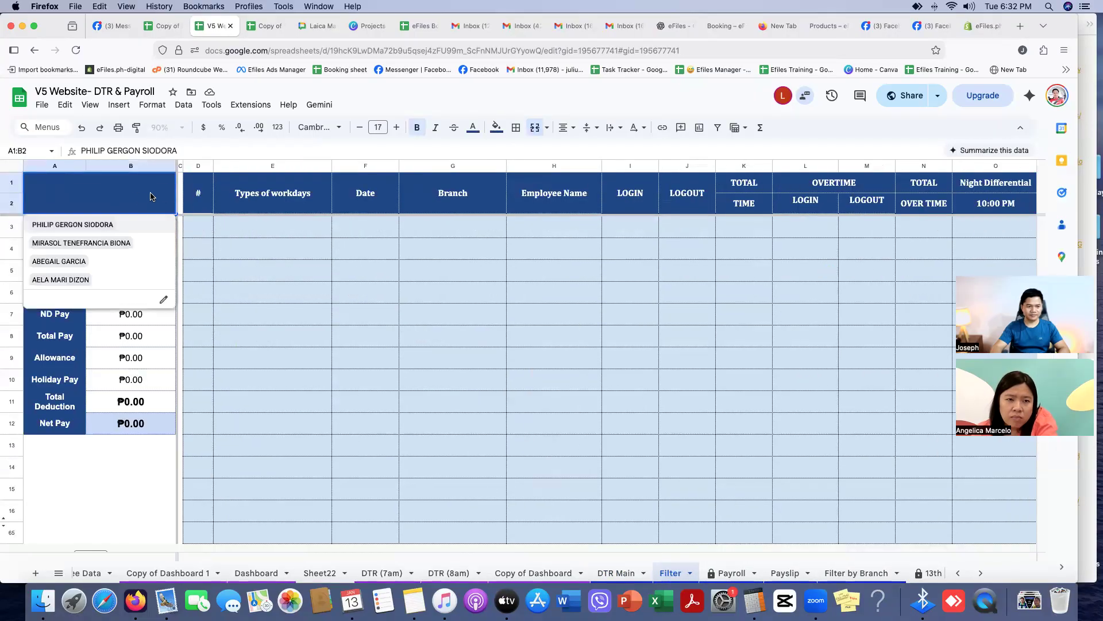
{"action": "left_click", "coordinate": [59, 261]}
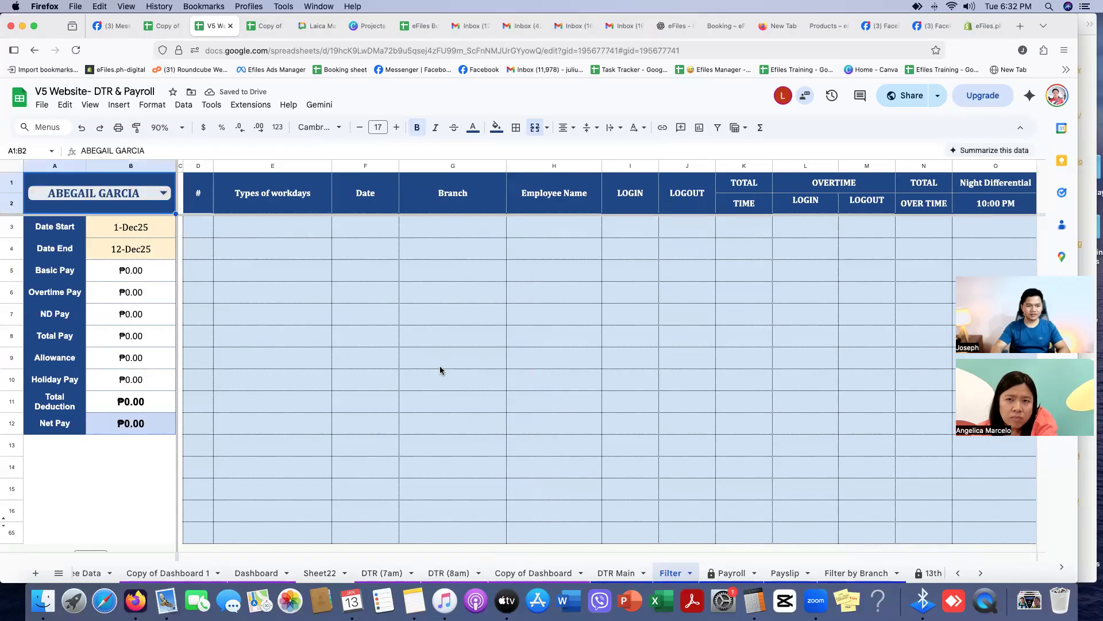
- Check the entry dates in DTR Main, and set the Filter sheet's Date Start to 1-Jan26 and Date End to 31-Jan26
{"action": "left_click", "coordinate": [614, 575]}
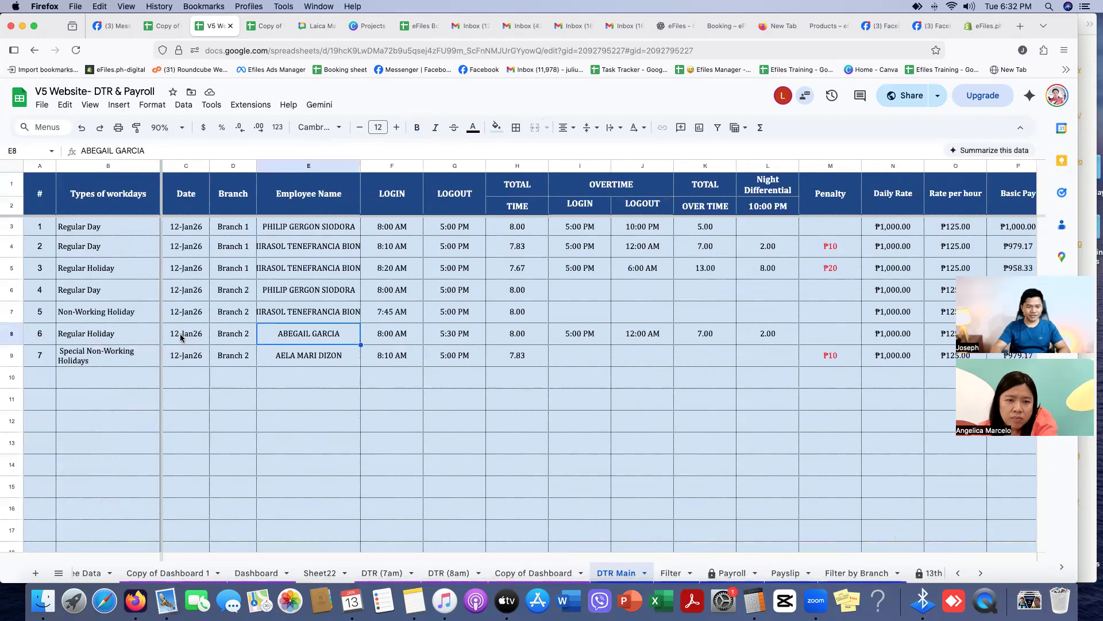
{"action": "left_click", "coordinate": [671, 573]}
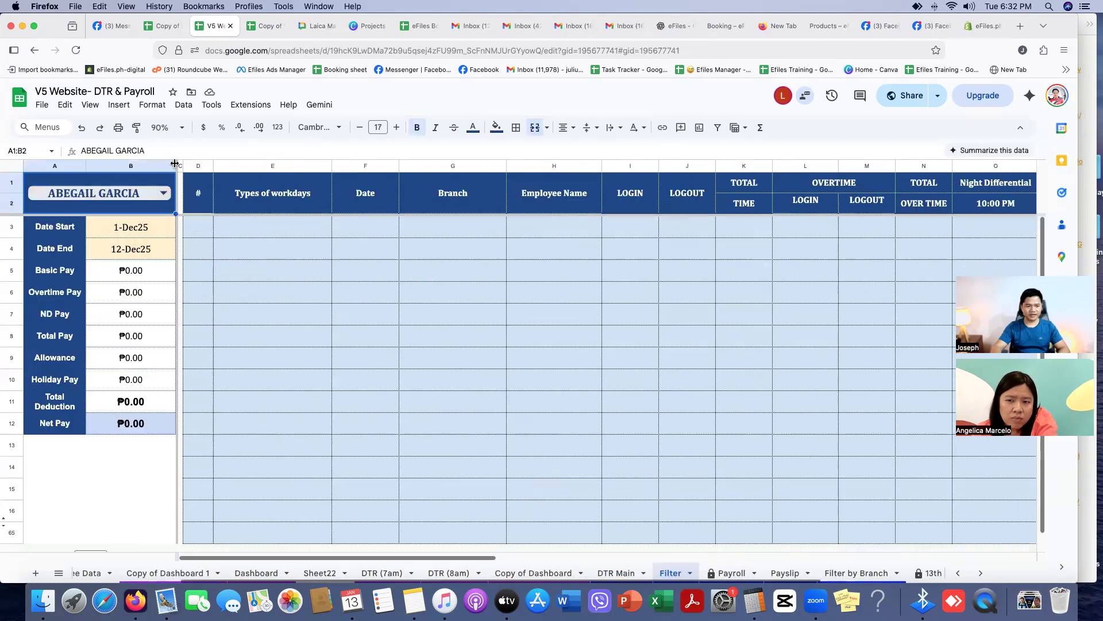
{"action": "double_click", "coordinate": [140, 228]}
{"action": "left_click", "coordinate": [149, 352]}
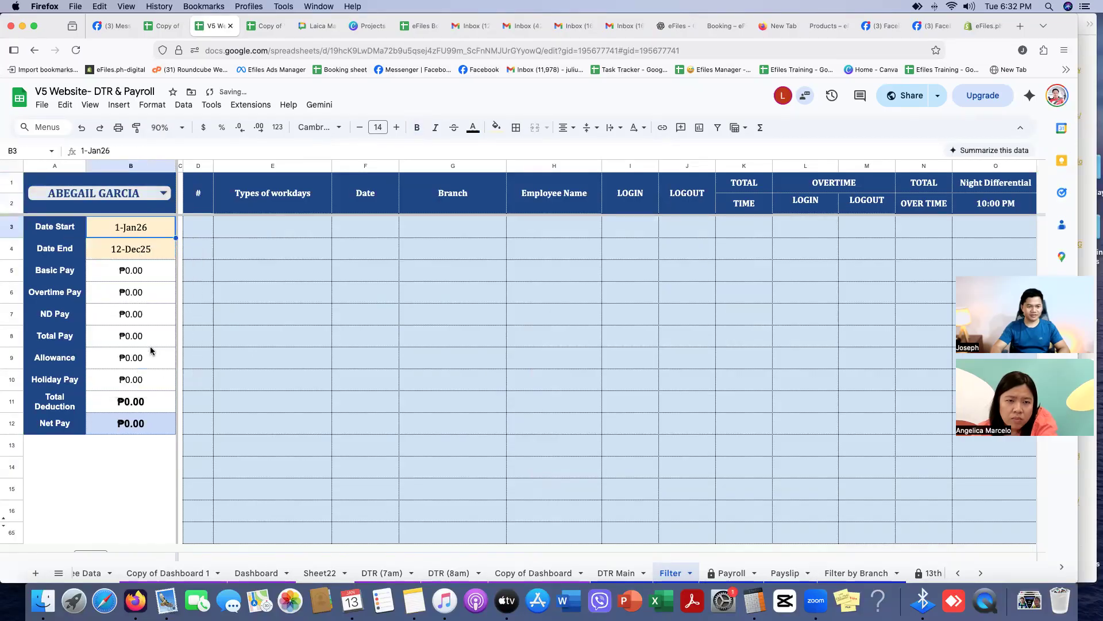
{"action": "double_click", "coordinate": [137, 253]}
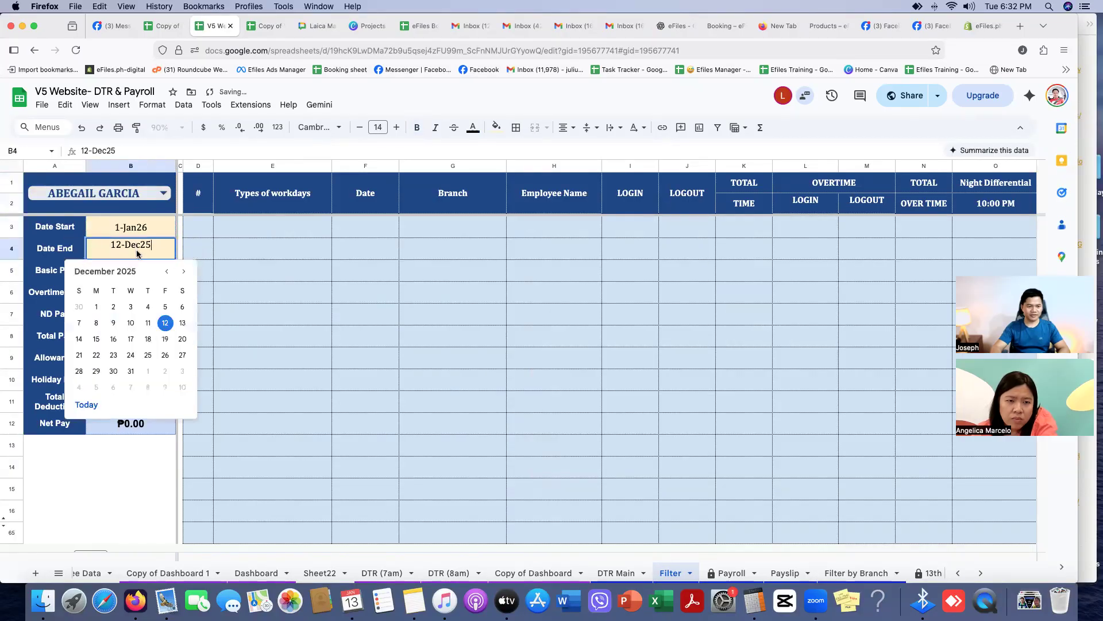
{"action": "left_click", "coordinate": [184, 274]}
{"action": "left_click", "coordinate": [182, 371]}
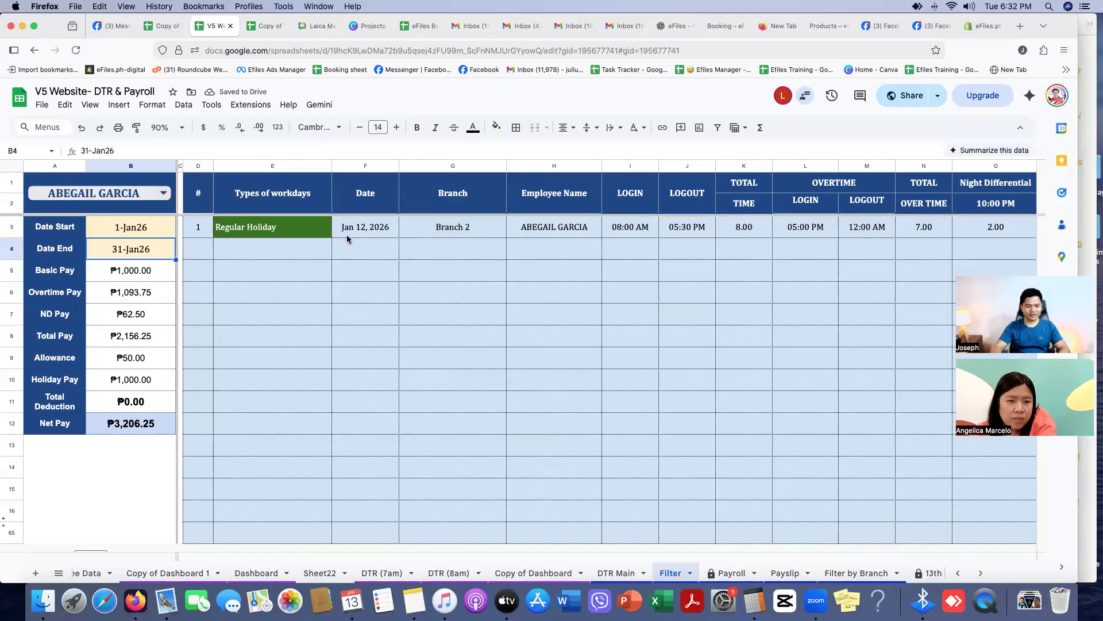
- Review the filtered employee's row and the summary cells from Net Pay and Total Deduction up to ND Pay
{"action": "left_click", "coordinate": [552, 232]}
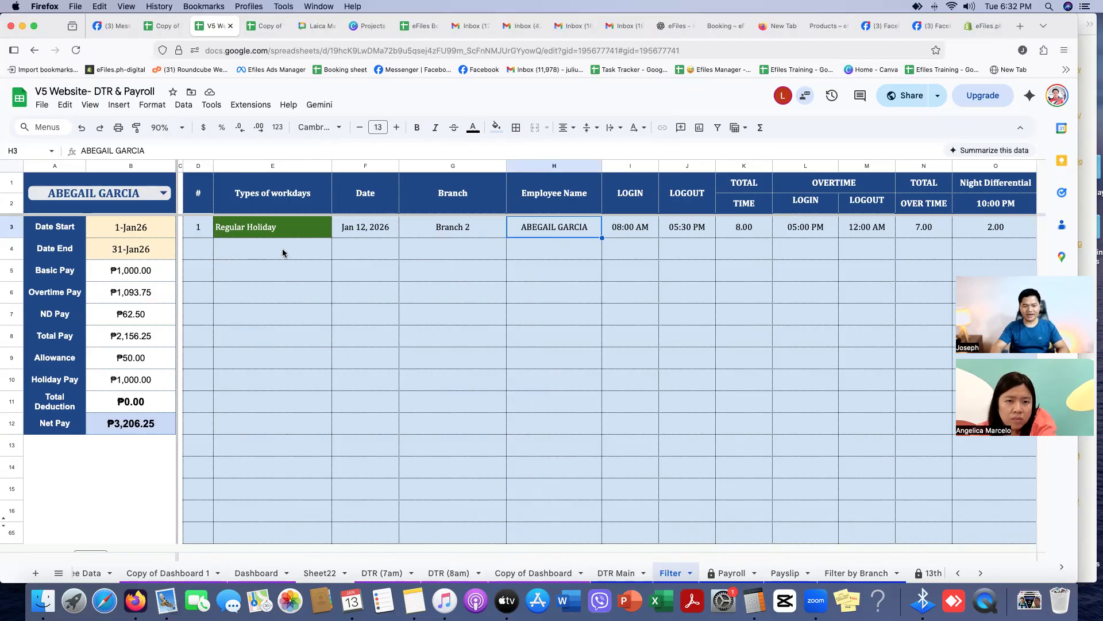
{"action": "left_click", "coordinate": [125, 427]}
{"action": "left_click", "coordinate": [123, 403]}
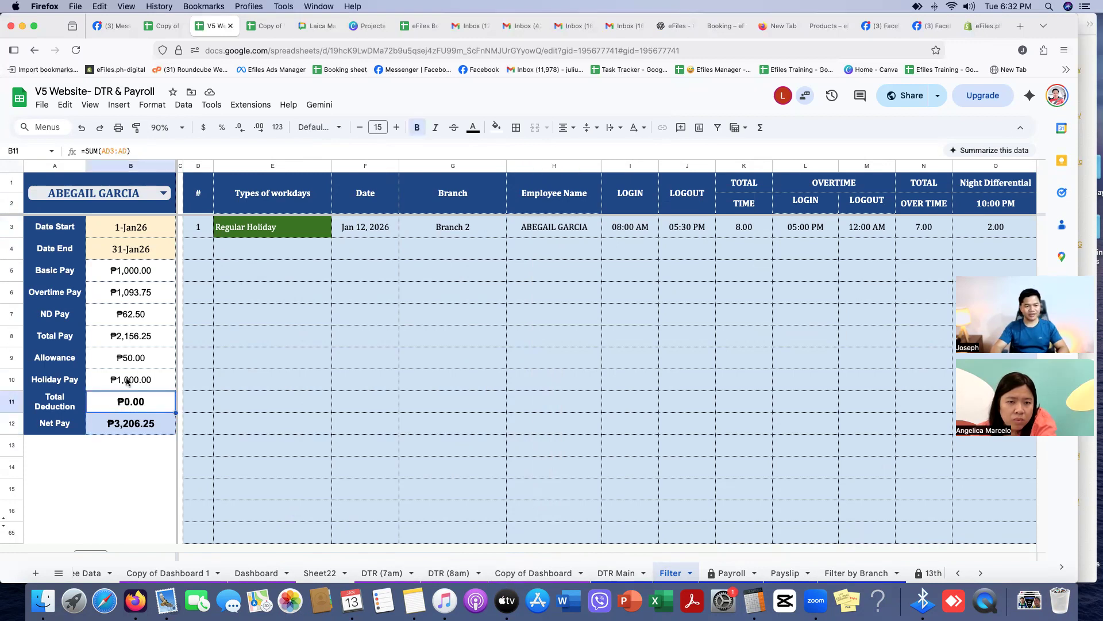
{"action": "left_click", "coordinate": [124, 379]}
{"action": "left_click", "coordinate": [122, 357]}
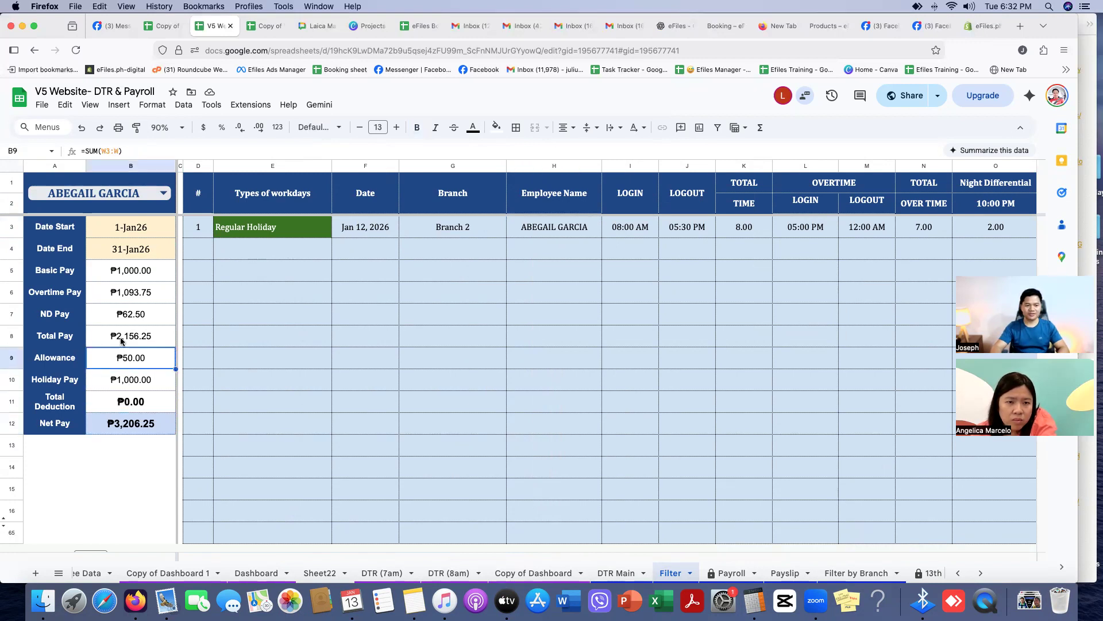
{"action": "left_click", "coordinate": [121, 340]}
{"action": "left_click", "coordinate": [117, 323]}
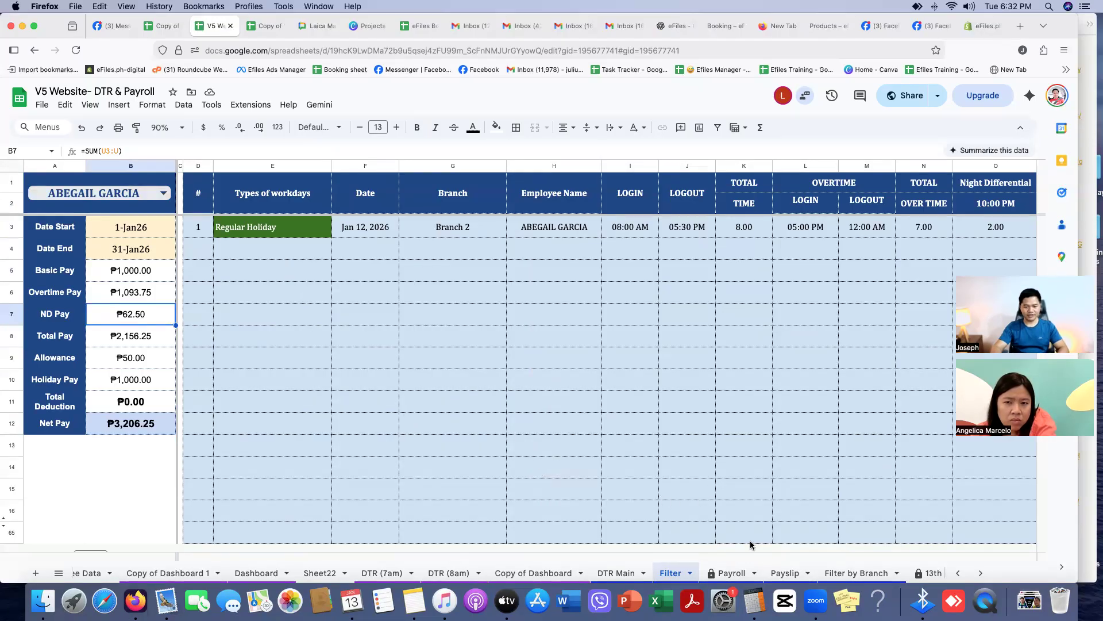
- Open the Payroll sheet and review the employee name list and the blank pay and deduction area D8:N17
{"action": "left_click", "coordinate": [732, 573]}
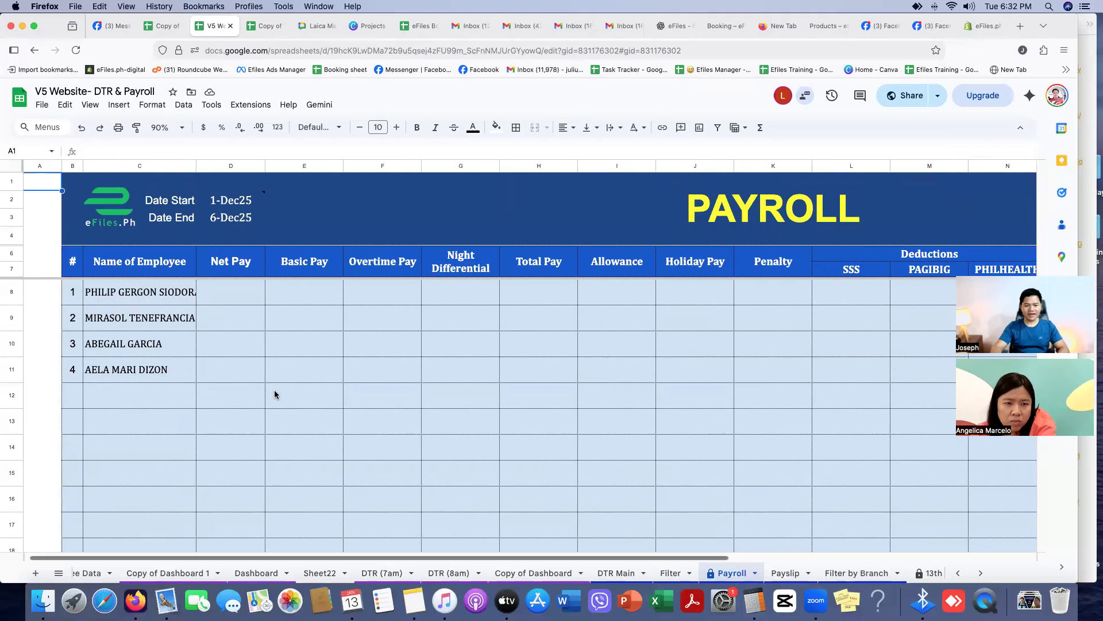
{"action": "left_click_drag", "start_coordinate": [127, 296], "coordinate": [154, 509]}
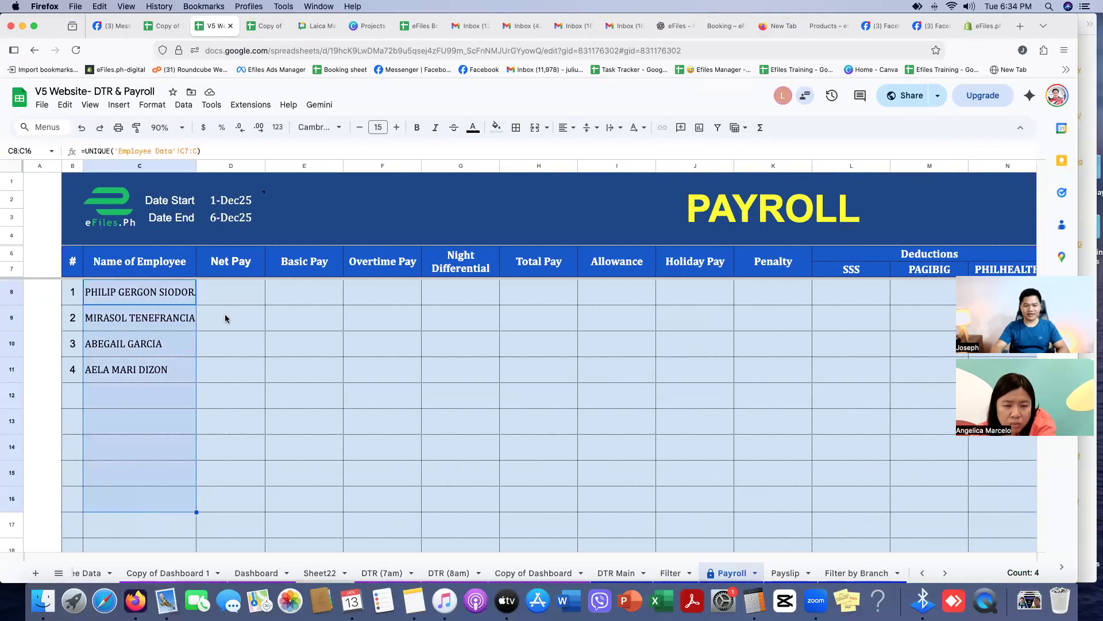
{"action": "left_click_drag", "start_coordinate": [229, 290], "coordinate": [983, 520]}
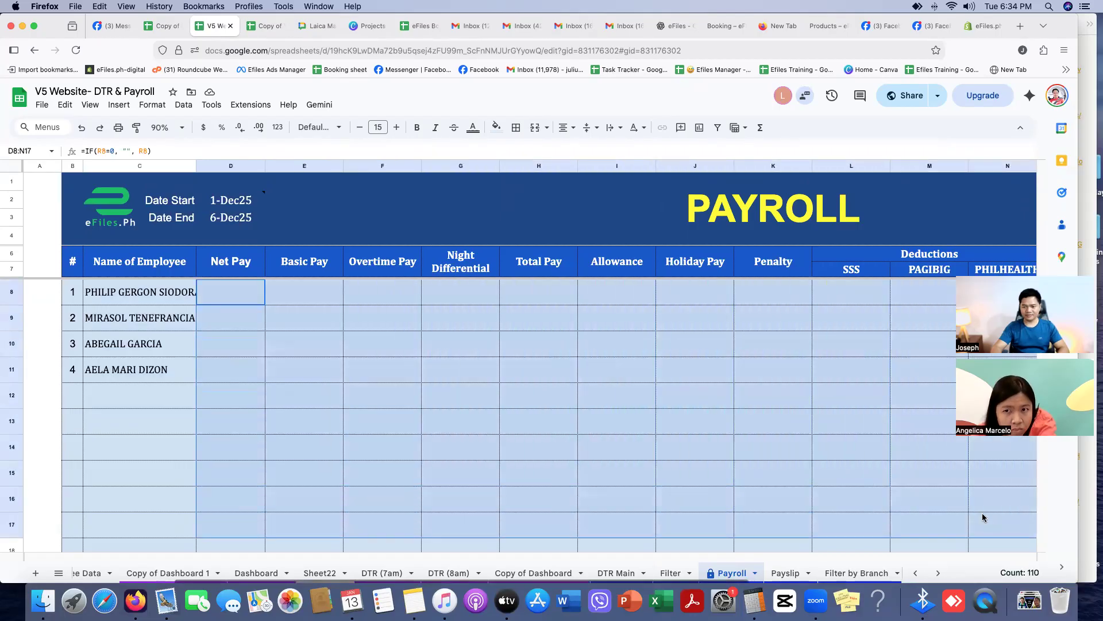
- Check the Date Start cell of the Payroll sheet and read its note on changing the date
{"action": "double_click", "coordinate": [222, 202]}
{"action": "left_click", "coordinate": [251, 367]}
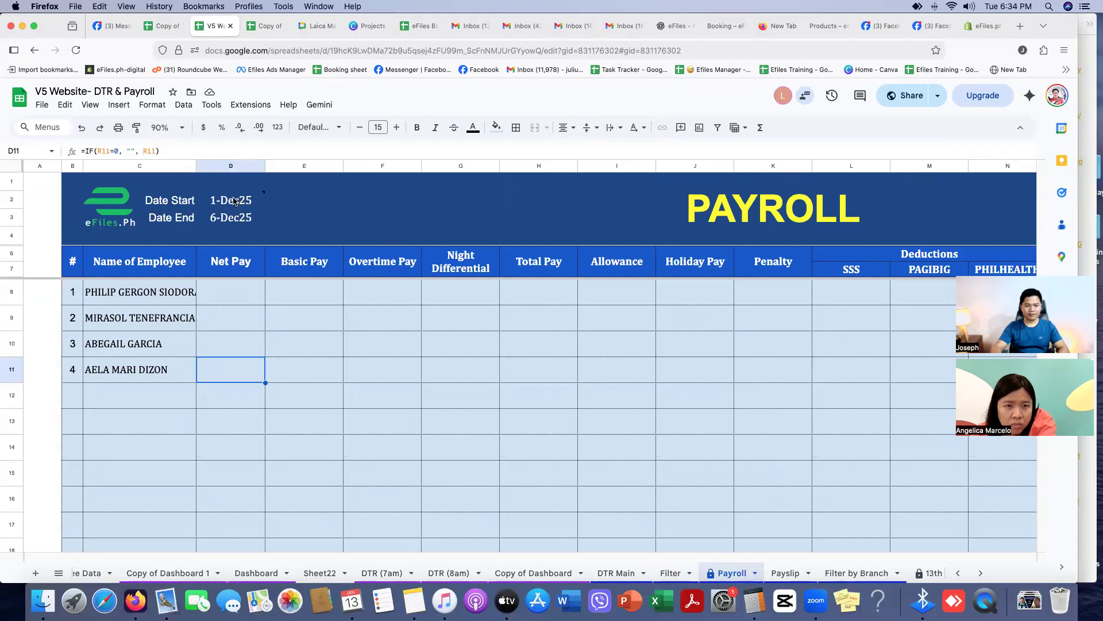
{"action": "mouse_move", "coordinate": [235, 201]}
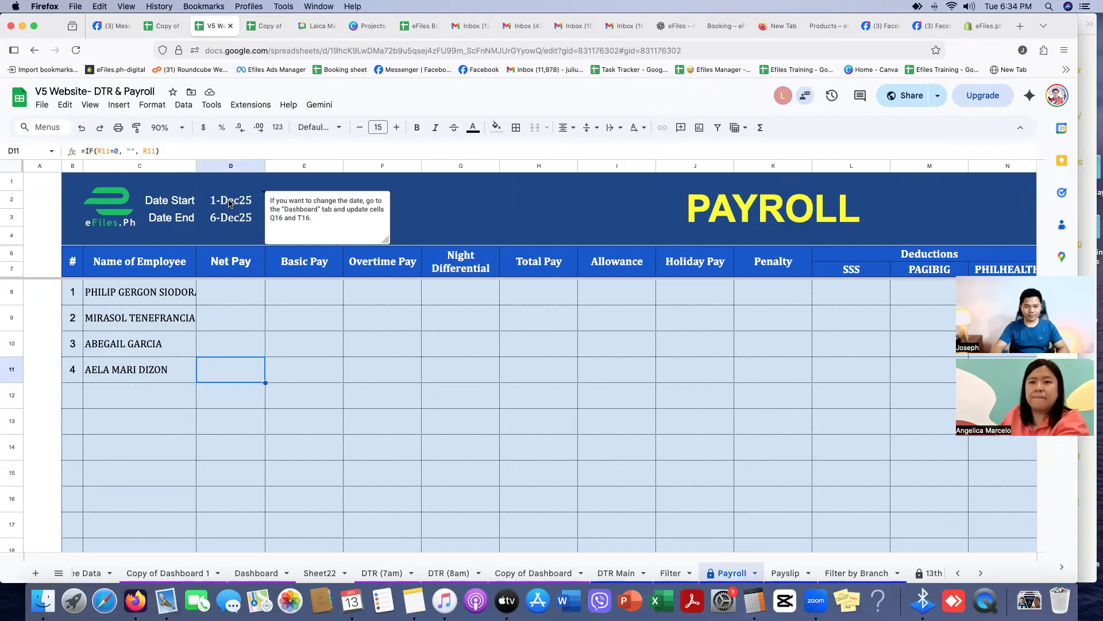
- On the Dashboard sheet, set the Total Salary Date Start to January 1, 2026 and End Date to January 31, 2026
{"action": "left_click", "coordinate": [253, 573]}
{"action": "scroll", "coordinate": [454, 302], "scroll_direction": "up", "scroll_amount": 10}
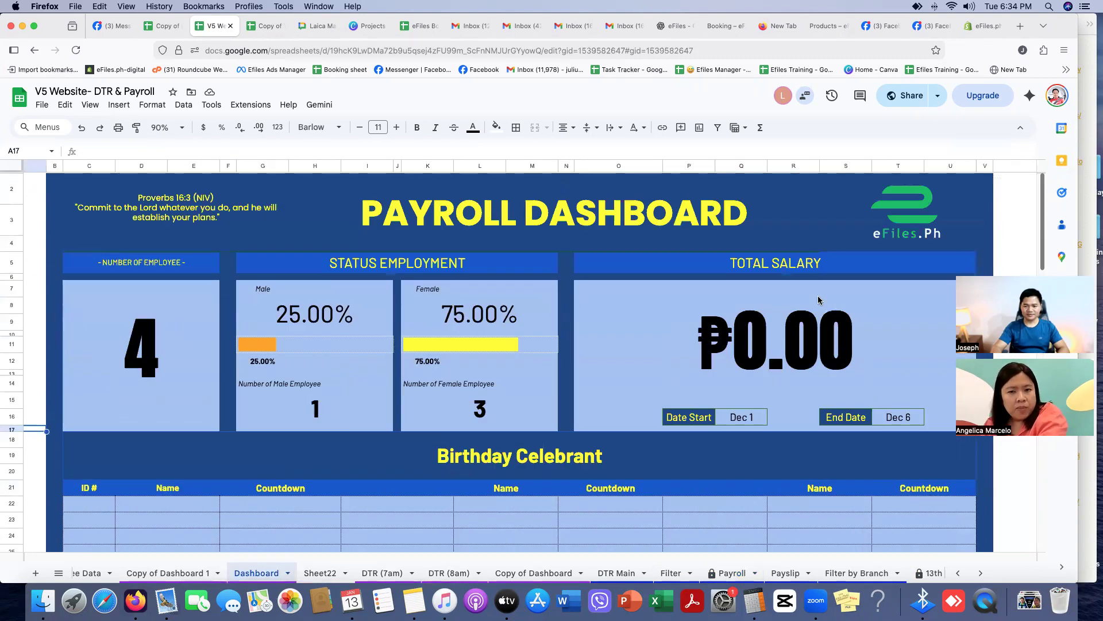
{"action": "left_click", "coordinate": [736, 415]}
{"action": "double_click", "coordinate": [736, 415]}
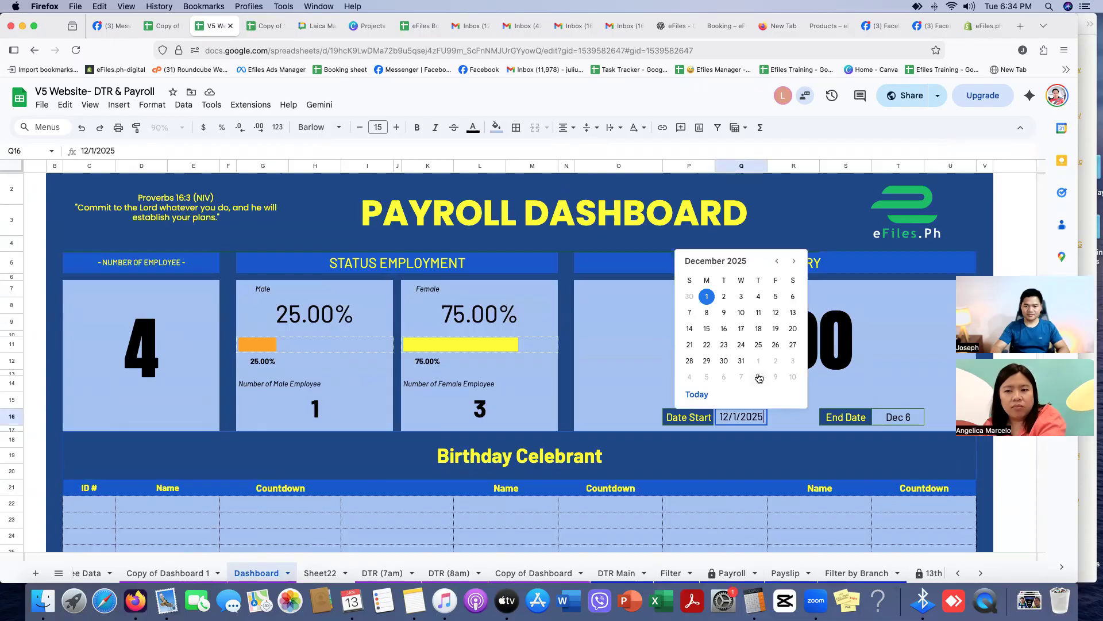
{"action": "left_click", "coordinate": [758, 361]}
{"action": "double_click", "coordinate": [906, 419]}
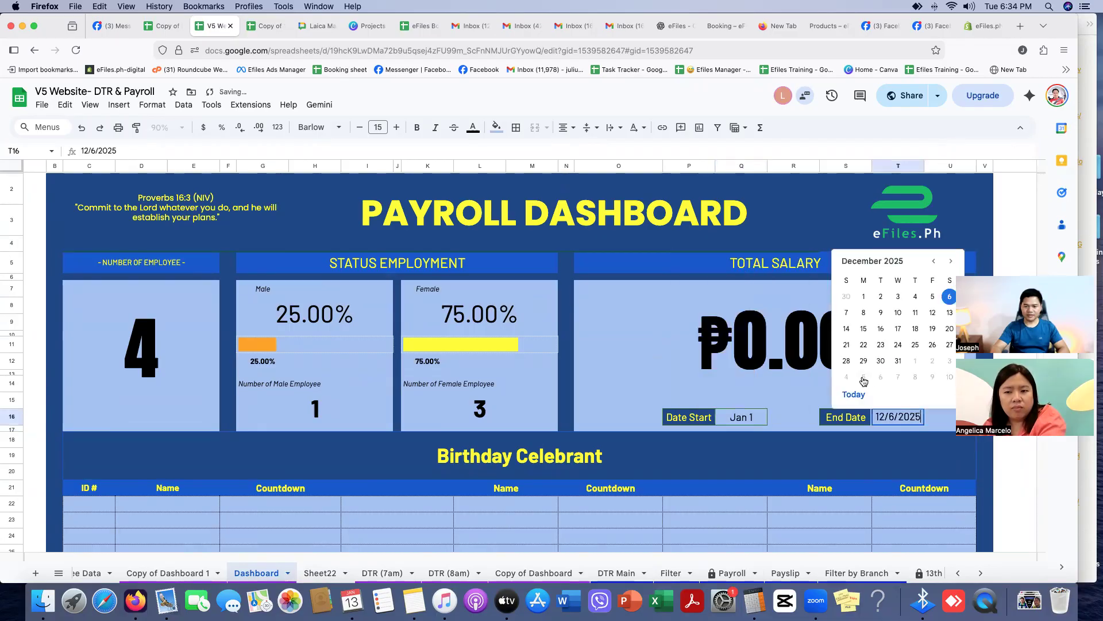
{"action": "left_click", "coordinate": [951, 261]}
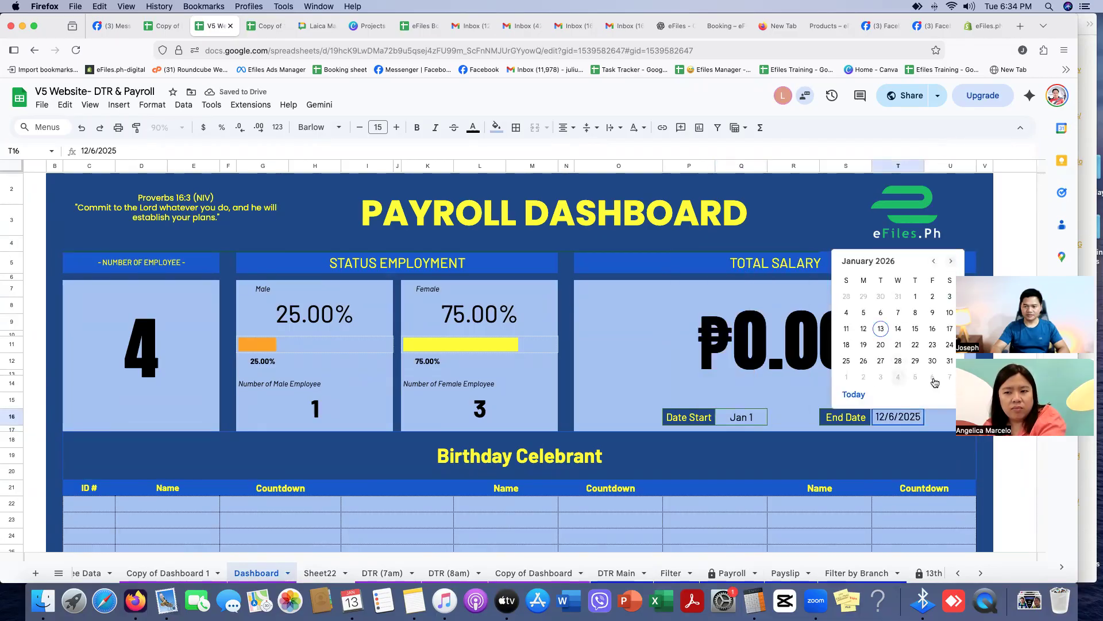
{"action": "left_click", "coordinate": [950, 360]}
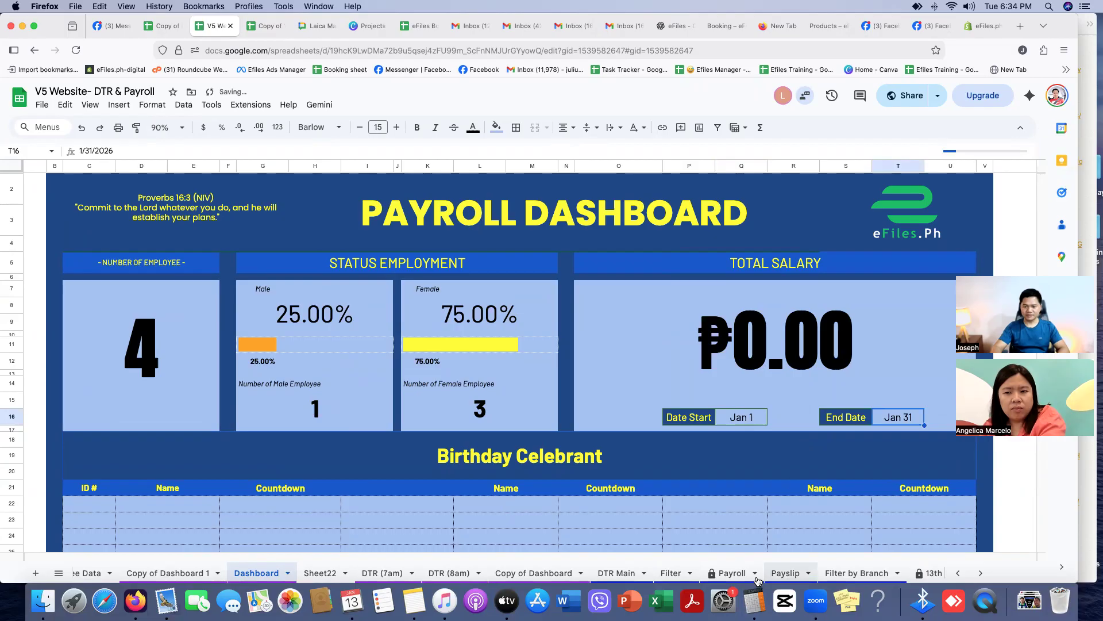
- Return to the Payroll sheet and review the employee names and the pay and deduction area D8:N17
{"action": "left_click", "coordinate": [783, 573]}
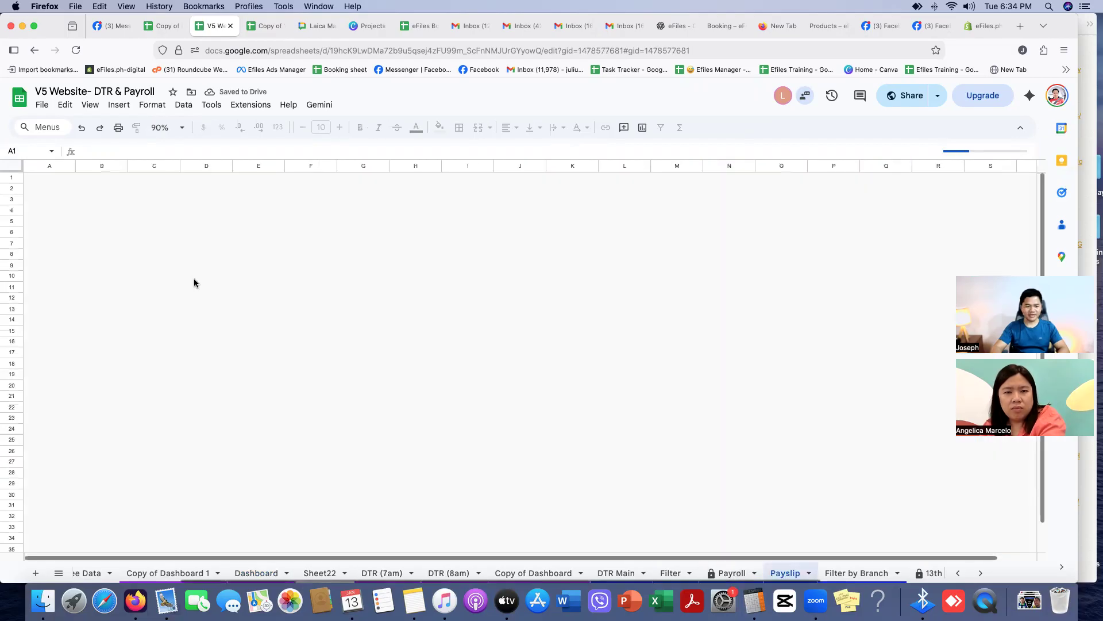
{"action": "left_click", "coordinate": [731, 574]}
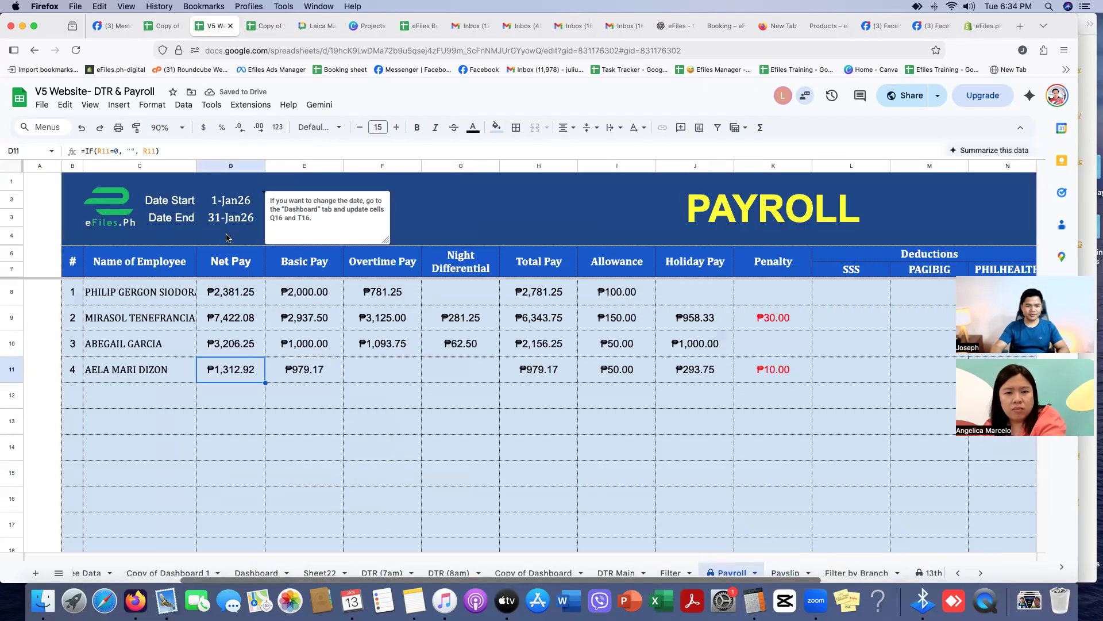
{"action": "left_click", "coordinate": [301, 450]}
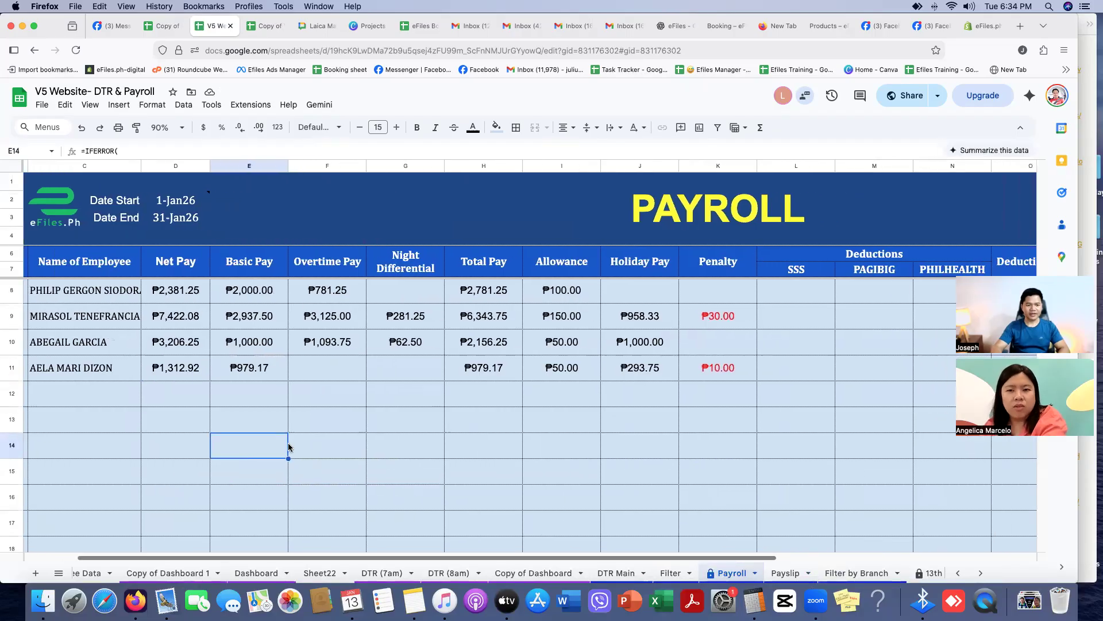
{"action": "left_click_drag", "start_coordinate": [146, 294], "coordinate": [147, 524]}
{"action": "left_click_drag", "start_coordinate": [233, 298], "coordinate": [1006, 525]}
{"action": "scroll", "coordinate": [616, 448], "scroll_direction": "right", "scroll_amount": 2}
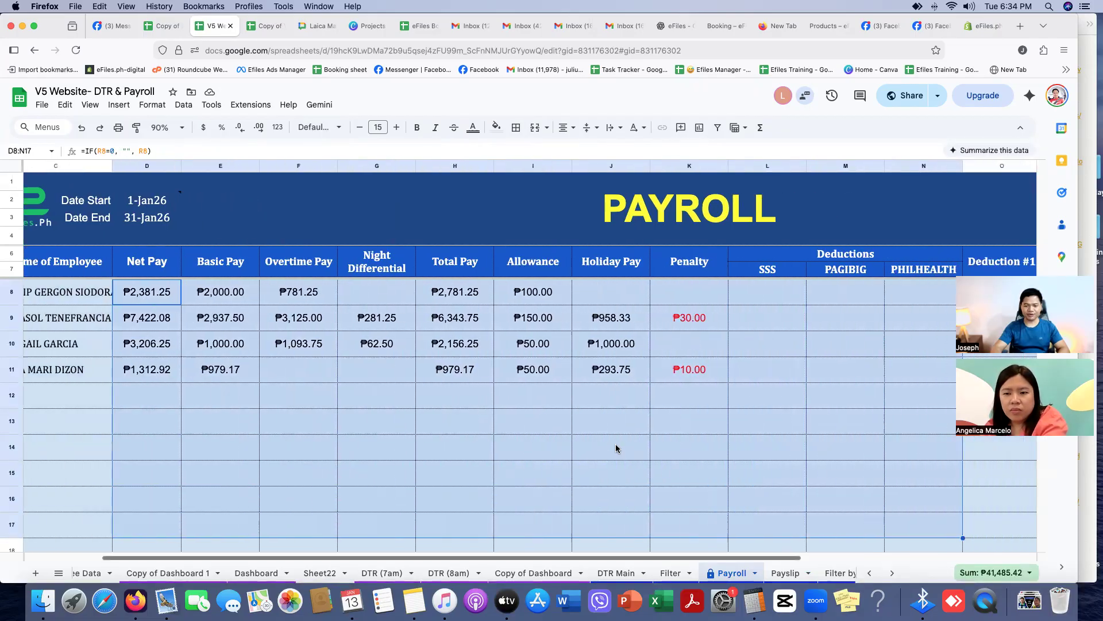
{"action": "scroll", "coordinate": [616, 448], "scroll_direction": "left", "scroll_amount": 1}
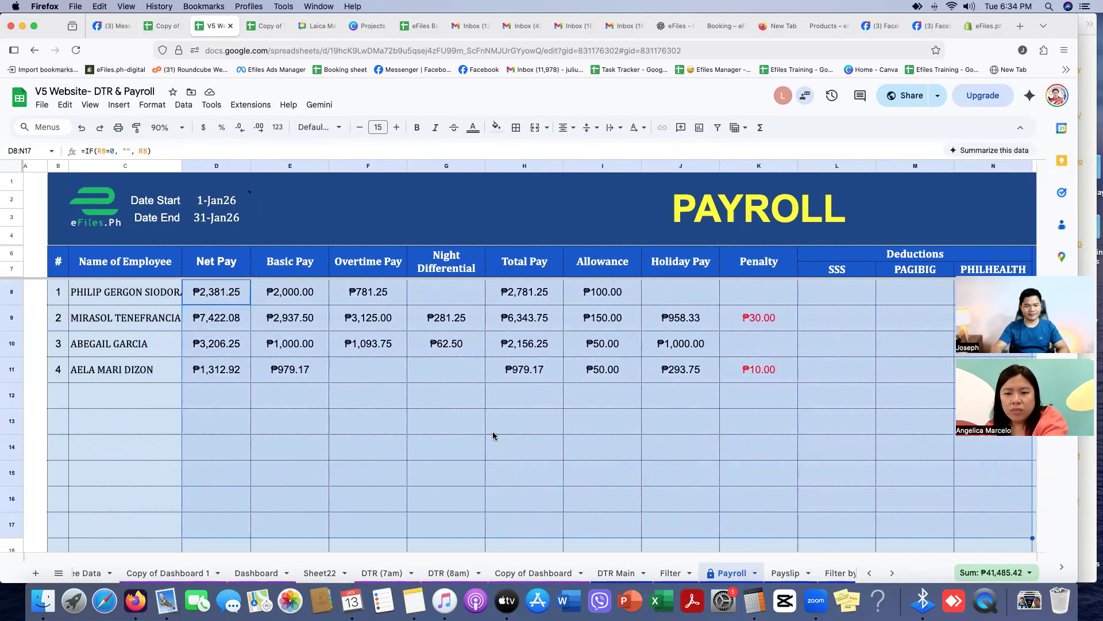
{"action": "scroll", "coordinate": [493, 433], "scroll_direction": "right", "scroll_amount": 1}
- In the Payslip sheet, set the period's start date to 1-Jan26 and its end date to 31-Jan26
{"action": "left_click", "coordinate": [785, 573]}
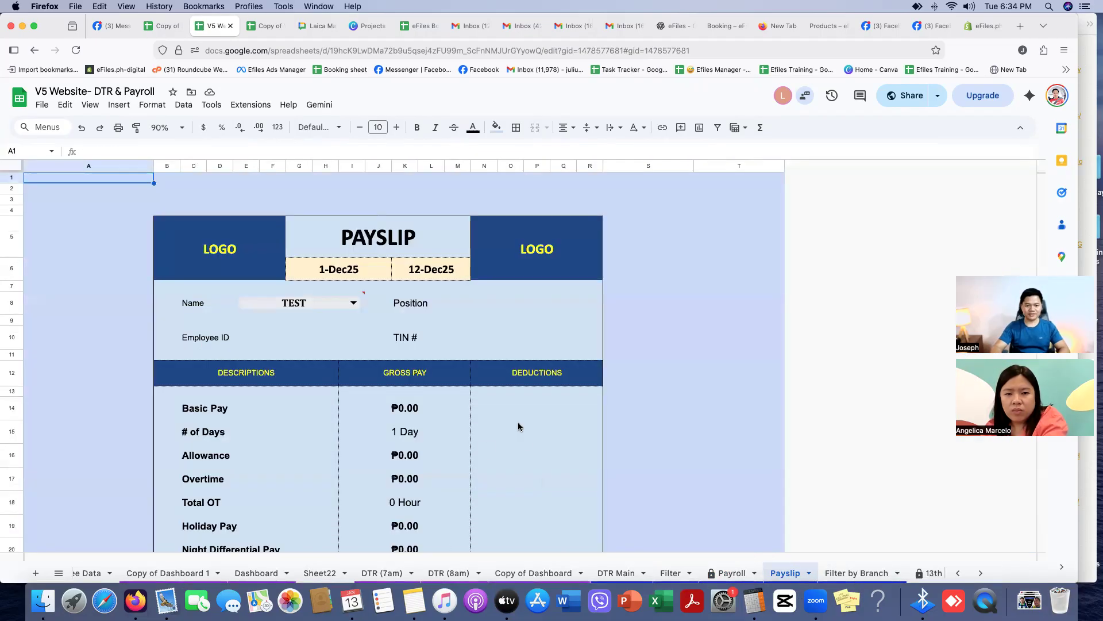
{"action": "double_click", "coordinate": [339, 273]}
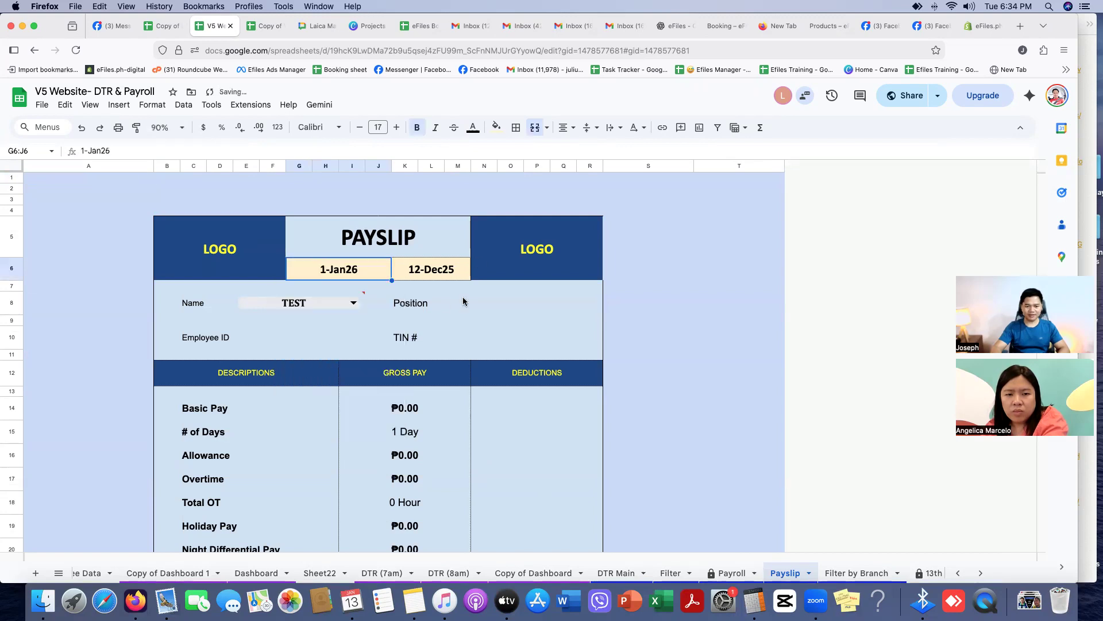
{"action": "double_click", "coordinate": [434, 271]}
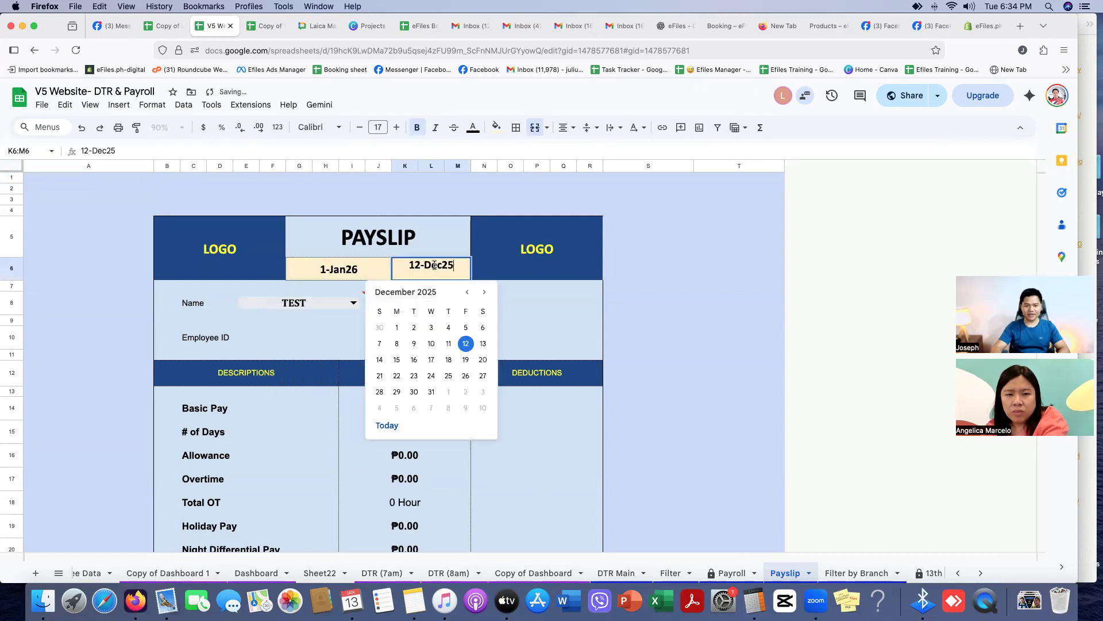
{"action": "left_click", "coordinate": [485, 294]}
{"action": "left_click", "coordinate": [483, 393]}
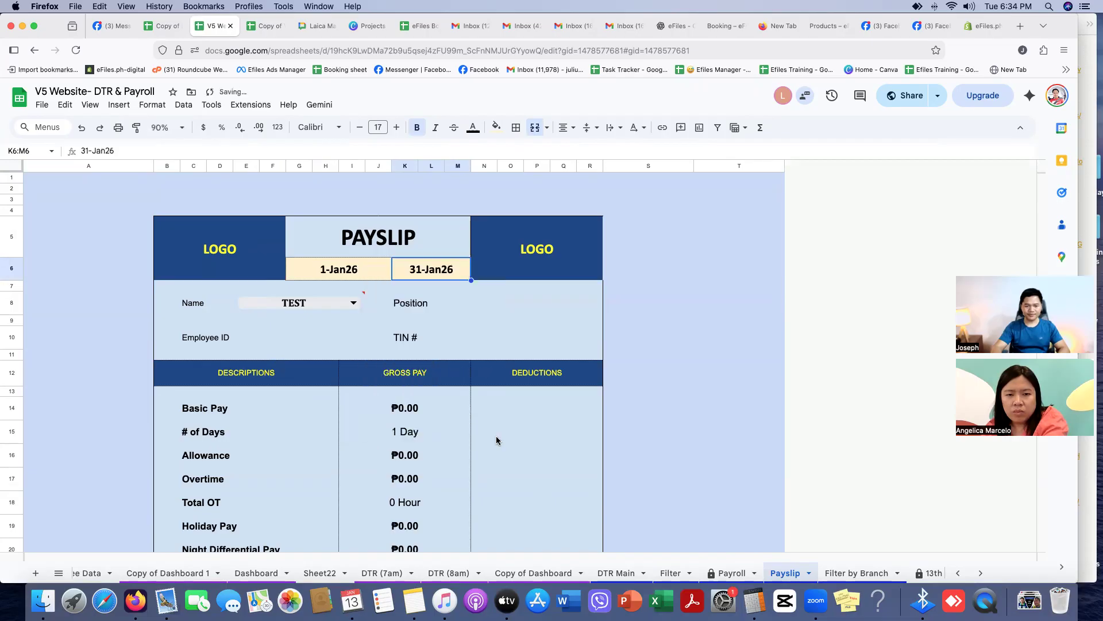
- Check the payslip's Position cell, and review the TIN, position, SSS, PAGIBIG and PHILHEALTH columns in the Employee Data sheet
{"action": "scroll", "coordinate": [491, 465], "scroll_direction": "down", "scroll_amount": 3}
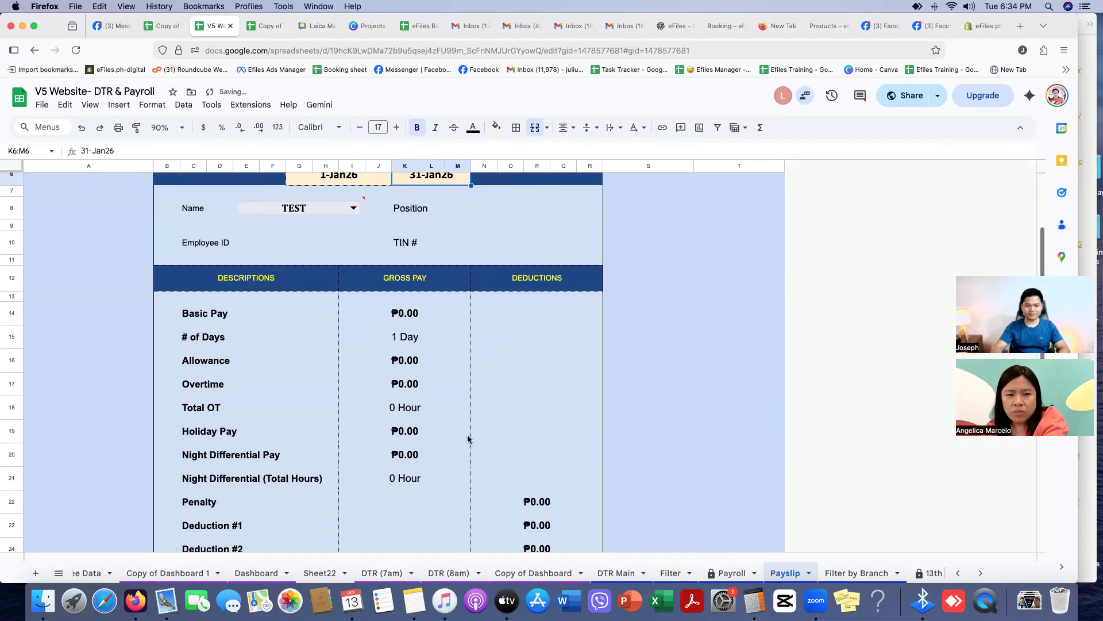
{"action": "left_click", "coordinate": [495, 212]}
{"action": "scroll", "coordinate": [143, 573], "scroll_direction": "left", "scroll_amount": 2}
{"action": "left_click", "coordinate": [172, 573]}
{"action": "scroll", "coordinate": [708, 373], "scroll_direction": "right", "scroll_amount": 10}
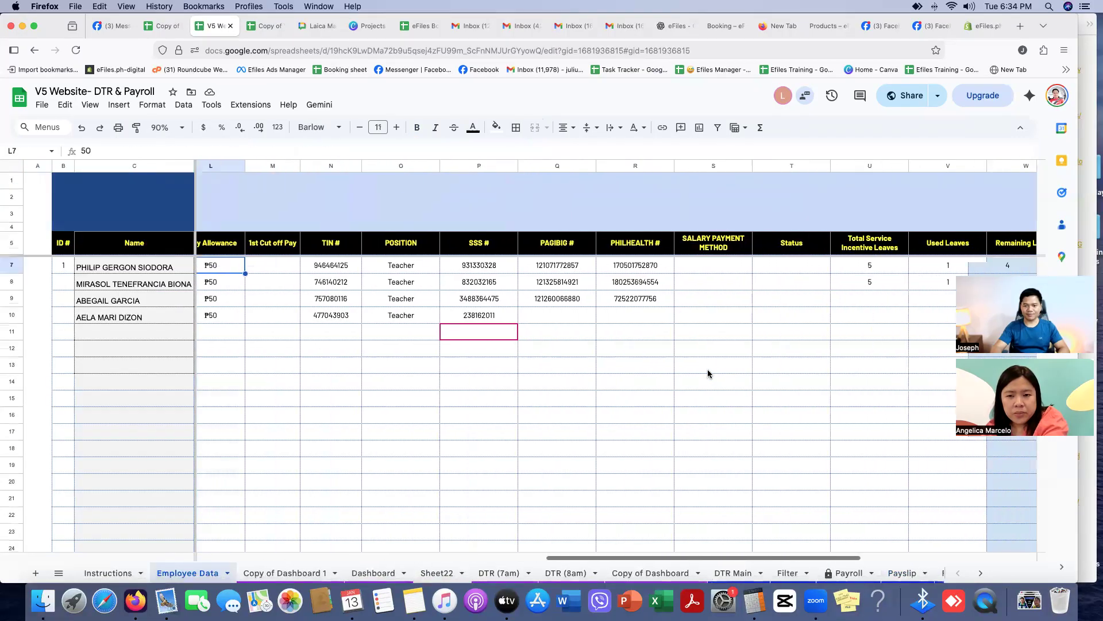
{"action": "scroll", "coordinate": [691, 372], "scroll_direction": "down", "scroll_amount": 1}
{"action": "scroll", "coordinate": [395, 336], "scroll_direction": "left", "scroll_amount": 10}
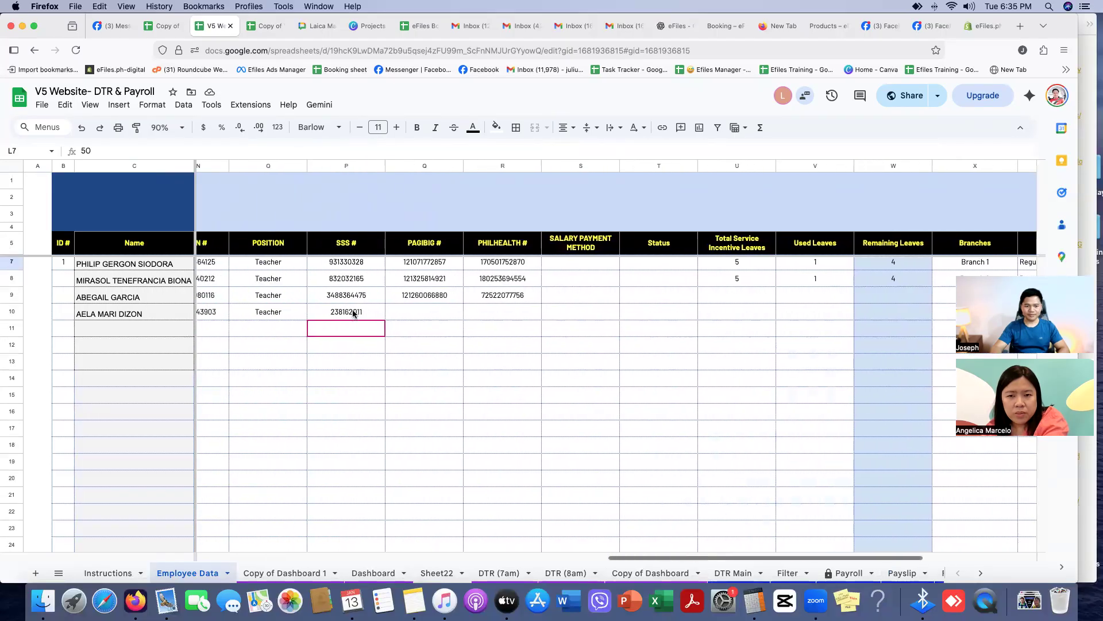
{"action": "scroll", "coordinate": [460, 304], "scroll_direction": "left", "scroll_amount": 5}
{"action": "scroll", "coordinate": [444, 298], "scroll_direction": "right", "scroll_amount": 6}
{"action": "scroll", "coordinate": [540, 316], "scroll_direction": "right", "scroll_amount": 1}
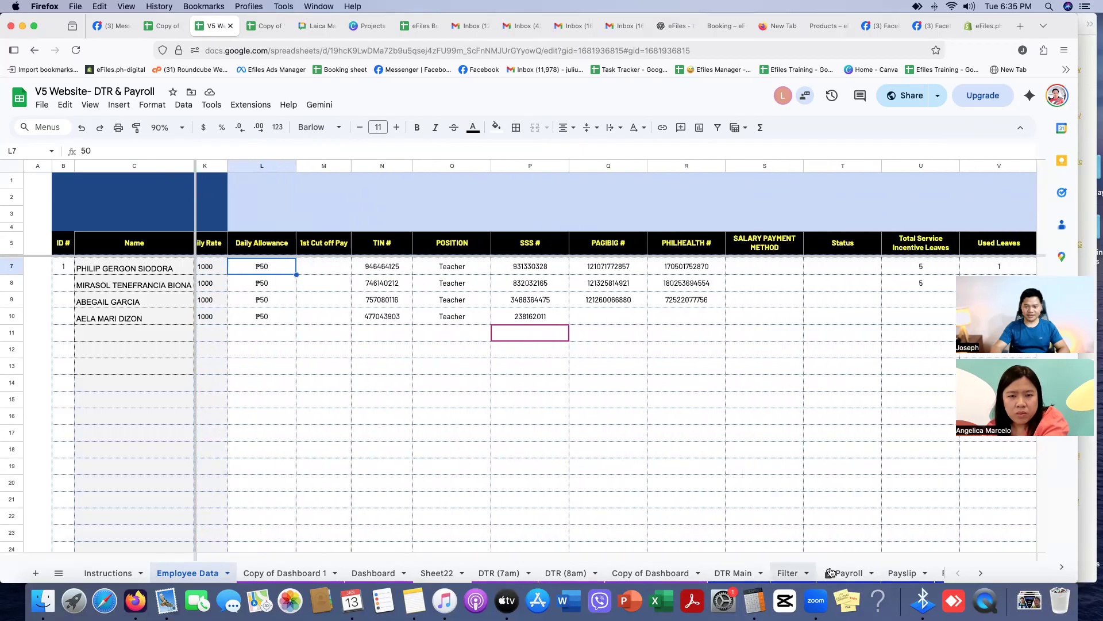
- Return to the Payslip sheet and check the formulas of its TIN # and Employee ID cells
{"action": "scroll", "coordinate": [878, 583], "scroll_direction": "right", "scroll_amount": 3}
{"action": "scroll", "coordinate": [878, 574], "scroll_direction": "right", "scroll_amount": 3}
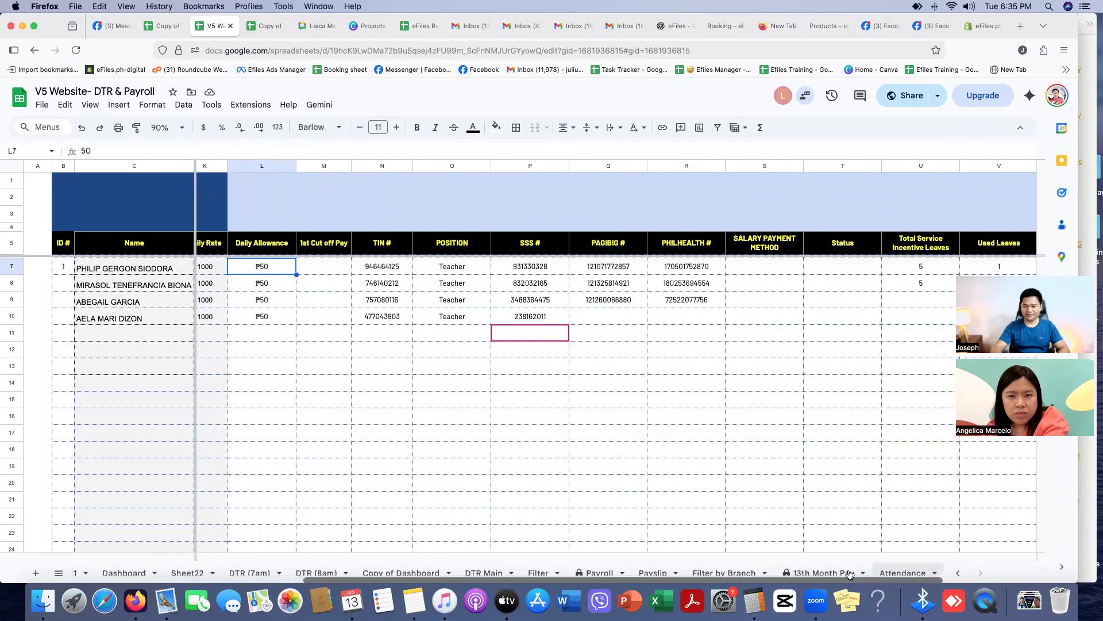
{"action": "left_click", "coordinate": [653, 573]}
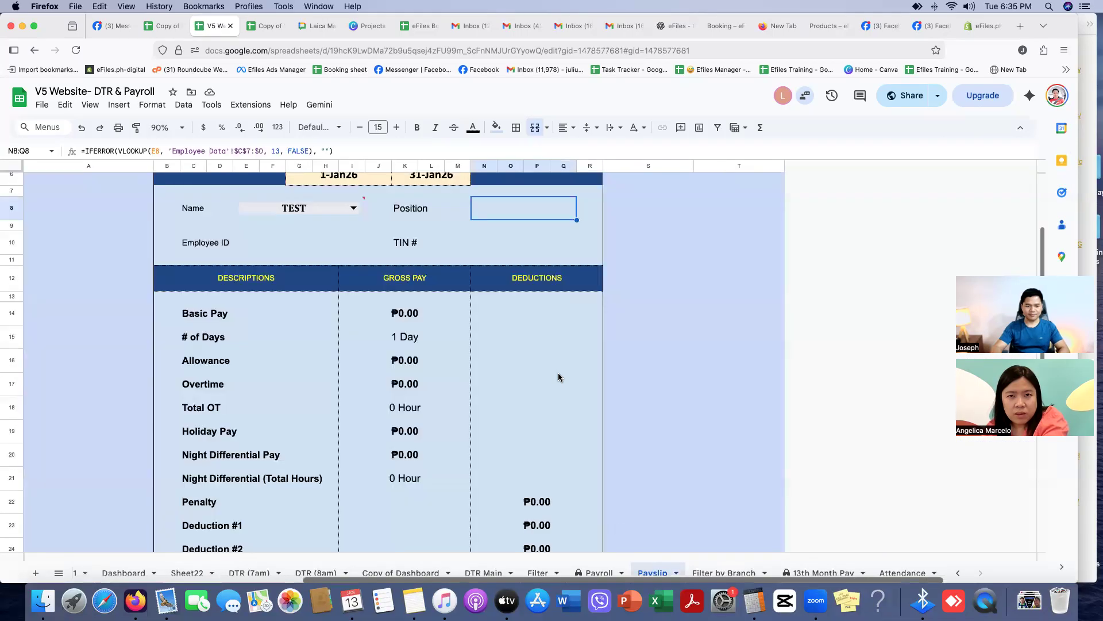
{"action": "left_click", "coordinate": [501, 246]}
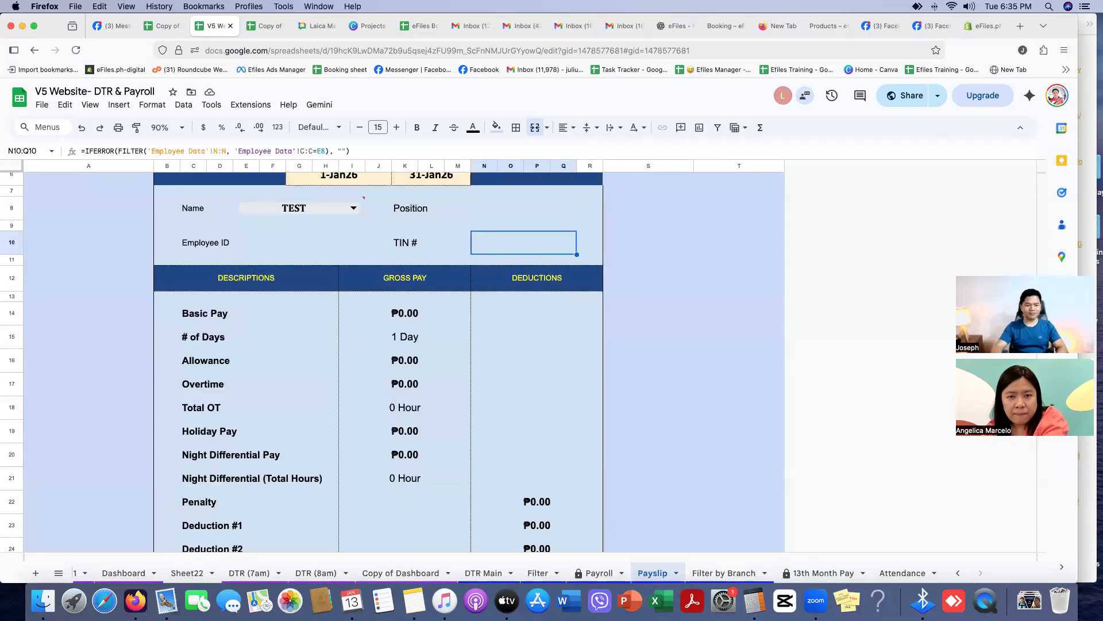
{"action": "scroll", "coordinate": [170, 575], "scroll_direction": "left", "scroll_amount": 2}
{"action": "scroll", "coordinate": [171, 577], "scroll_direction": "left", "scroll_amount": 5}
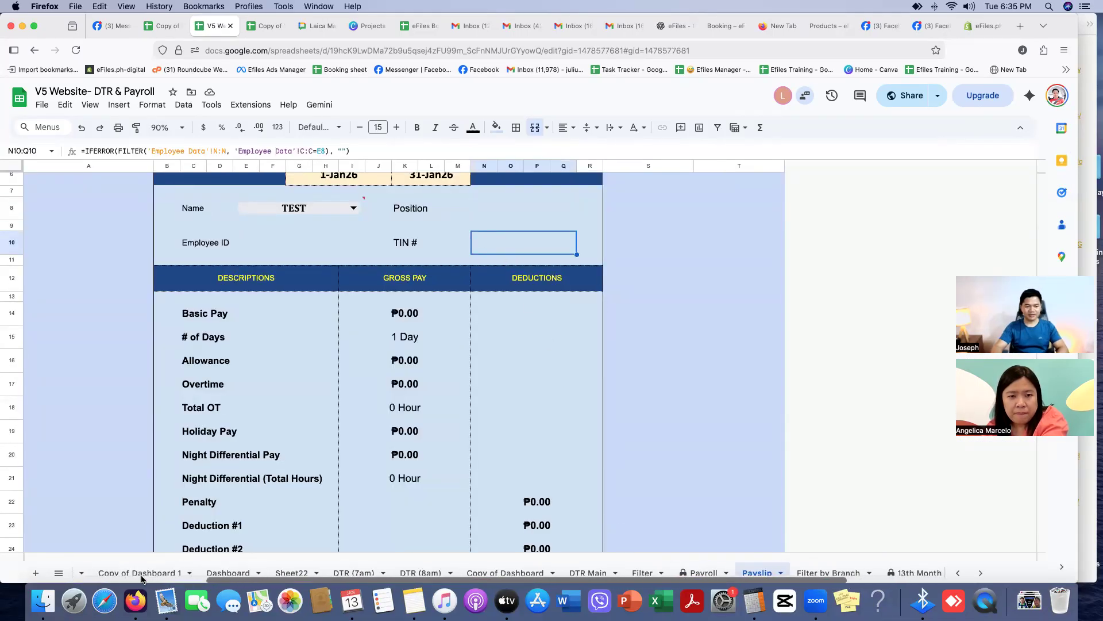
{"action": "left_click", "coordinate": [289, 246]}
{"action": "scroll", "coordinate": [489, 439], "scroll_direction": "down", "scroll_amount": 2}
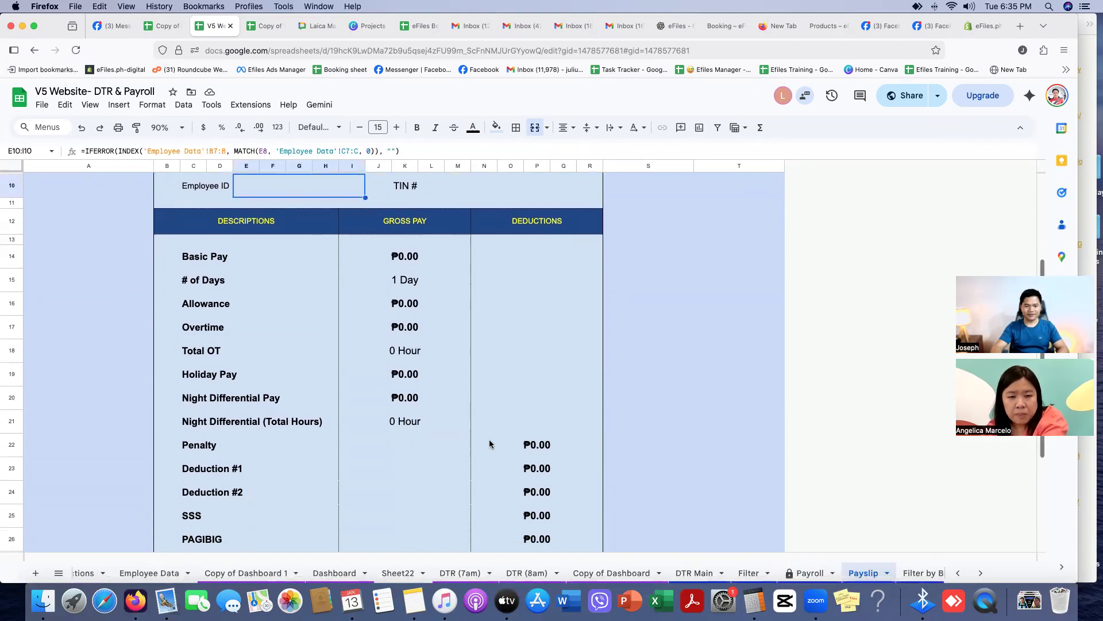
{"action": "scroll", "coordinate": [488, 439], "scroll_direction": "up", "scroll_amount": 3}
- Replace TEST in the payslip's Name field with the third employee in the list
{"action": "left_click", "coordinate": [358, 225]}
{"action": "left_click", "coordinate": [354, 224]}
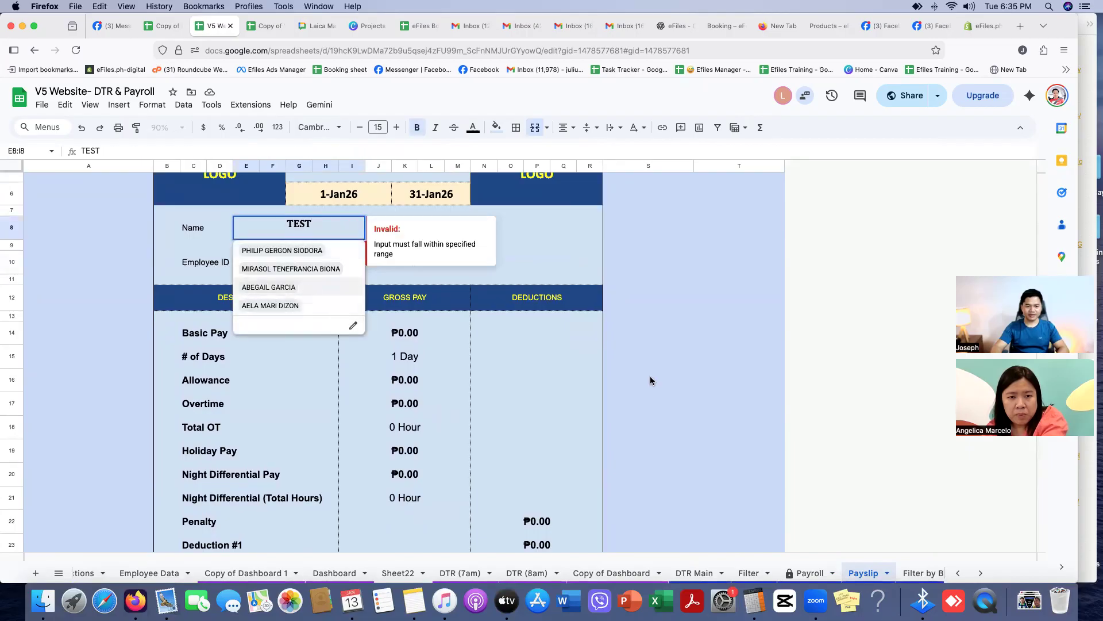
{"action": "key", "text": "Return"}
{"action": "left_click", "coordinate": [687, 397]}
- Review the payslip's Position and TIN # cells and the gross pay cells from Basic Pay down to Total OT
{"action": "left_click", "coordinate": [494, 238]}
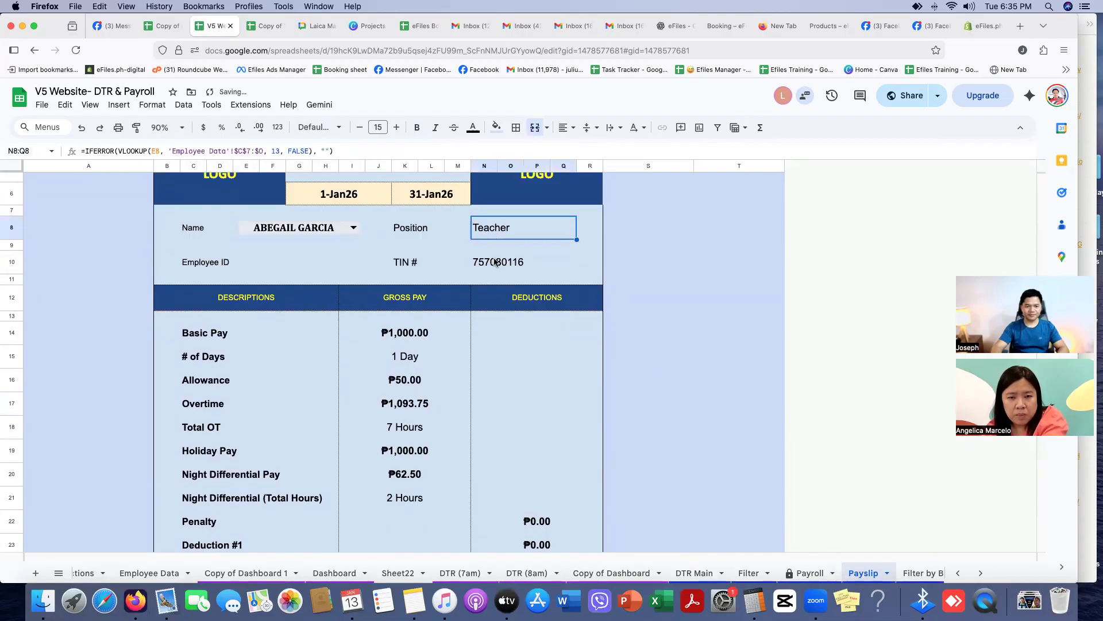
{"action": "left_click", "coordinate": [496, 262]}
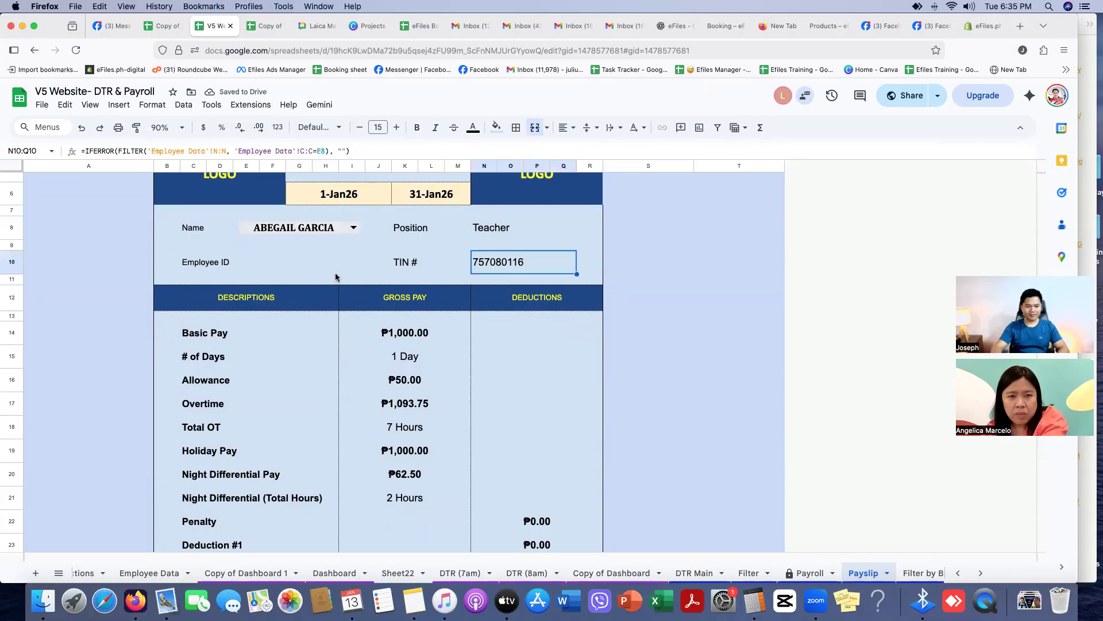
{"action": "left_click", "coordinate": [405, 342]}
{"action": "left_click", "coordinate": [407, 360]}
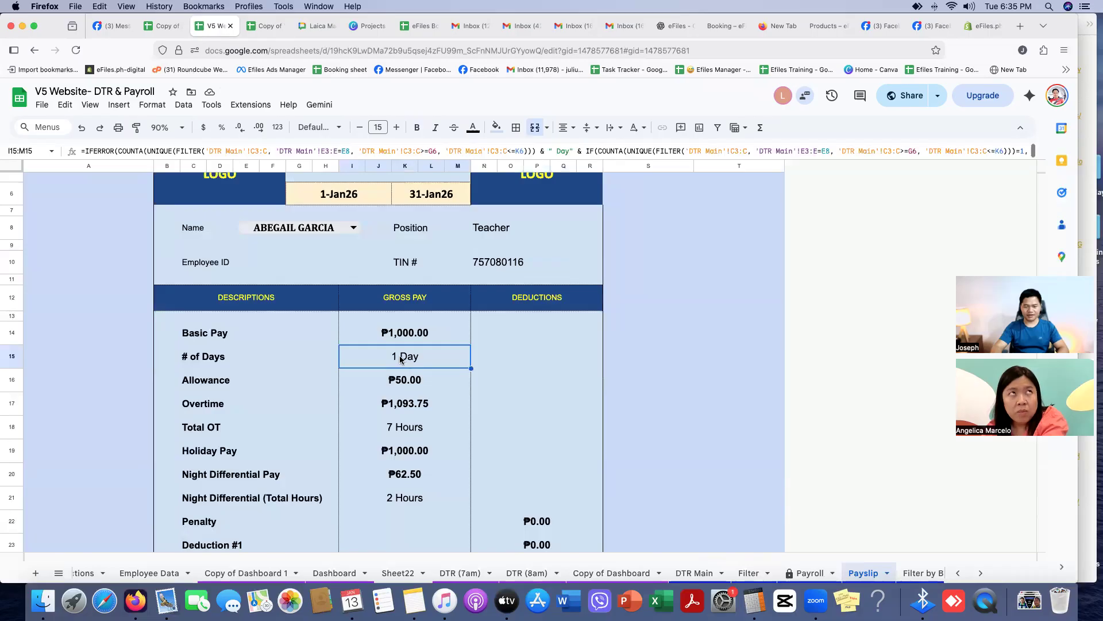
{"action": "left_click", "coordinate": [405, 384]}
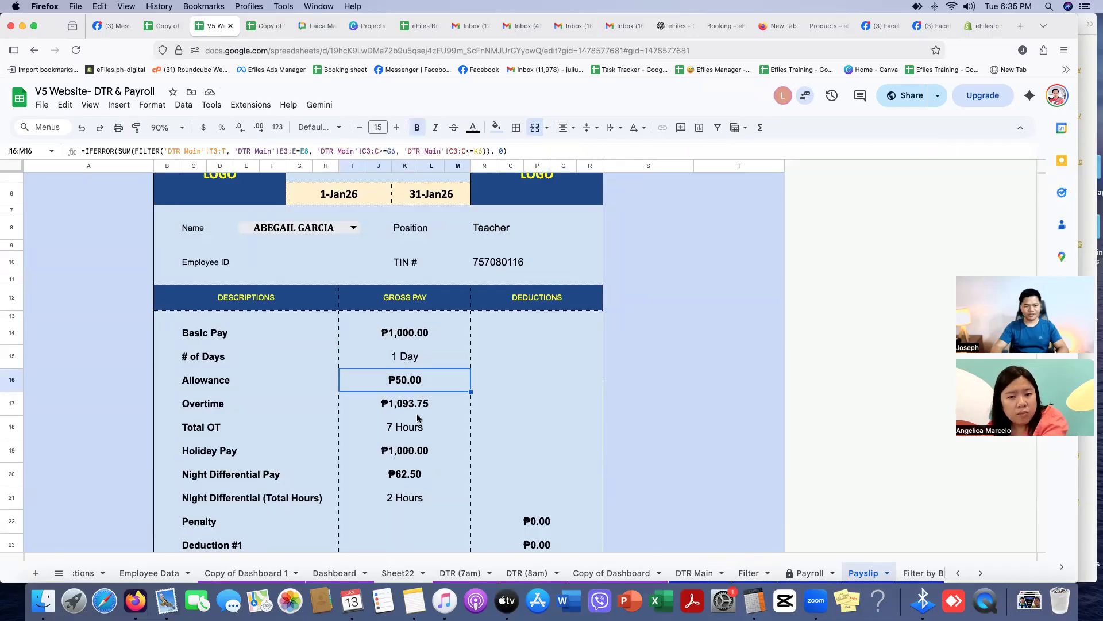
{"action": "left_click", "coordinate": [405, 405]}
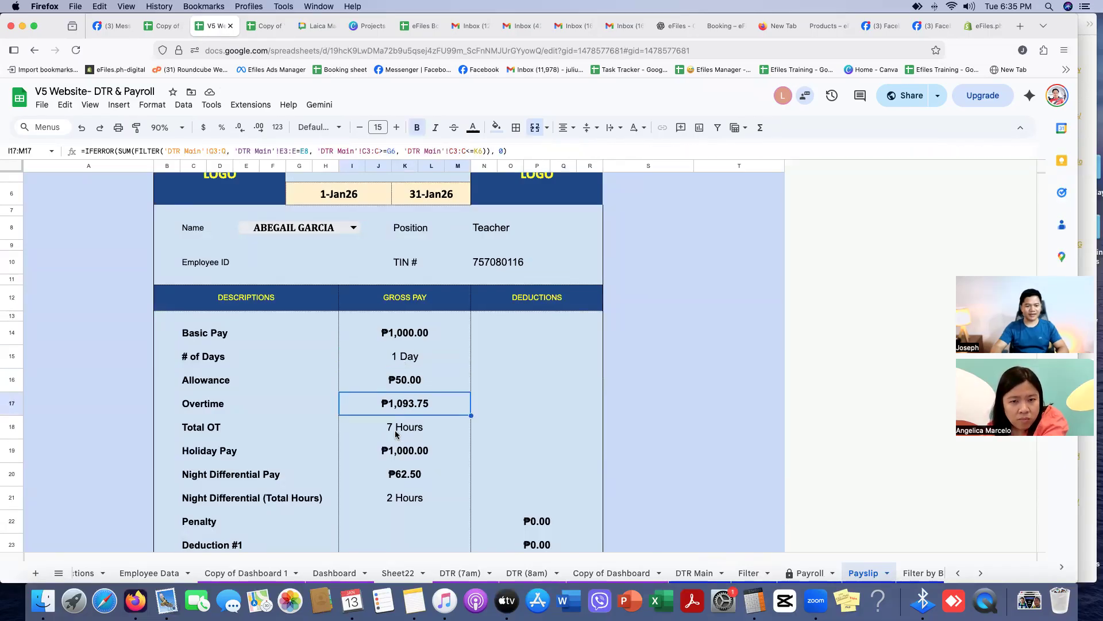
{"action": "left_click", "coordinate": [403, 434]}
- Review the payslip's Holiday Pay and Night Differential cells, and the deductions from Penalty down to PHILHEALTH
{"action": "scroll", "coordinate": [411, 474], "scroll_direction": "down", "scroll_amount": 3}
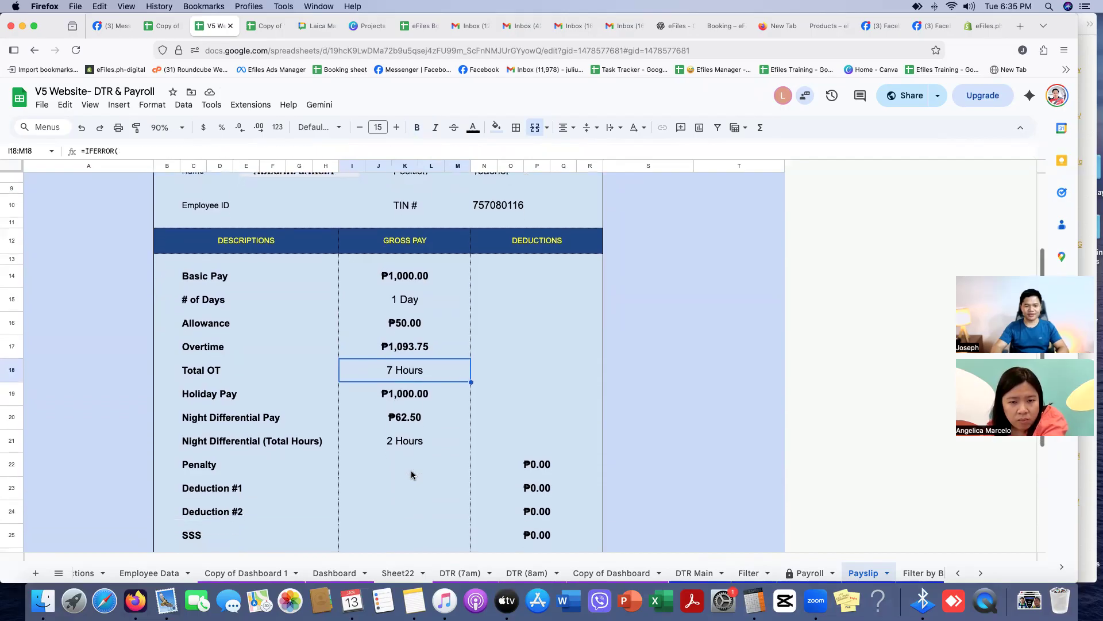
{"action": "left_click", "coordinate": [400, 379]}
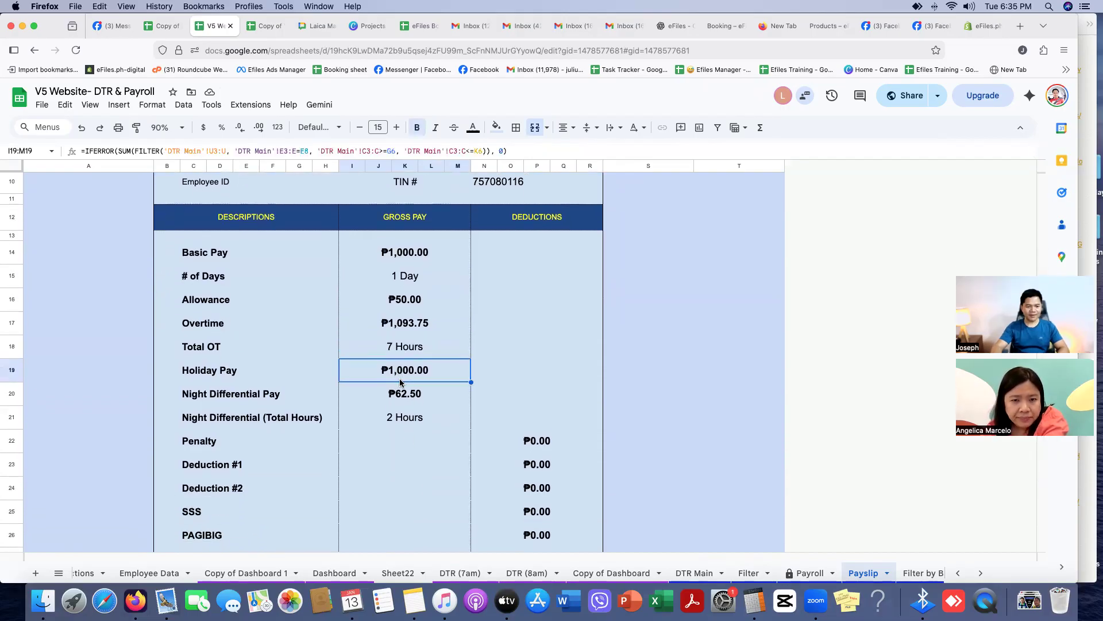
{"action": "left_click", "coordinate": [411, 400]}
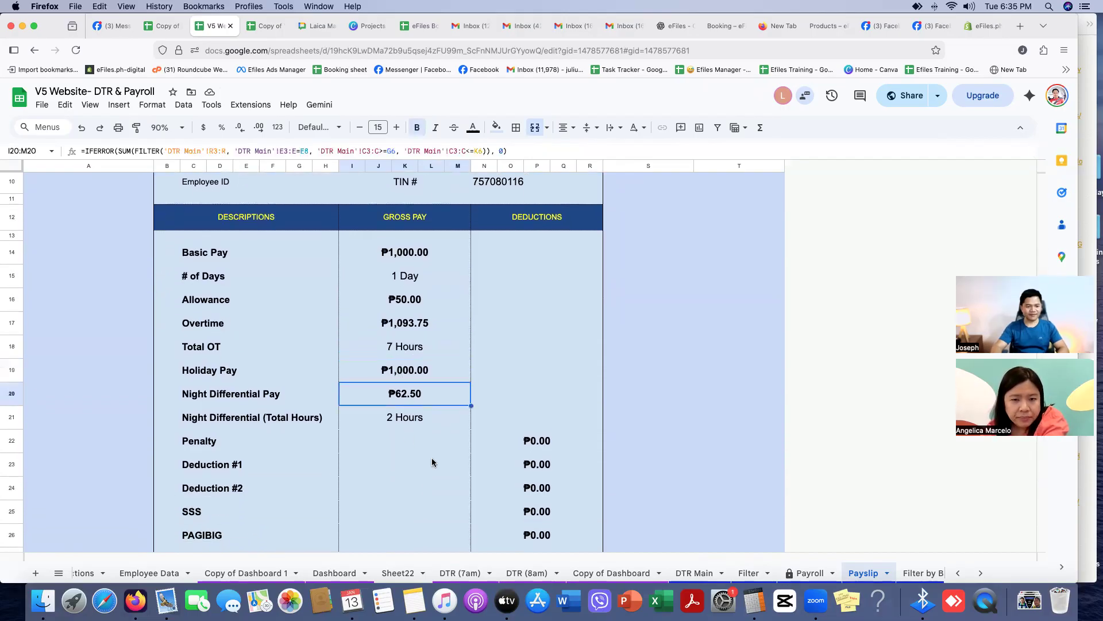
{"action": "left_click", "coordinate": [405, 425]}
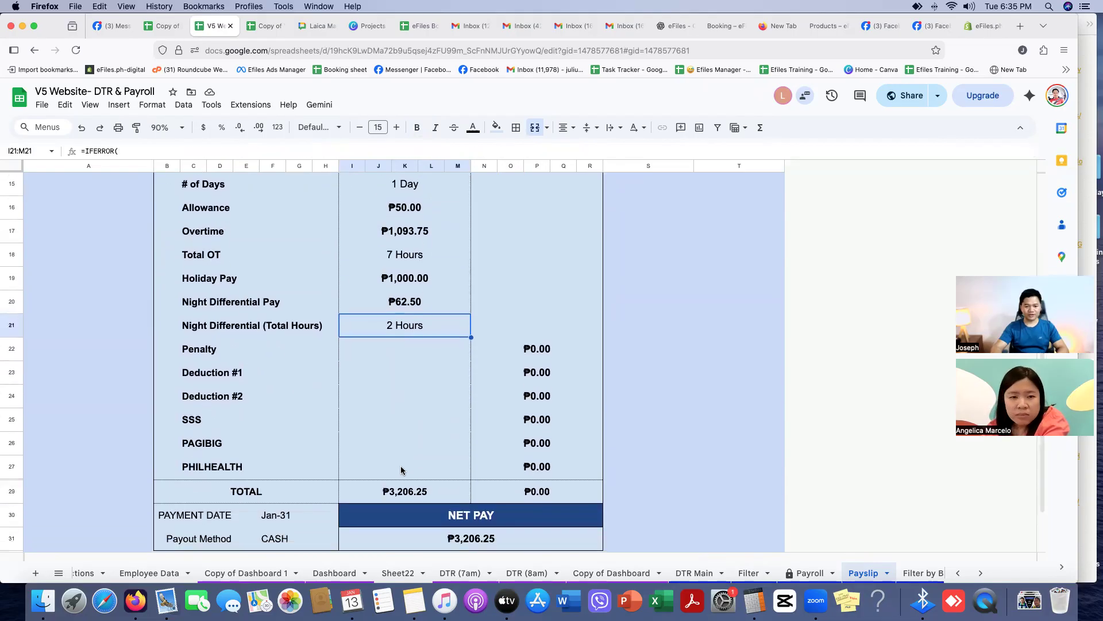
{"action": "scroll", "coordinate": [404, 470], "scroll_direction": "down", "scroll_amount": 1}
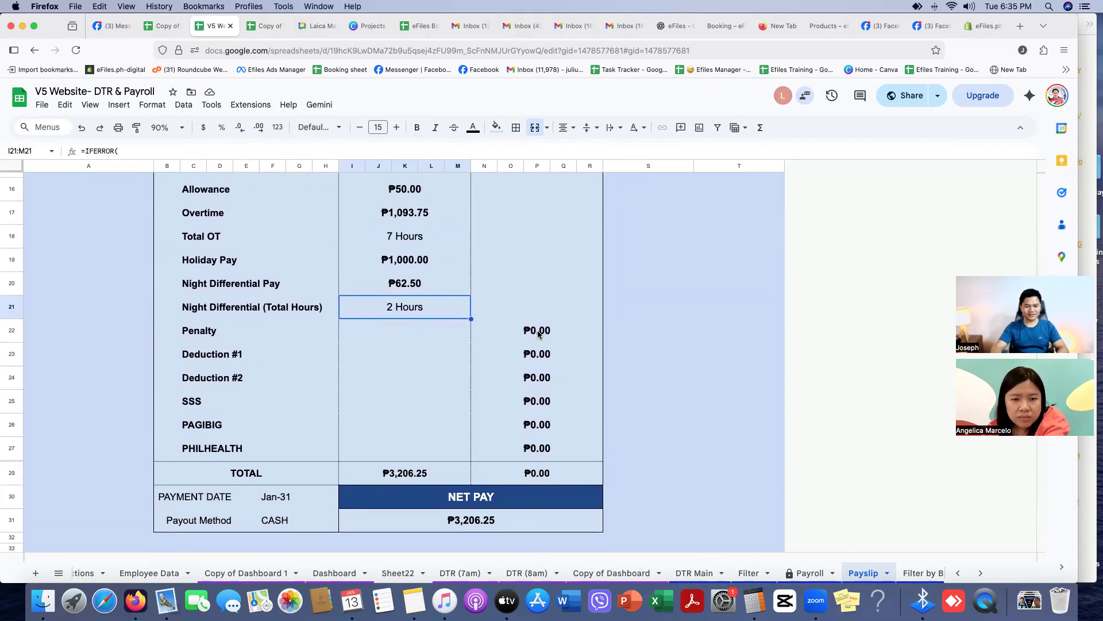
{"action": "left_click_drag", "start_coordinate": [538, 333], "coordinate": [535, 450]}
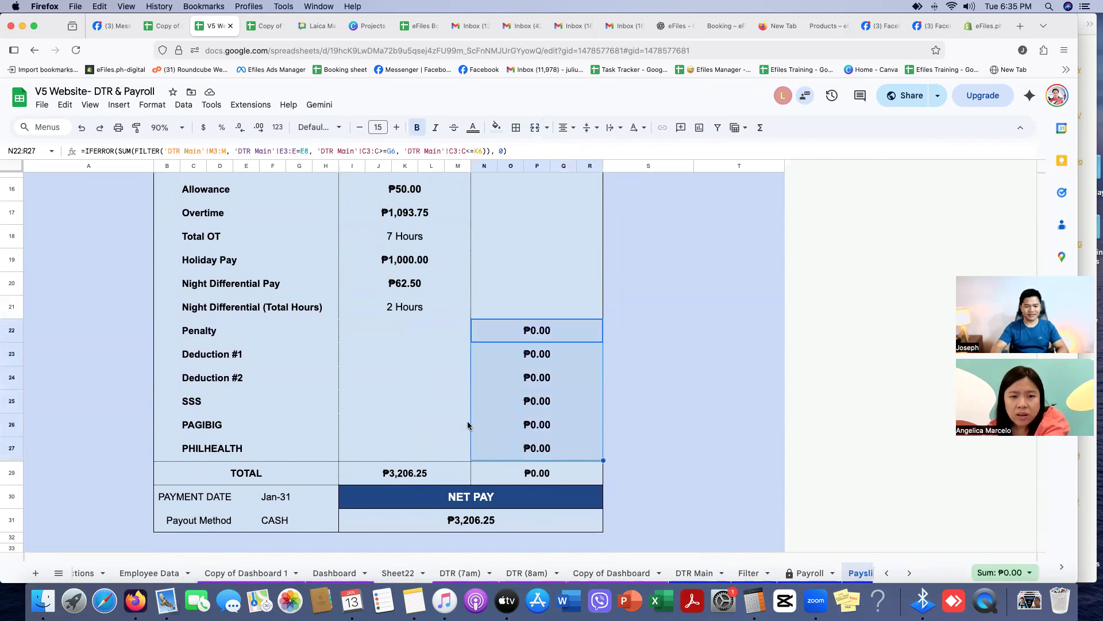
- Review the payslip's totals, Net Pay, payment date and payout method, and return to its employee details
{"action": "scroll", "coordinate": [420, 493], "scroll_direction": "down", "scroll_amount": 2}
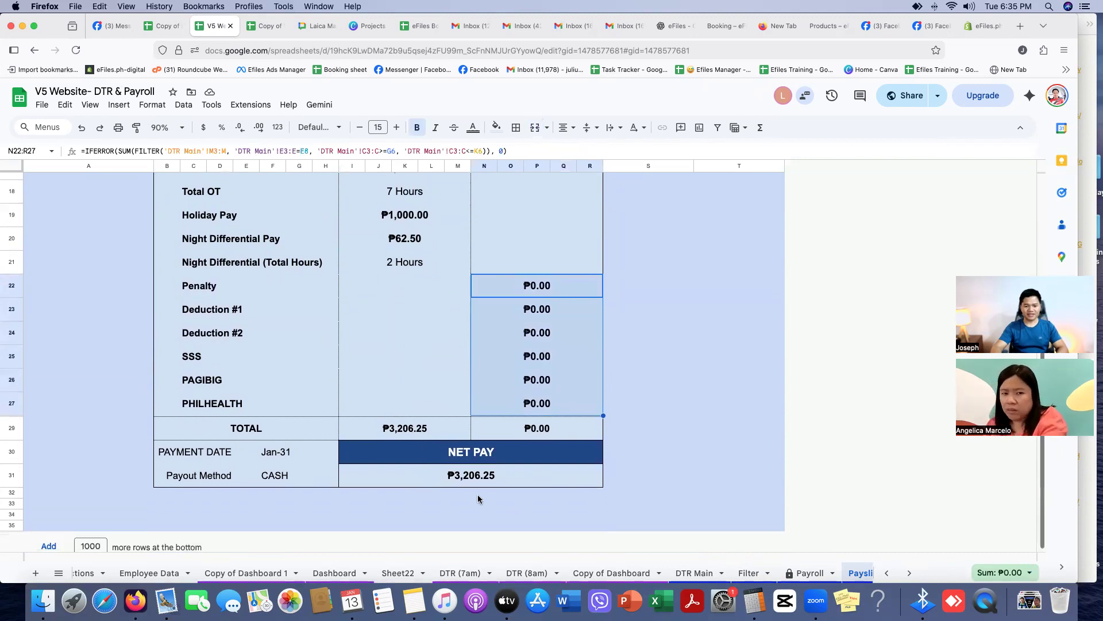
{"action": "scroll", "coordinate": [321, 307], "scroll_direction": "up", "scroll_amount": 5}
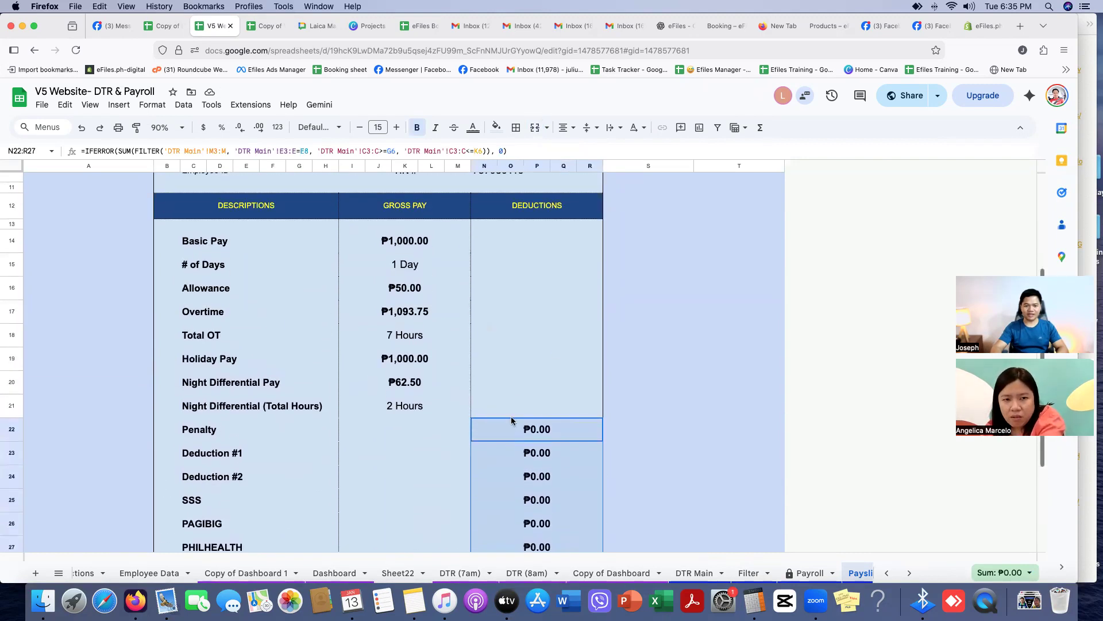
{"action": "scroll", "coordinate": [416, 385], "scroll_direction": "up", "scroll_amount": 4}
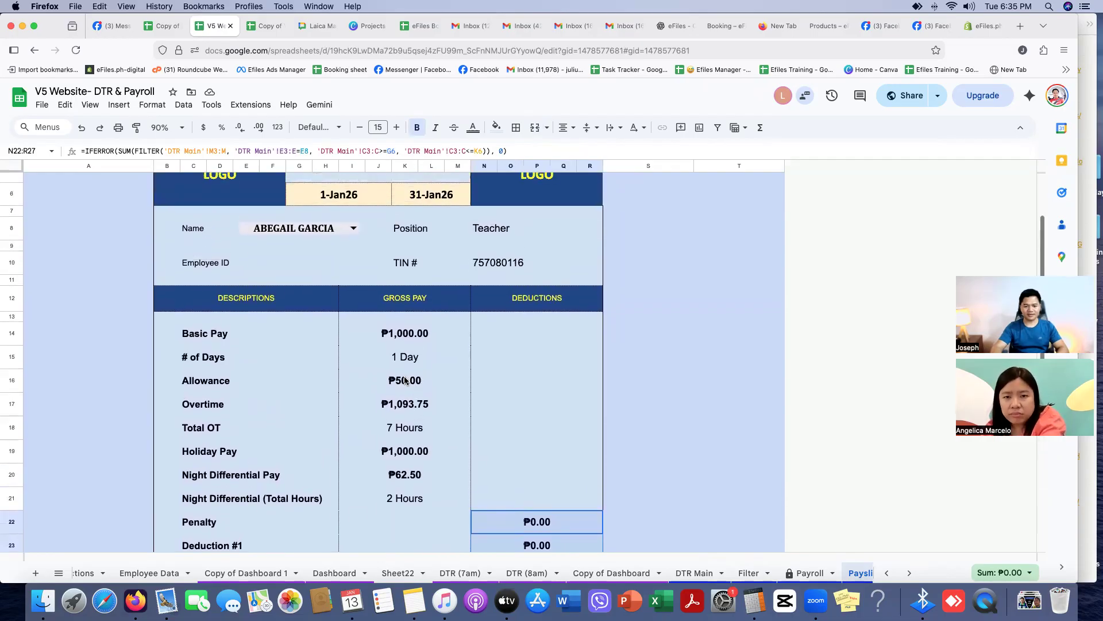
- Open the Filter by Branch sheet and set its branch selection to Branch 1
{"action": "scroll", "coordinate": [826, 574], "scroll_direction": "right", "scroll_amount": 5}
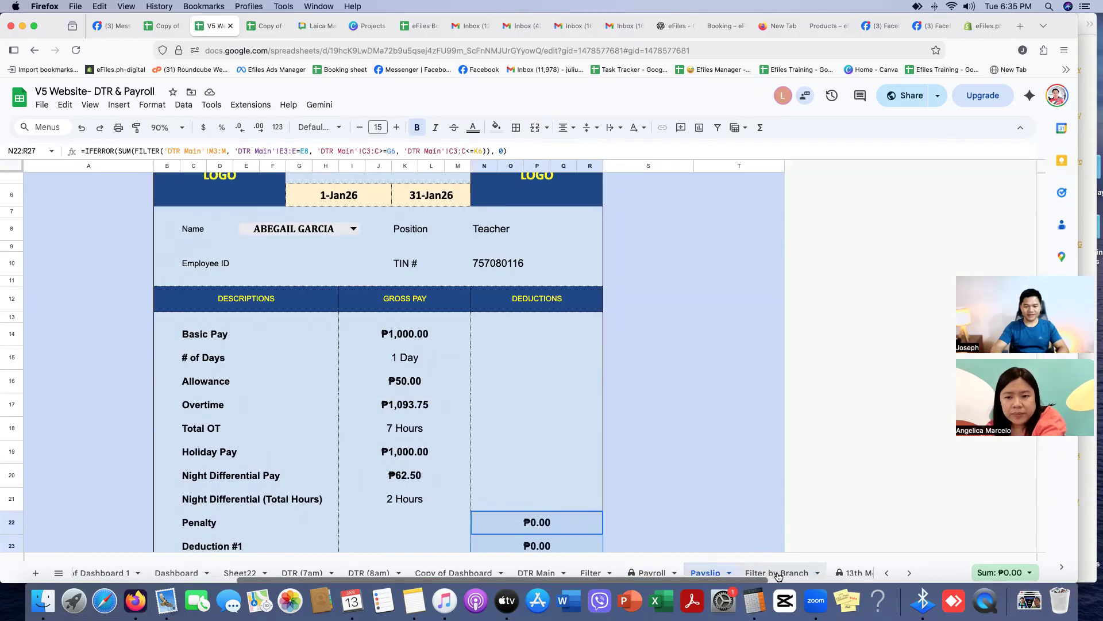
{"action": "left_click", "coordinate": [777, 573]}
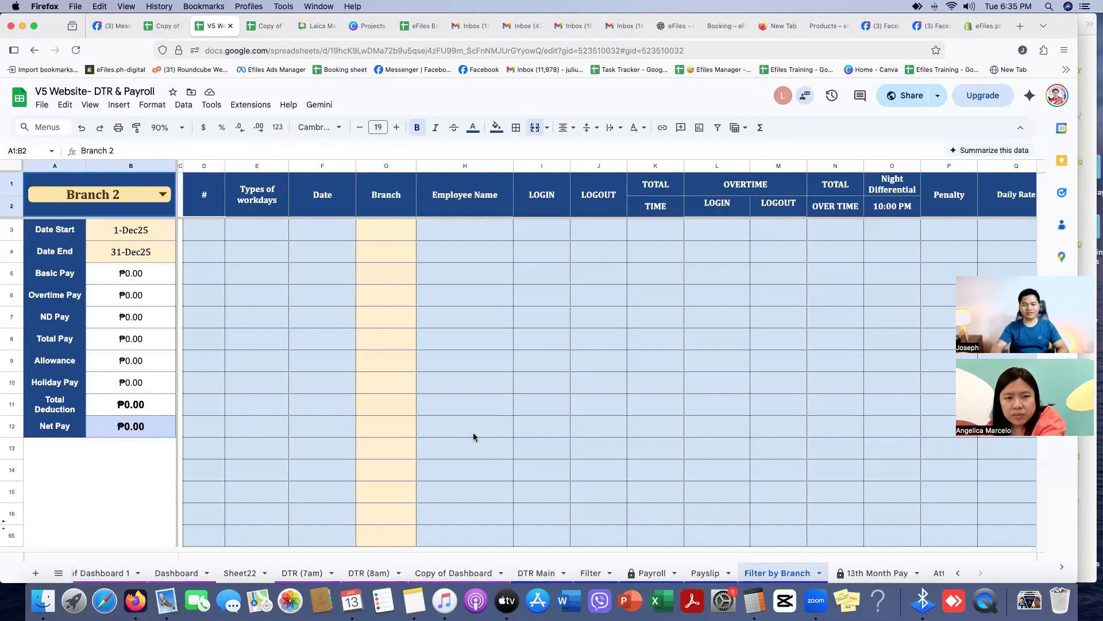
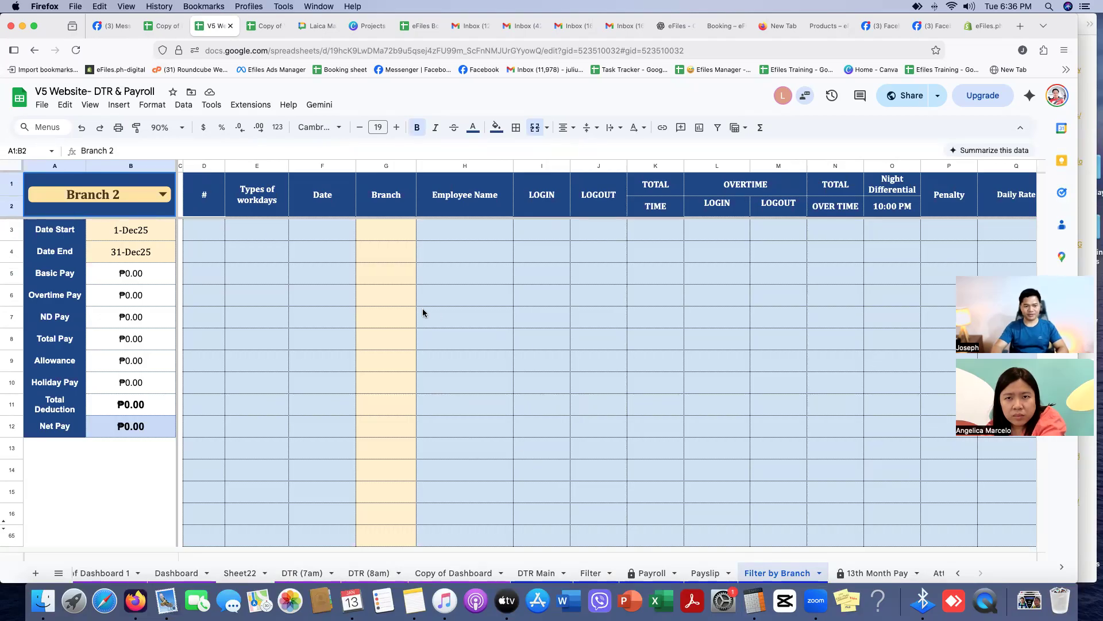
{"action": "left_click", "coordinate": [159, 195]}
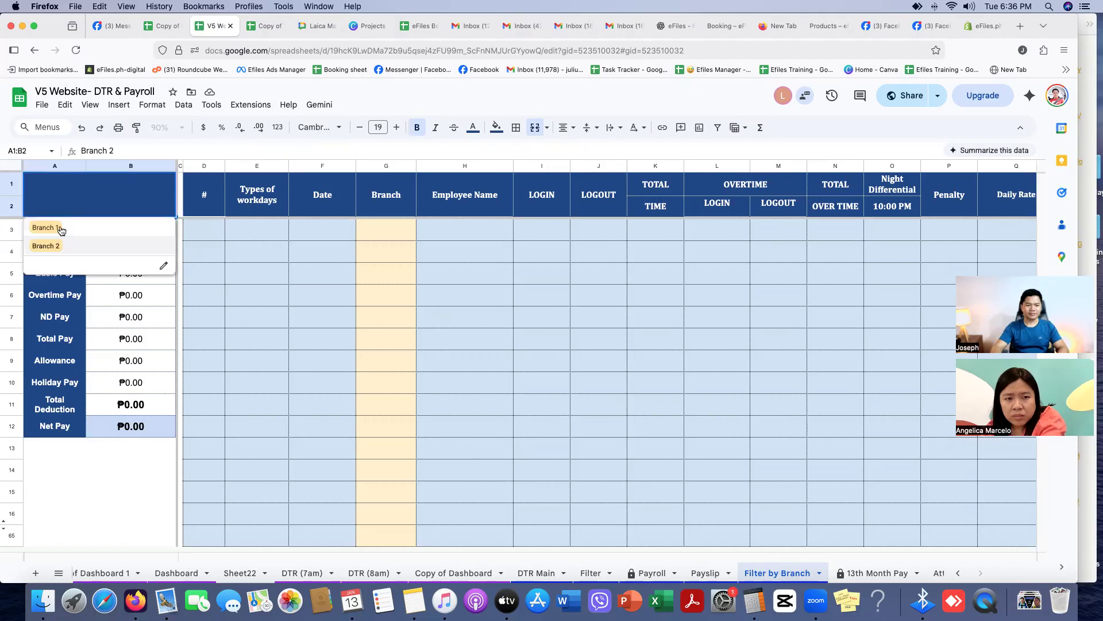
{"action": "left_click", "coordinate": [77, 236]}
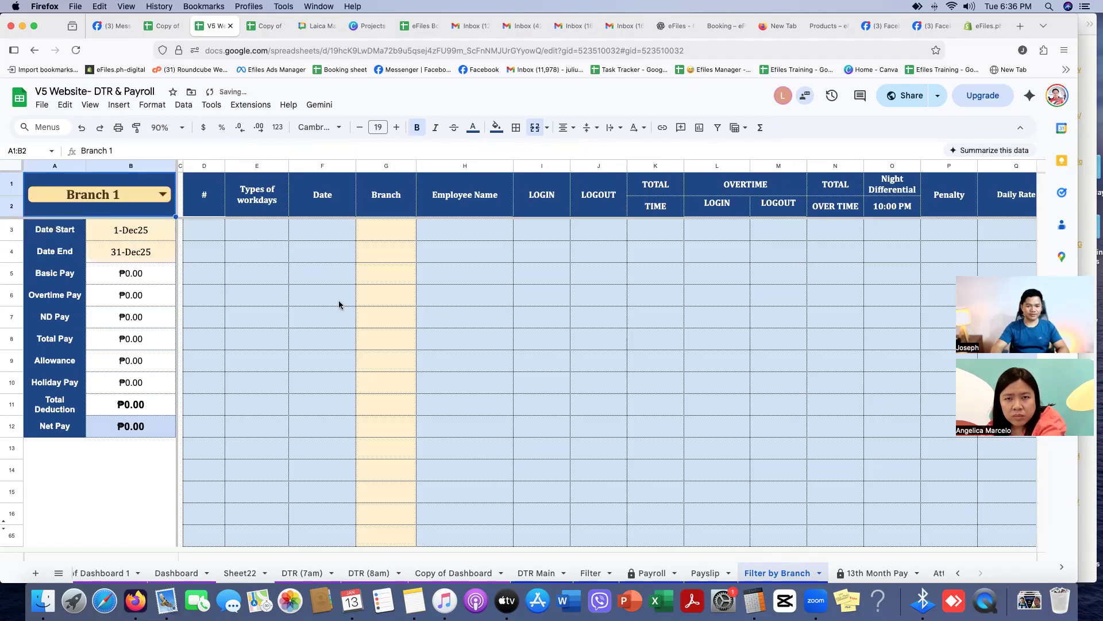
- Set the branch filter's Date Start to 1-Jan26 and its Date End to 31-Jan26
{"action": "scroll", "coordinate": [788, 574], "scroll_direction": "right", "scroll_amount": 2}
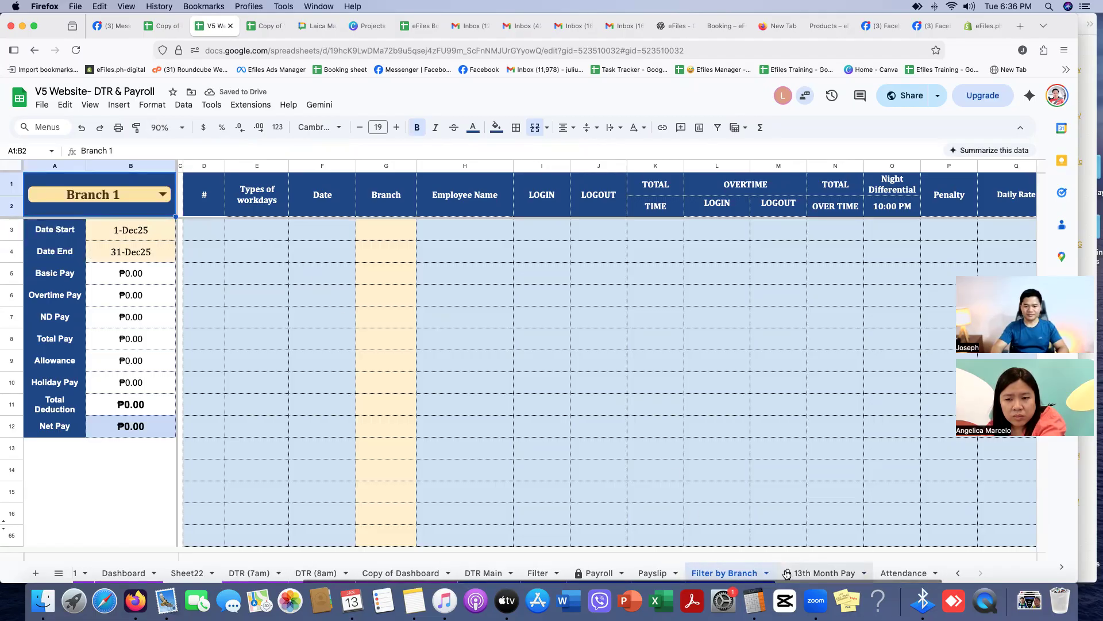
{"action": "double_click", "coordinate": [139, 234]}
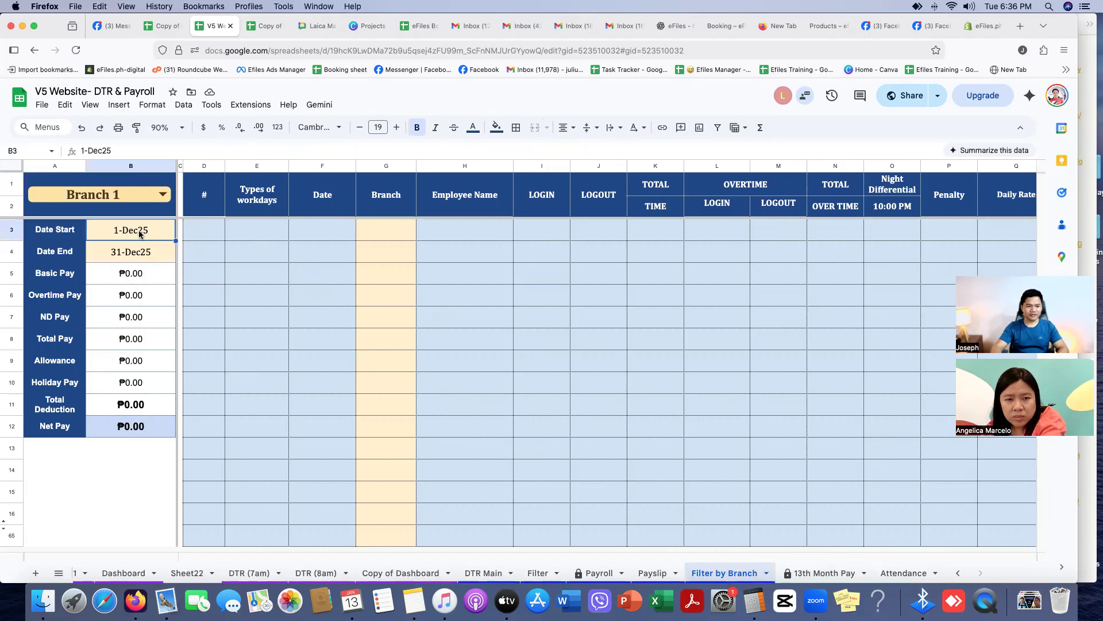
{"action": "left_click", "coordinate": [148, 353]}
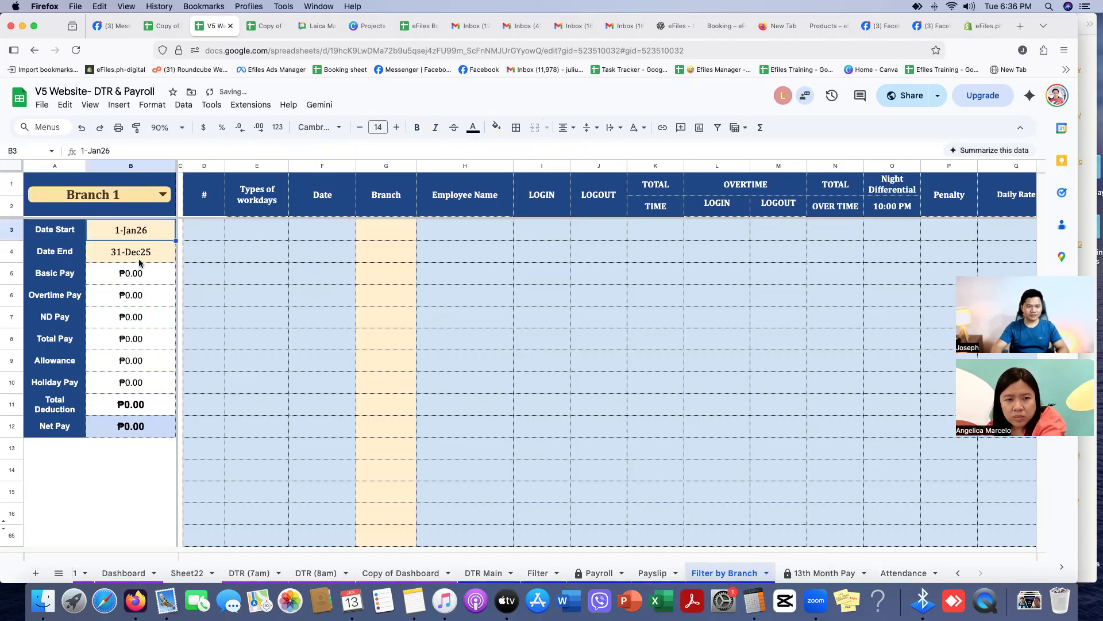
{"action": "double_click", "coordinate": [139, 254]}
{"action": "left_click", "coordinate": [185, 276]}
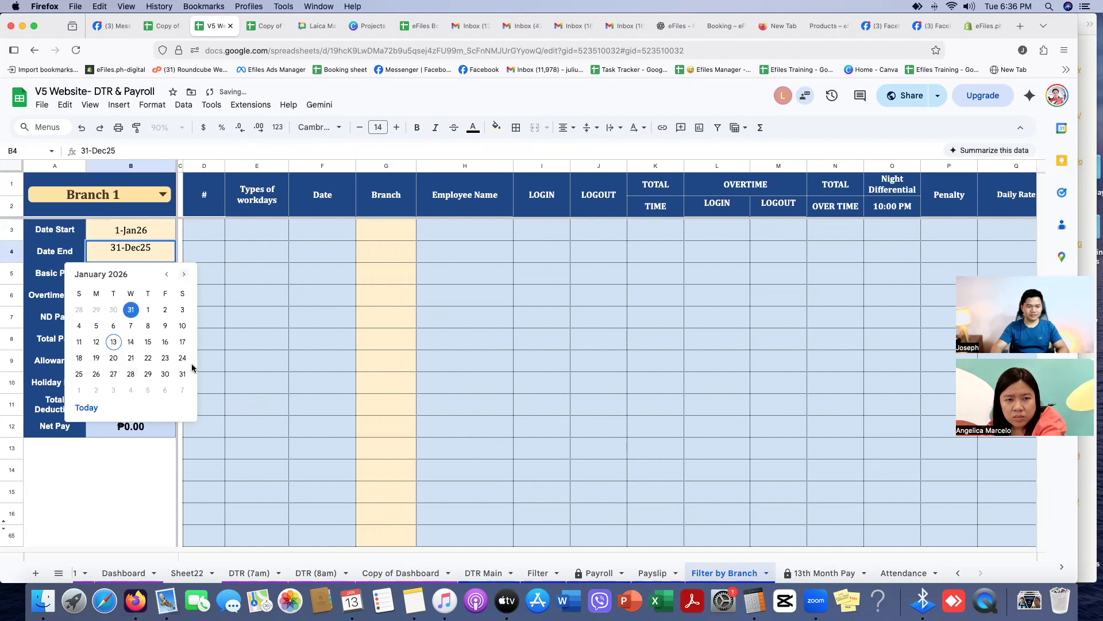
{"action": "left_click", "coordinate": [182, 374]}
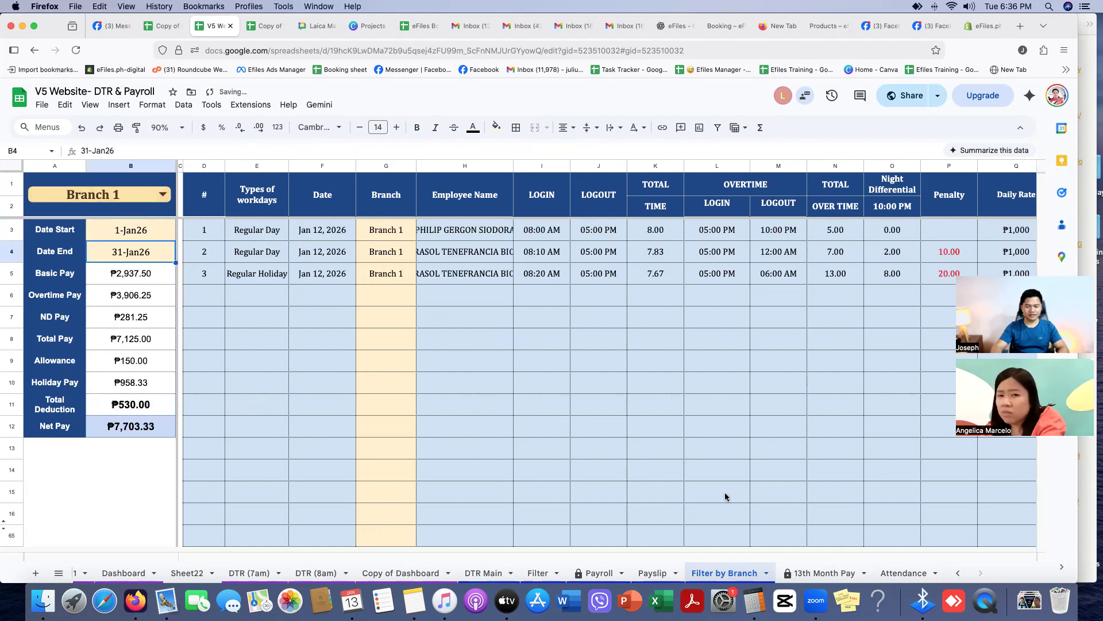
- Open the 13th Month Pay sheet and change the year in its header to 2026
{"action": "left_click", "coordinate": [824, 573]}
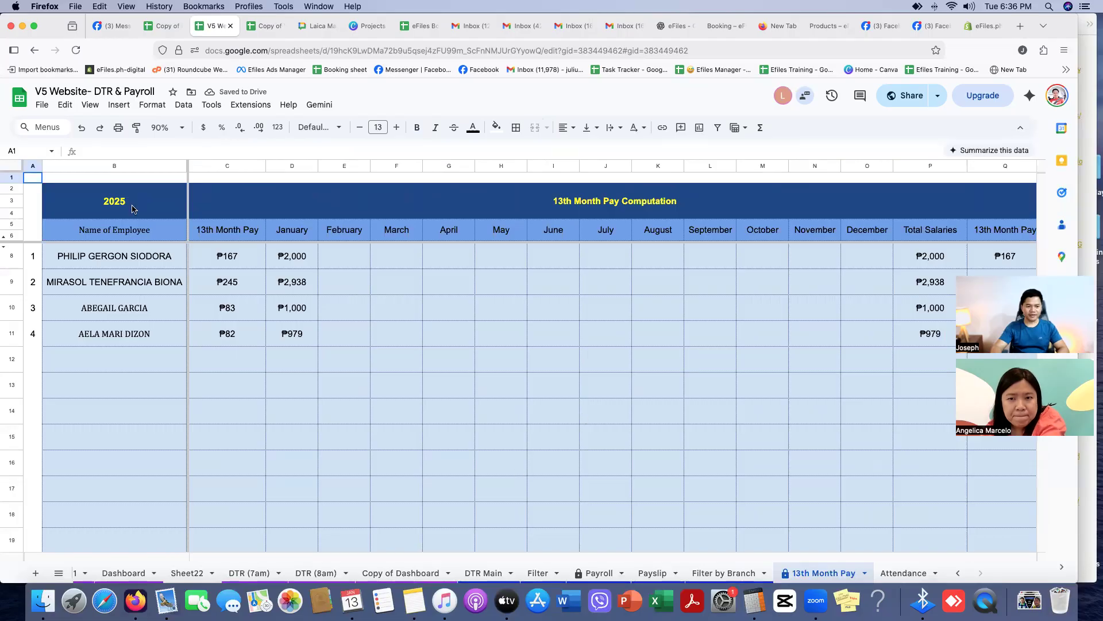
{"action": "double_click", "coordinate": [131, 204]}
{"action": "key", "text": "BackSpace"}
{"action": "type", "text": "6"}
{"action": "key", "text": "Return"}
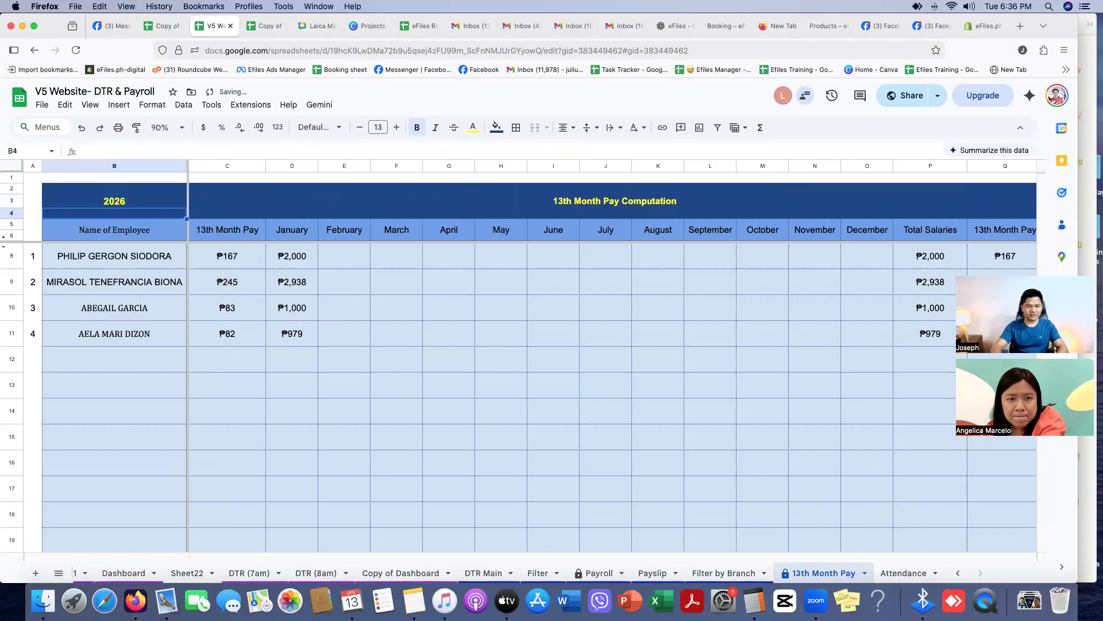
{"action": "left_click", "coordinate": [367, 492]}
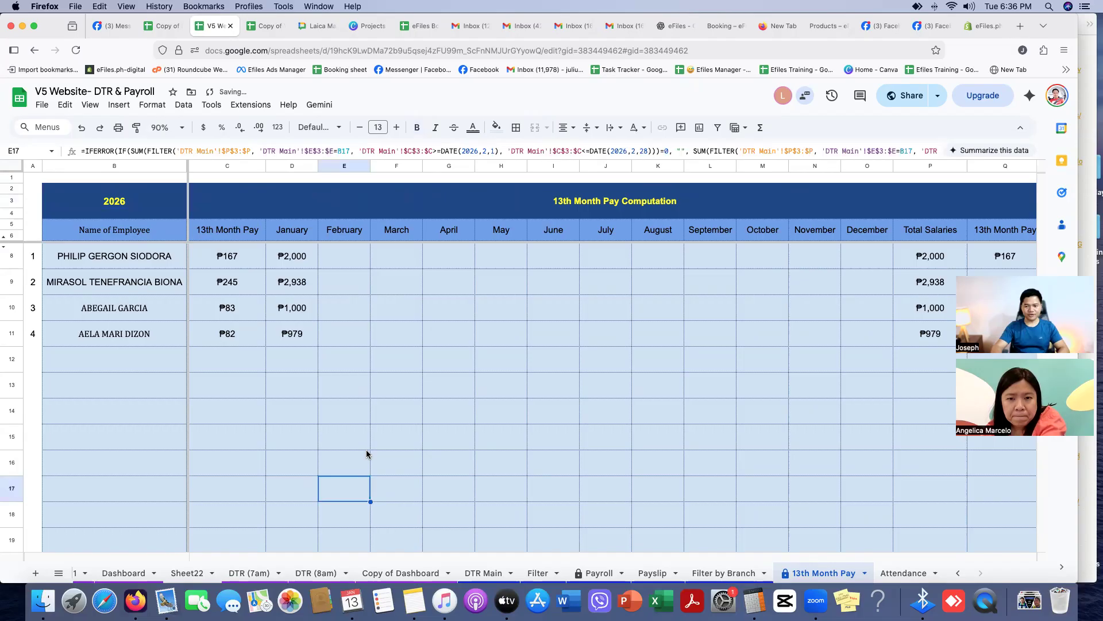
- Review the four employees' January salaries and their amounts in the final 13th Month Pay column
{"action": "left_click_drag", "start_coordinate": [290, 259], "coordinate": [296, 333]}
{"action": "scroll", "coordinate": [508, 324], "scroll_direction": "right", "scroll_amount": 2}
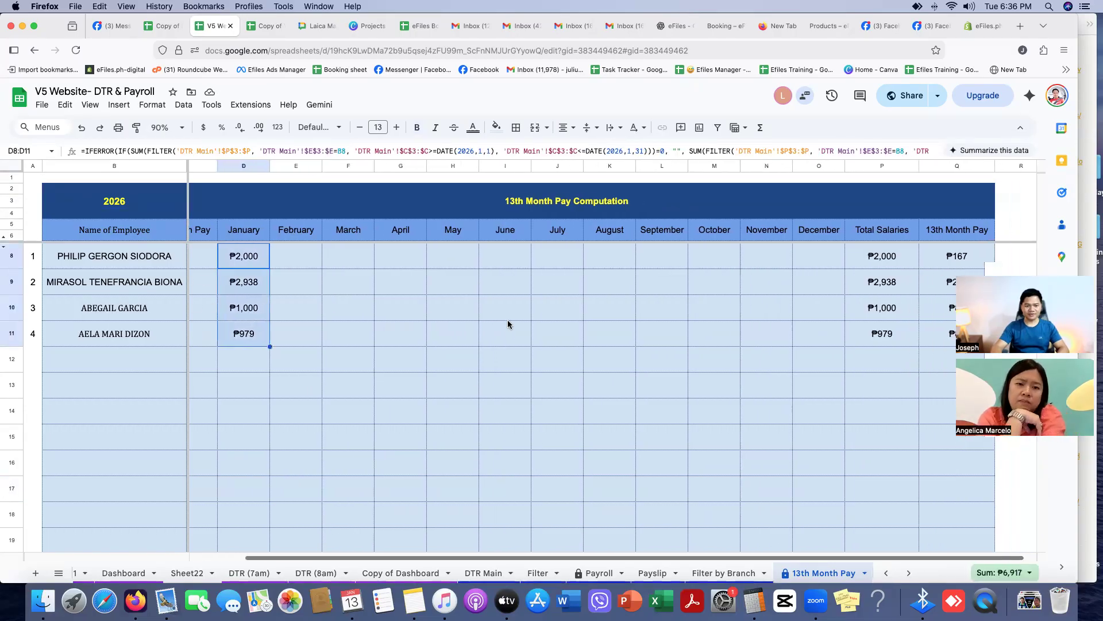
{"action": "left_click_drag", "start_coordinate": [950, 262], "coordinate": [949, 339]}
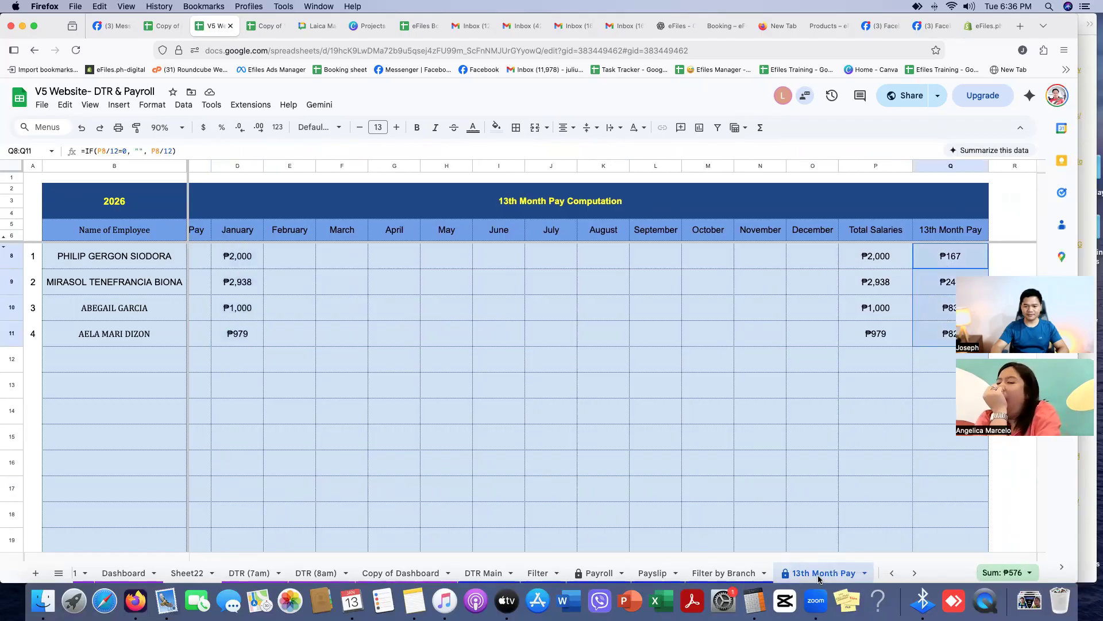
- Open the Dashboard sheet and look over its employee, salary and Birthday Celebrant sections
{"action": "scroll", "coordinate": [546, 573], "scroll_direction": "left", "scroll_amount": 5}
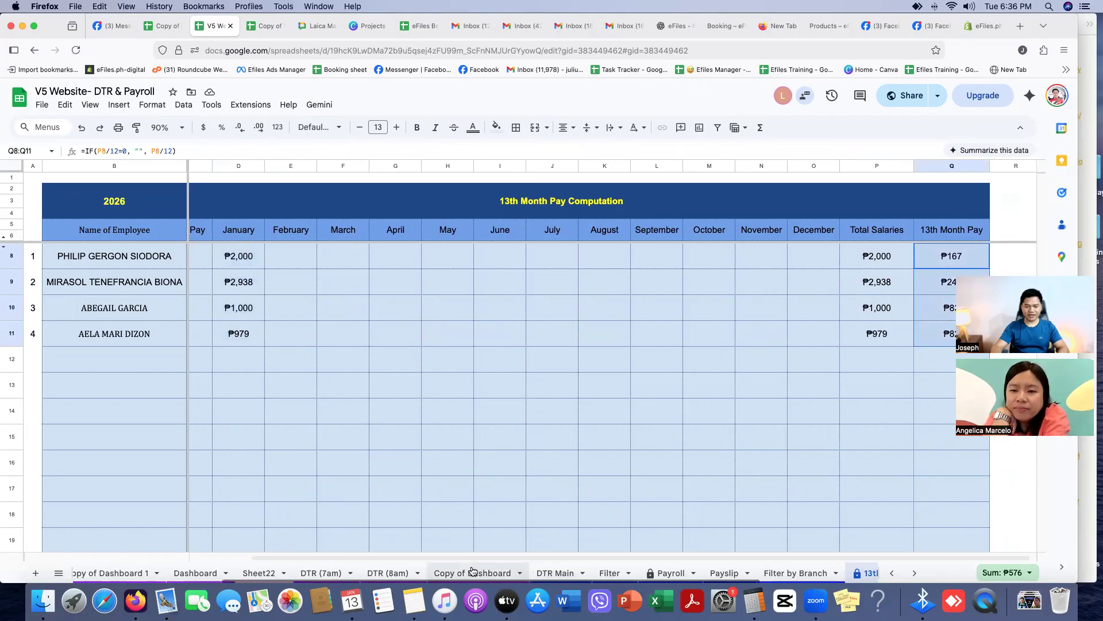
{"action": "scroll", "coordinate": [391, 569], "scroll_direction": "left", "scroll_amount": 2}
{"action": "left_click", "coordinate": [373, 573]}
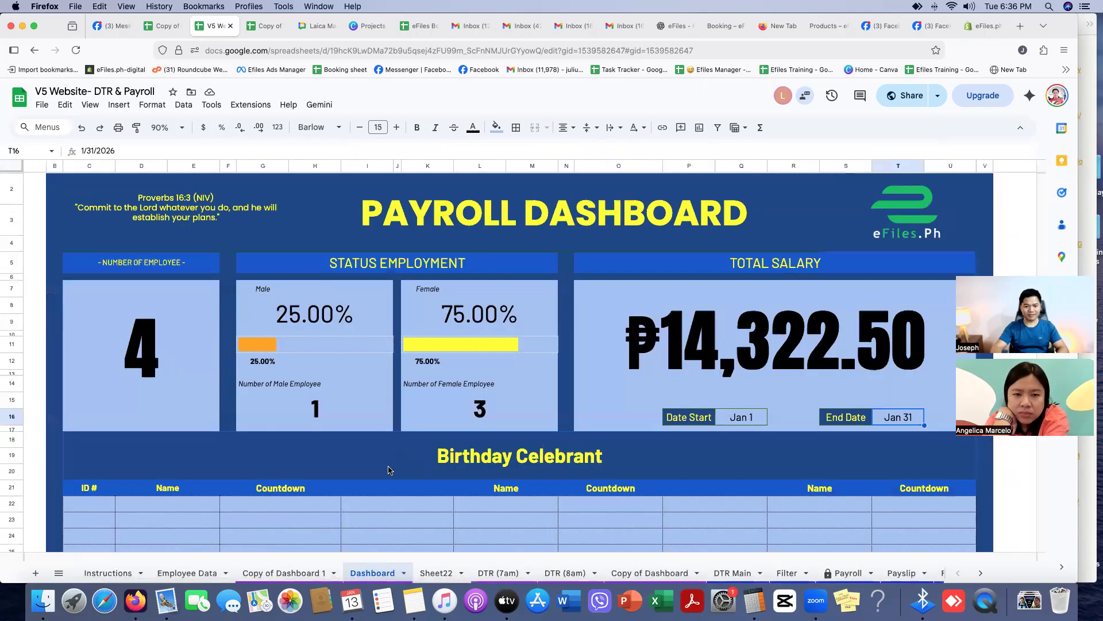
{"action": "scroll", "coordinate": [389, 468], "scroll_direction": "down", "scroll_amount": 2}
{"action": "scroll", "coordinate": [417, 433], "scroll_direction": "down", "scroll_amount": 1}
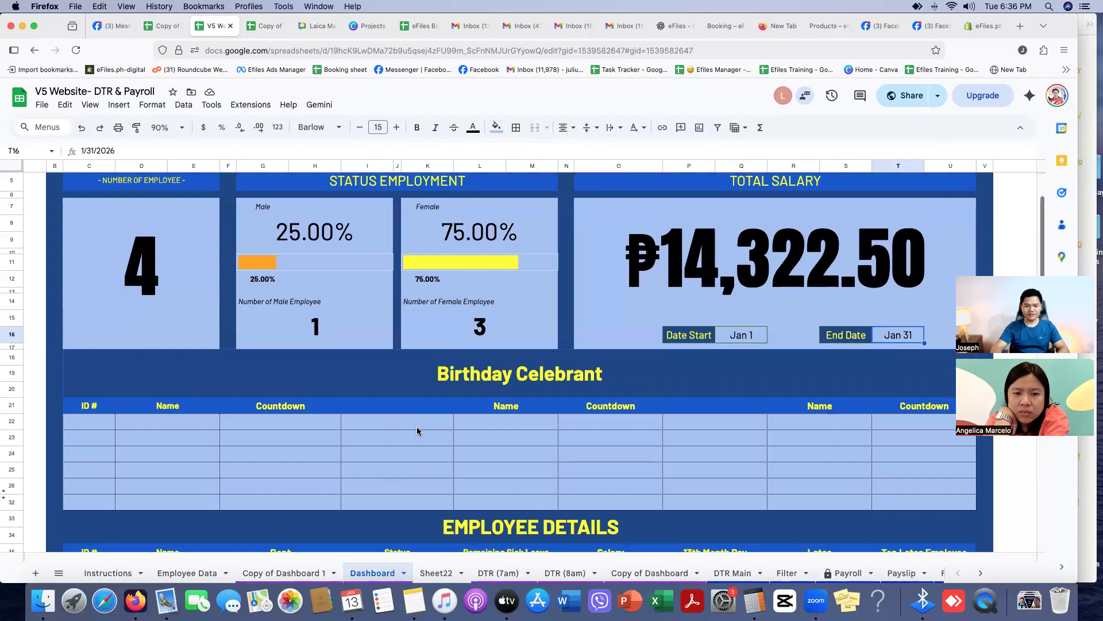
{"action": "scroll", "coordinate": [203, 352], "scroll_direction": "up", "scroll_amount": 2}
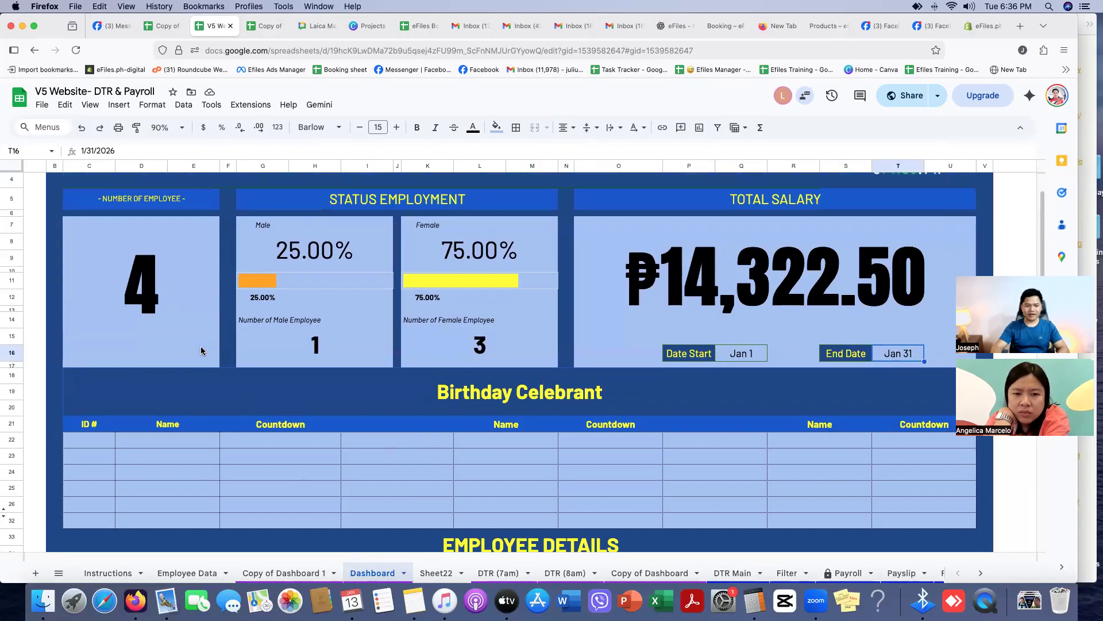
- Check the formulas of the dashboard's Number of Employee cell and its male and female percentages and counts
{"action": "left_click", "coordinate": [142, 332]}
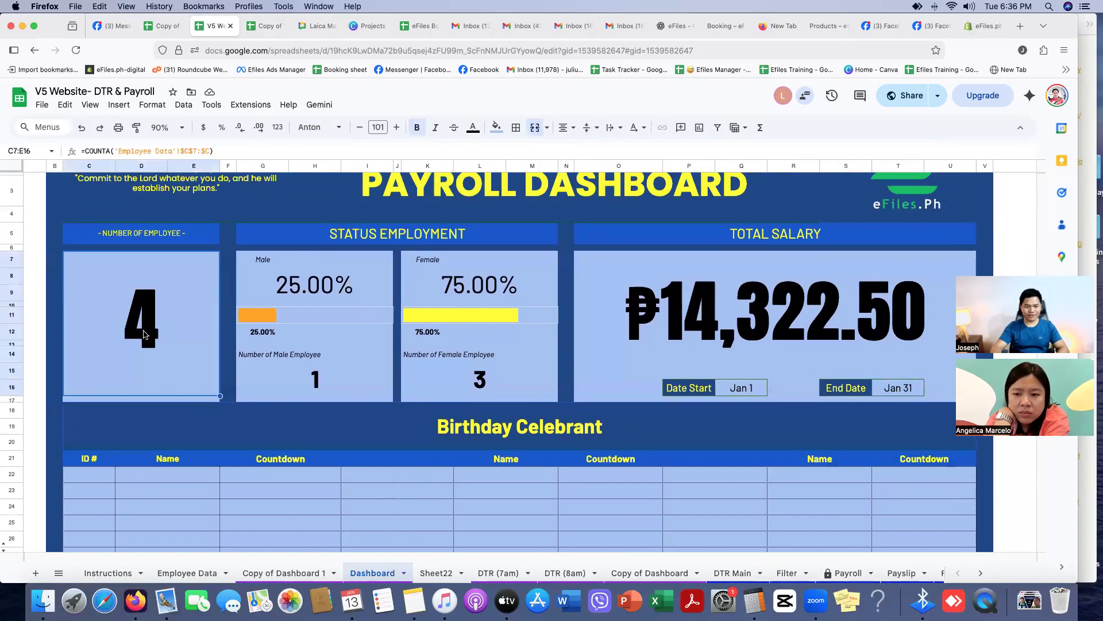
{"action": "left_click", "coordinate": [307, 290]}
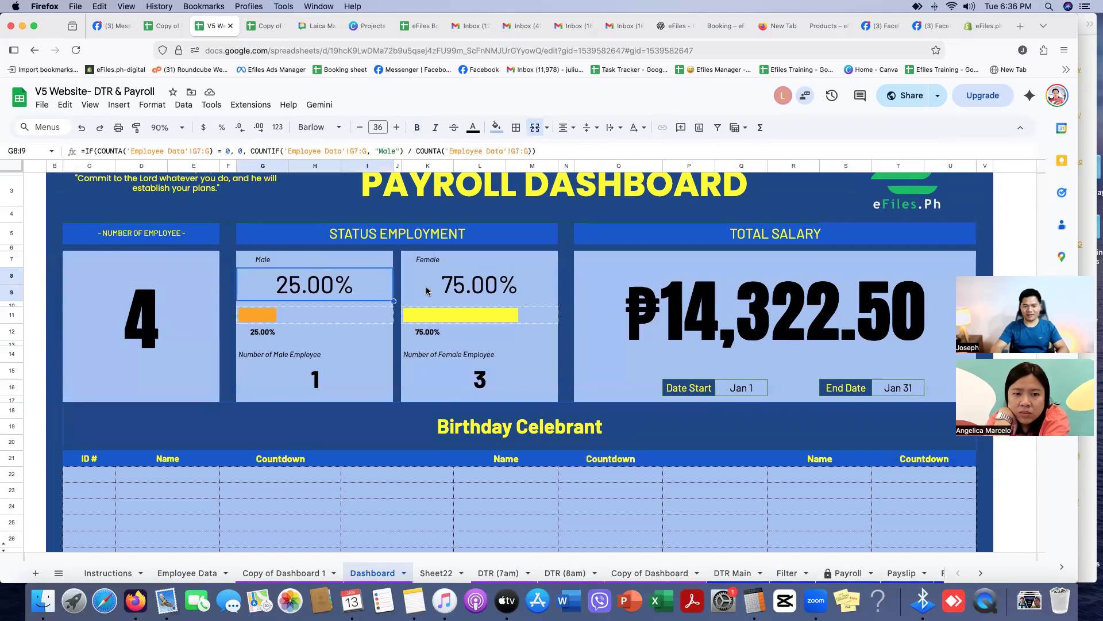
{"action": "left_click", "coordinate": [444, 290]}
{"action": "left_click", "coordinate": [295, 383]}
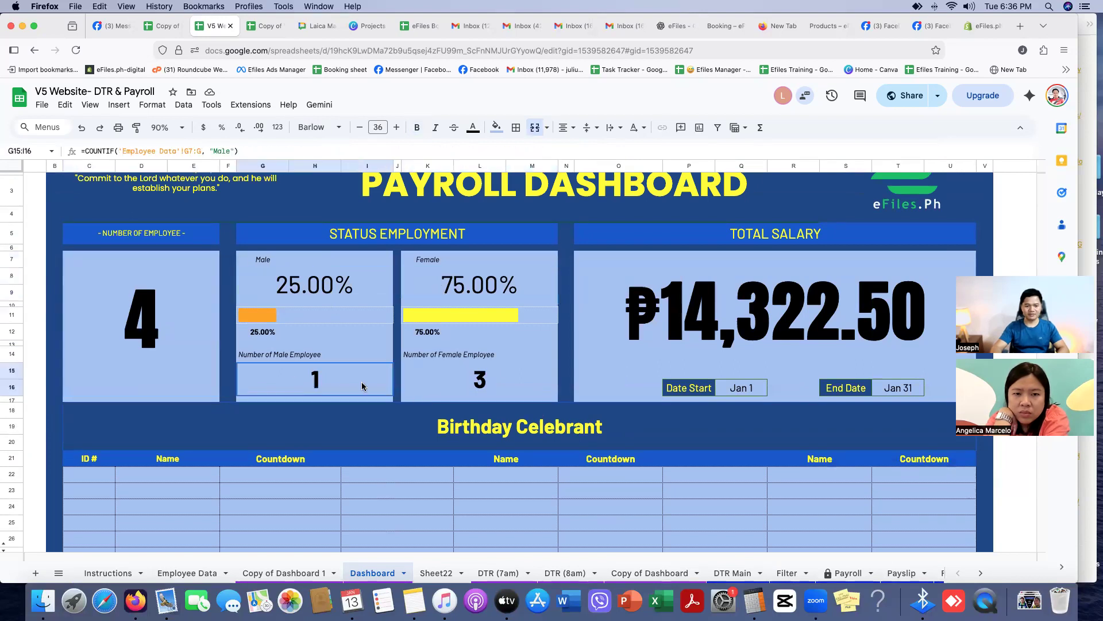
{"action": "left_click", "coordinate": [470, 381]}
- Check the dashboard's Total Salary cell together with its Date Start and End Date cells
{"action": "scroll", "coordinate": [610, 376], "scroll_direction": "right", "scroll_amount": 2}
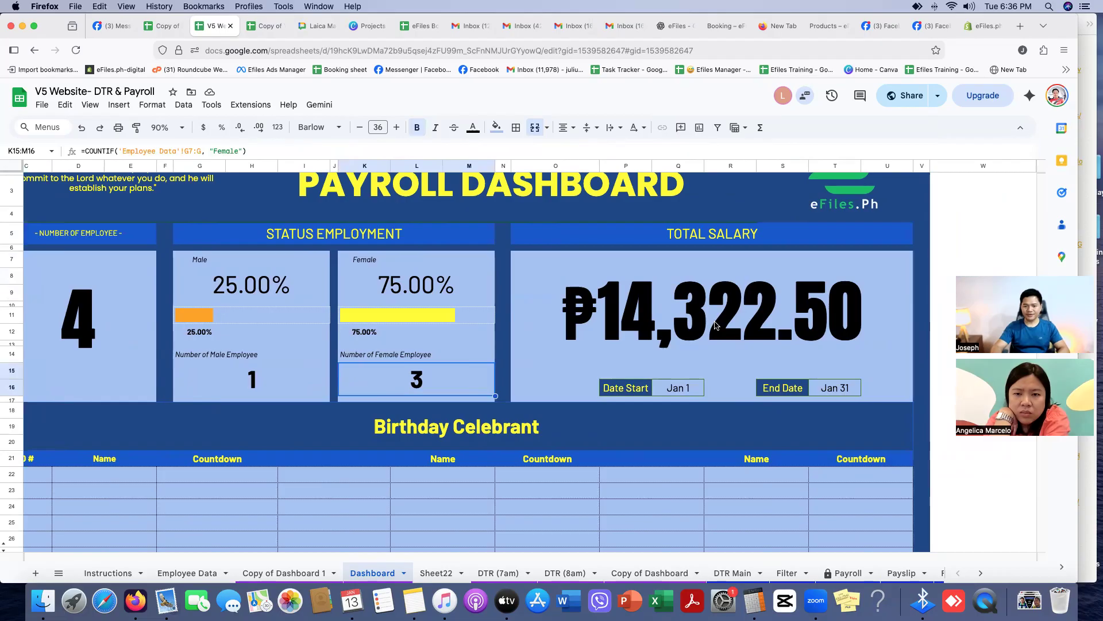
{"action": "left_click", "coordinate": [706, 330]}
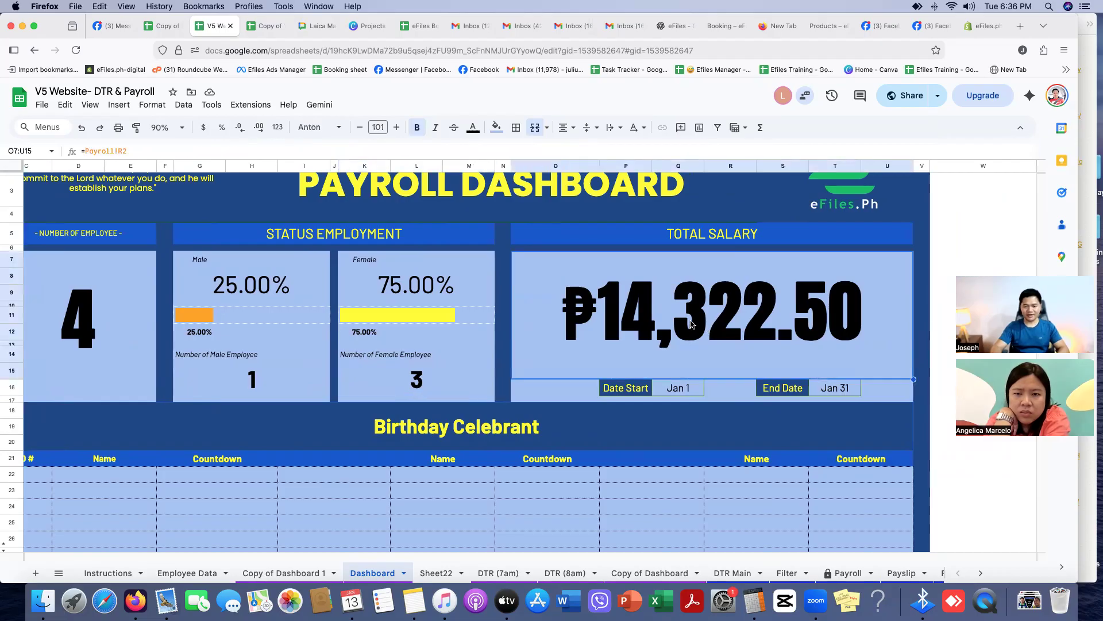
{"action": "left_click", "coordinate": [691, 384]}
{"action": "left_click", "coordinate": [839, 392]}
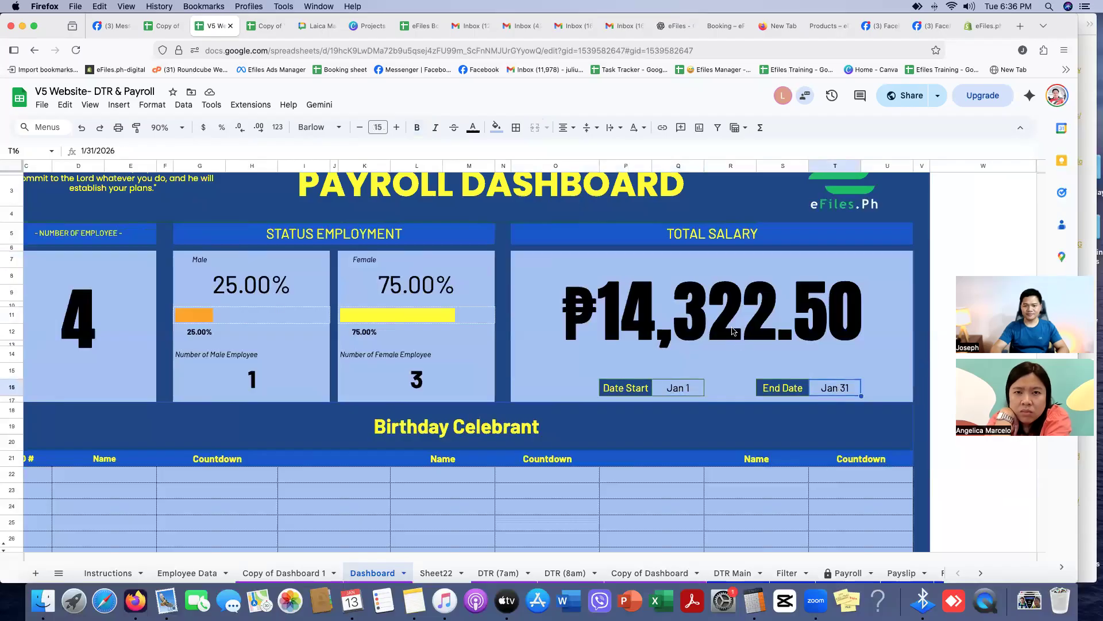
{"action": "left_click", "coordinate": [732, 330]}
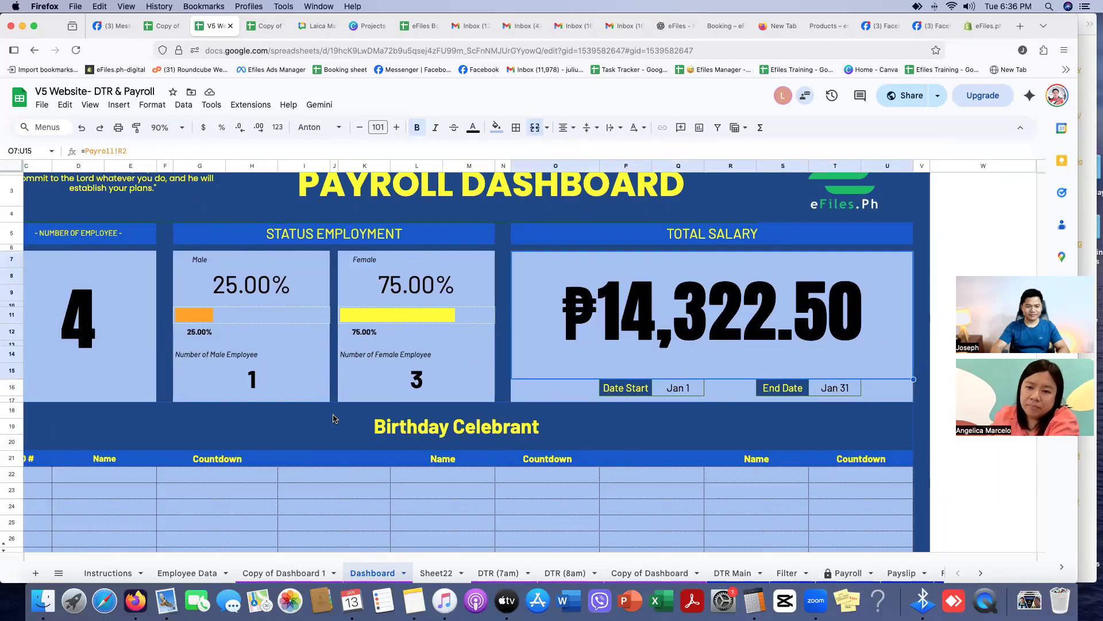
- Select the Birthday Celebrant table's cells C22:Q32 on the dashboard to review the celebrant list
{"action": "scroll", "coordinate": [330, 414], "scroll_direction": "down", "scroll_amount": 5}
{"action": "scroll", "coordinate": [115, 368], "scroll_direction": "left", "scroll_amount": 2}
{"action": "left_click_drag", "start_coordinate": [91, 352], "coordinate": [773, 427]}
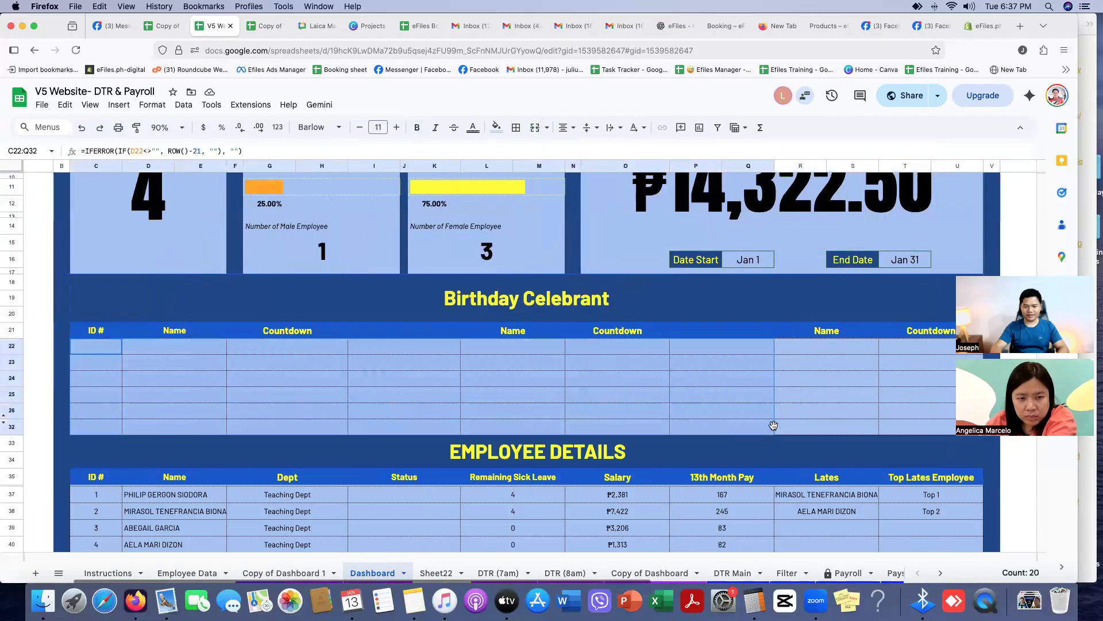
- On the Employee Data sheet, set the first employee's Date Hired in I7 to January 13, 2026
{"action": "left_click", "coordinate": [185, 573]}
{"action": "scroll", "coordinate": [261, 330], "scroll_direction": "left", "scroll_amount": 2}
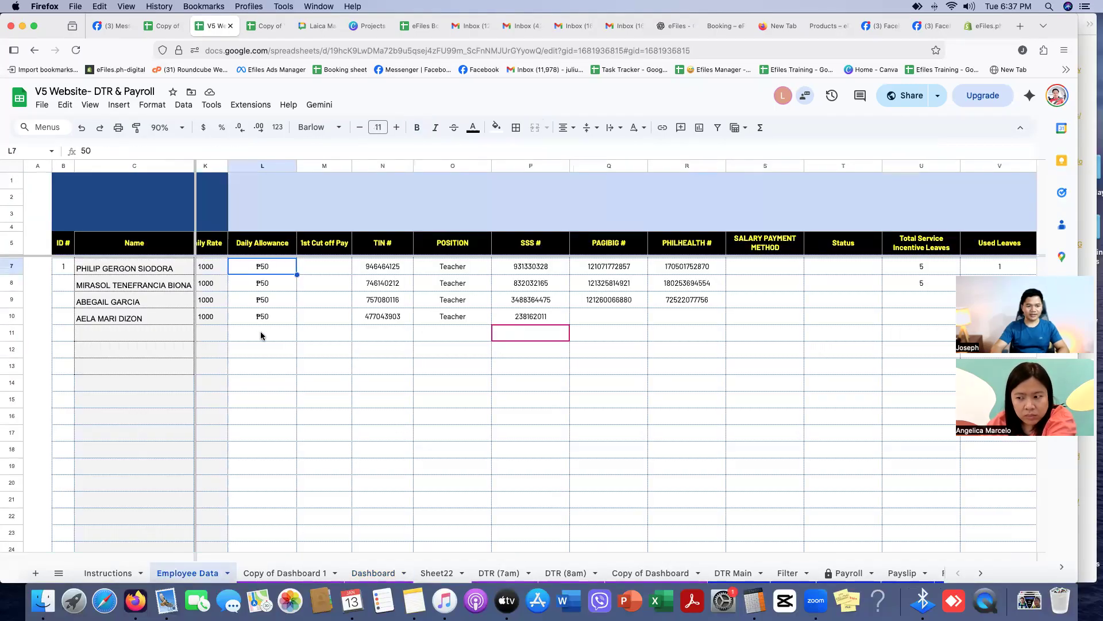
{"action": "scroll", "coordinate": [302, 341], "scroll_direction": "left", "scroll_amount": 4}
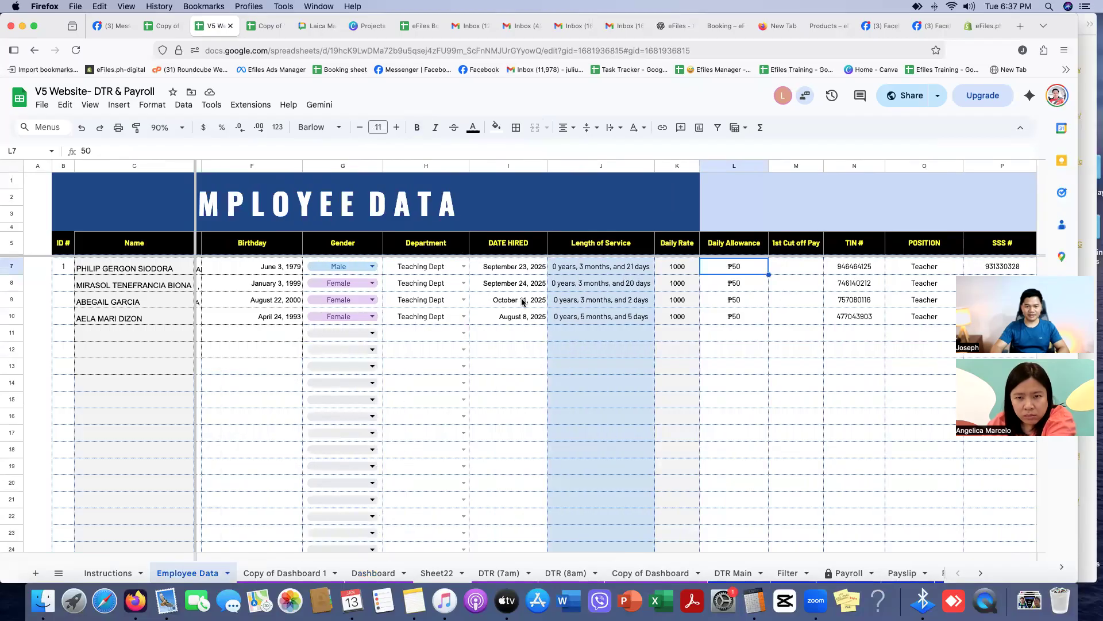
{"action": "double_click", "coordinate": [508, 270]}
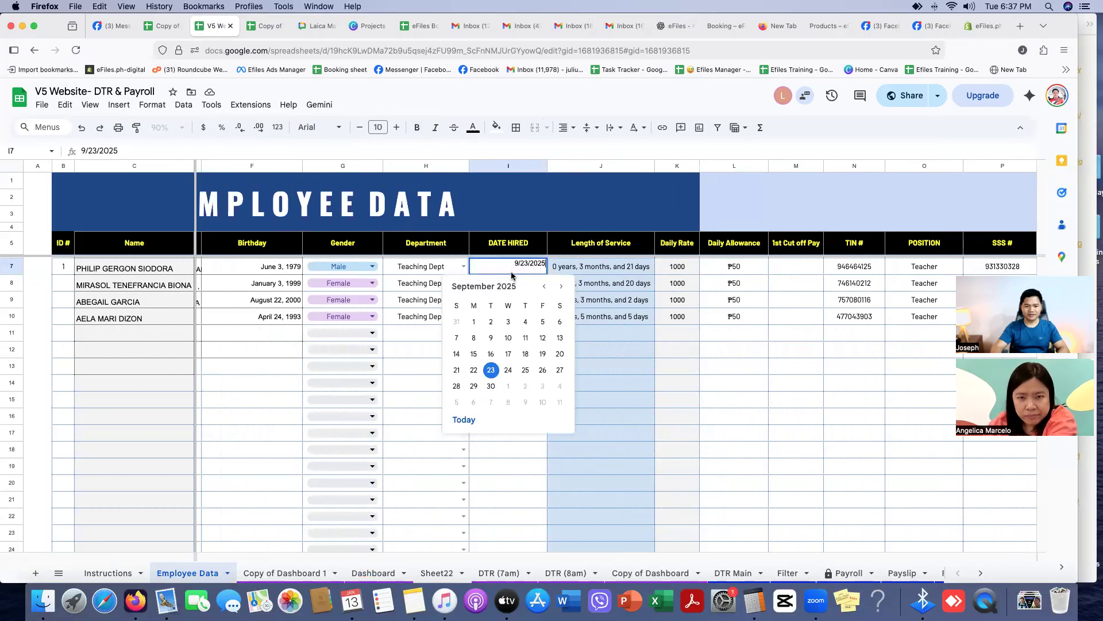
{"action": "left_click", "coordinate": [562, 288]}
{"action": "left_click", "coordinate": [562, 287]}
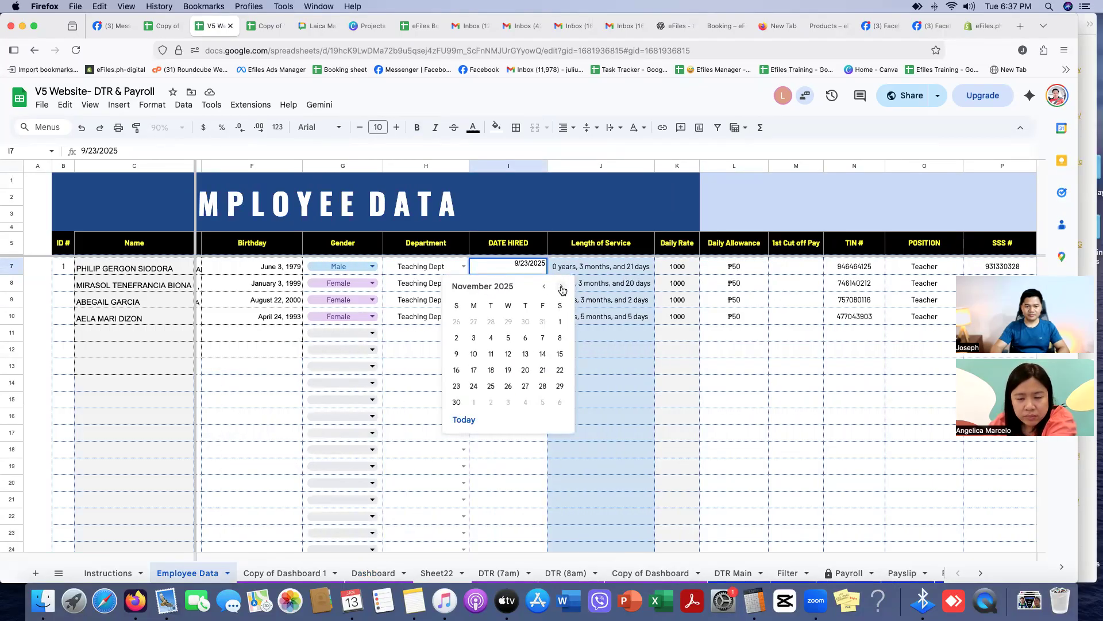
{"action": "left_click", "coordinate": [562, 286]}
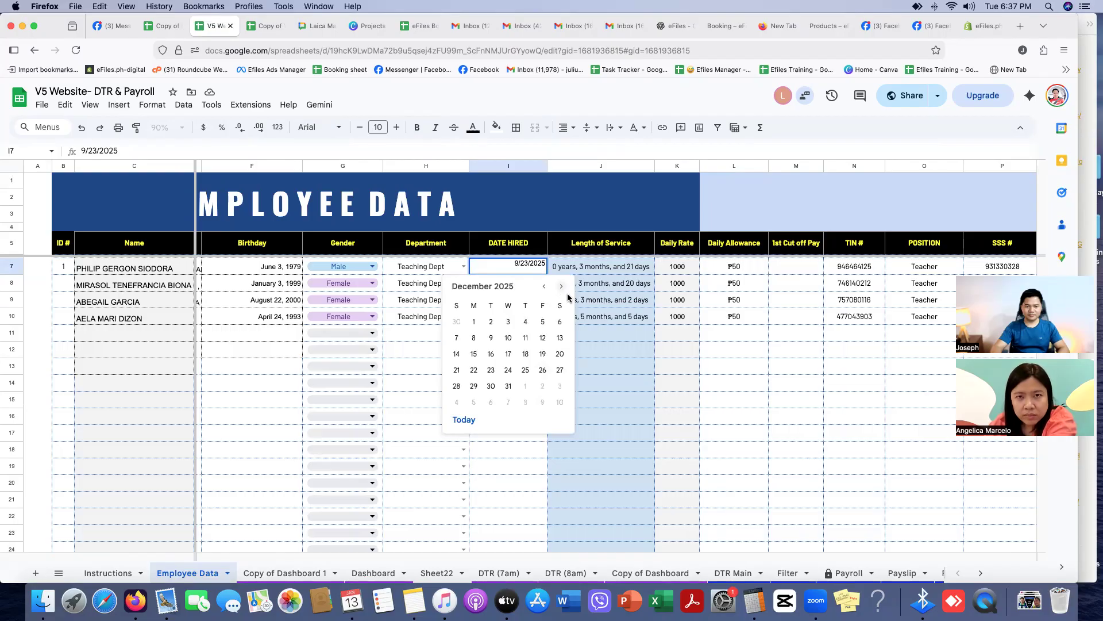
{"action": "left_click", "coordinate": [562, 288]}
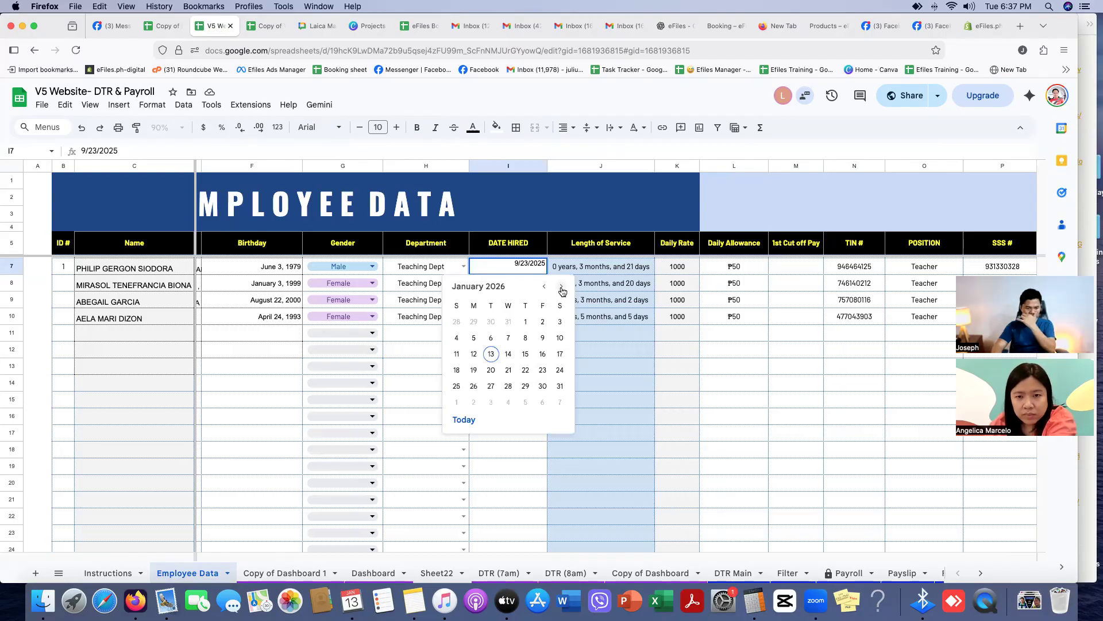
{"action": "left_click", "coordinate": [491, 355]}
{"action": "left_click", "coordinate": [505, 451]}
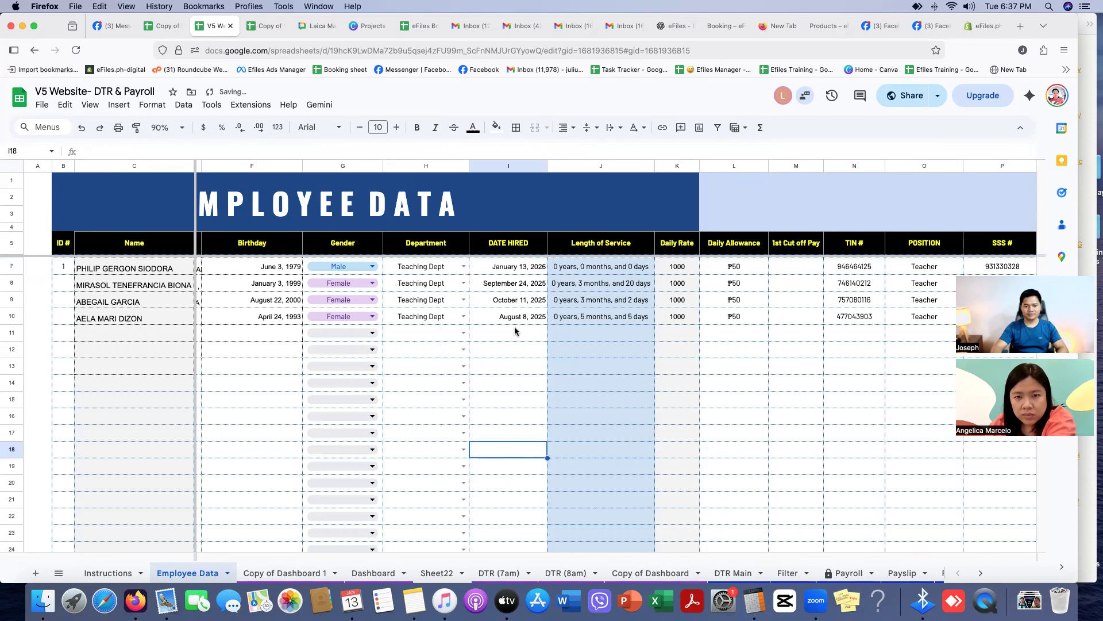
- Change the year of the first employee's Date Hired to 1981 to test the Length of Service column
{"action": "left_click", "coordinate": [528, 269]}
{"action": "double_click", "coordinate": [536, 265]}
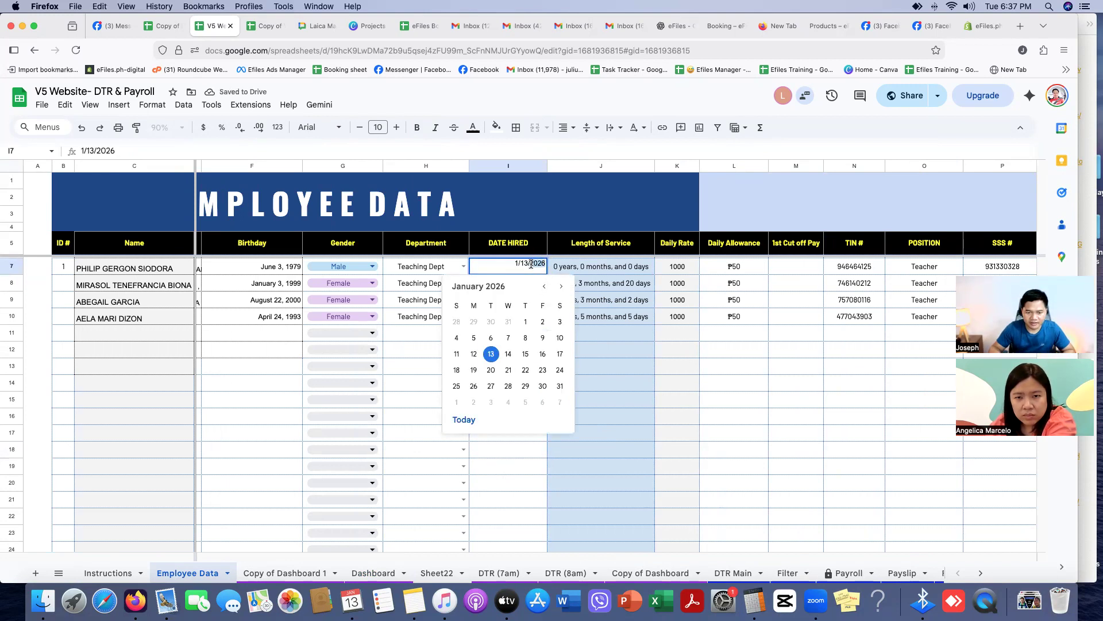
{"action": "key", "text": "BackSpace"}
{"action": "key", "text": "BackSpace"}
{"action": "key", "text": "BackSpace"}
{"action": "key", "text": "BackSpace"}
{"action": "type", "text": "1981"}
{"action": "key", "text": "Return"}
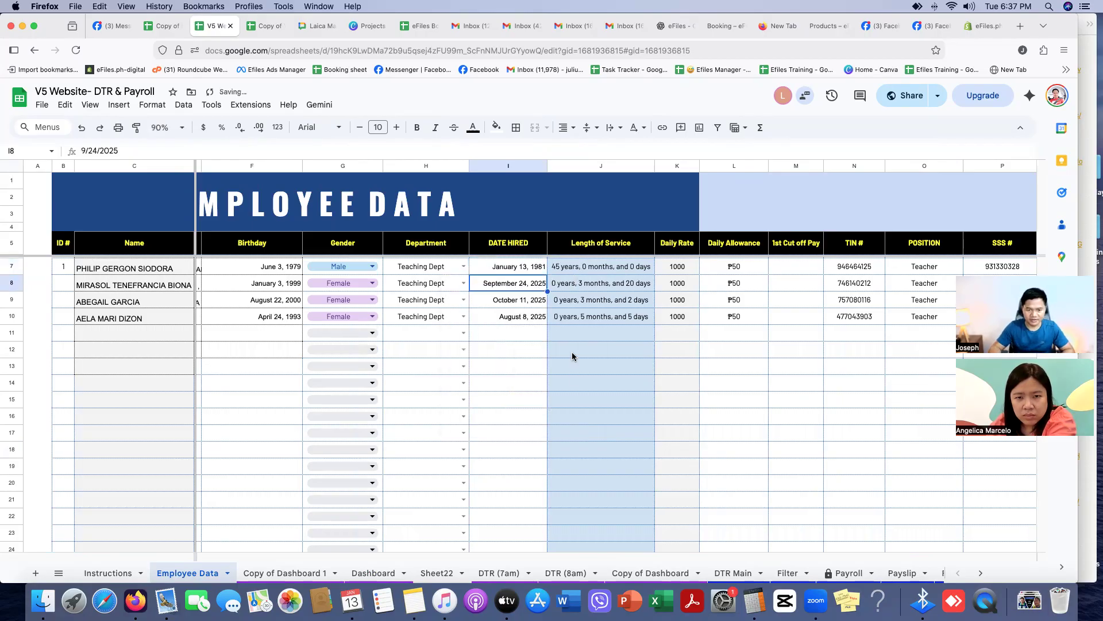
{"action": "left_click", "coordinate": [506, 385]}
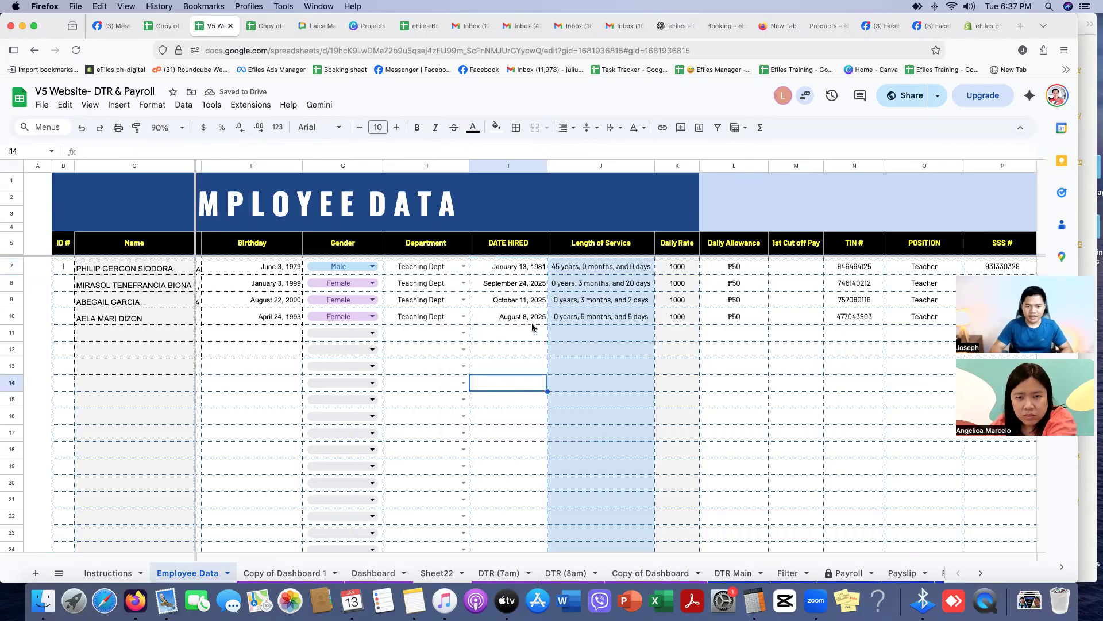
- Undo both changes to the first employee's Date Hired
{"action": "key", "text": "super+z"}
{"action": "key", "text": "super+z"}
- Set the fourth employee's birthday in F10 to an earlier year's date matching today's day and month
{"action": "scroll", "coordinate": [506, 393], "scroll_direction": "left", "scroll_amount": 2}
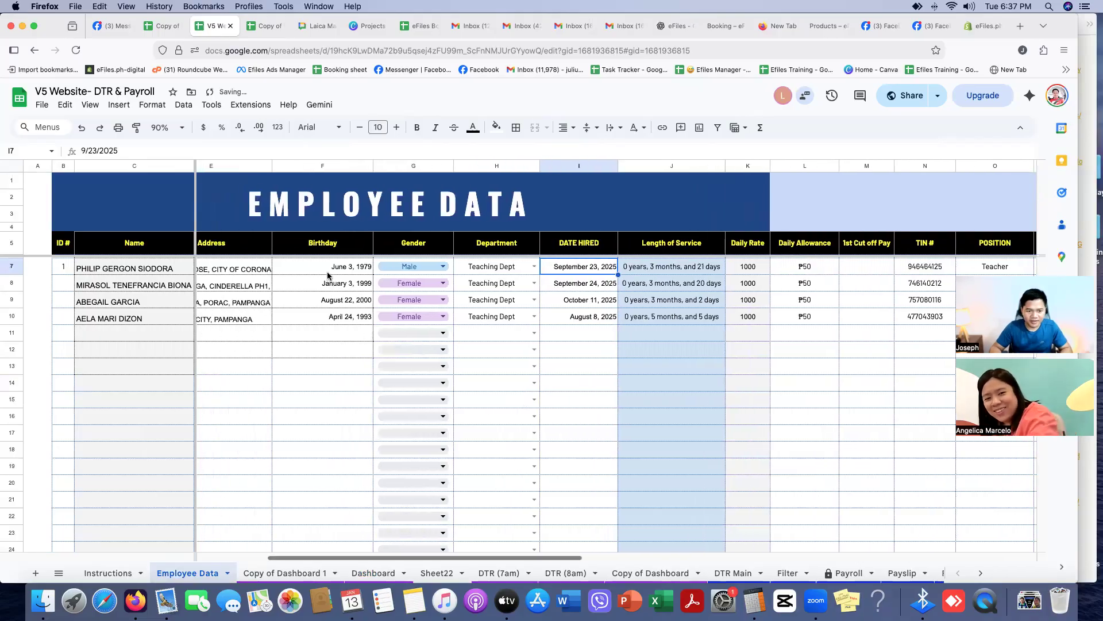
{"action": "double_click", "coordinate": [325, 317]}
{"action": "left_click", "coordinate": [376, 336]}
{"action": "left_click", "coordinate": [376, 336]}
{"action": "left_click", "coordinate": [376, 337]}
{"action": "left_click", "coordinate": [376, 336]}
{"action": "left_click", "coordinate": [375, 336]}
{"action": "left_click", "coordinate": [376, 336]}
{"action": "left_click", "coordinate": [376, 336]}
{"action": "left_click", "coordinate": [376, 336]}
{"action": "left_click", "coordinate": [376, 336]}
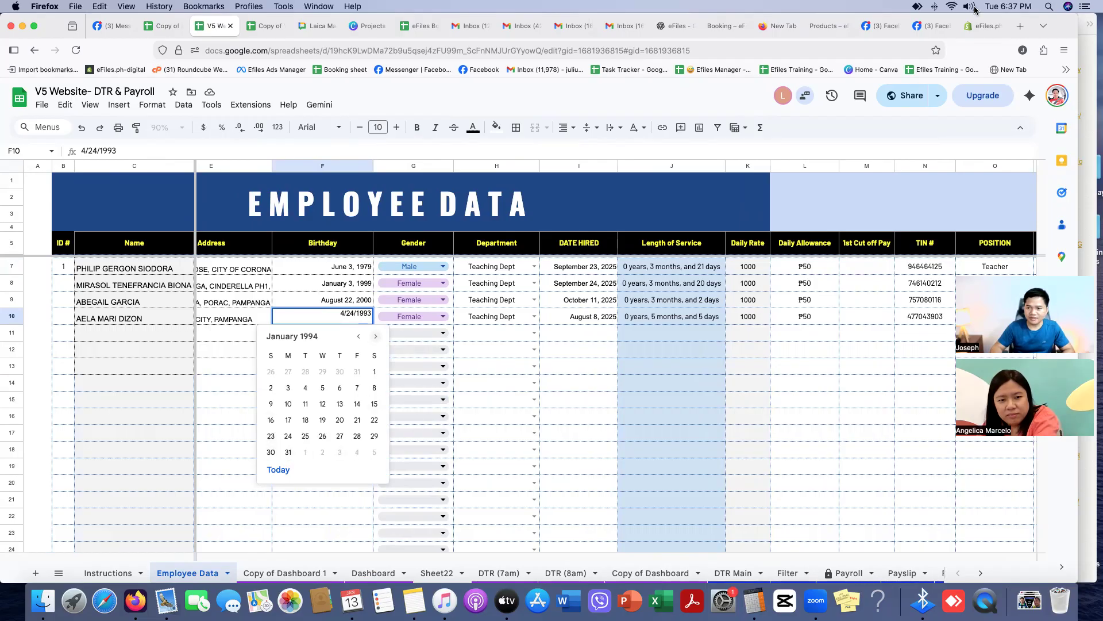
{"action": "left_click", "coordinate": [1005, 7]}
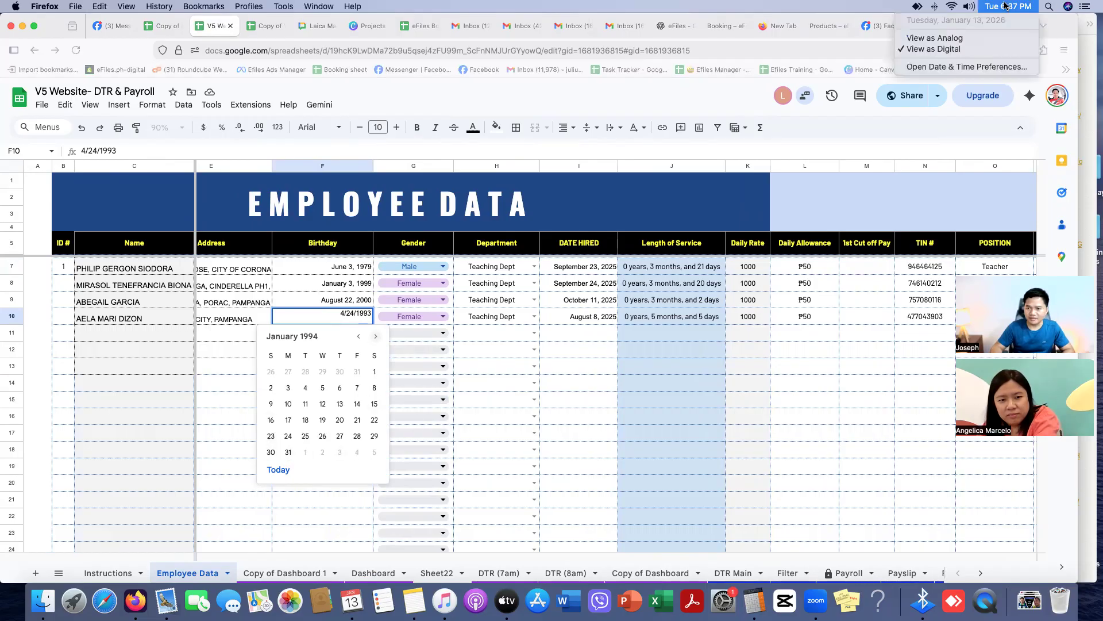
{"action": "left_click", "coordinate": [342, 407]}
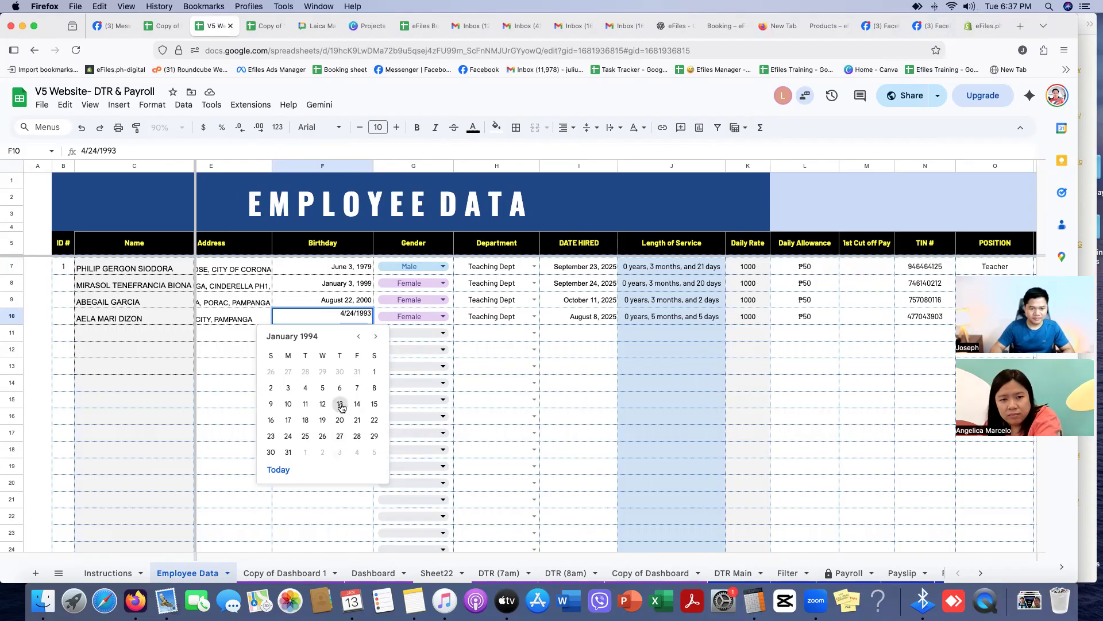
{"action": "left_click", "coordinate": [341, 405]}
{"action": "left_click", "coordinate": [320, 402]}
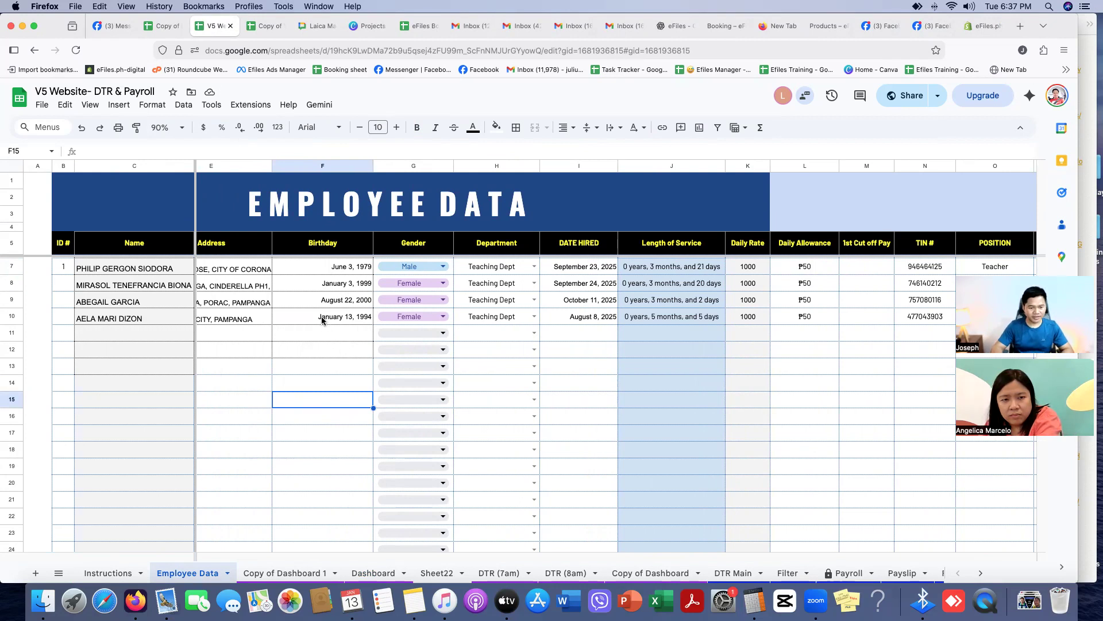
- Check the Birthday Celebrant table on the Dashboard sheet, selecting its cells D22:U26
{"action": "left_click", "coordinate": [363, 574]}
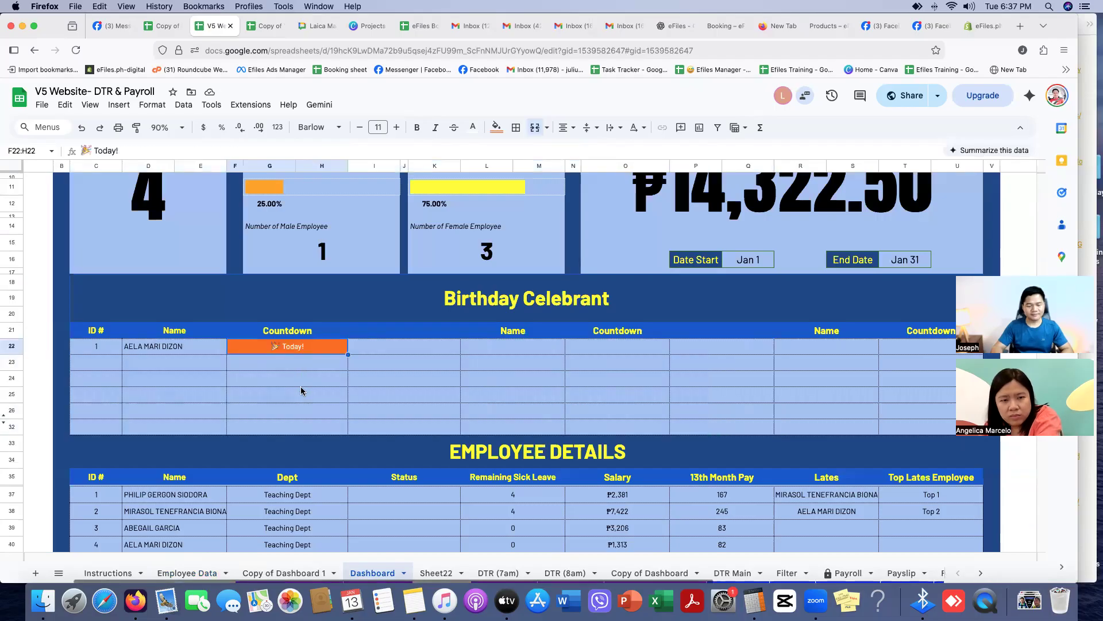
{"action": "left_click_drag", "start_coordinate": [166, 368], "coordinate": [303, 415]}
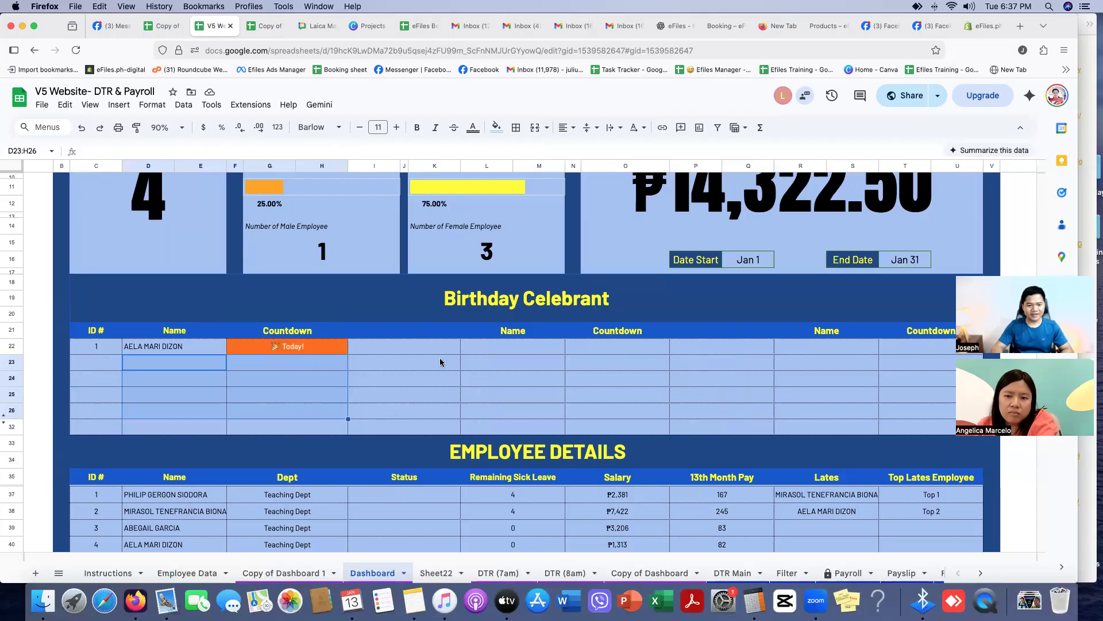
{"action": "left_click_drag", "start_coordinate": [174, 349], "coordinate": [907, 417]}
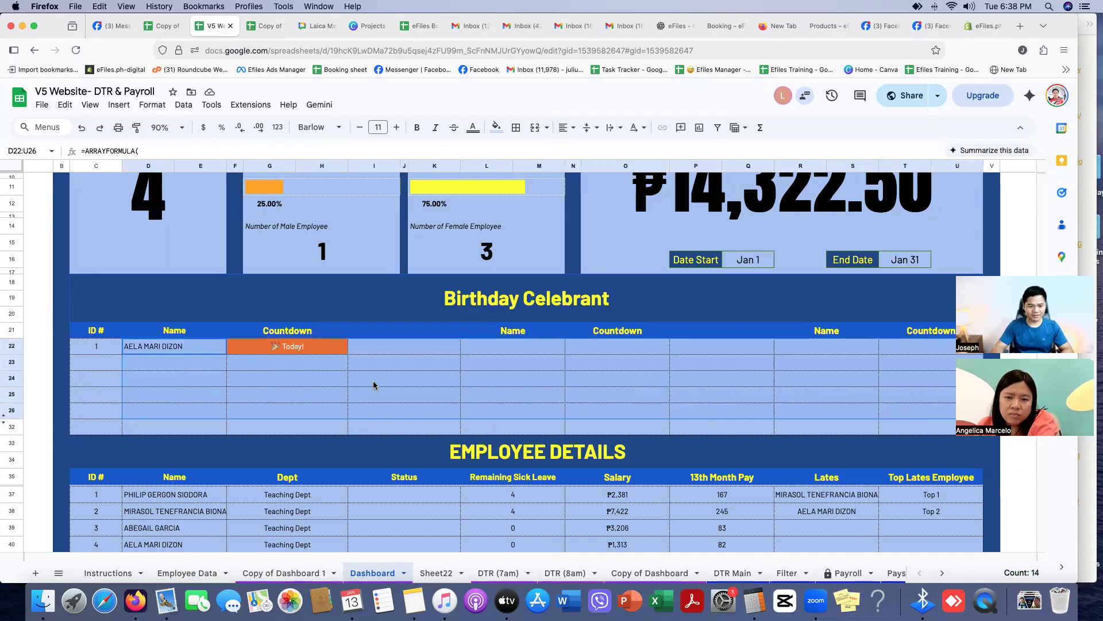
- Undo the fourth employee's birthday change on the Employee Data sheet
{"action": "left_click", "coordinate": [185, 573]}
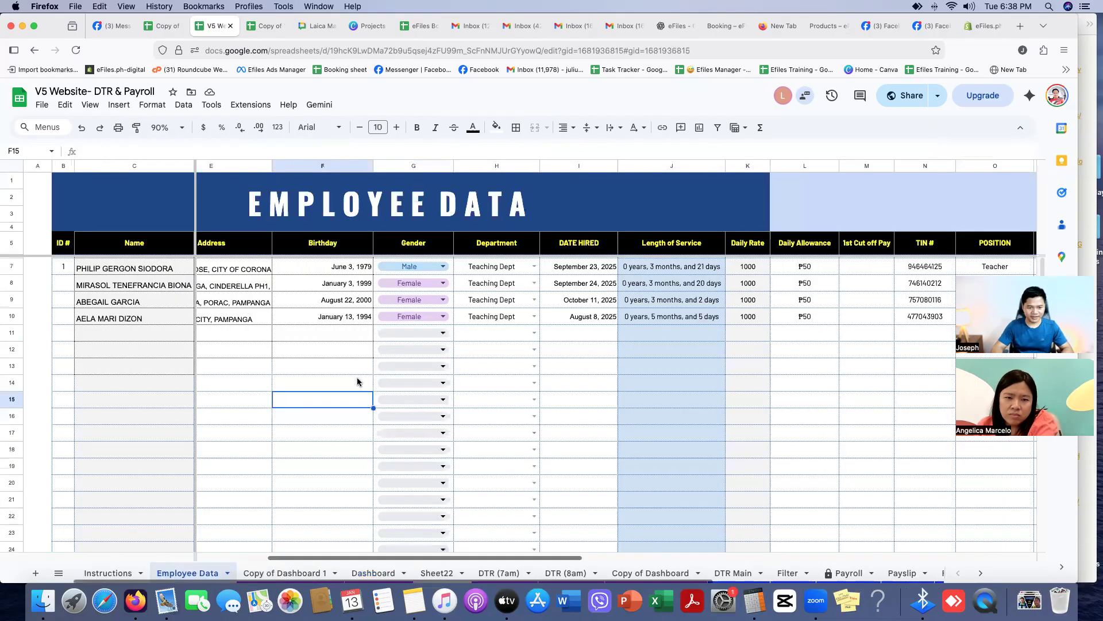
{"action": "key", "text": "super+z"}
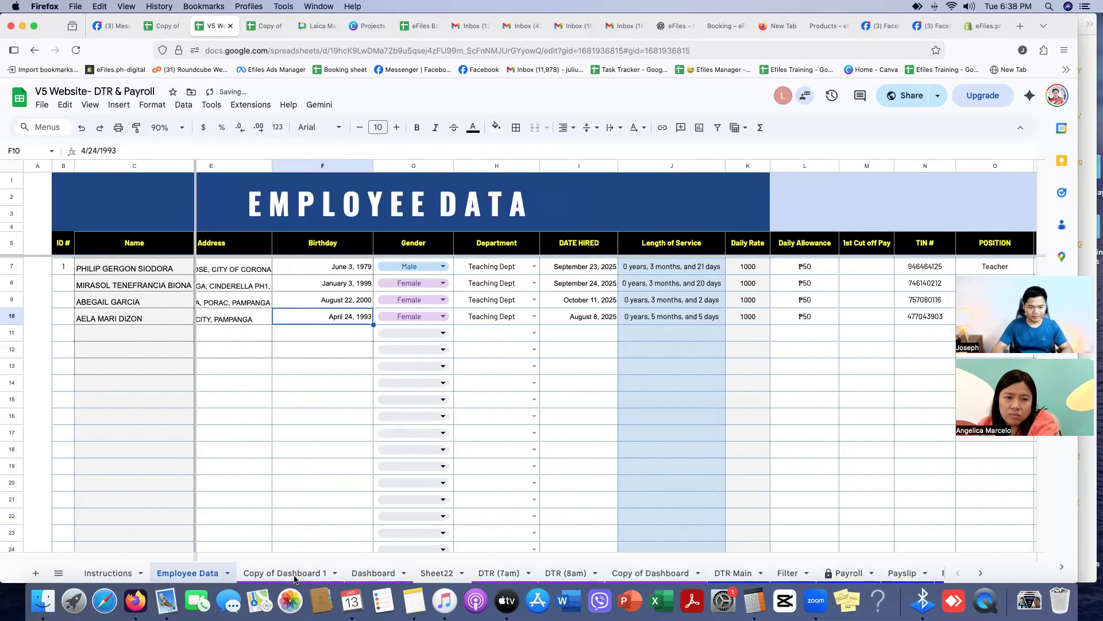
- Return to the Dashboard sheet and select the Employee Details table's cells D37:U57 to review them
{"action": "left_click", "coordinate": [373, 573]}
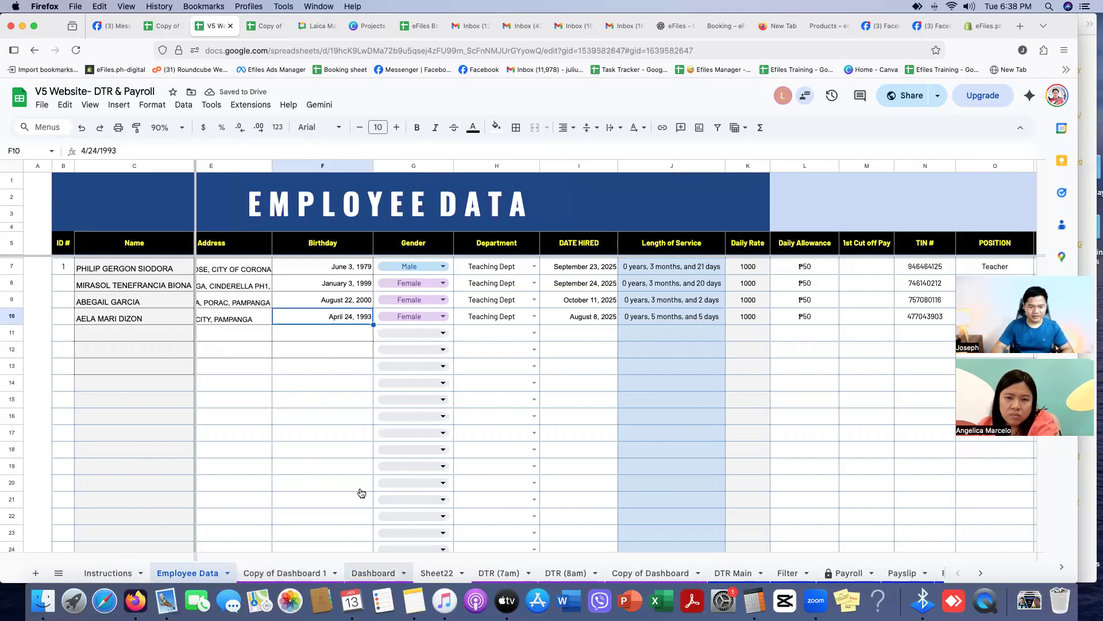
{"action": "scroll", "coordinate": [356, 402], "scroll_direction": "down", "scroll_amount": 5}
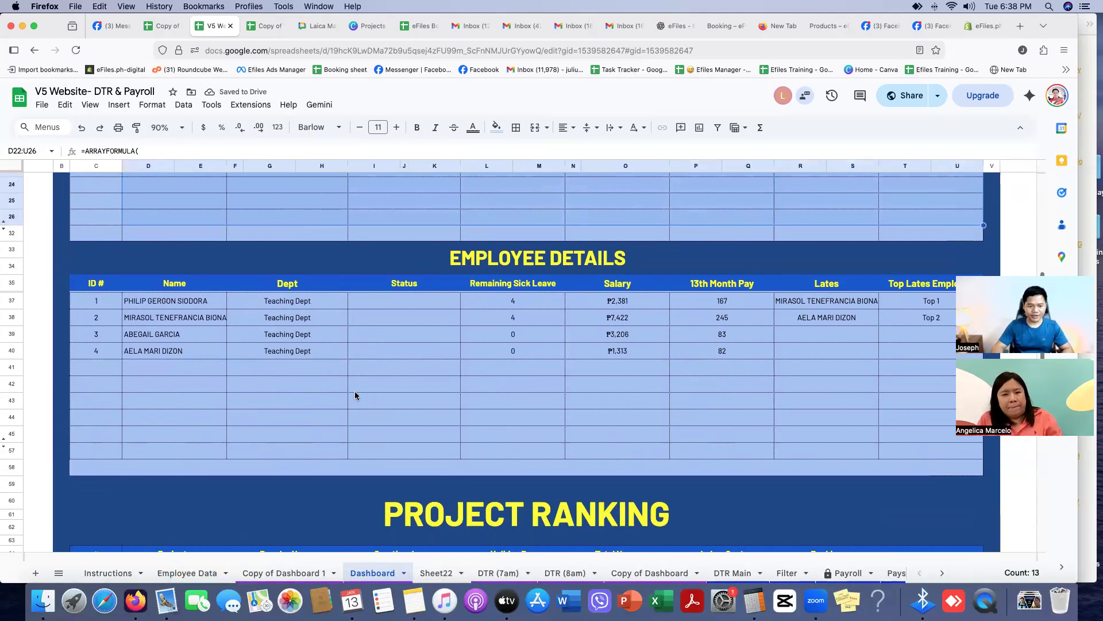
{"action": "scroll", "coordinate": [402, 428], "scroll_direction": "down", "scroll_amount": 1}
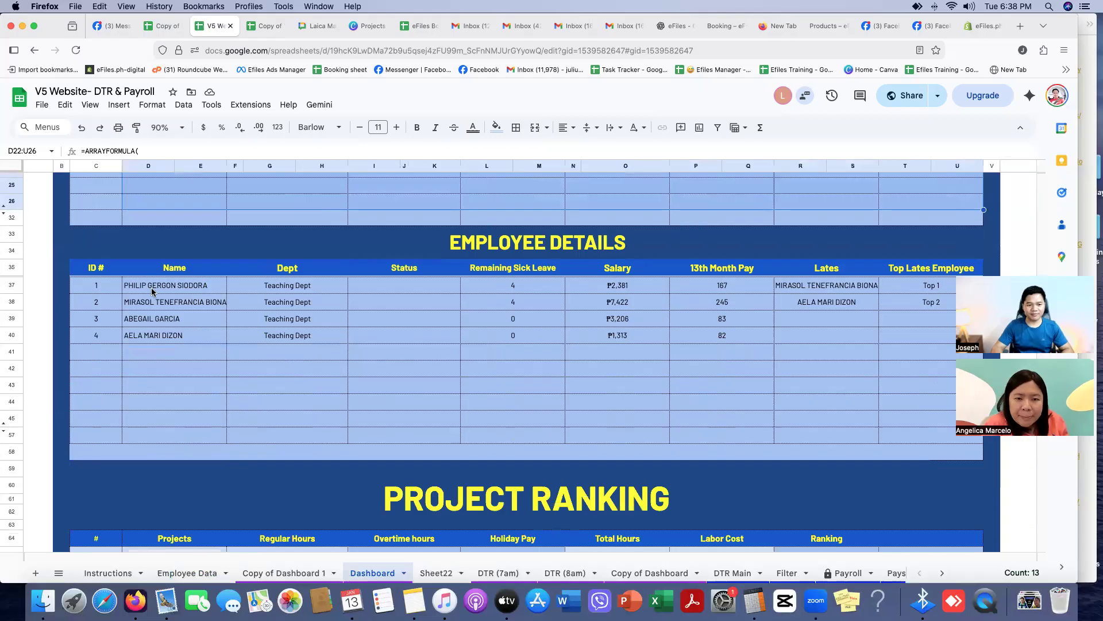
{"action": "left_click_drag", "start_coordinate": [149, 289], "coordinate": [911, 442]}
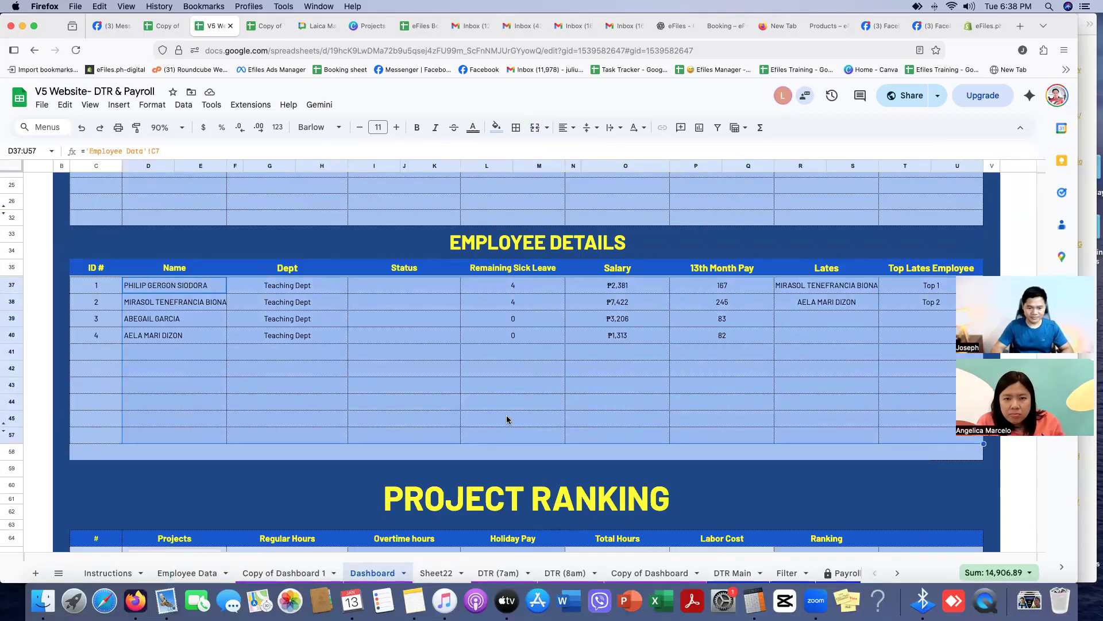
- Open the Copy of Dashboard sheet and check the first employee's Name and Salary formulas in Employee Details
{"action": "left_click", "coordinate": [650, 573]}
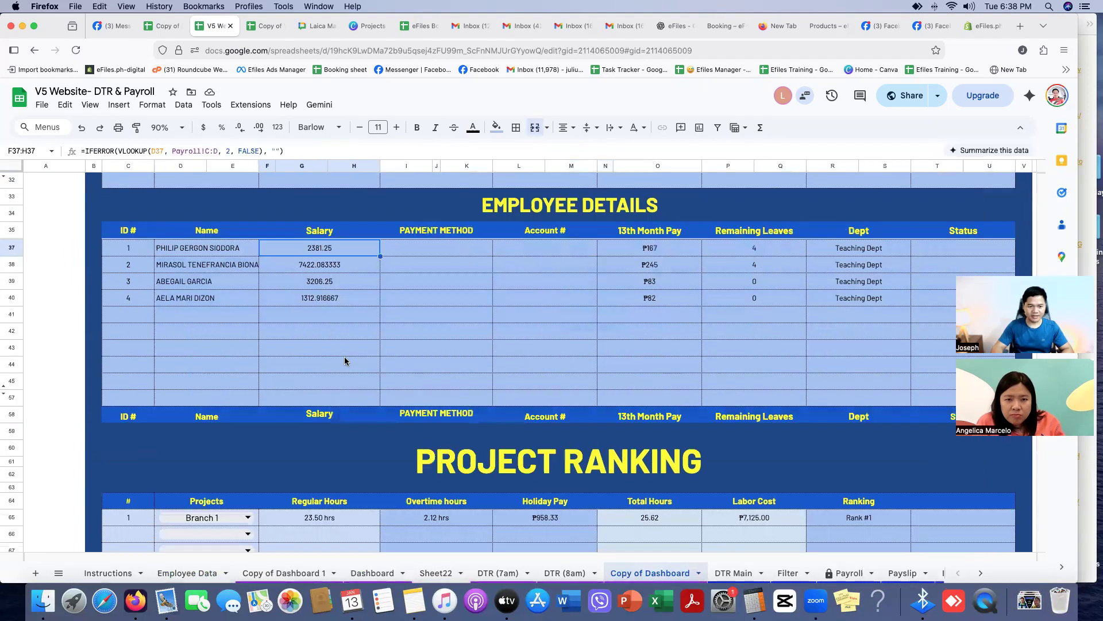
{"action": "scroll", "coordinate": [345, 362], "scroll_direction": "up", "scroll_amount": 2}
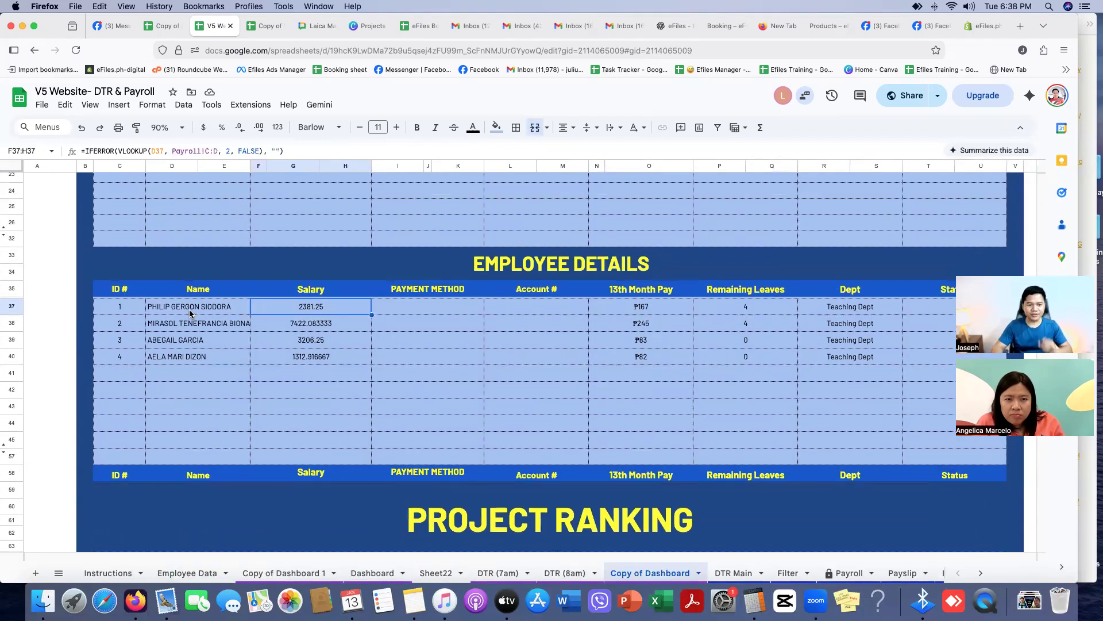
{"action": "left_click", "coordinate": [189, 308]}
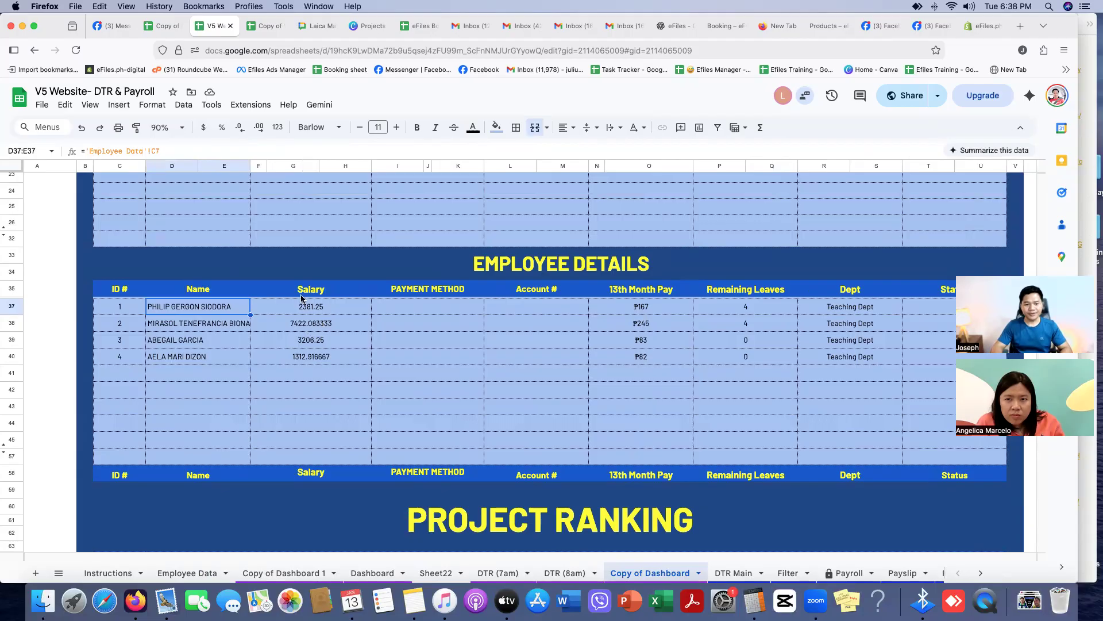
{"action": "left_click", "coordinate": [303, 311]}
- Check the Date Start cell Q16 and select the four employees' salaries in F37:H40
{"action": "scroll", "coordinate": [428, 362], "scroll_direction": "up", "scroll_amount": 5}
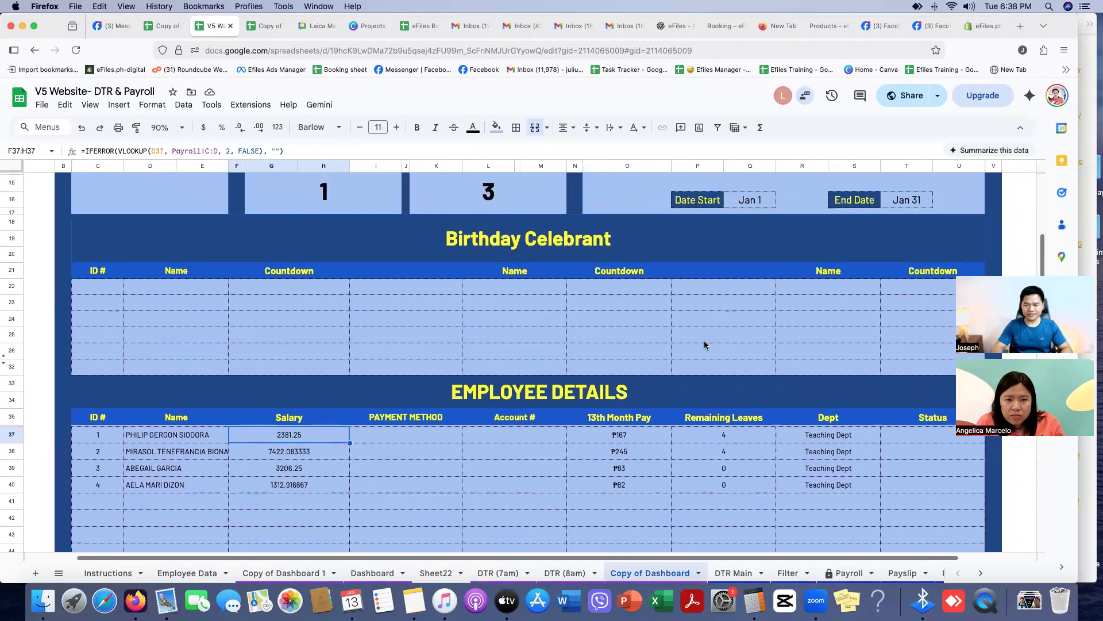
{"action": "left_click", "coordinate": [751, 225]}
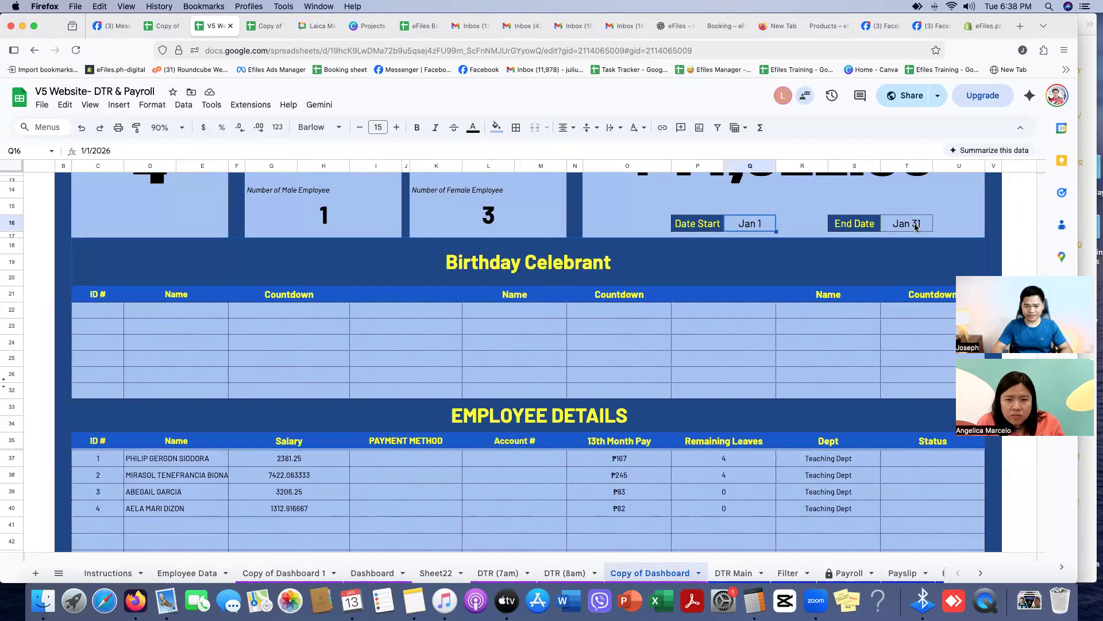
{"action": "scroll", "coordinate": [246, 359], "scroll_direction": "down", "scroll_amount": 3}
{"action": "left_click_drag", "start_coordinate": [288, 377], "coordinate": [292, 435]}
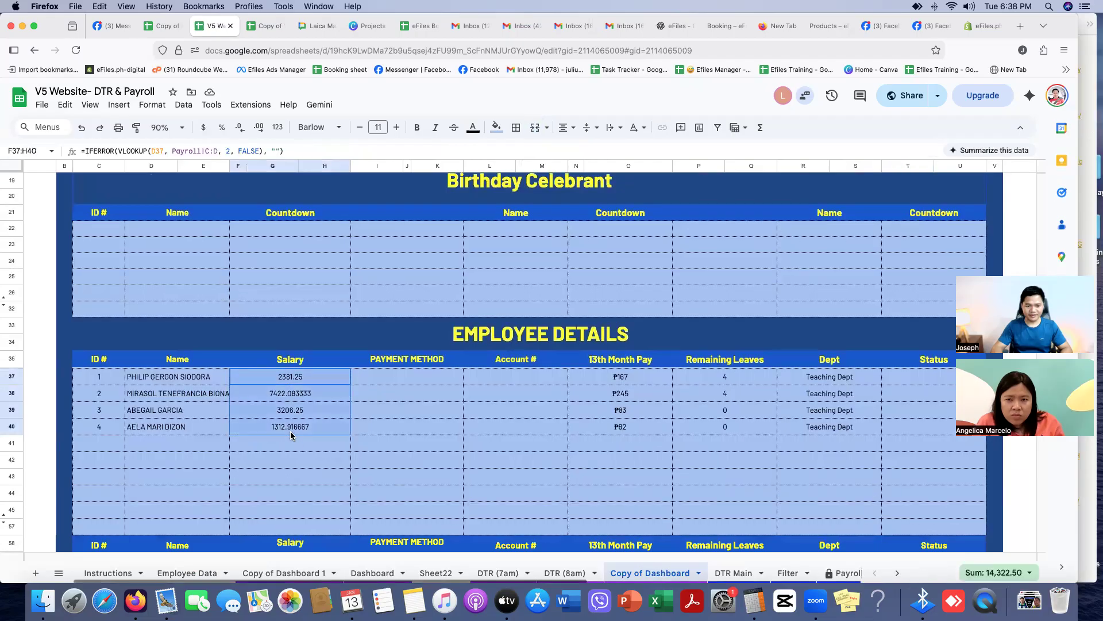
- Go through the Payment Method cells of the four employees in the Employee Details table
{"action": "left_click", "coordinate": [392, 382]}
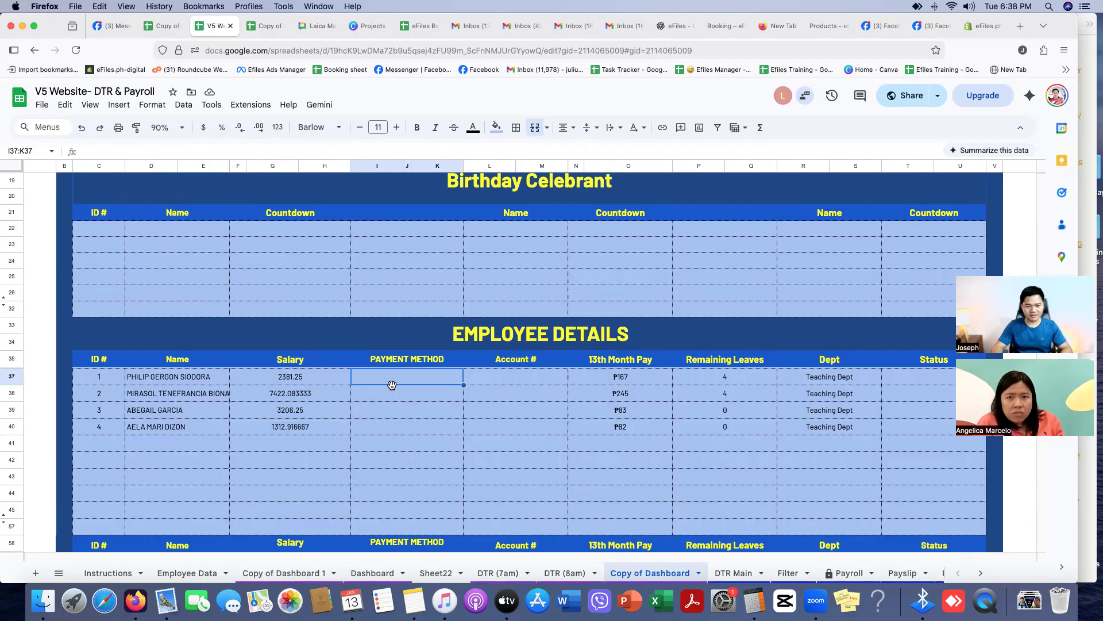
{"action": "left_click", "coordinate": [396, 397]}
{"action": "left_click", "coordinate": [398, 416]}
{"action": "left_click", "coordinate": [397, 427]}
- Open the Employee Data sheet and select cells S7:S11 in the Salary Payment Method column
{"action": "left_click", "coordinate": [177, 573]}
{"action": "scroll", "coordinate": [773, 377], "scroll_direction": "right", "scroll_amount": 10}
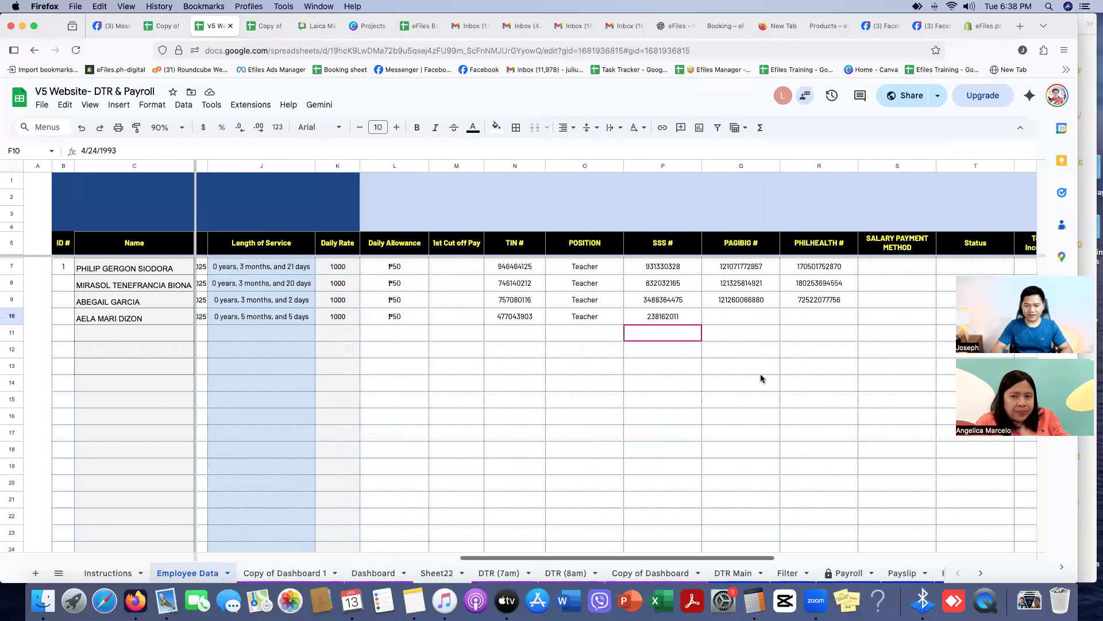
{"action": "scroll", "coordinate": [761, 378], "scroll_direction": "right", "scroll_amount": 5}
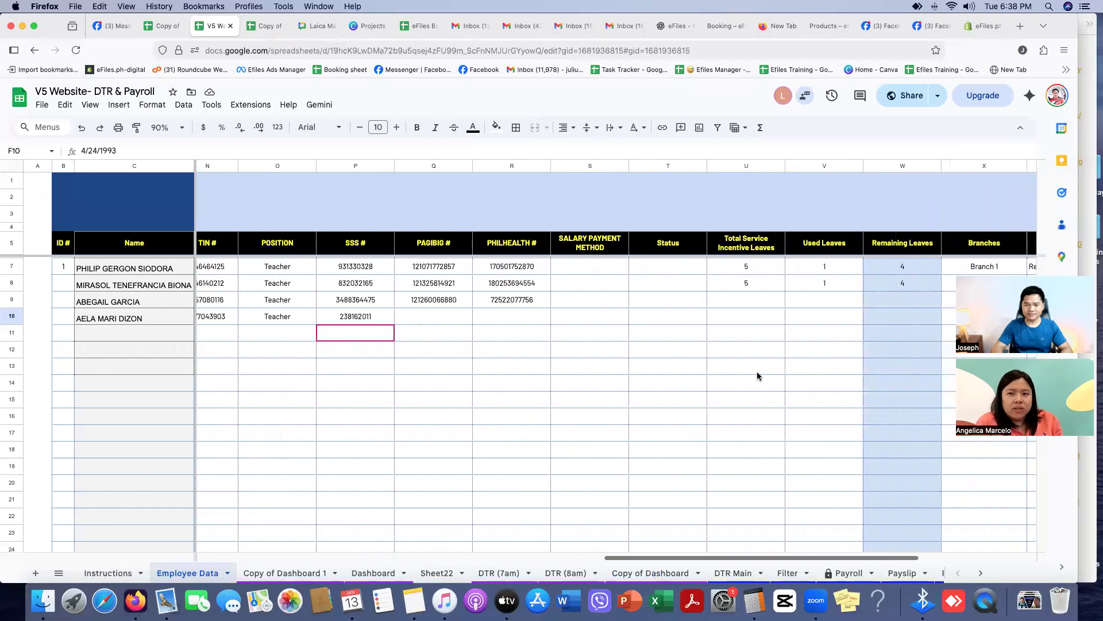
{"action": "scroll", "coordinate": [758, 376], "scroll_direction": "right", "scroll_amount": 2}
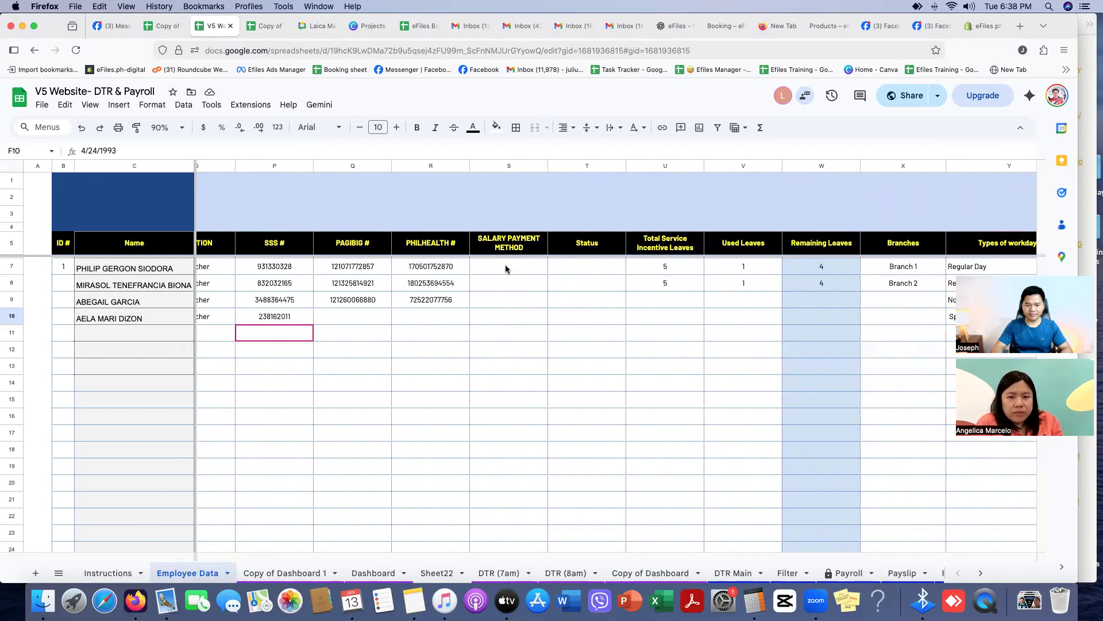
{"action": "left_click_drag", "start_coordinate": [506, 269], "coordinate": [509, 334]}
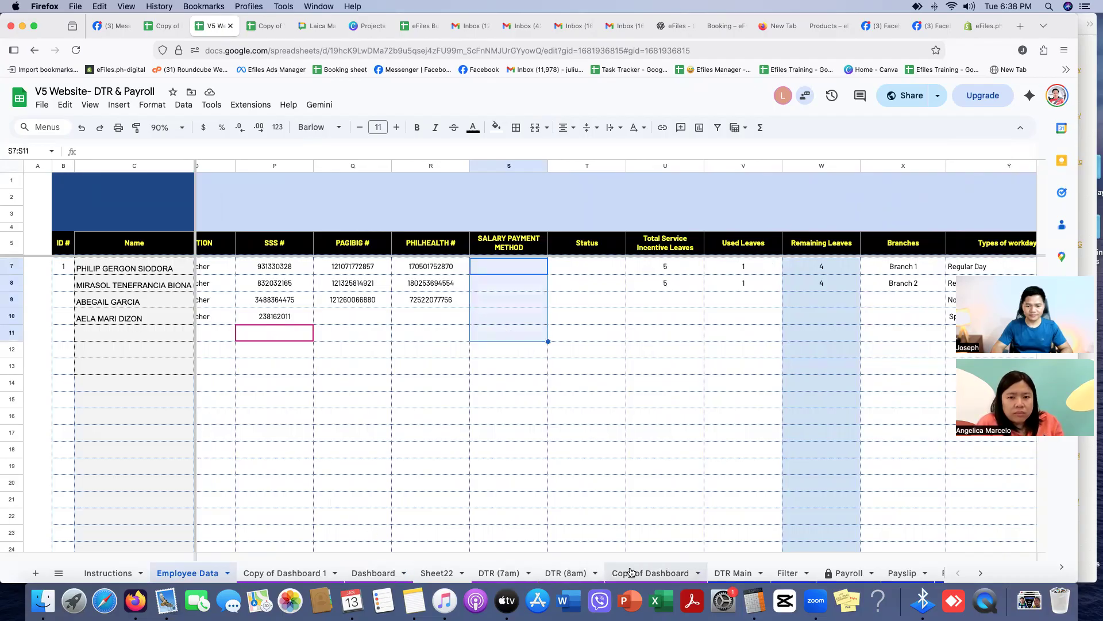
- Return to the Copy of Dashboard sheet and select the Account # cells L37:M42, followed by the Employee Details range D37:U45
{"action": "left_click", "coordinate": [631, 571]}
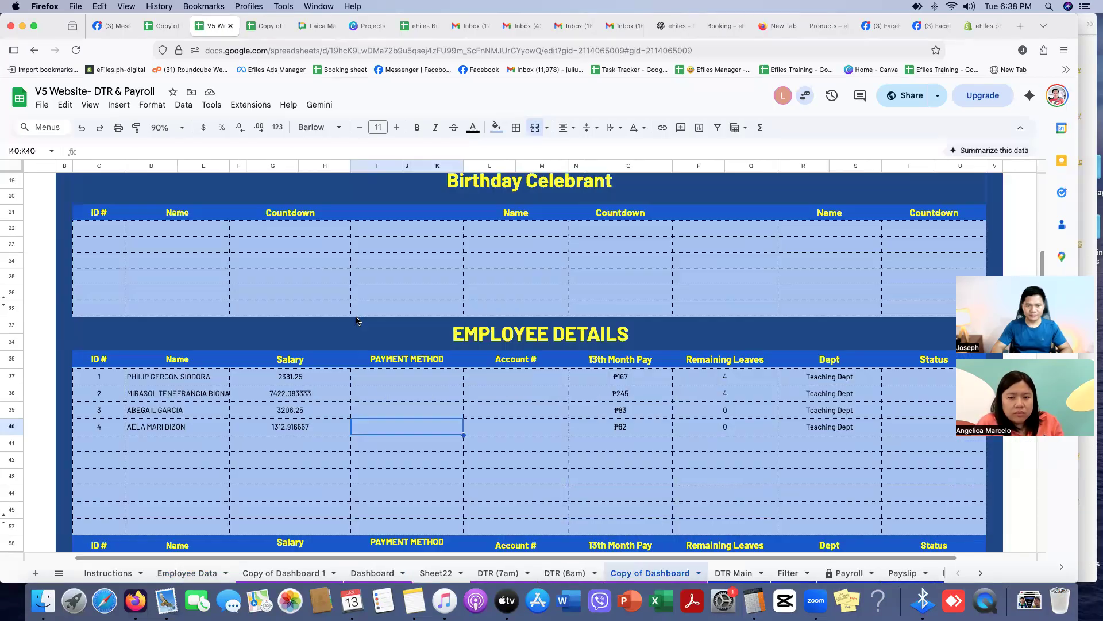
{"action": "left_click", "coordinate": [507, 381]}
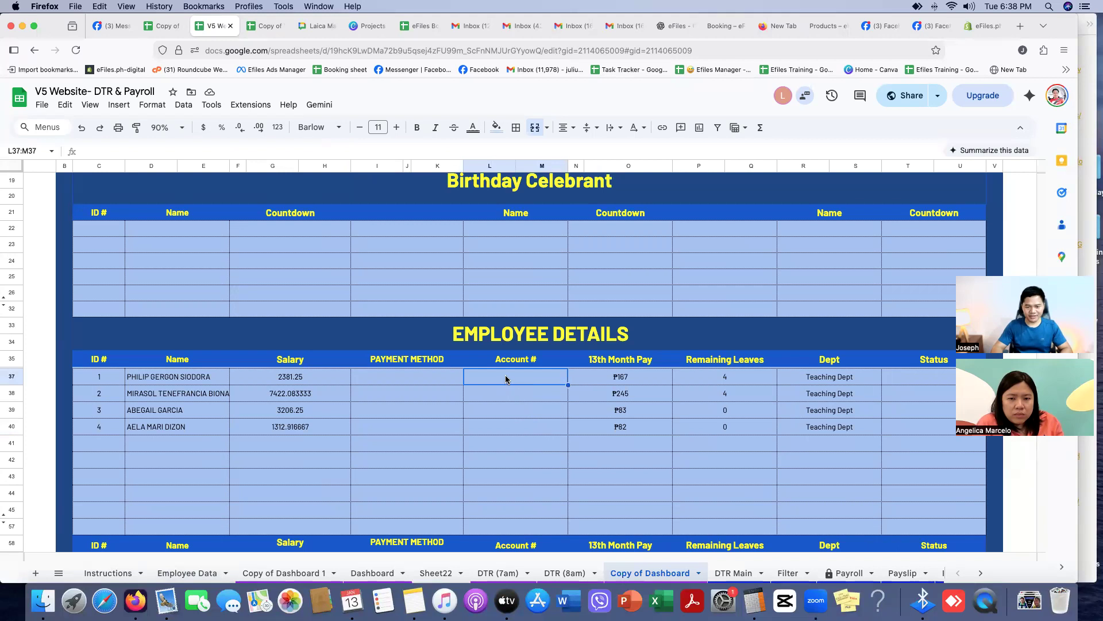
{"action": "left_click", "coordinate": [395, 377]}
{"action": "left_click", "coordinate": [511, 382]}
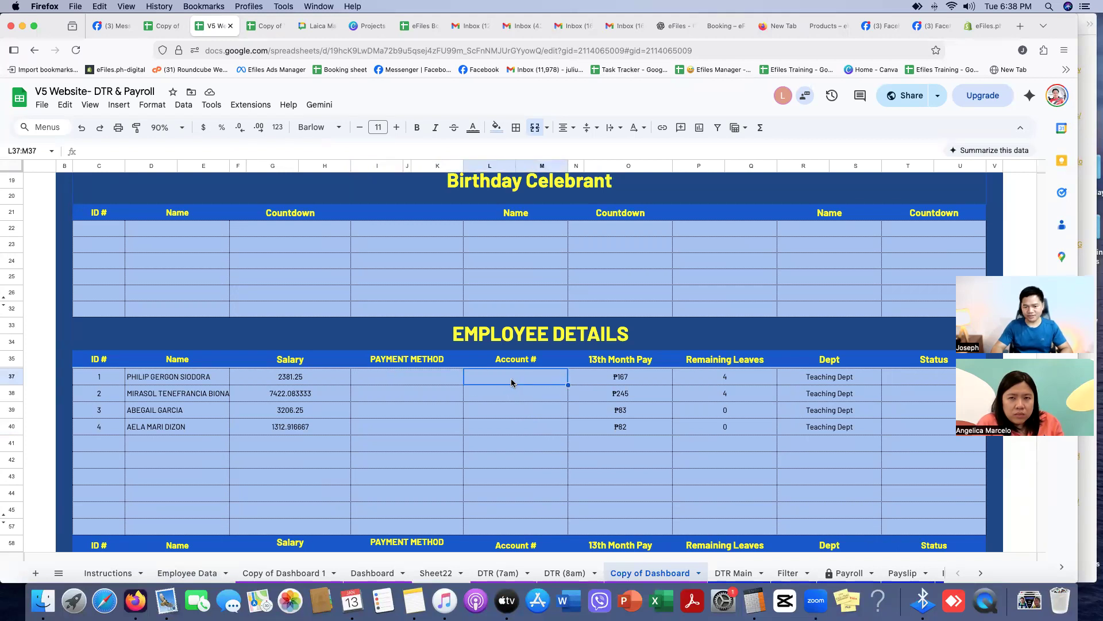
{"action": "left_click_drag", "start_coordinate": [513, 380], "coordinate": [522, 457]}
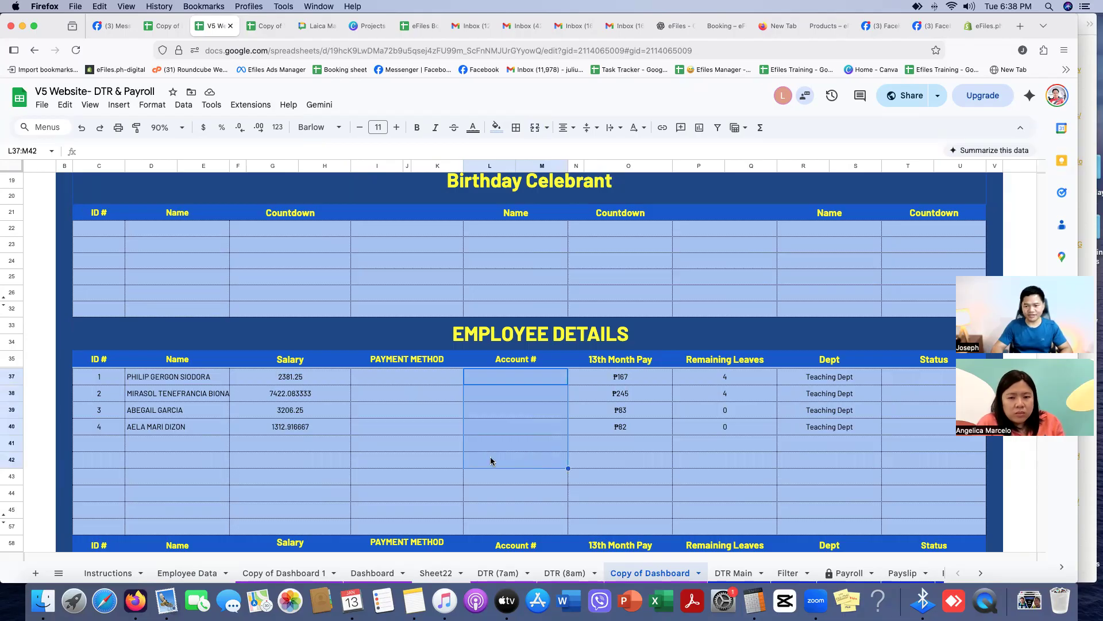
{"action": "left_click_drag", "start_coordinate": [180, 379], "coordinate": [954, 519]}
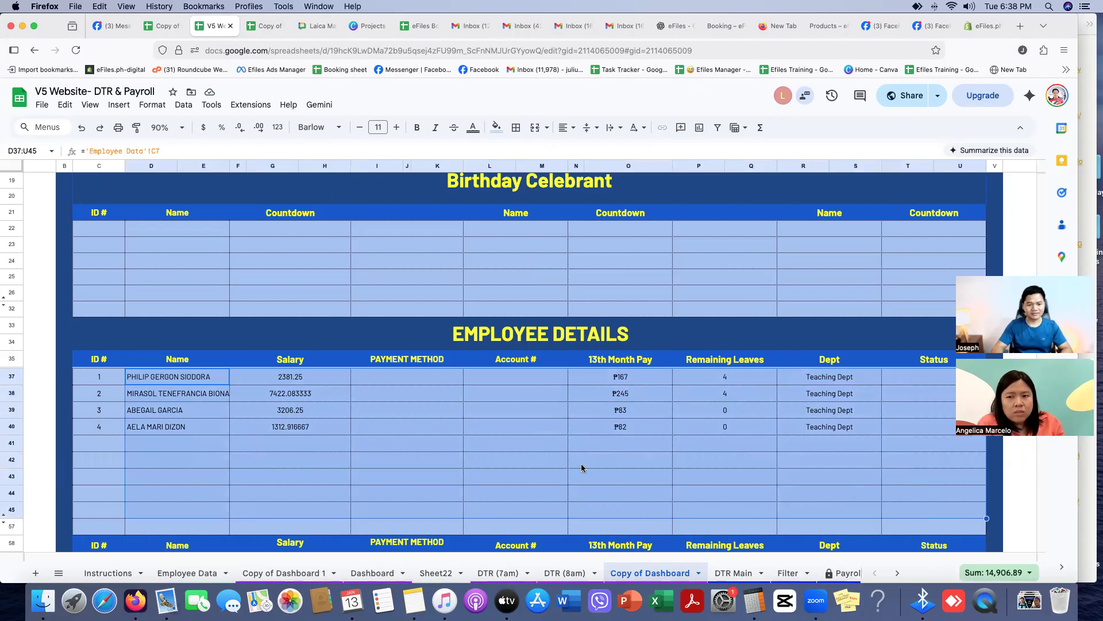
- Check the first employee's 13th Month Pay formula and select the four employees' Remaining Leaves cells P37:Q40
{"action": "left_click", "coordinate": [625, 382]}
{"action": "scroll", "coordinate": [690, 397], "scroll_direction": "right", "scroll_amount": 2}
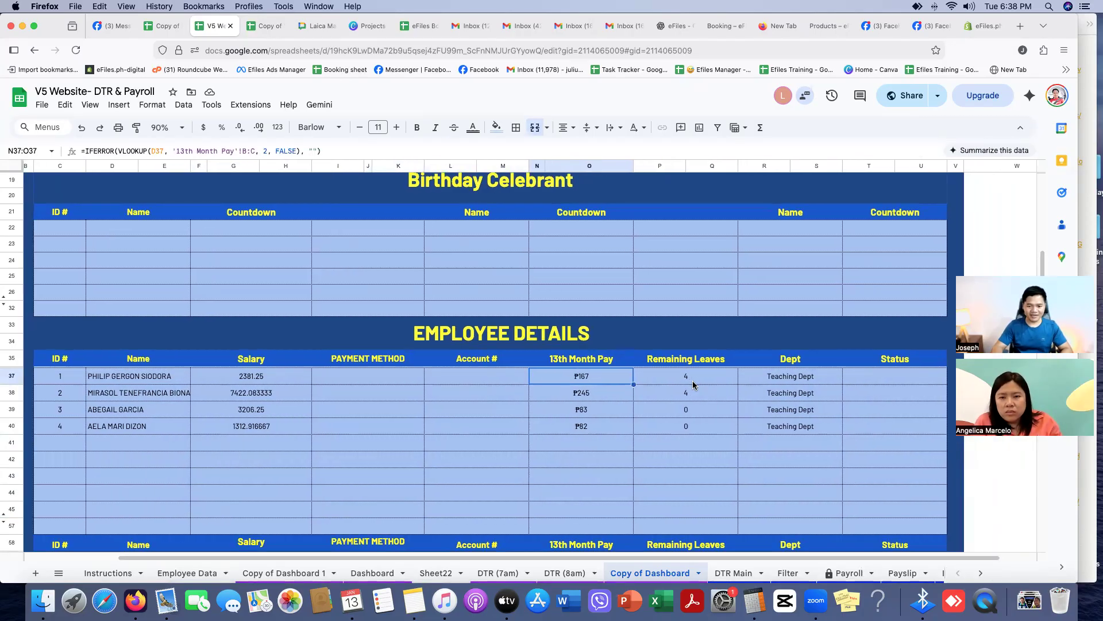
{"action": "left_click_drag", "start_coordinate": [690, 380], "coordinate": [689, 431]}
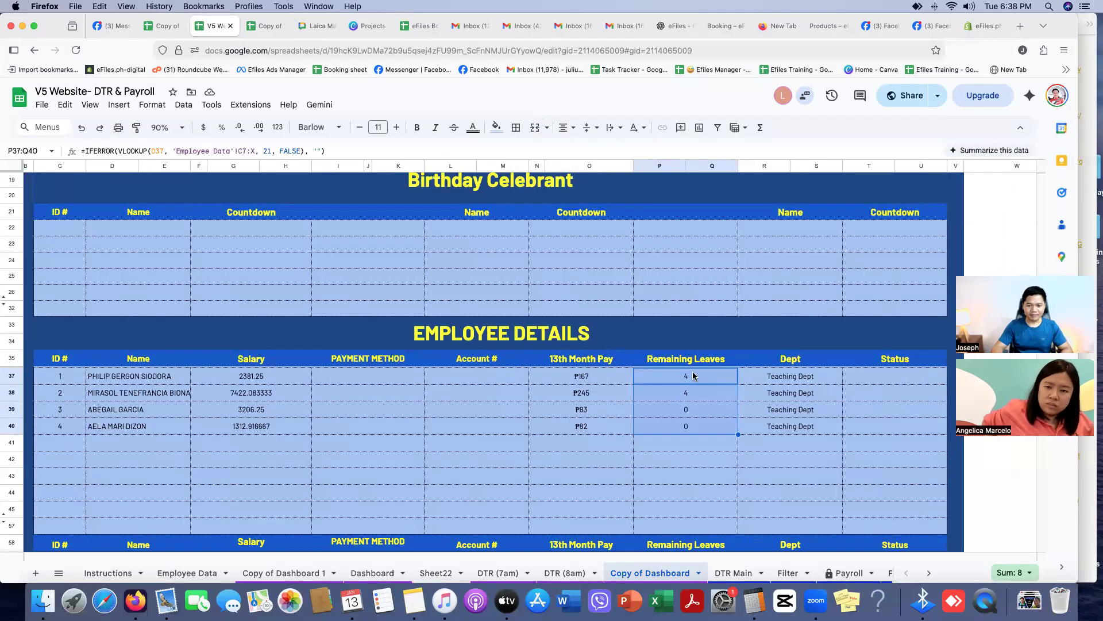
- On the Employee Data sheet, check the first employee's total, used and remaining leaves and select the Remaining Leaves cells W7:W13
{"action": "left_click", "coordinate": [181, 571]}
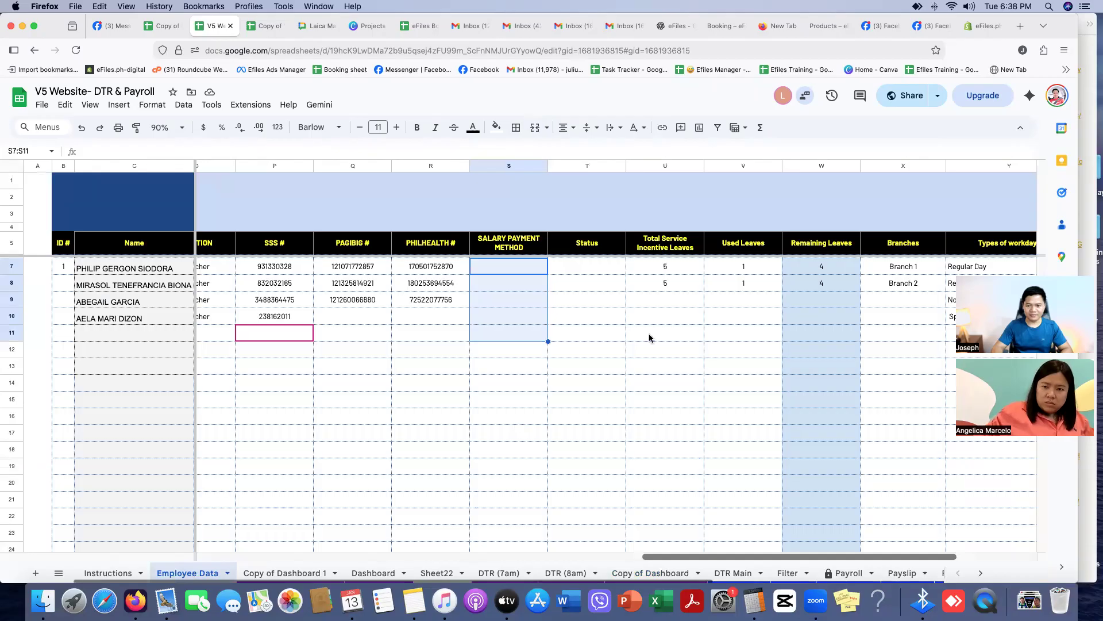
{"action": "scroll", "coordinate": [648, 338], "scroll_direction": "right", "scroll_amount": 3}
{"action": "scroll", "coordinate": [501, 276], "scroll_direction": "left", "scroll_amount": 1}
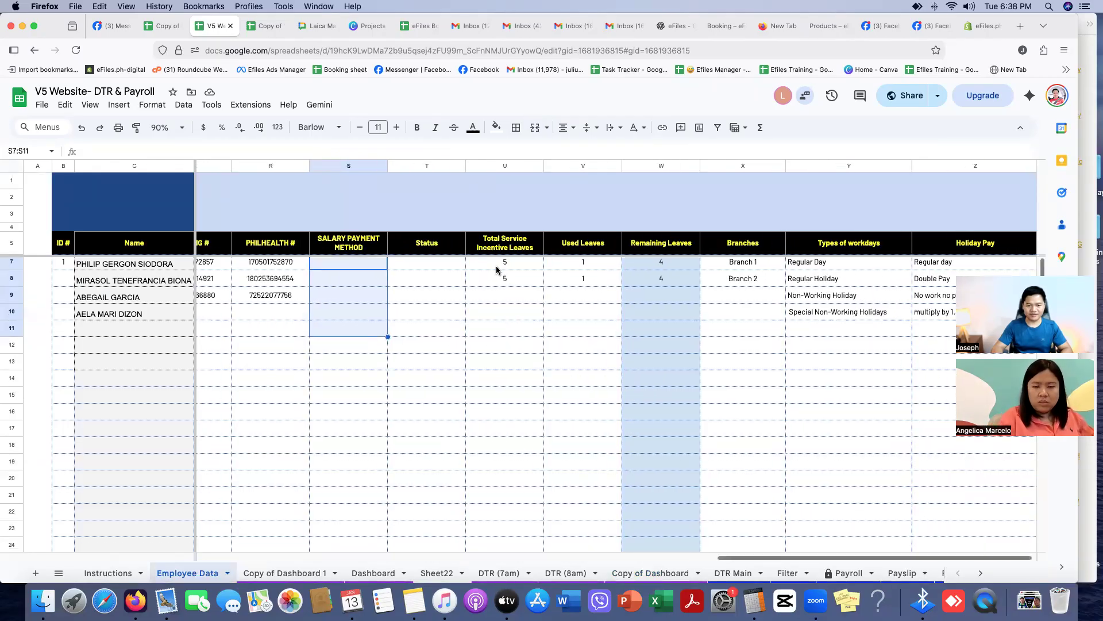
{"action": "left_click", "coordinate": [505, 268]}
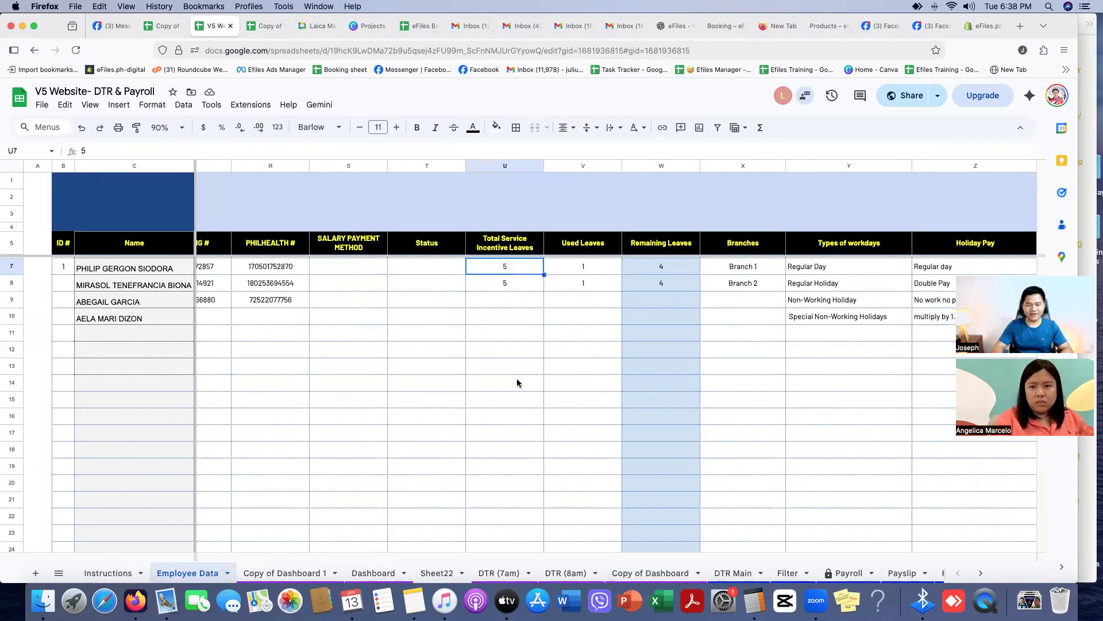
{"action": "left_click", "coordinate": [583, 270]}
{"action": "left_click", "coordinate": [575, 432]}
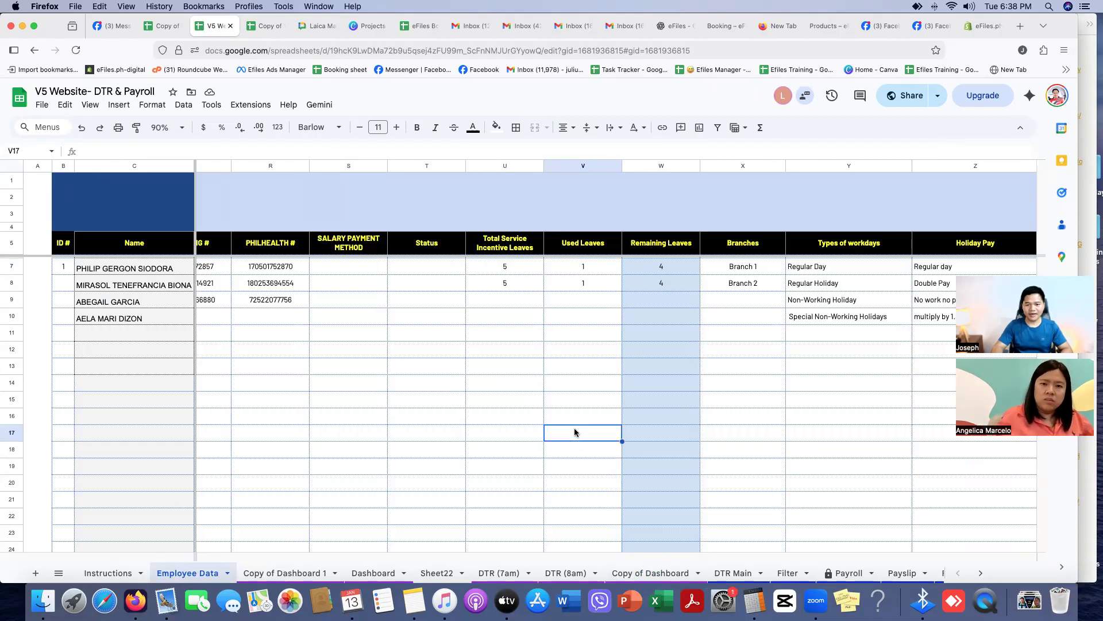
{"action": "left_click", "coordinate": [669, 270]}
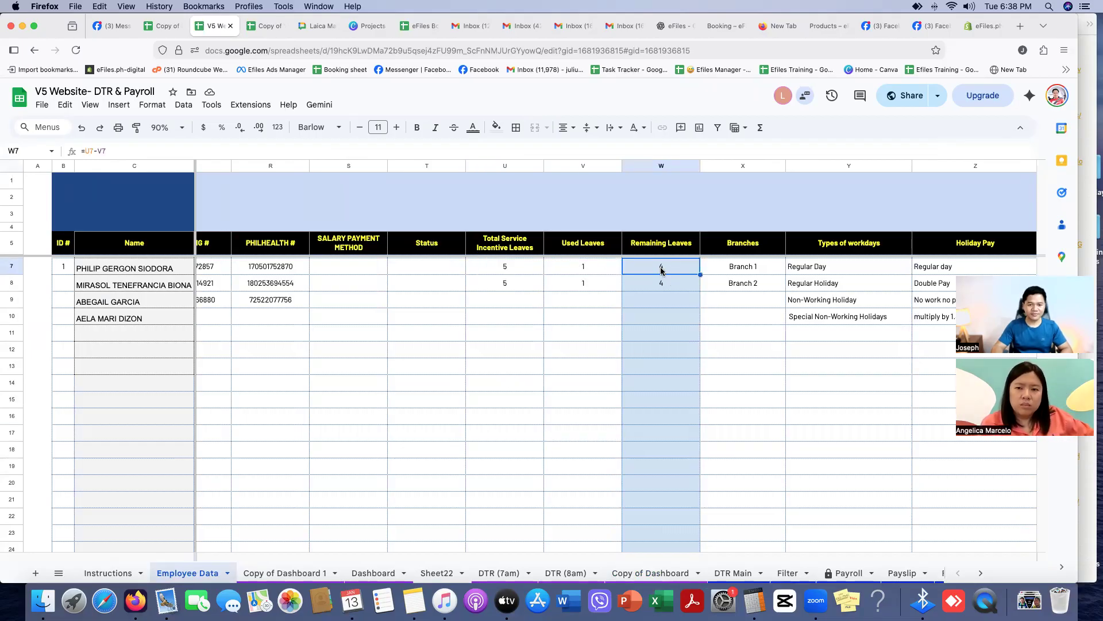
{"action": "left_click_drag", "start_coordinate": [661, 270], "coordinate": [661, 365]}
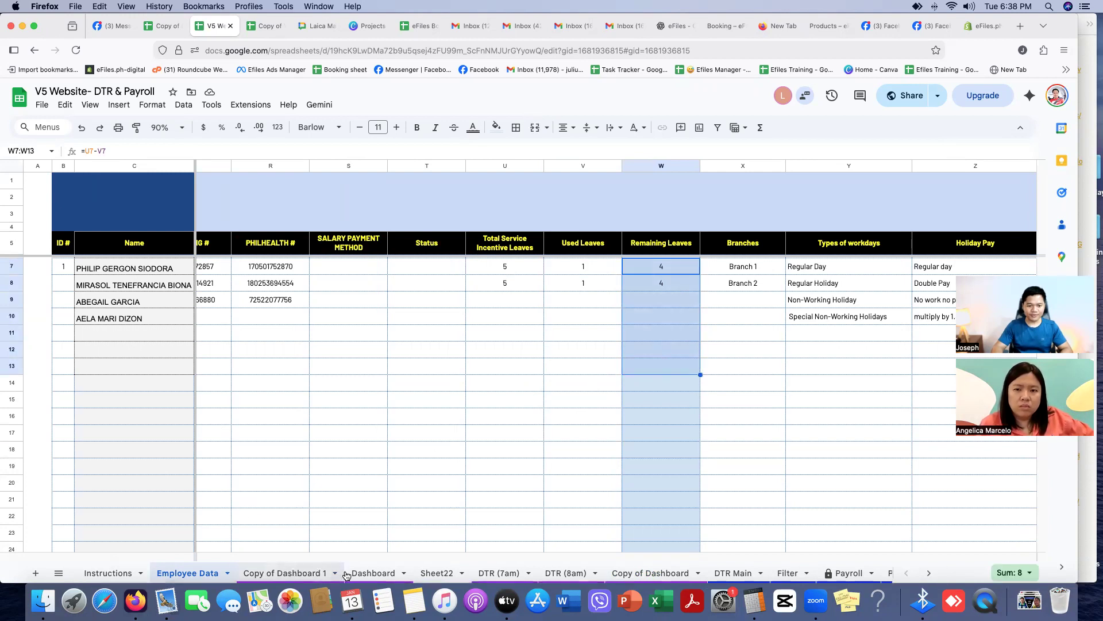
- Return to the Copy of Dashboard sheet and check the Dept cells R37:S41 and Status cells T37:U42 in Employee Details
{"action": "left_click", "coordinate": [650, 573]}
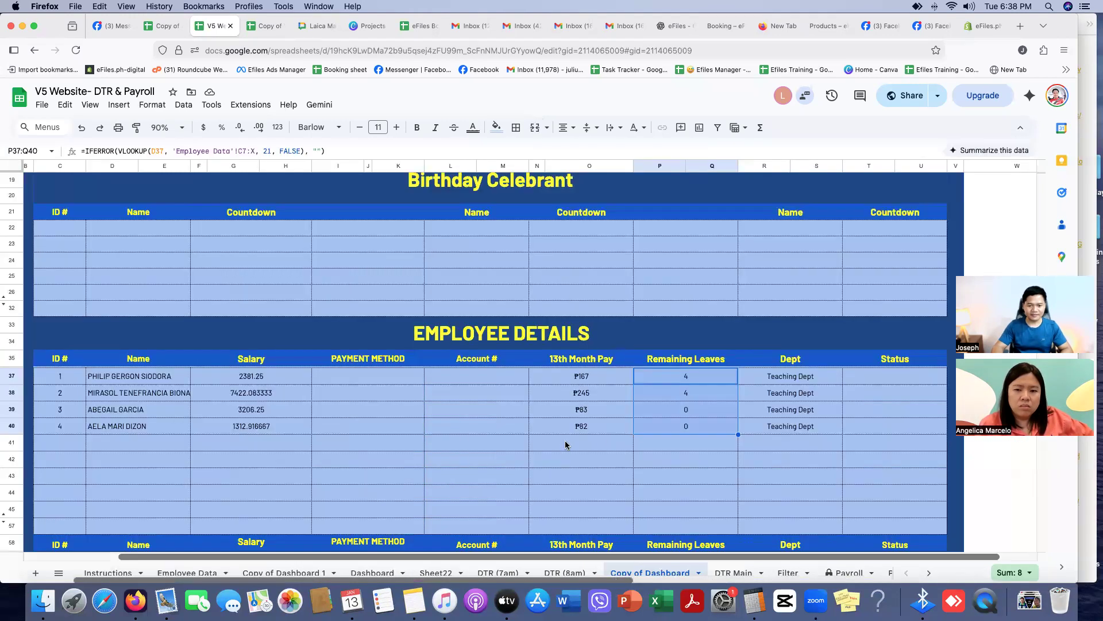
{"action": "scroll", "coordinate": [665, 463], "scroll_direction": "right", "scroll_amount": 1}
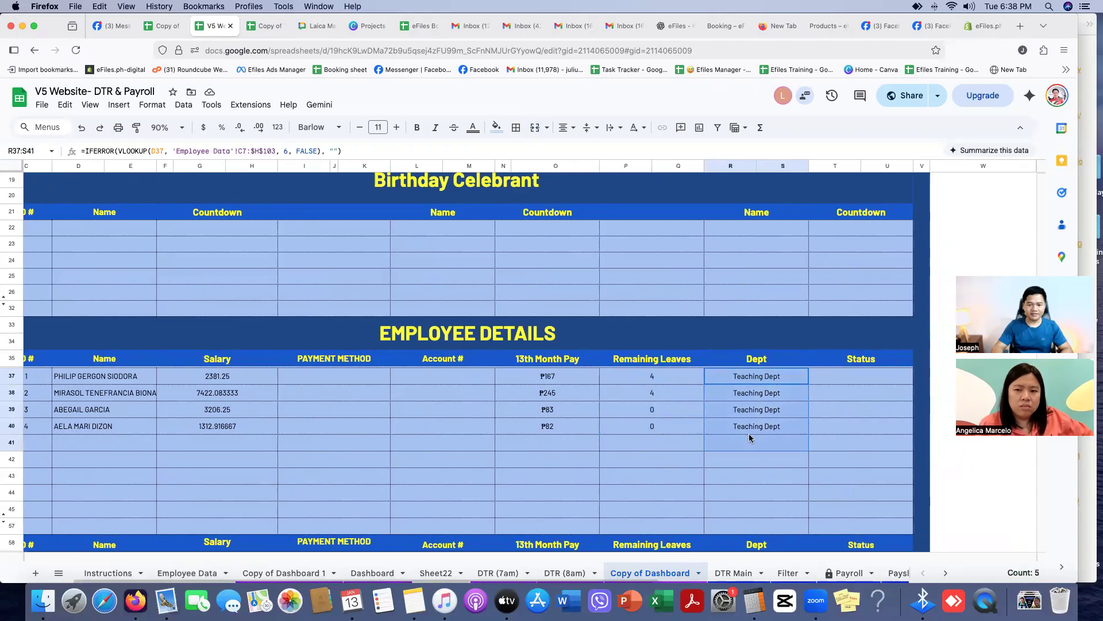
{"action": "left_click_drag", "start_coordinate": [859, 377], "coordinate": [865, 453]}
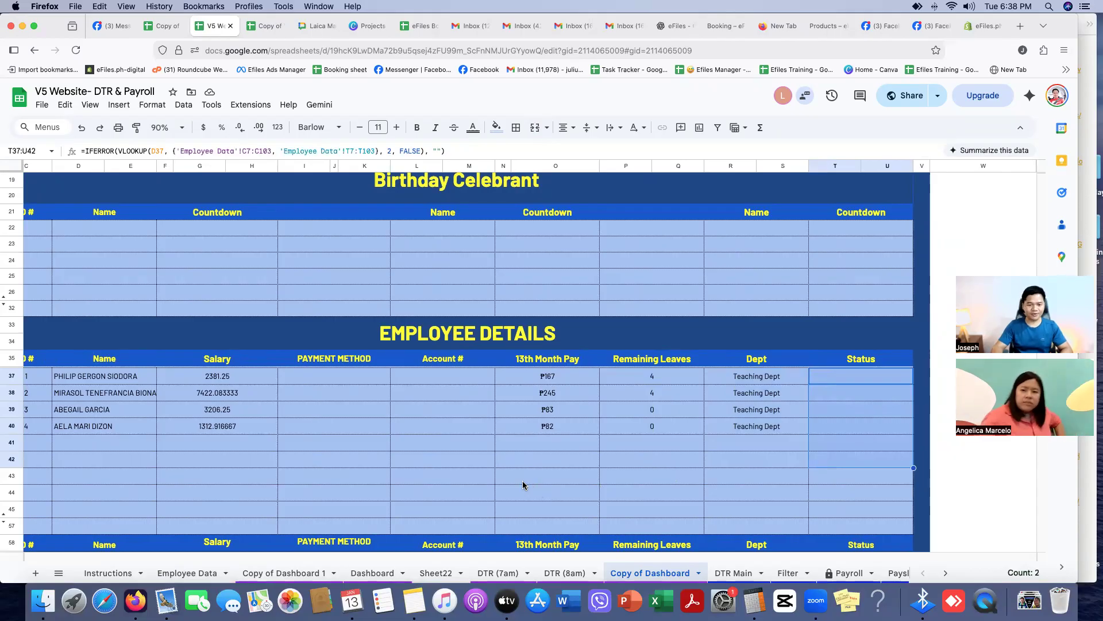
- Choose Branch 1 as the project in the first row of the Project Ranking table
{"action": "scroll", "coordinate": [506, 471], "scroll_direction": "down", "scroll_amount": 5}
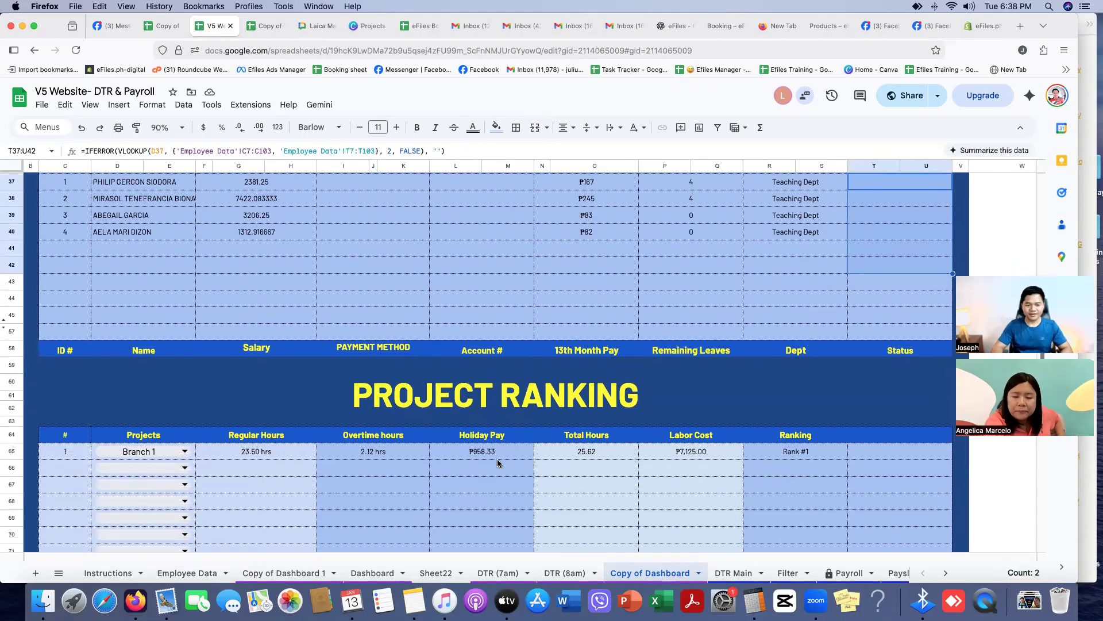
{"action": "scroll", "coordinate": [498, 462], "scroll_direction": "down", "scroll_amount": 3}
{"action": "left_click", "coordinate": [469, 418]}
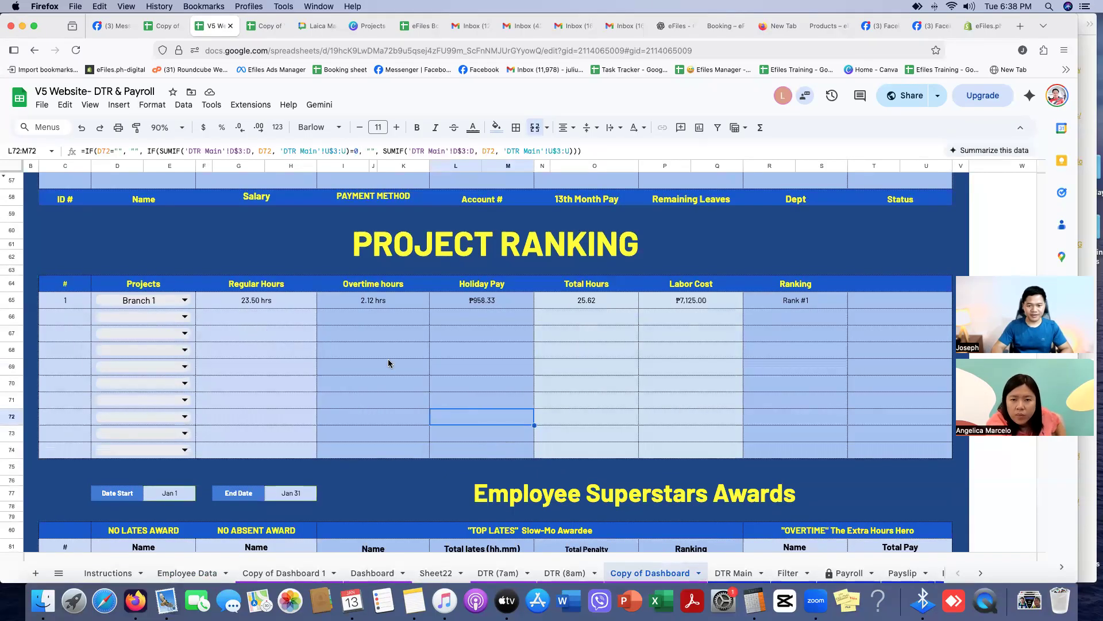
{"action": "left_click", "coordinate": [184, 300]}
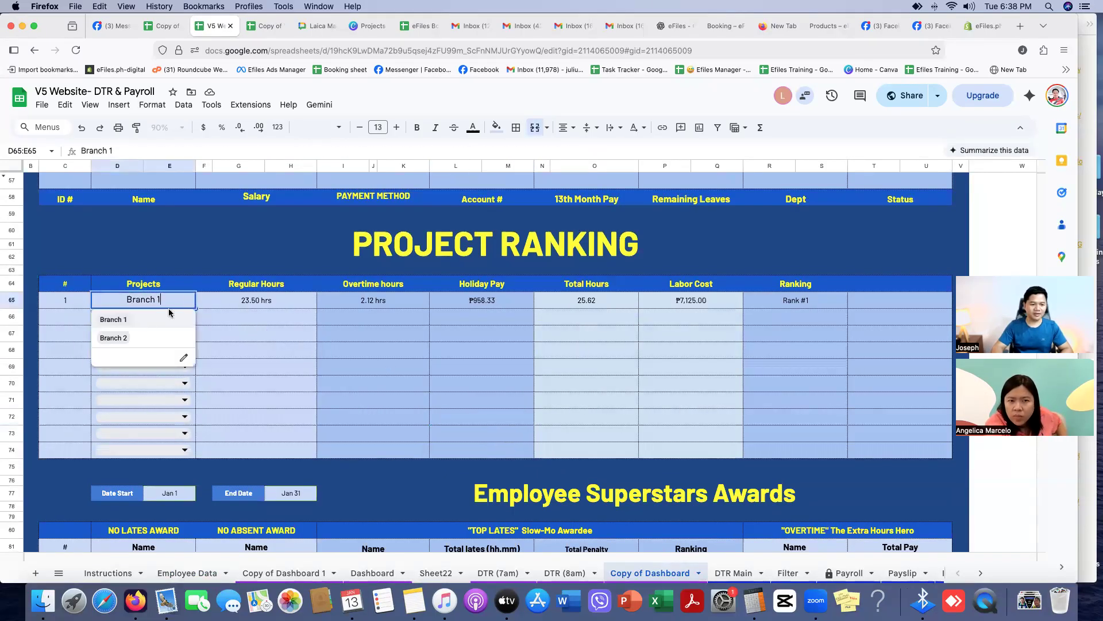
{"action": "left_click", "coordinate": [149, 323]}
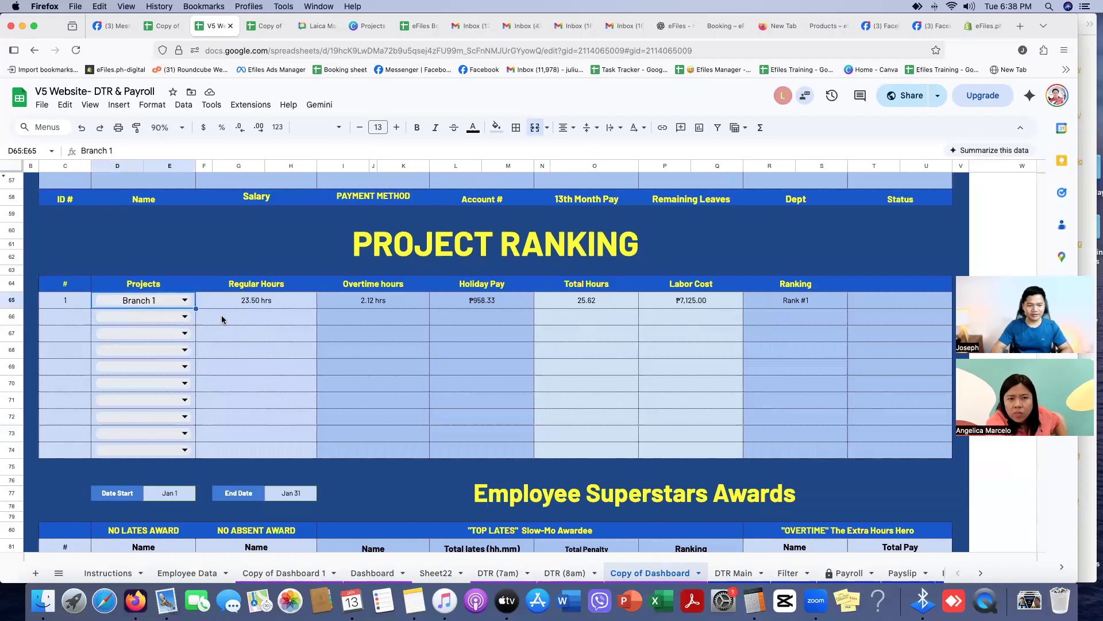
- Go through the Branch 1 formulas from Regular Hours to Ranking in Project Ranking and select the Ranking cells R66:S73
{"action": "left_click", "coordinate": [255, 306]}
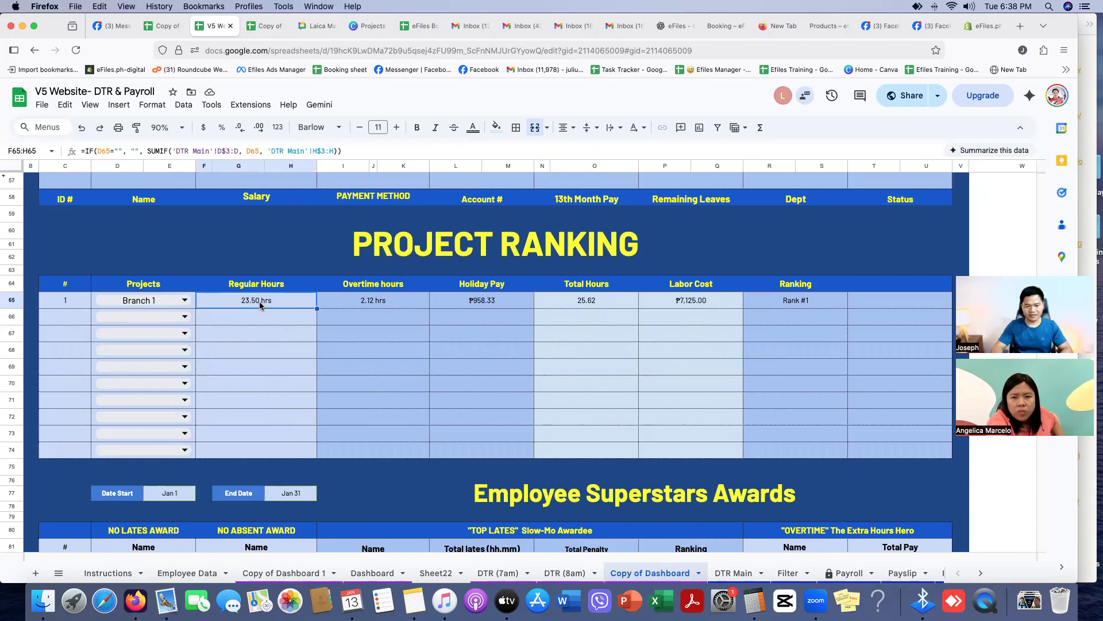
{"action": "left_click", "coordinate": [376, 305]}
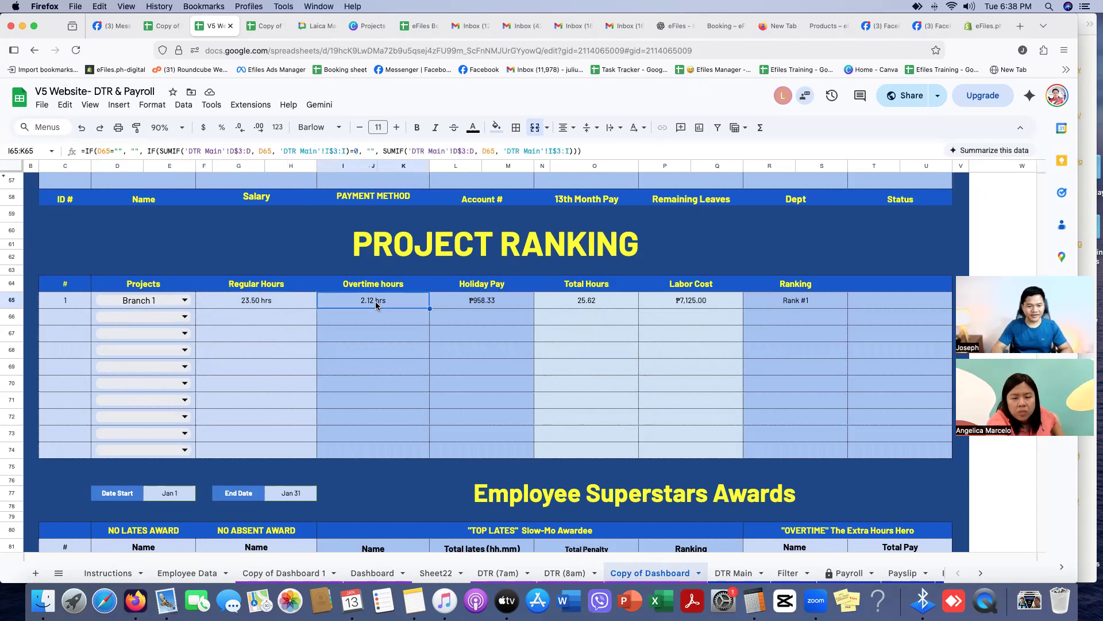
{"action": "left_click", "coordinate": [475, 301]}
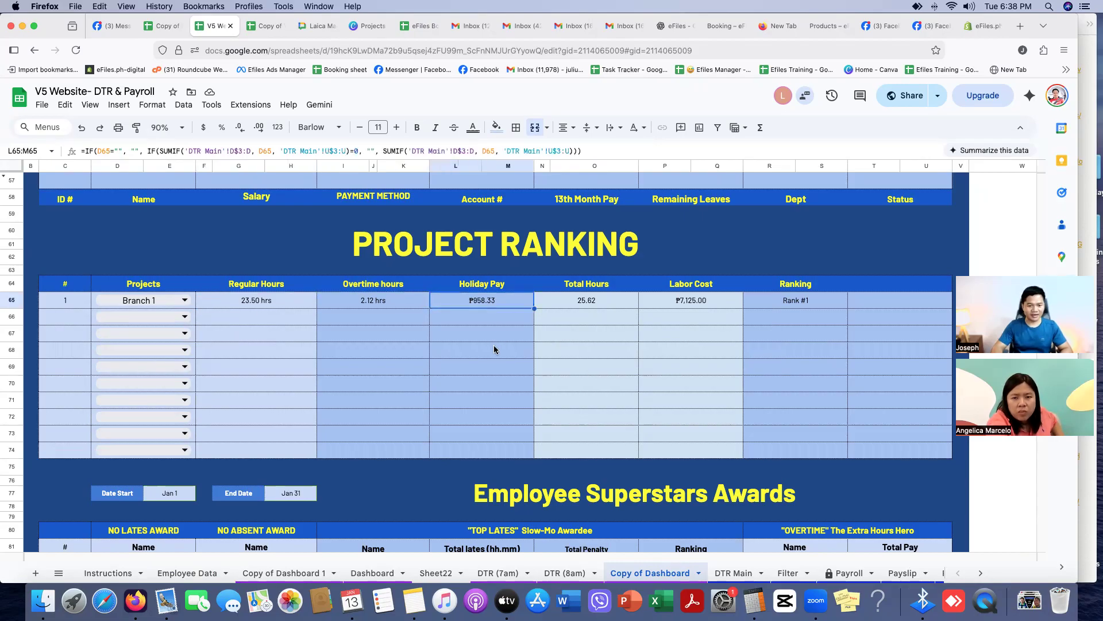
{"action": "left_click", "coordinate": [597, 305]}
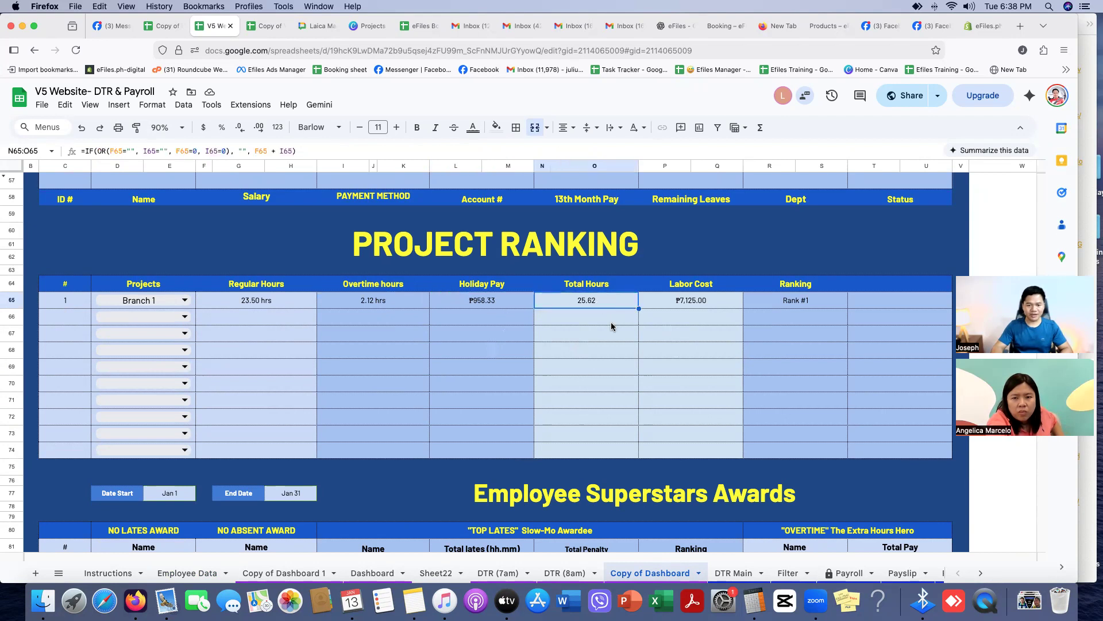
{"action": "left_click", "coordinate": [700, 304]}
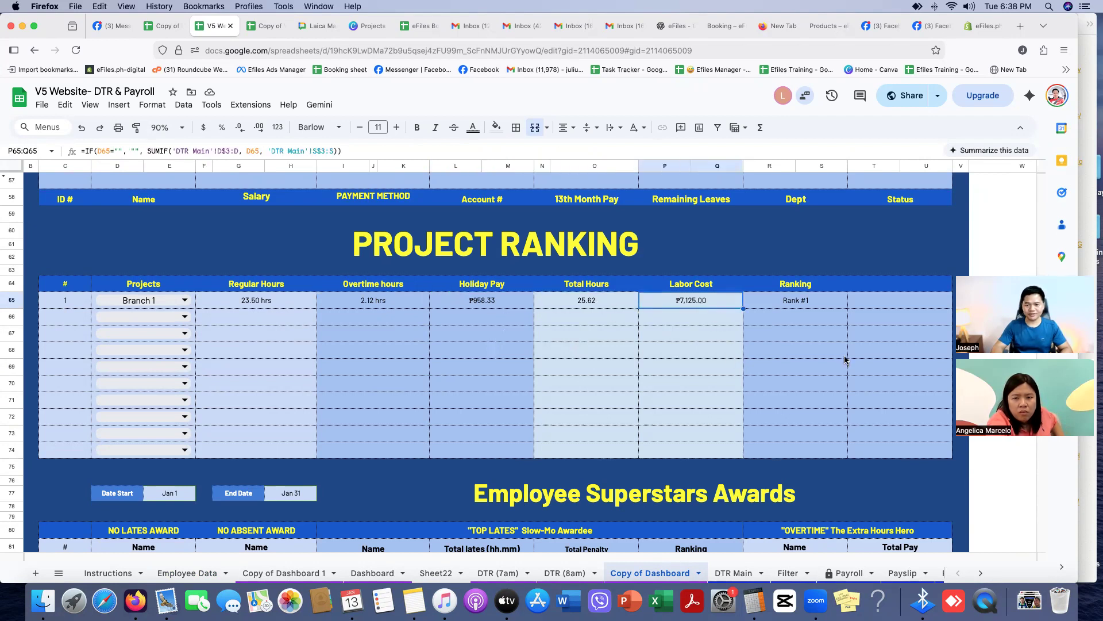
{"action": "left_click", "coordinate": [801, 305]}
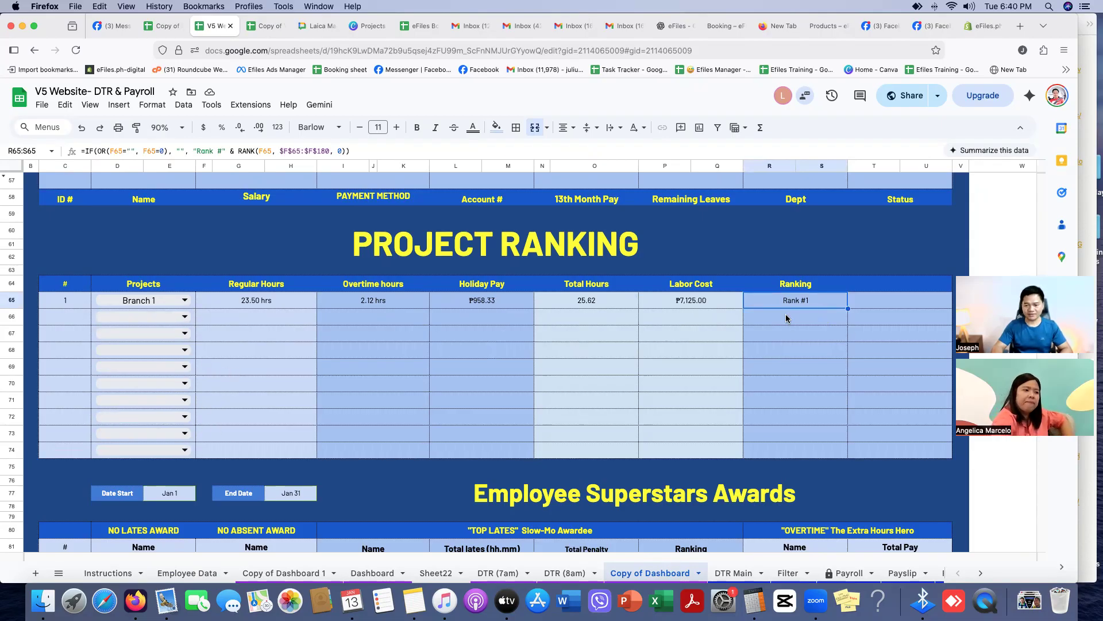
{"action": "left_click_drag", "start_coordinate": [796, 316], "coordinate": [798, 437]}
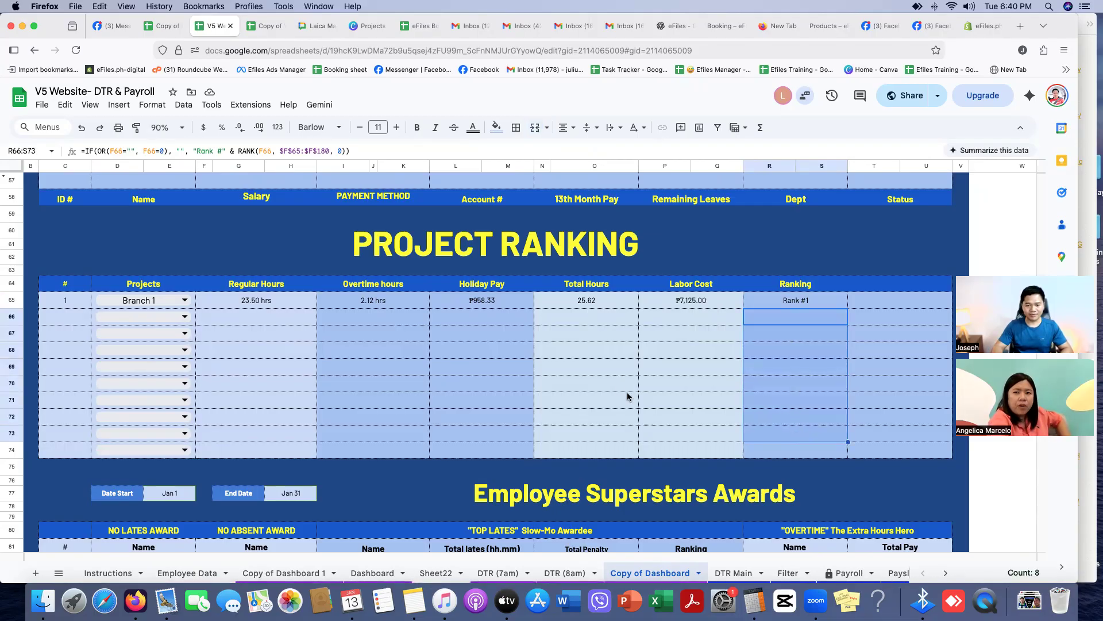
- In Employee Superstars Awards, examine the names and headers of the No Lates Award and No Absent Award columns
{"action": "scroll", "coordinate": [627, 397], "scroll_direction": "down", "scroll_amount": 5}
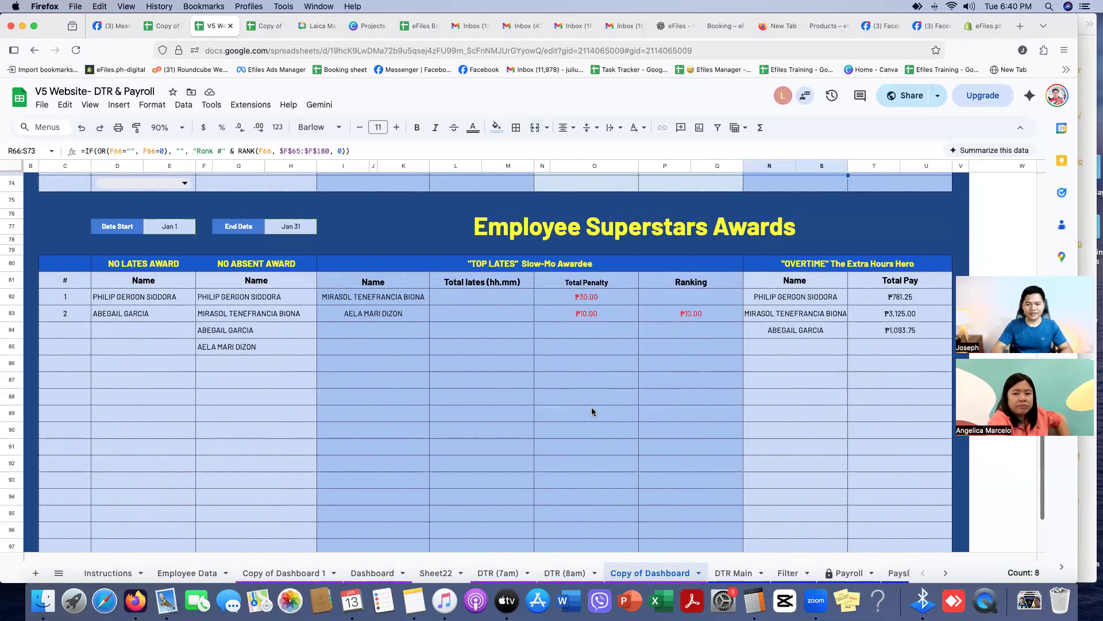
{"action": "left_click", "coordinate": [390, 447]}
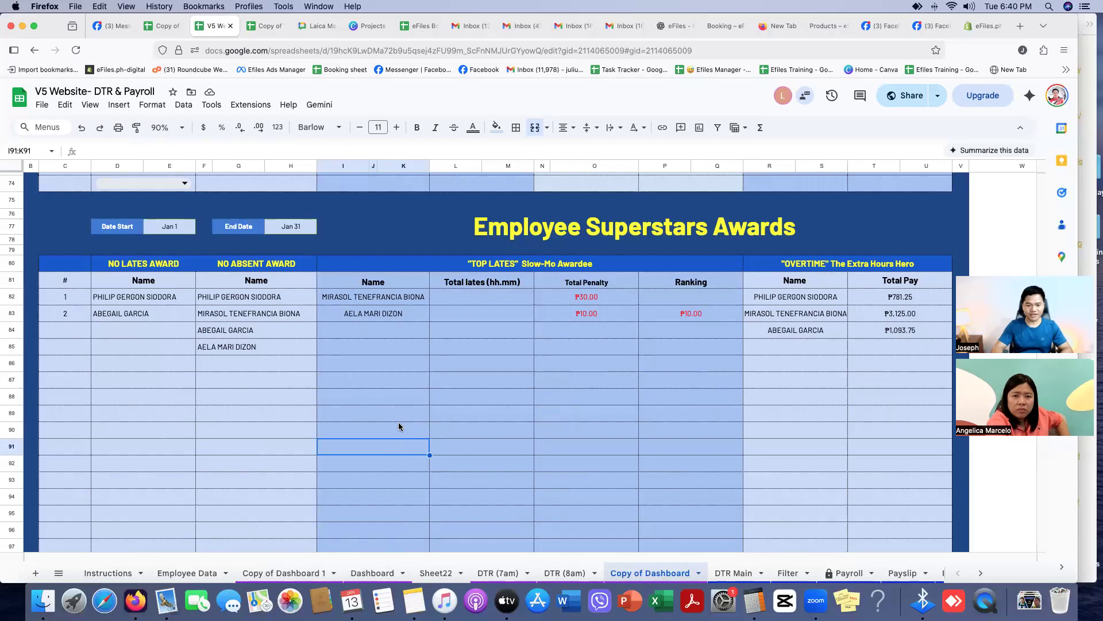
{"action": "left_click", "coordinate": [495, 469]}
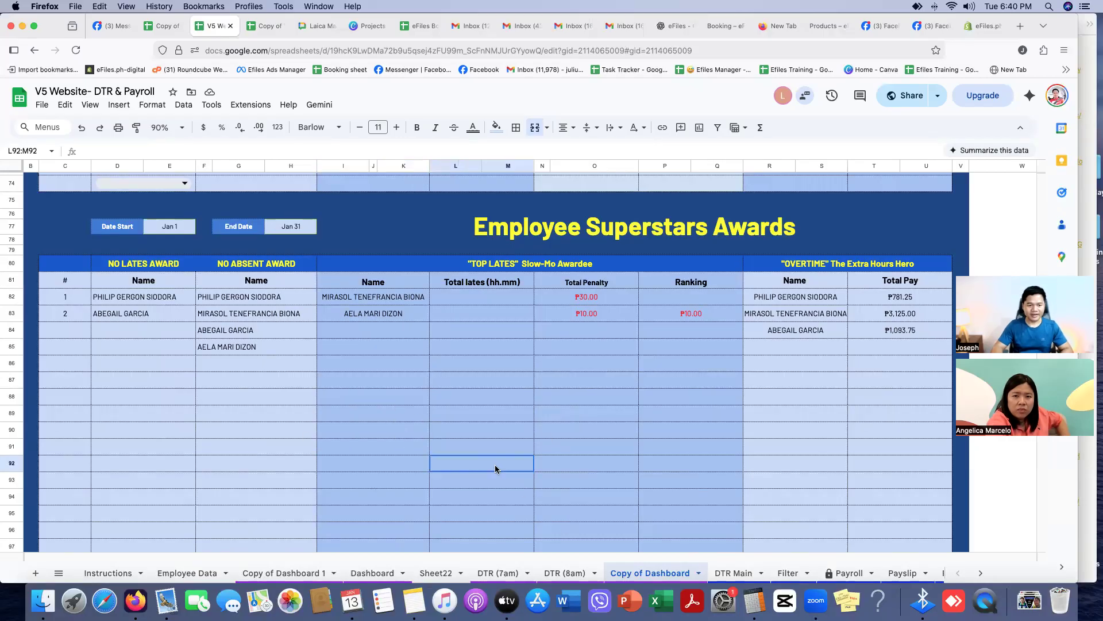
{"action": "left_click_drag", "start_coordinate": [133, 297], "coordinate": [134, 414]}
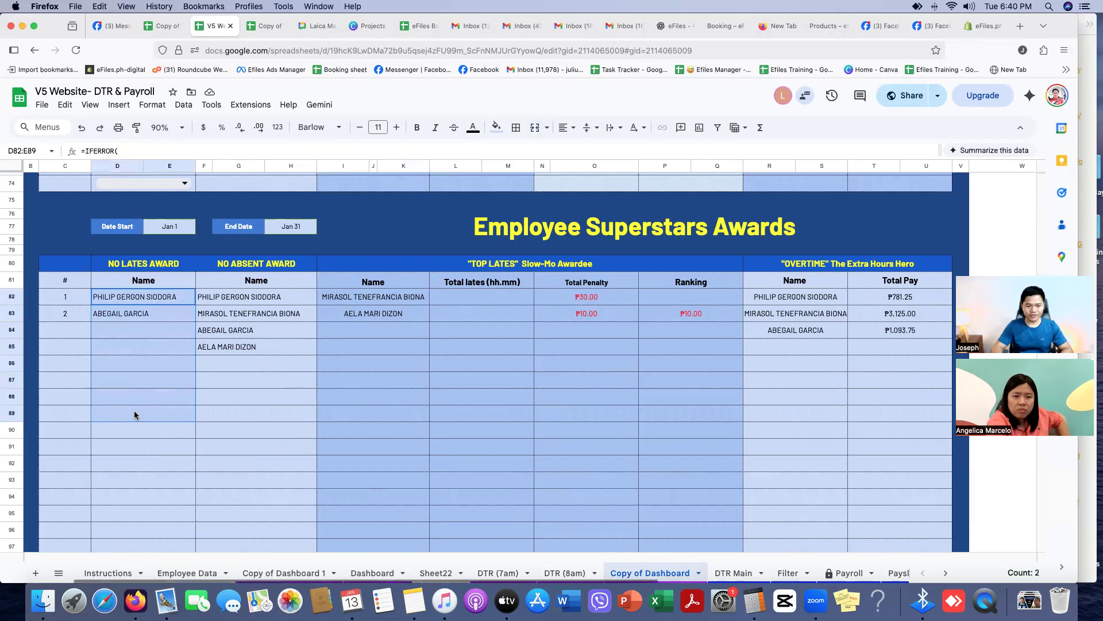
{"action": "left_click", "coordinate": [144, 267]}
{"action": "left_click_drag", "start_coordinate": [240, 303], "coordinate": [249, 472]}
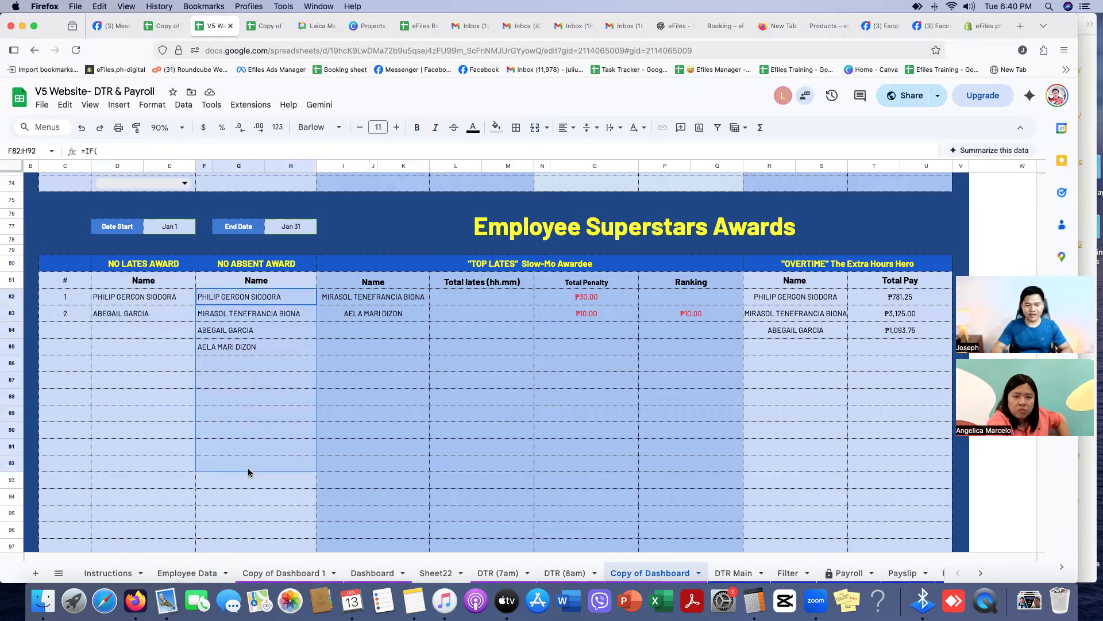
{"action": "left_click", "coordinate": [251, 265]}
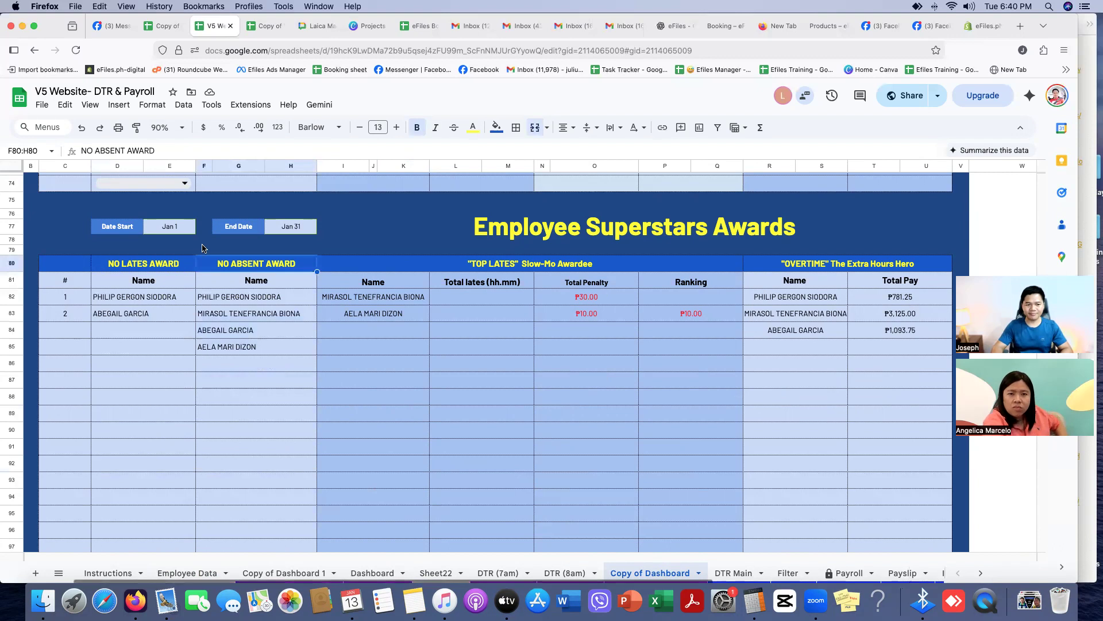
- Check the Date Start and End Date cells above the Employee Superstars Awards table
{"action": "left_click", "coordinate": [166, 226]}
{"action": "left_click", "coordinate": [291, 227]}
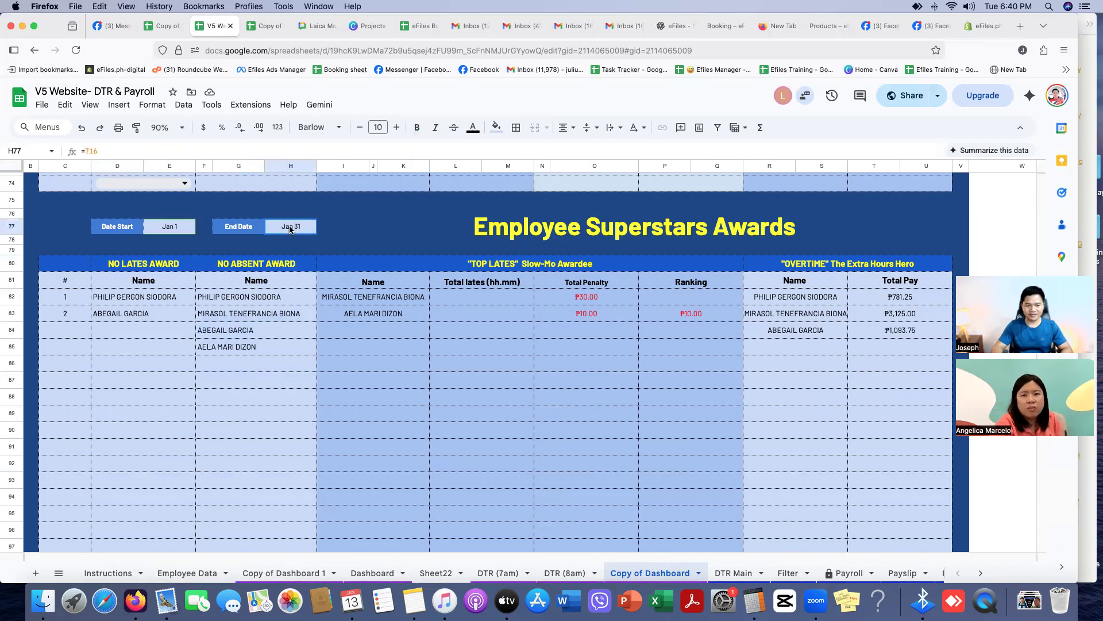
{"action": "left_click", "coordinate": [266, 406]}
{"action": "scroll", "coordinate": [427, 414], "scroll_direction": "right", "scroll_amount": 2}
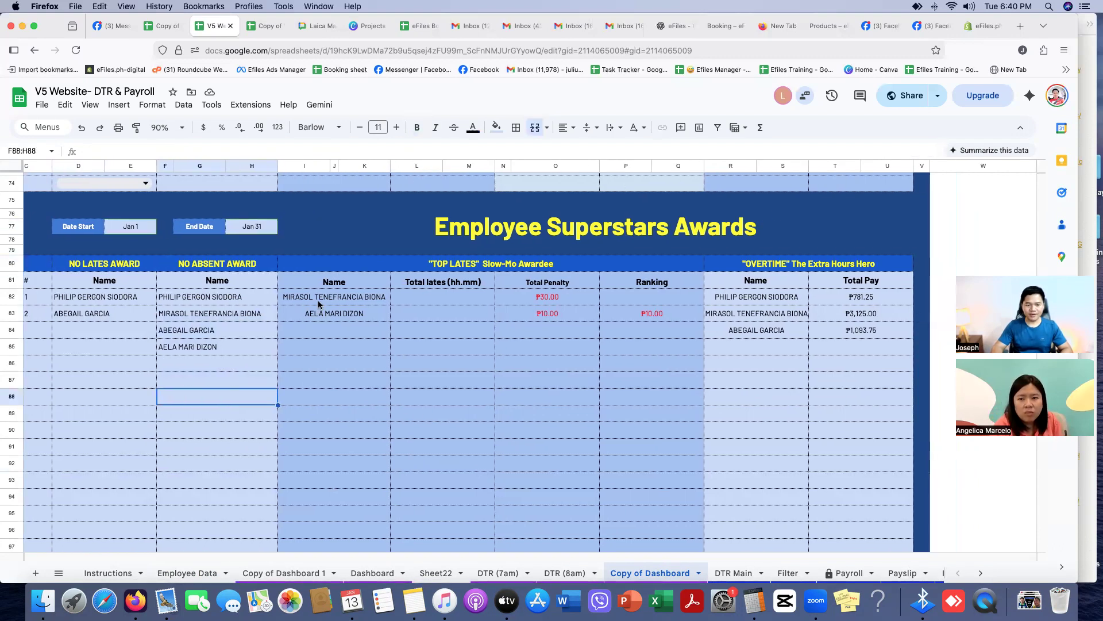
- Go through the "Top Lates" award columns from Name to Ranking, followed by the Name and Total Pay columns of the "Overtime" award
{"action": "left_click_drag", "start_coordinate": [320, 299], "coordinate": [339, 505]}
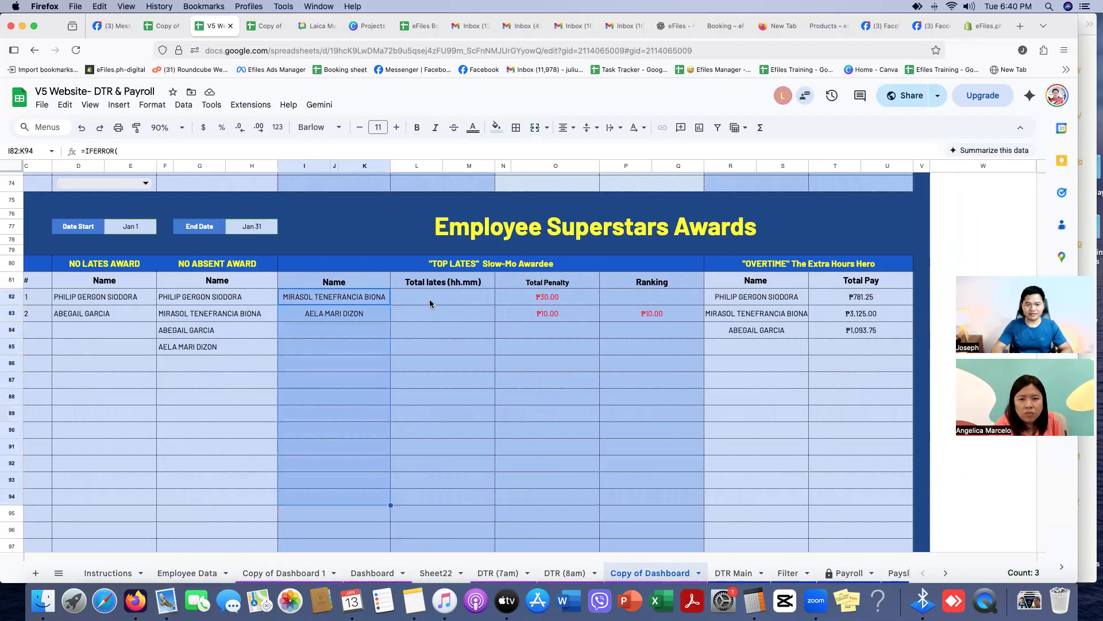
{"action": "left_click_drag", "start_coordinate": [429, 298], "coordinate": [434, 485]}
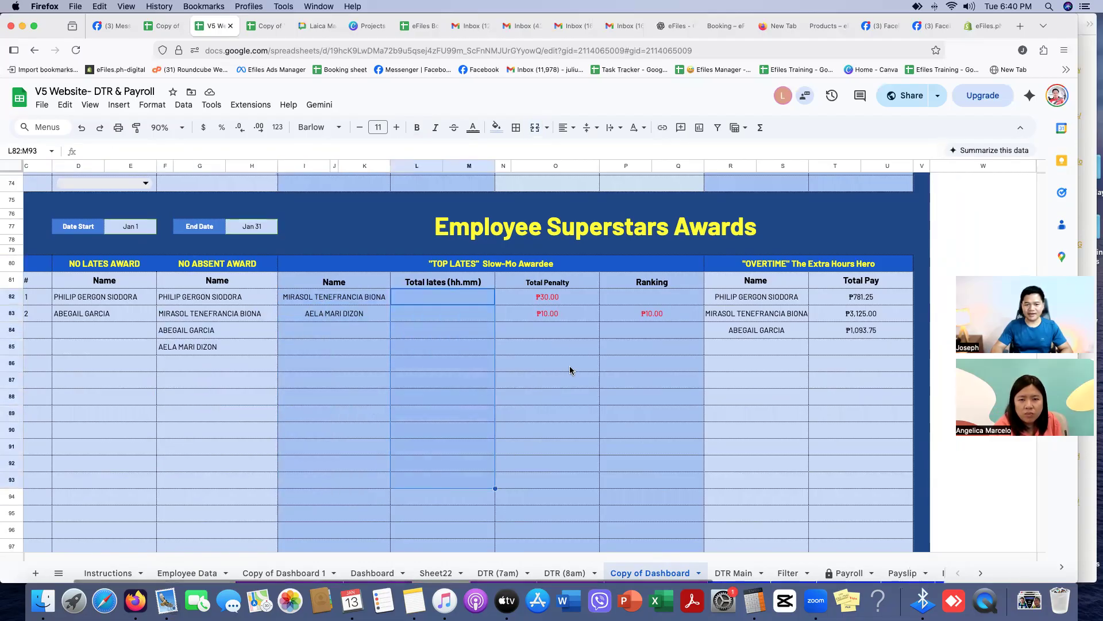
{"action": "left_click_drag", "start_coordinate": [545, 298], "coordinate": [543, 493]}
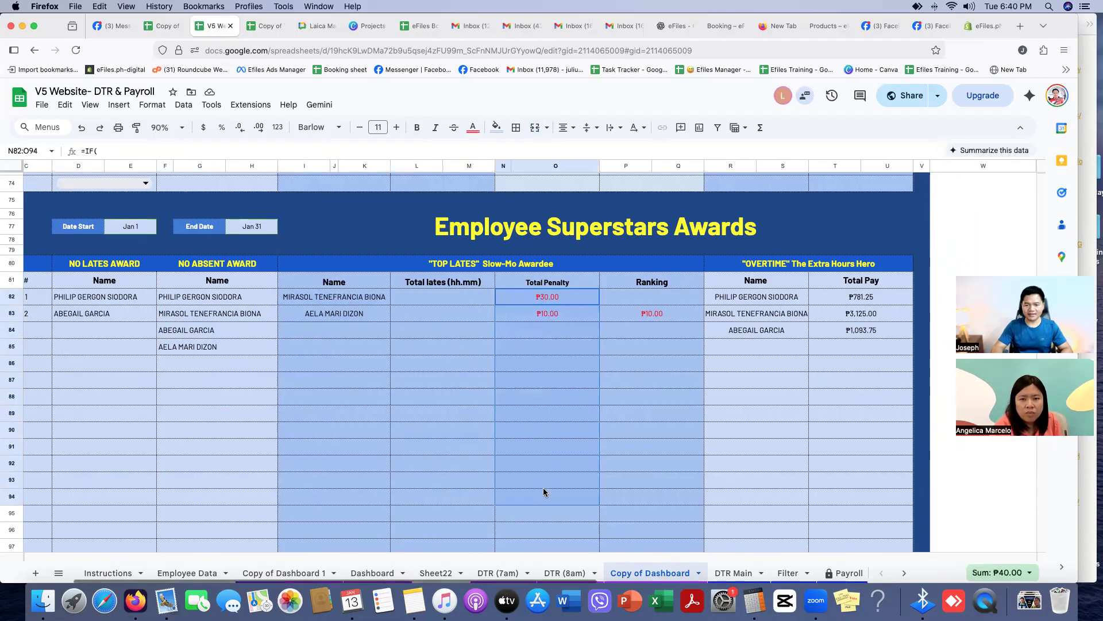
{"action": "left_click", "coordinate": [651, 314]}
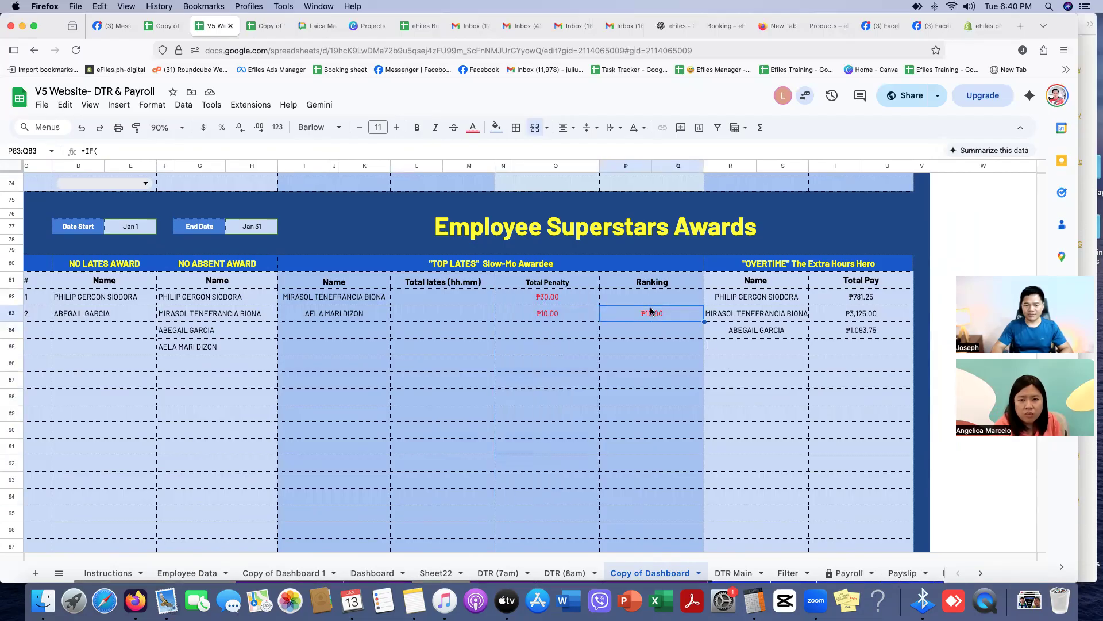
{"action": "left_click_drag", "start_coordinate": [651, 297], "coordinate": [655, 495]}
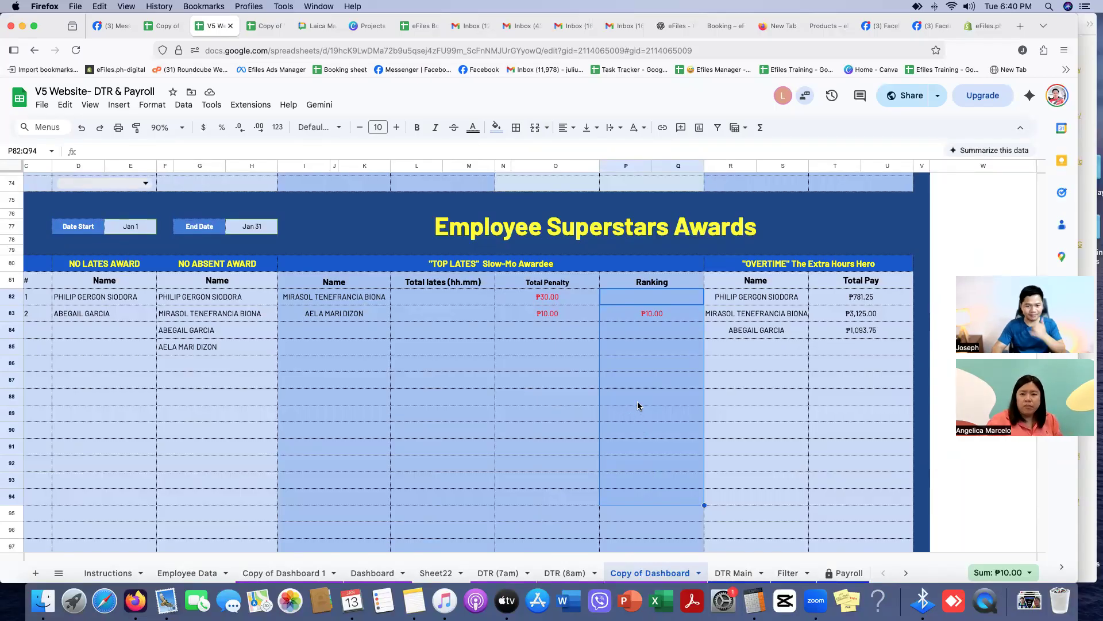
{"action": "left_click_drag", "start_coordinate": [755, 298], "coordinate": [777, 510]}
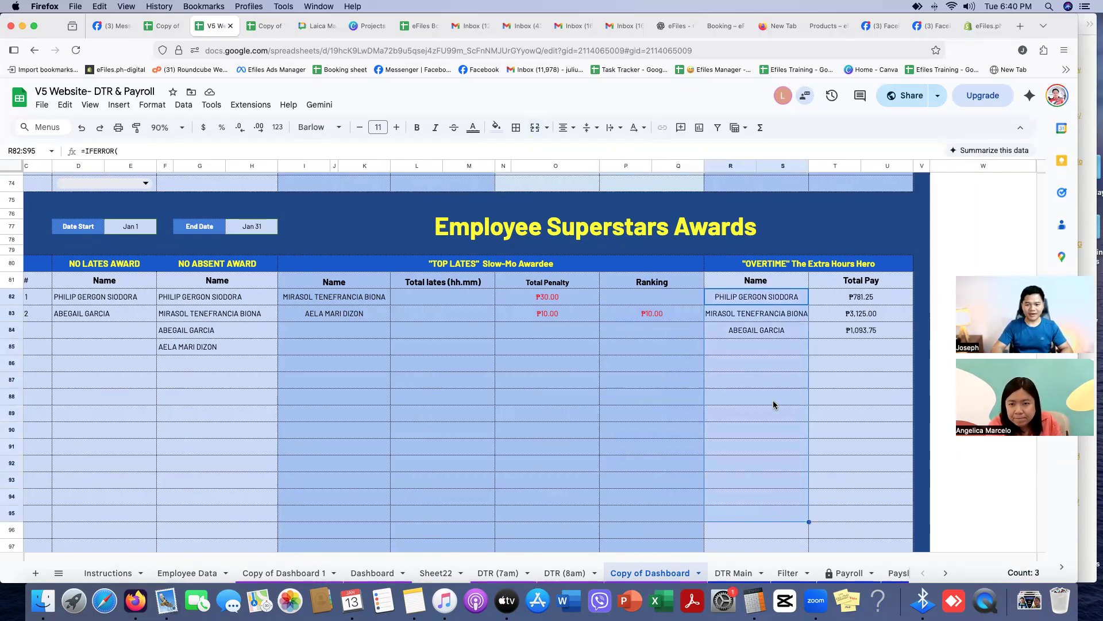
{"action": "left_click_drag", "start_coordinate": [842, 296], "coordinate": [851, 516]}
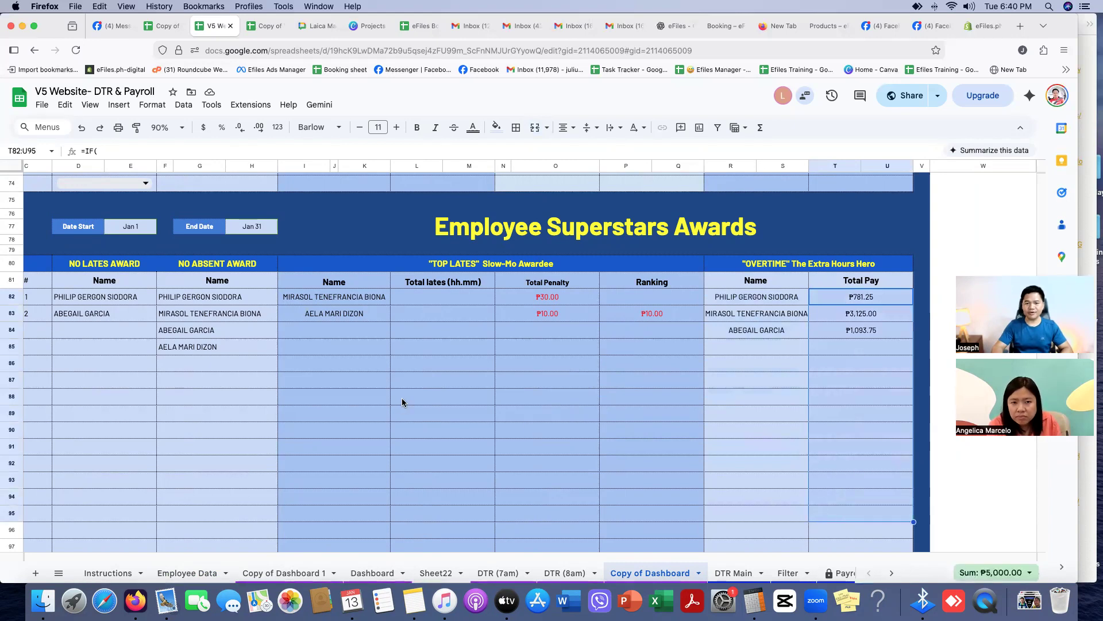
- Return to the Payroll Dashboard summary and examine the employee number, employment status and total salary sections
{"action": "scroll", "coordinate": [411, 396], "scroll_direction": "up", "scroll_amount": 10}
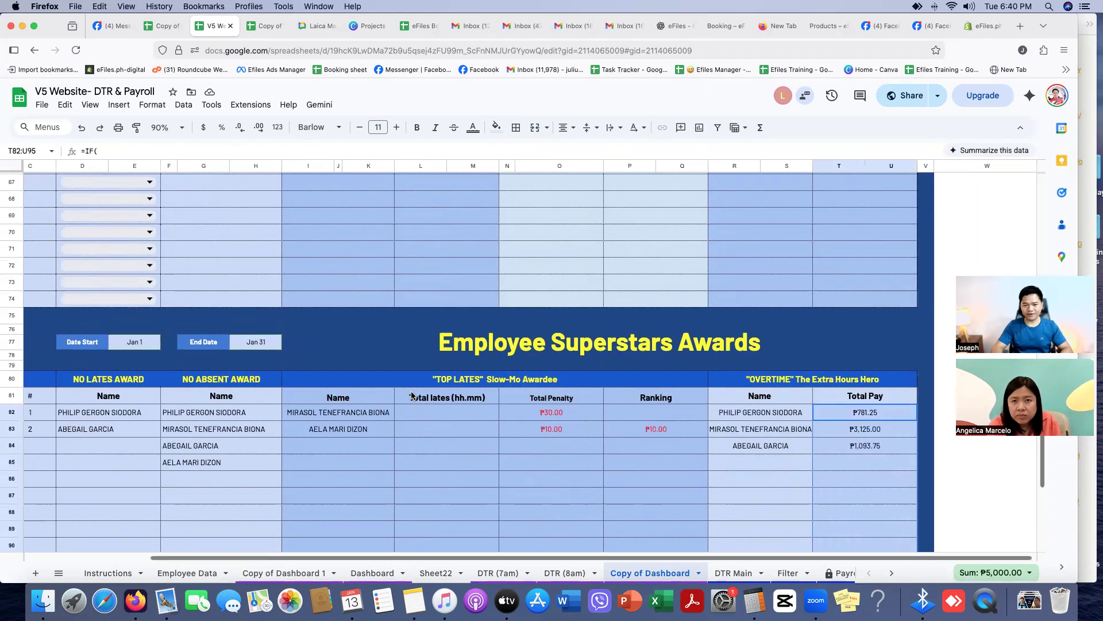
{"action": "scroll", "coordinate": [411, 396], "scroll_direction": "left", "scroll_amount": 2}
{"action": "scroll", "coordinate": [411, 396], "scroll_direction": "up", "scroll_amount": 7}
{"action": "scroll", "coordinate": [411, 395], "scroll_direction": "right", "scroll_amount": 1}
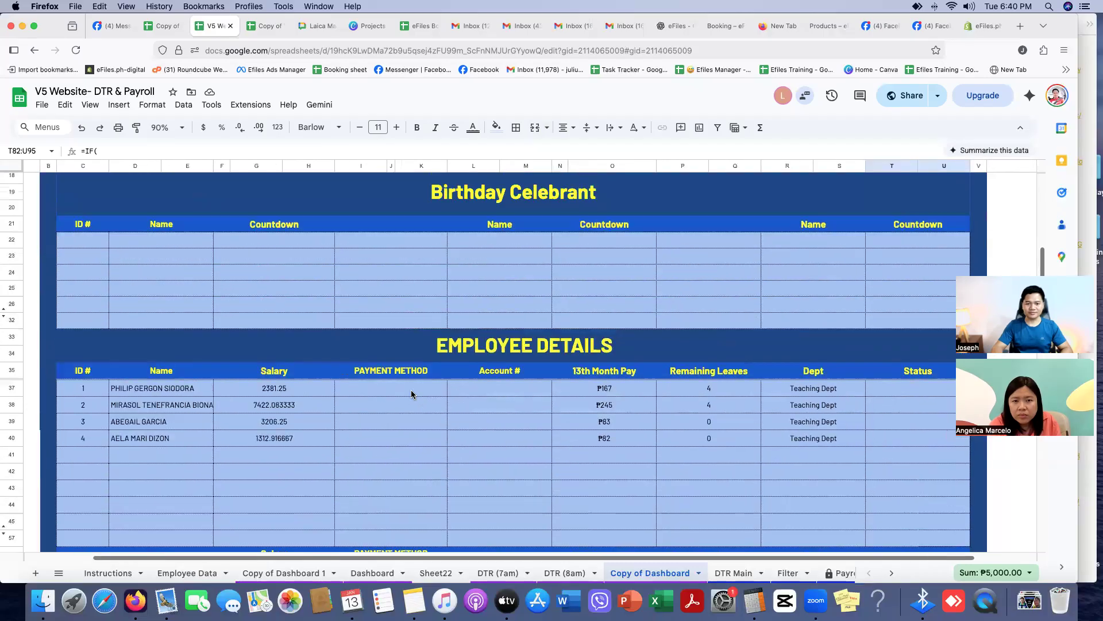
{"action": "scroll", "coordinate": [411, 394], "scroll_direction": "up", "scroll_amount": 3}
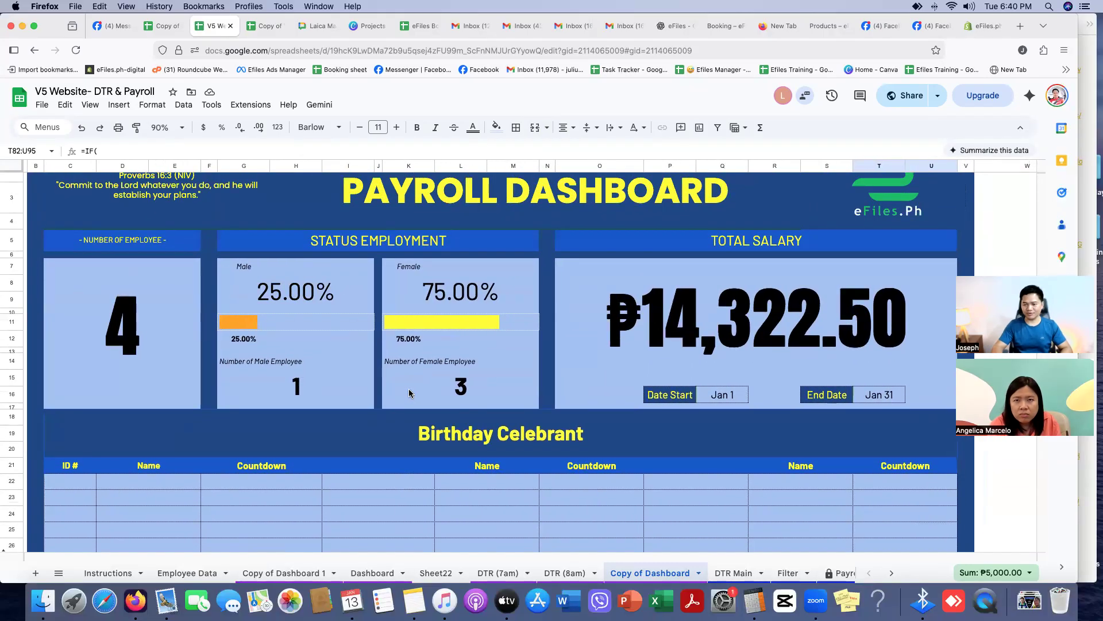
{"action": "scroll", "coordinate": [410, 394], "scroll_direction": "up", "scroll_amount": 1}
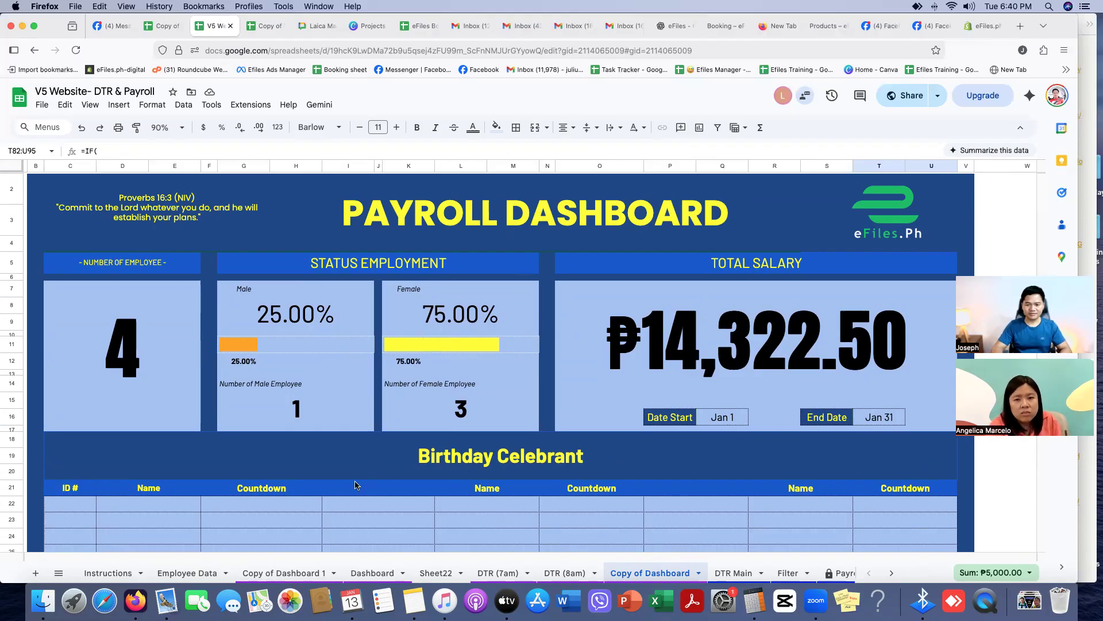
{"action": "scroll", "coordinate": [343, 503], "scroll_direction": "down", "scroll_amount": 1}
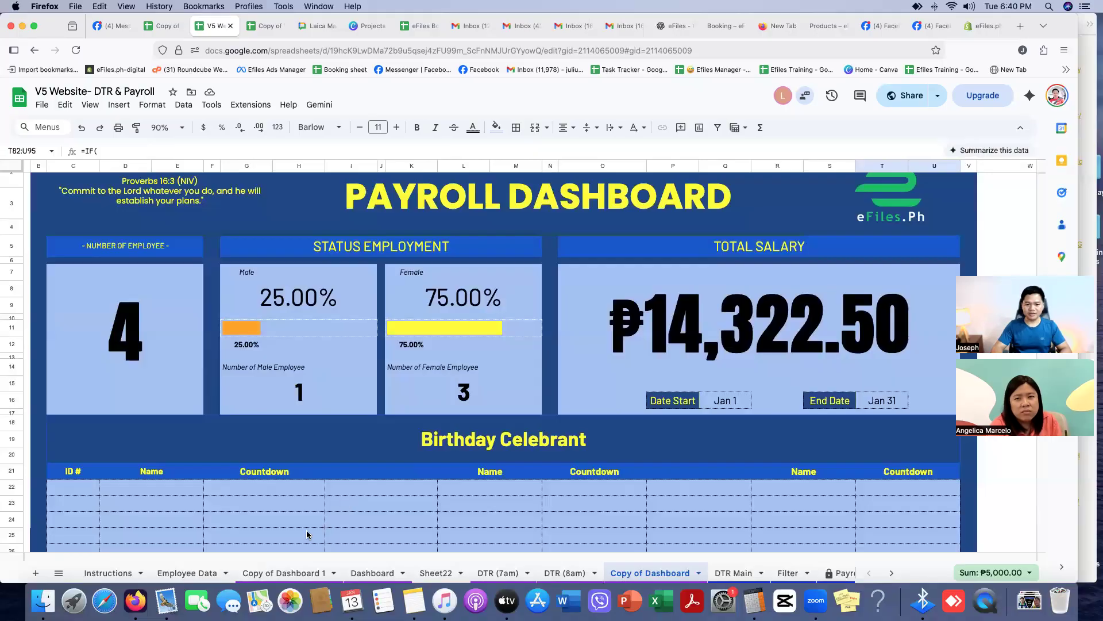
- Compare the DTR (8am) and DTR (7am) sheets, ending on DTR (8am)
{"action": "left_click", "coordinate": [561, 575]}
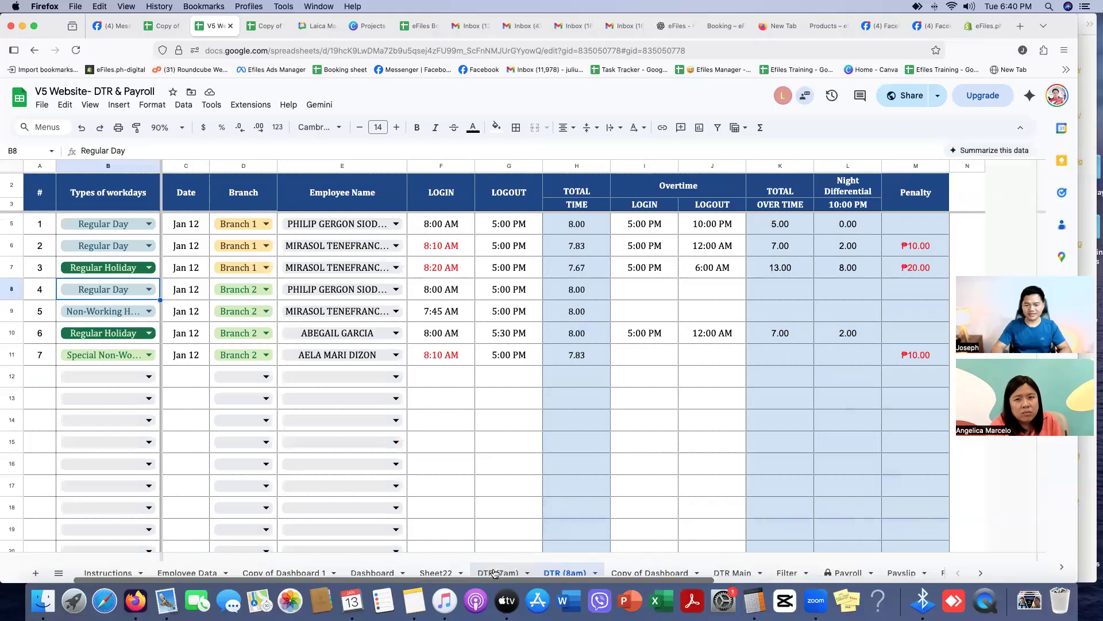
{"action": "left_click", "coordinate": [495, 573]}
{"action": "left_click", "coordinate": [566, 573]}
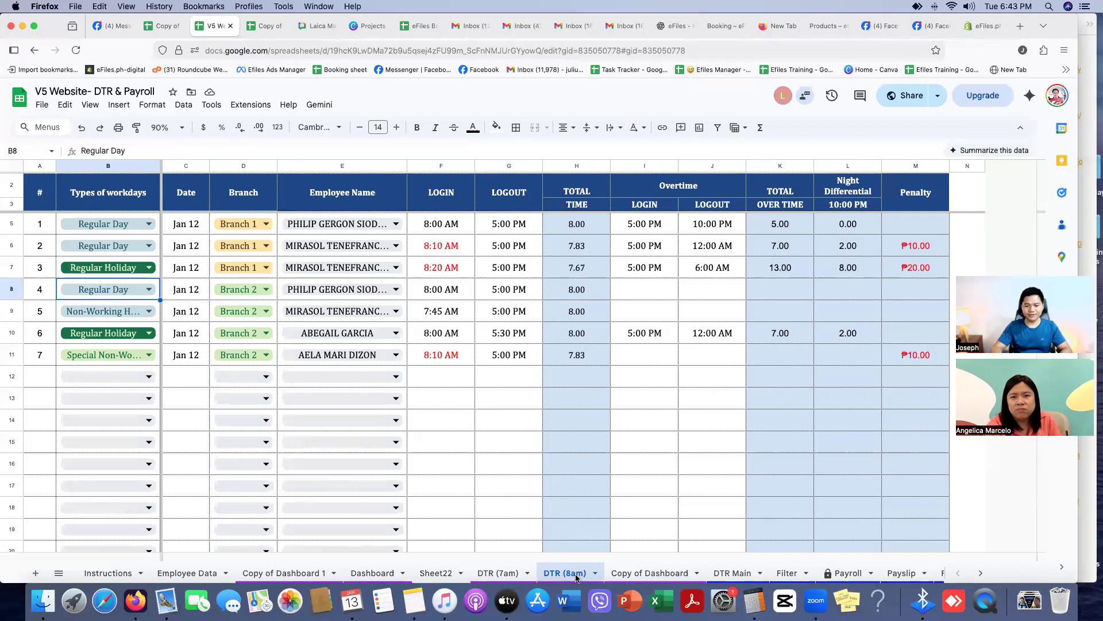
- In the Employee Data sheet, select the Daily Rate column and review the employee columns back to Contact #
{"action": "left_click", "coordinate": [181, 571]}
{"action": "scroll", "coordinate": [517, 414], "scroll_direction": "left", "scroll_amount": 3}
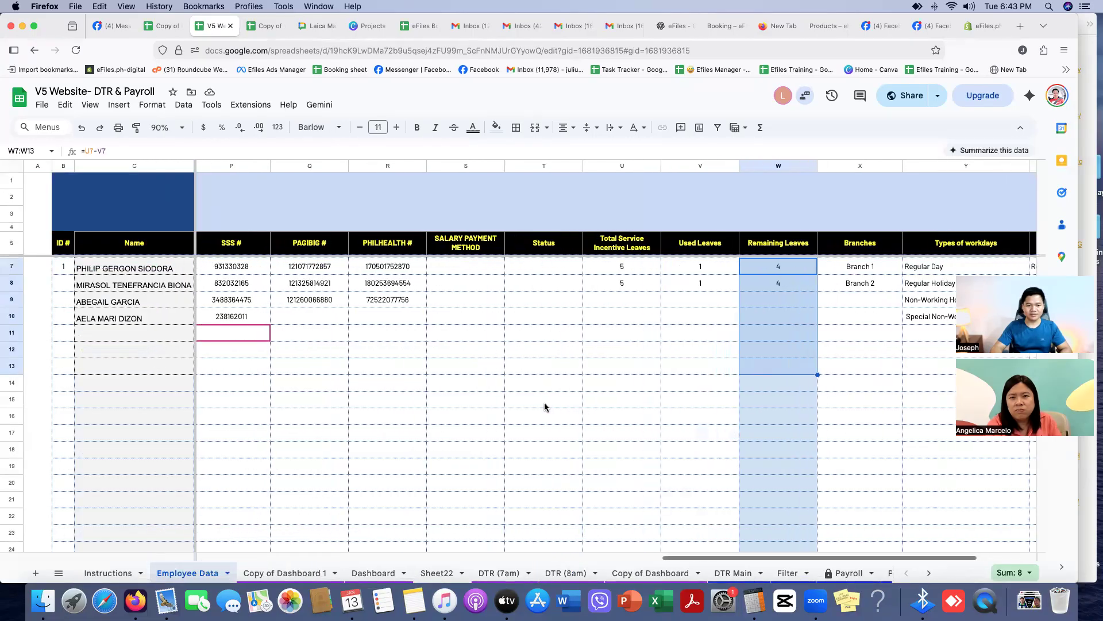
{"action": "scroll", "coordinate": [537, 396], "scroll_direction": "left", "scroll_amount": 5}
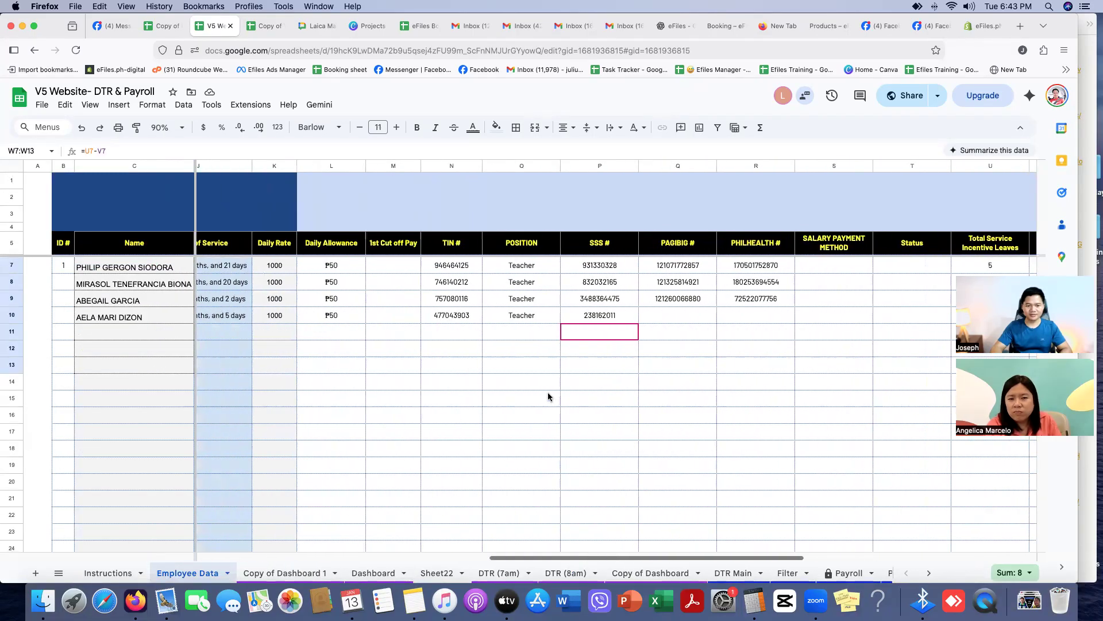
{"action": "left_click", "coordinate": [274, 166]}
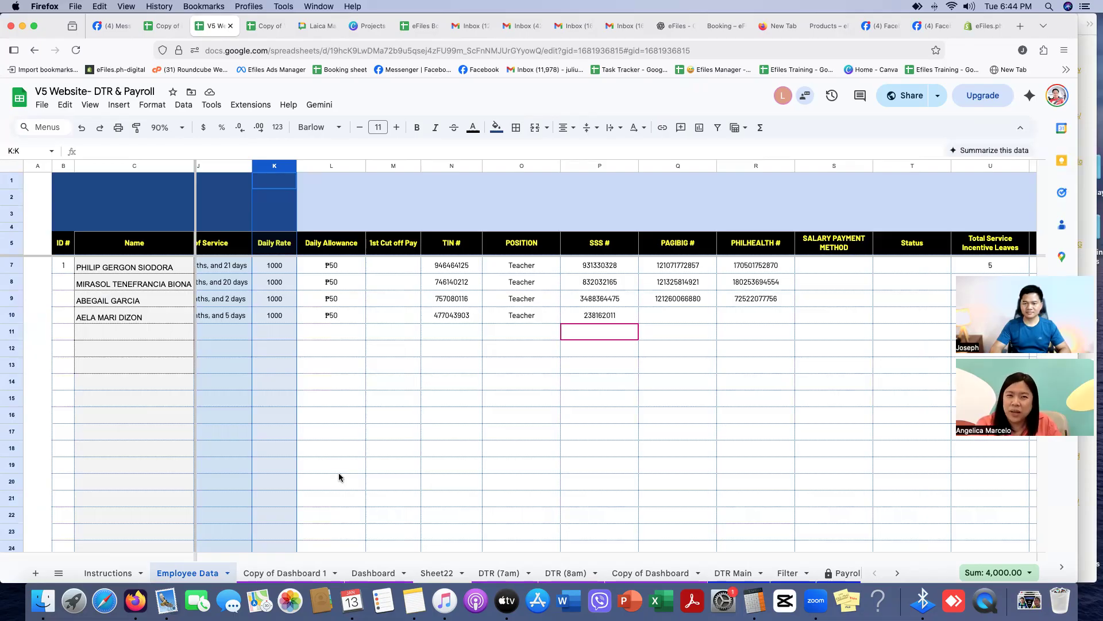
{"action": "scroll", "coordinate": [342, 477], "scroll_direction": "left", "scroll_amount": 5}
{"action": "scroll", "coordinate": [345, 477], "scroll_direction": "left", "scroll_amount": 5}
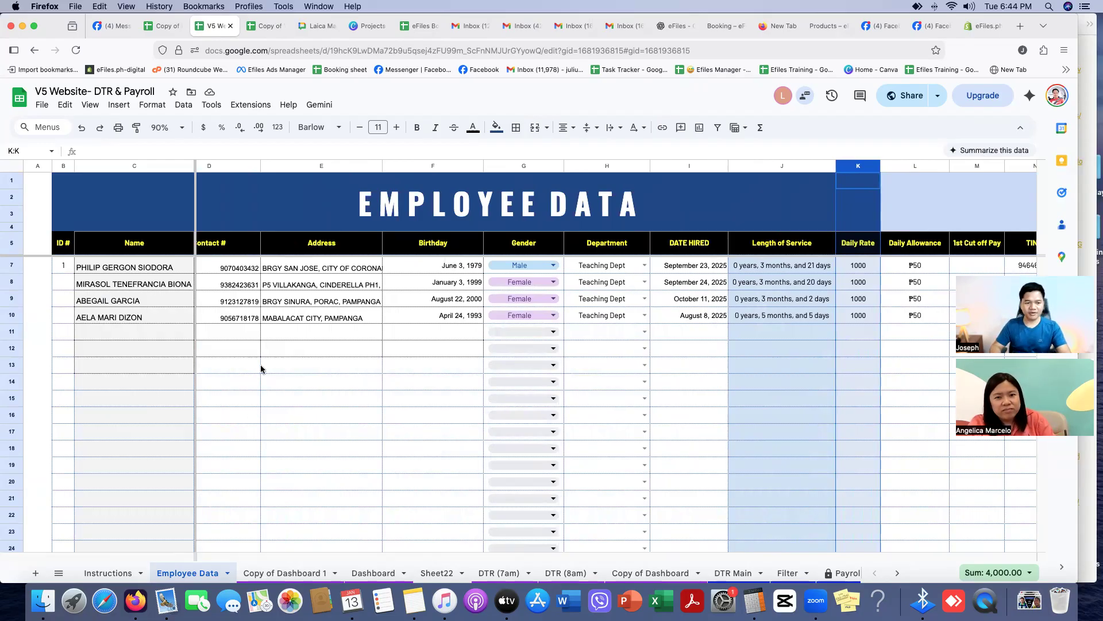
{"action": "scroll", "coordinate": [261, 369], "scroll_direction": "left", "scroll_amount": 1}
{"action": "scroll", "coordinate": [259, 371], "scroll_direction": "left", "scroll_amount": 1}
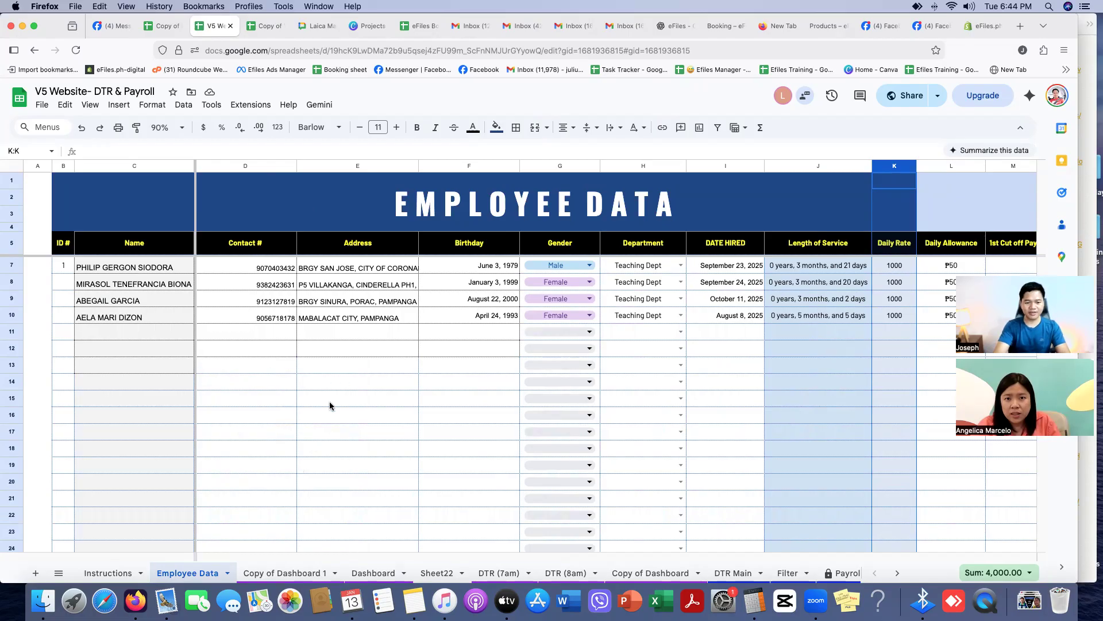
- Bring up the spreadsheet's Make a copy option, dismiss it and select cell E21 in Employee Data
{"action": "left_click", "coordinate": [42, 105]}
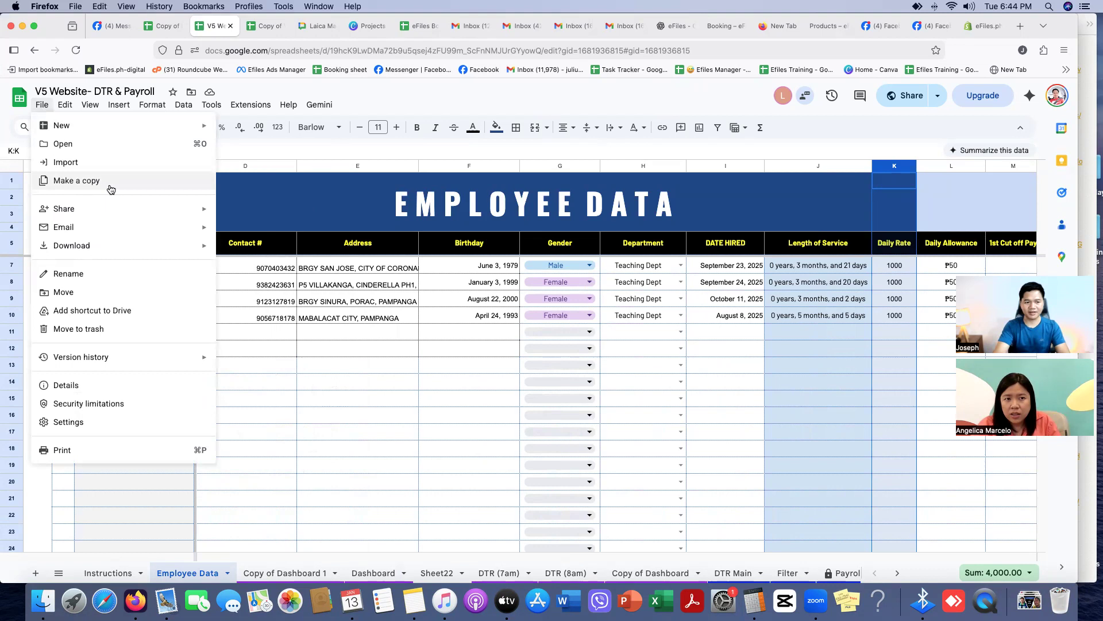
{"action": "left_click", "coordinate": [362, 505]}
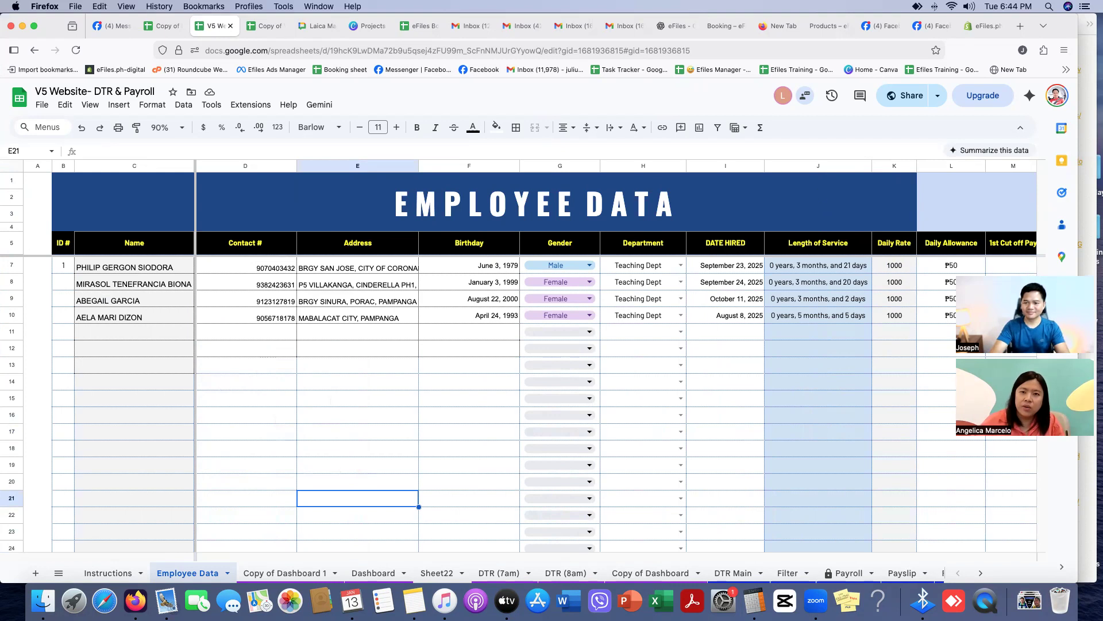
{"action": "left_click", "coordinate": [1089, 276]}
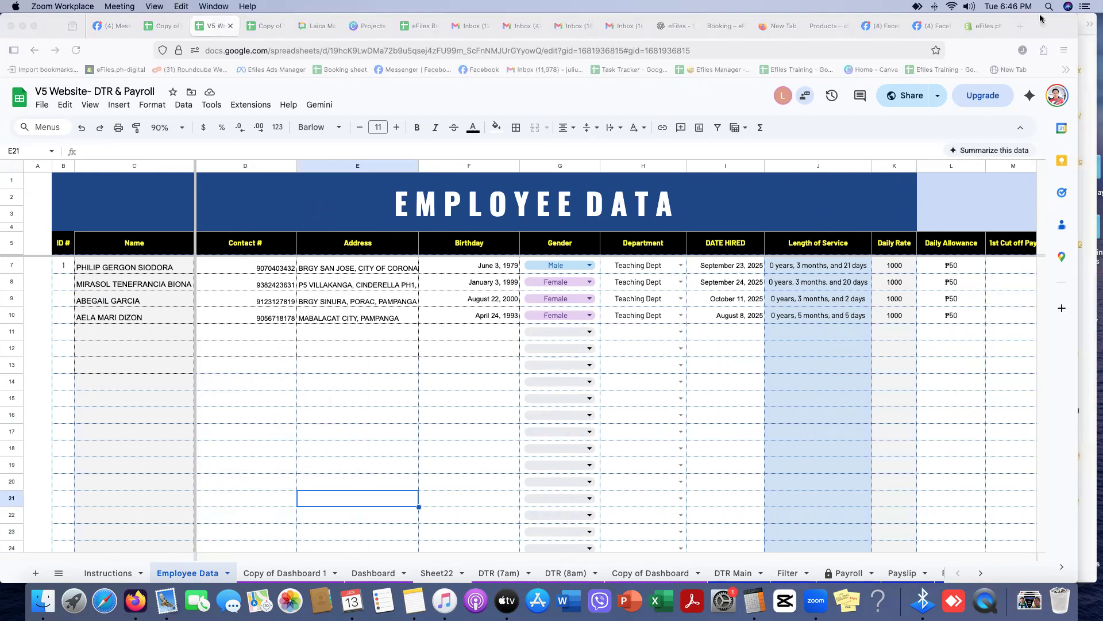